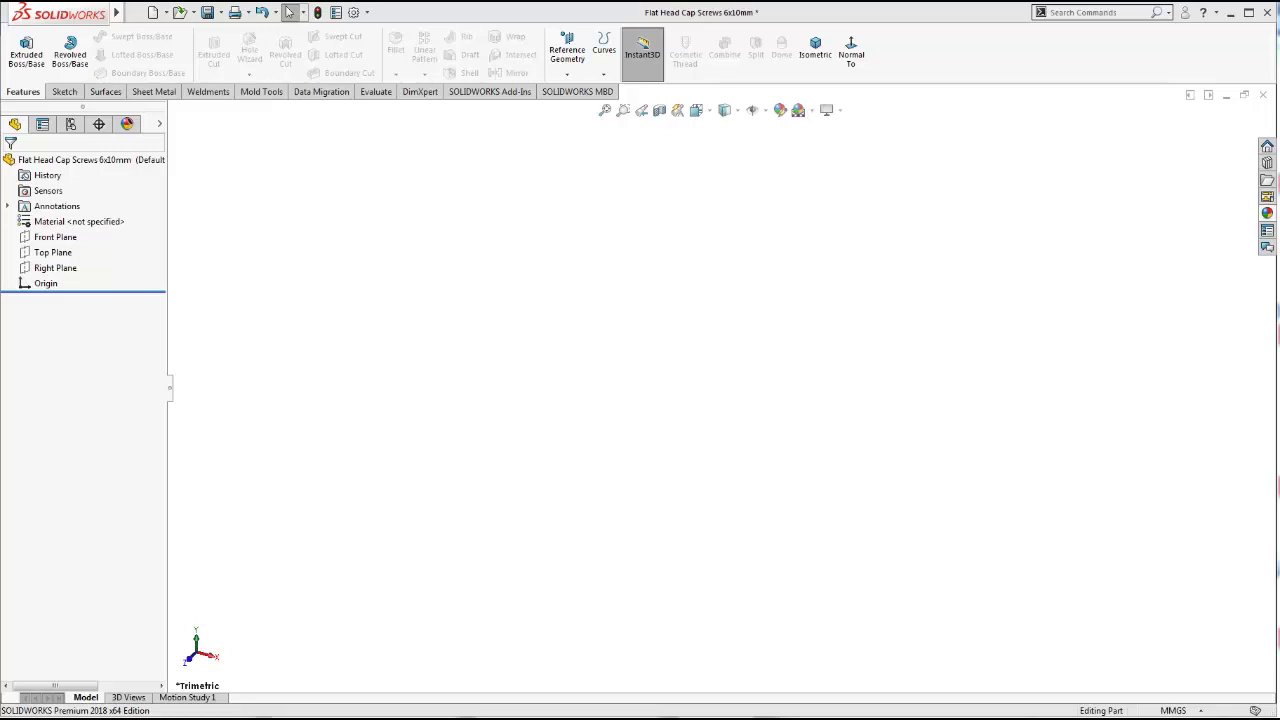
# Start a new sketch on the Top Plane, viewed normal to it
pyautogui.click(62, 254)
pyautogui.click(146, 238)
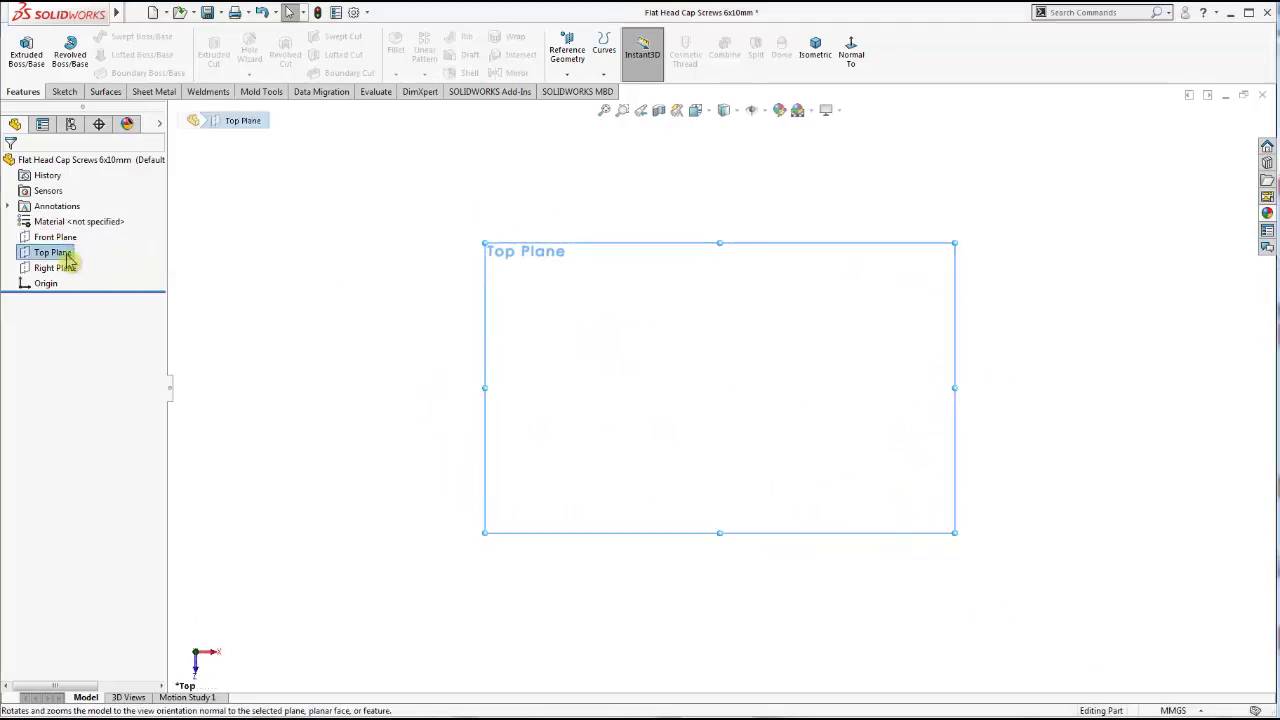
pyautogui.rightClick(70, 260)
pyautogui.click(84, 236)
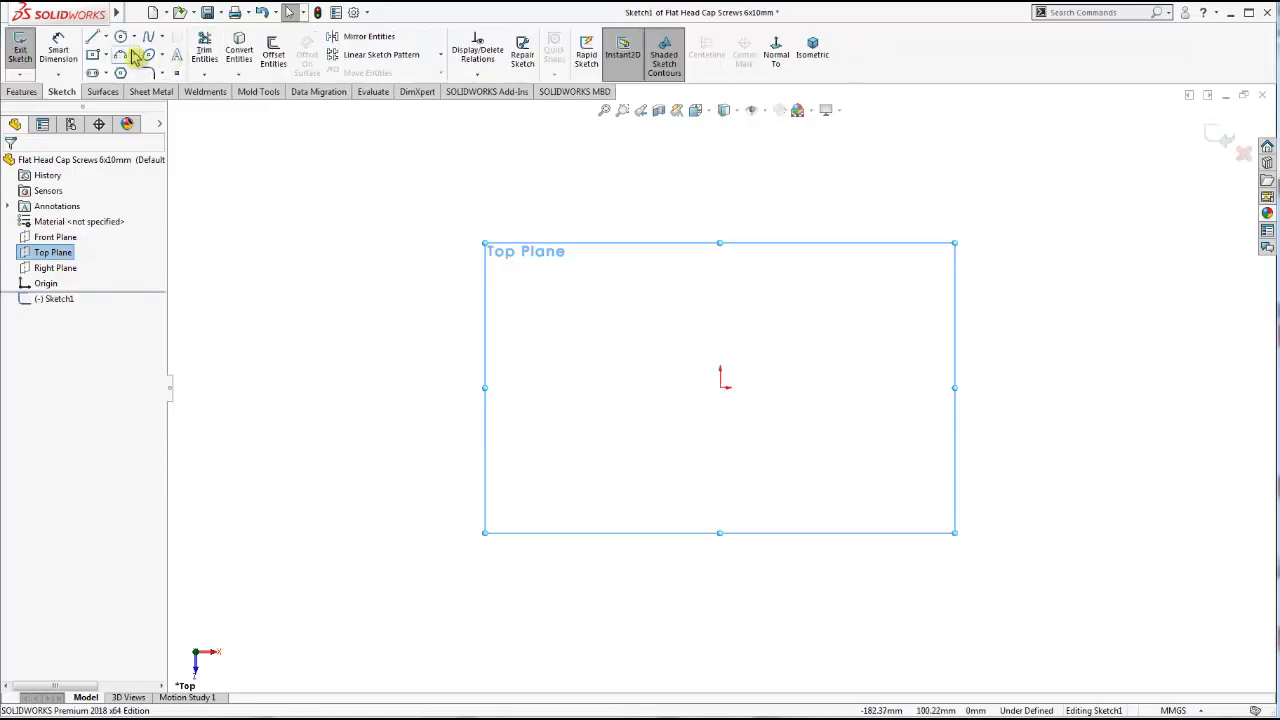
# Draw a circle centred on the origin and dimension its diameter to 6 mm
pyautogui.click(121, 37)
pyautogui.click(721, 386)
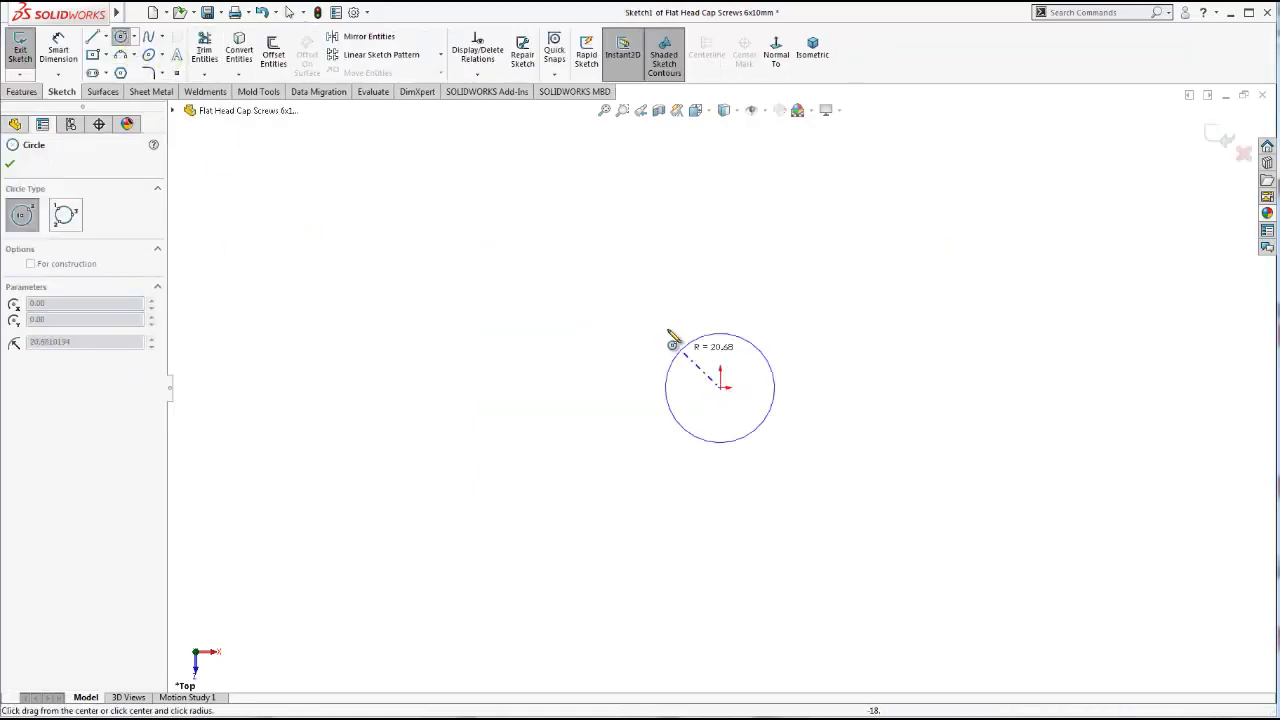
pyautogui.click(693, 340)
pyautogui.press('Escape')
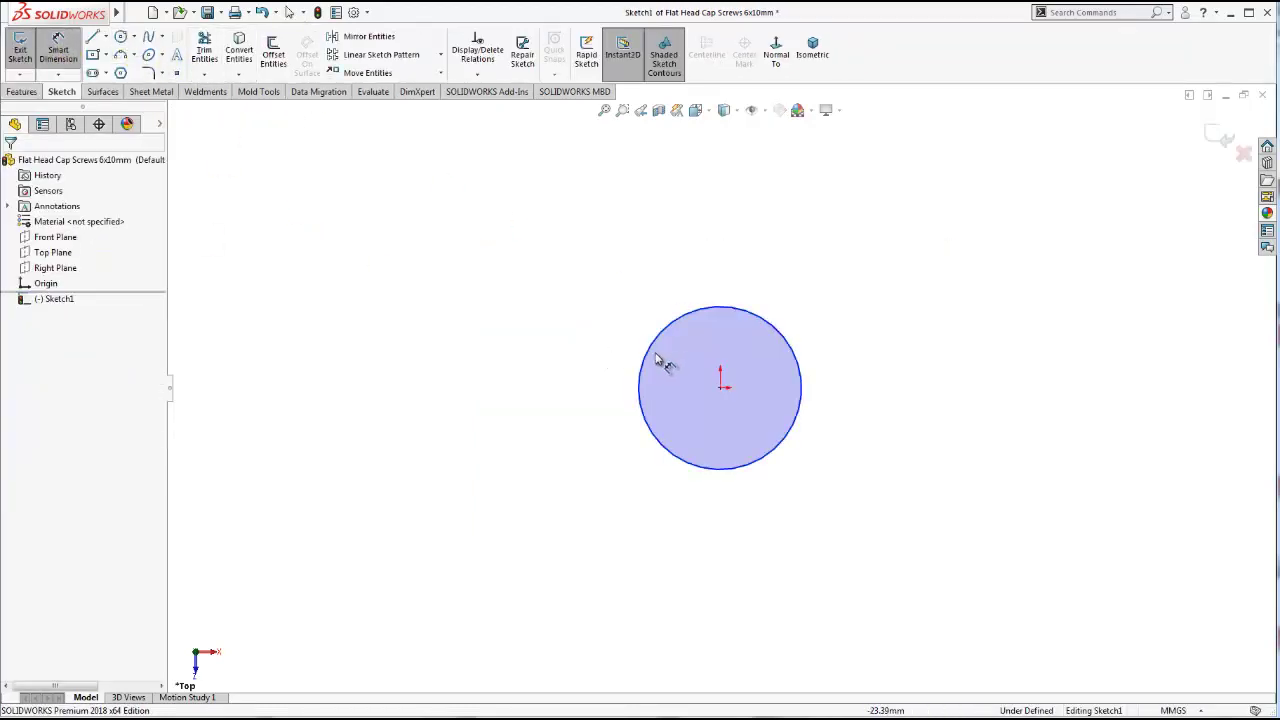
pyautogui.click(640, 345)
pyautogui.click(590, 334)
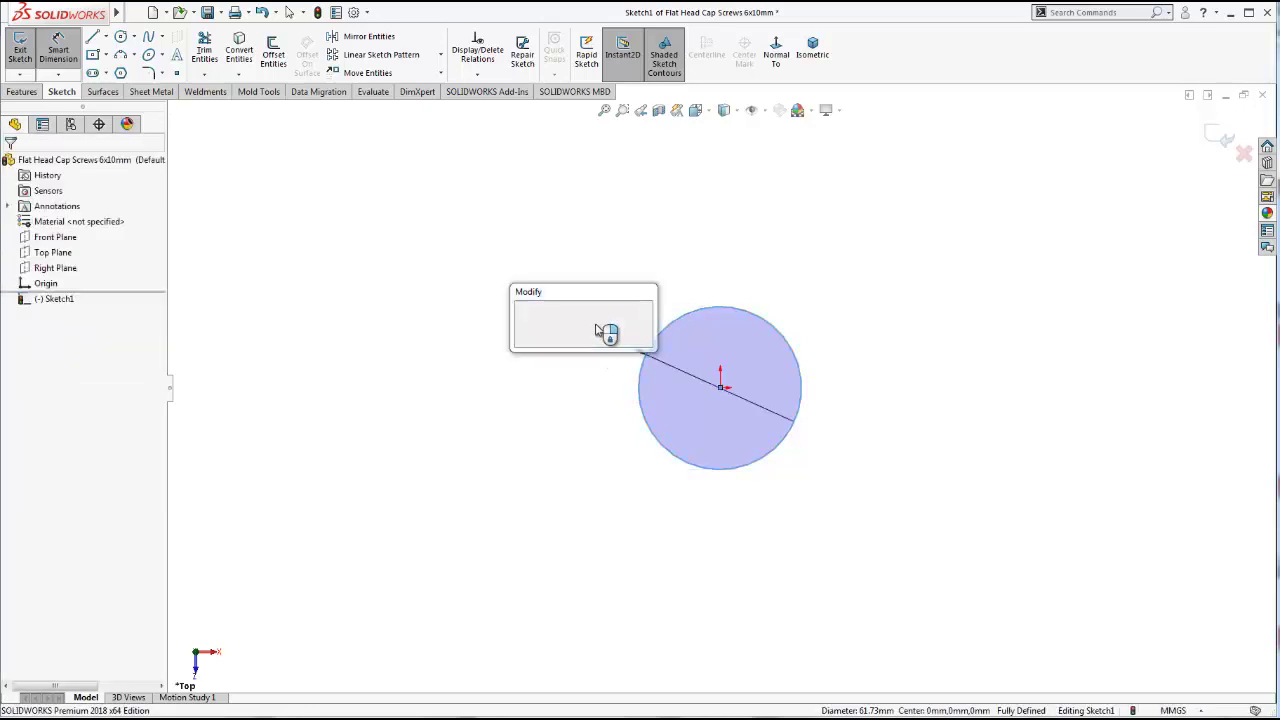
pyautogui.write('6')
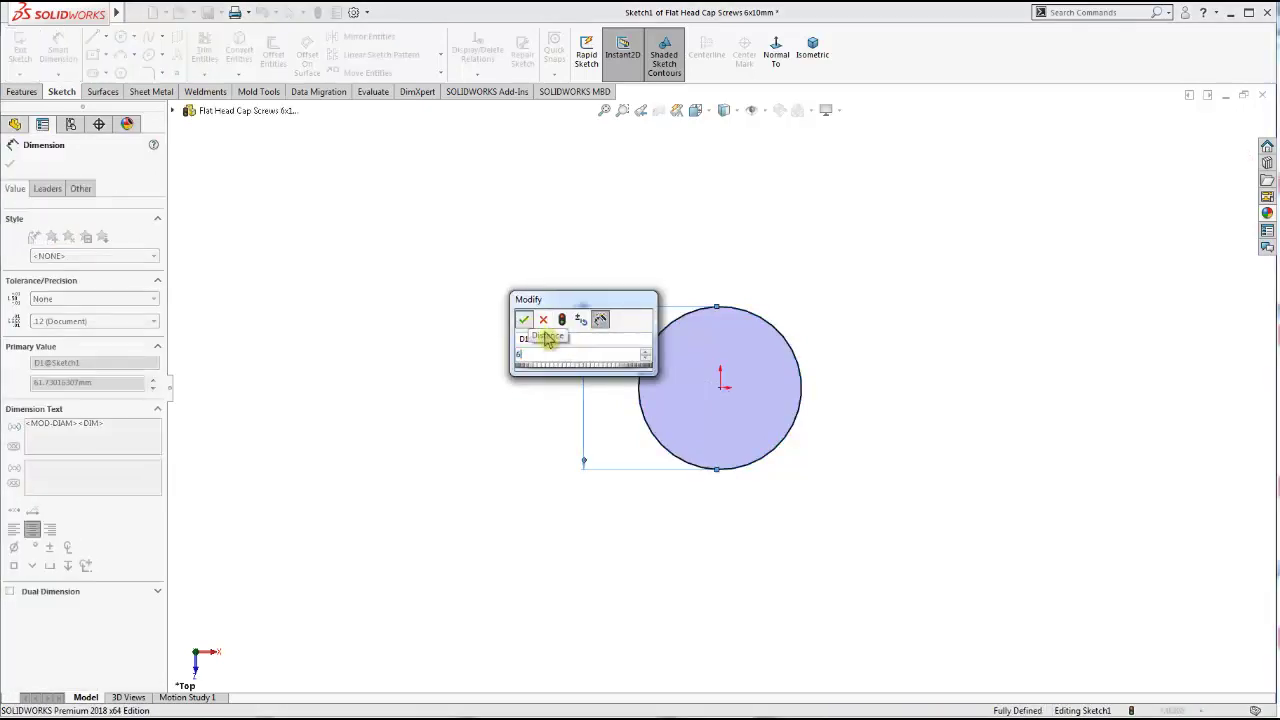
pyautogui.press('Return')
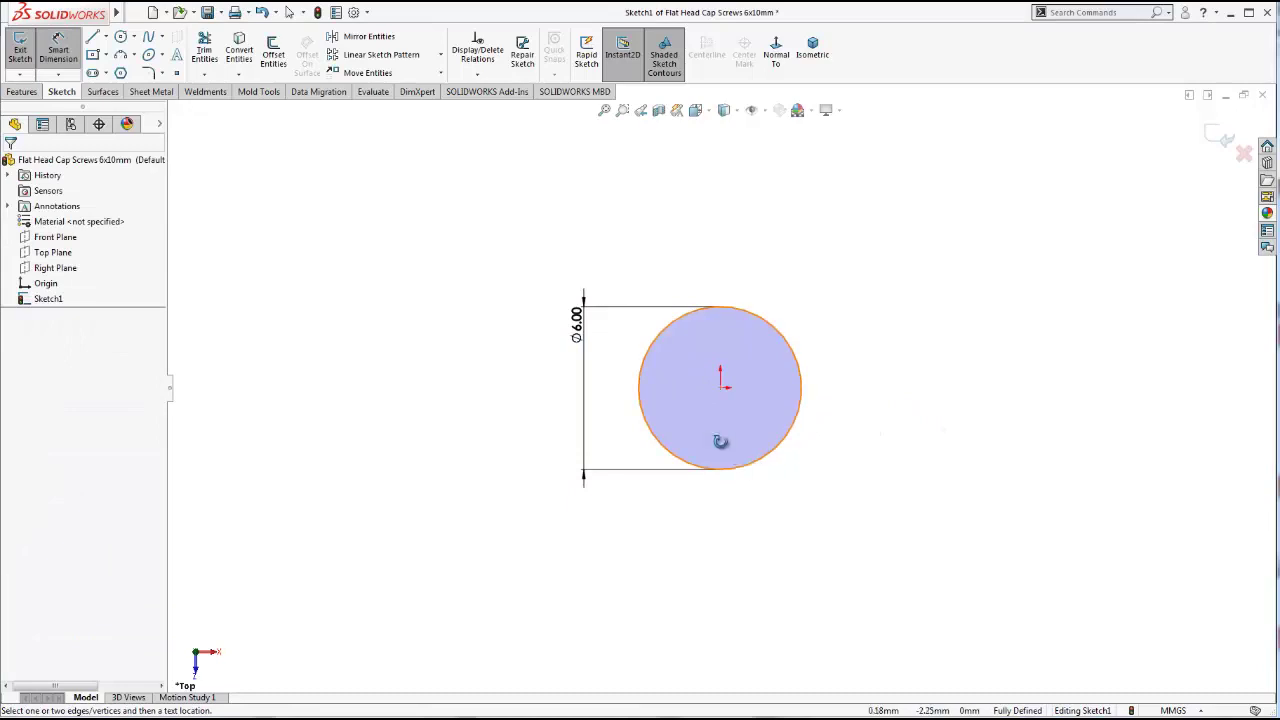
pyautogui.moveTo(723, 437)
pyautogui.mouseDown(button='middle')
pyautogui.moveTo(728, 366)
pyautogui.moveTo(693, 330)
pyautogui.mouseUp(button='middle')
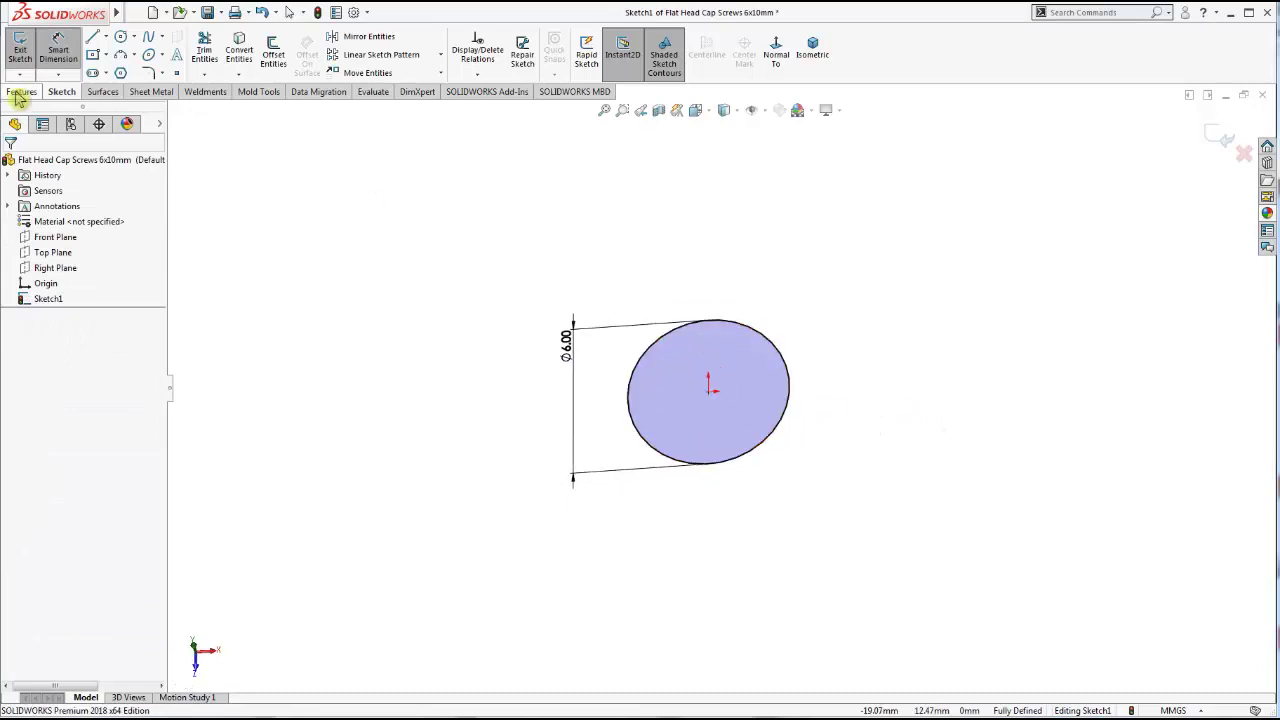
pyautogui.click(20, 92)
# Extrude the Ø6 mm circle to a blind depth of 10 mm
pyautogui.click(26, 50)
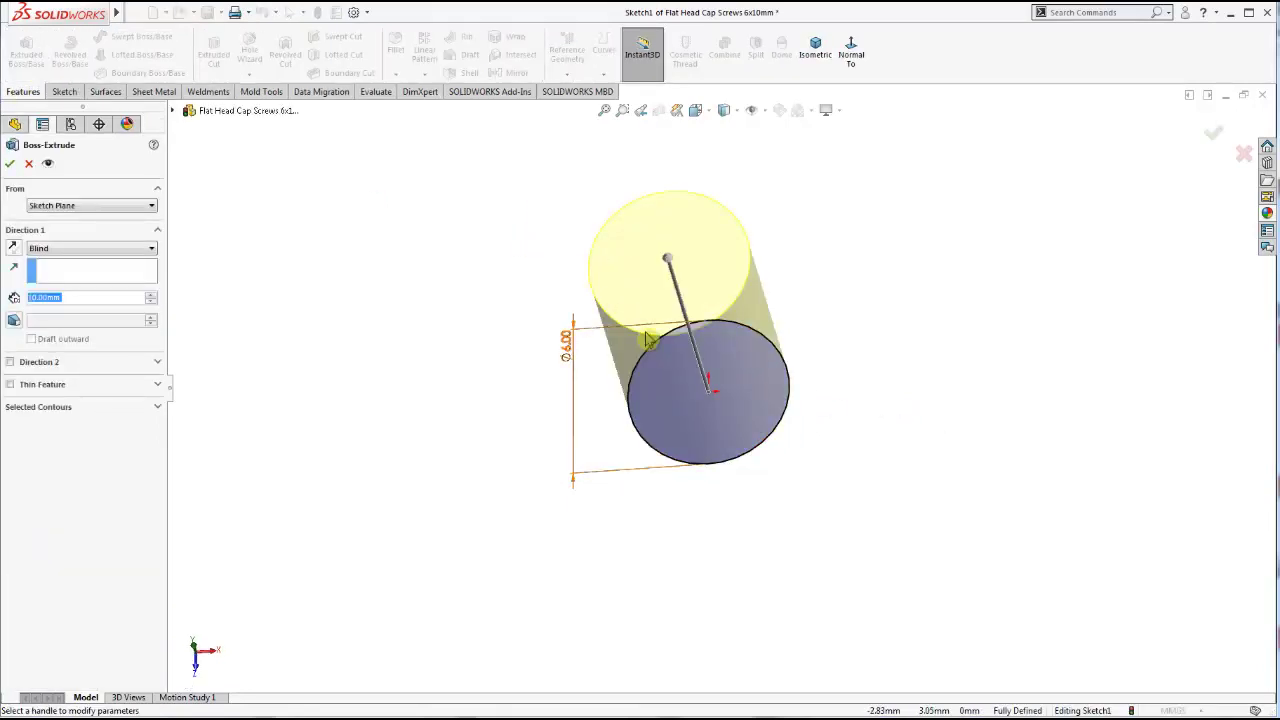
pyautogui.moveTo(637, 280); pyautogui.dragTo(654, 254, button='middle')
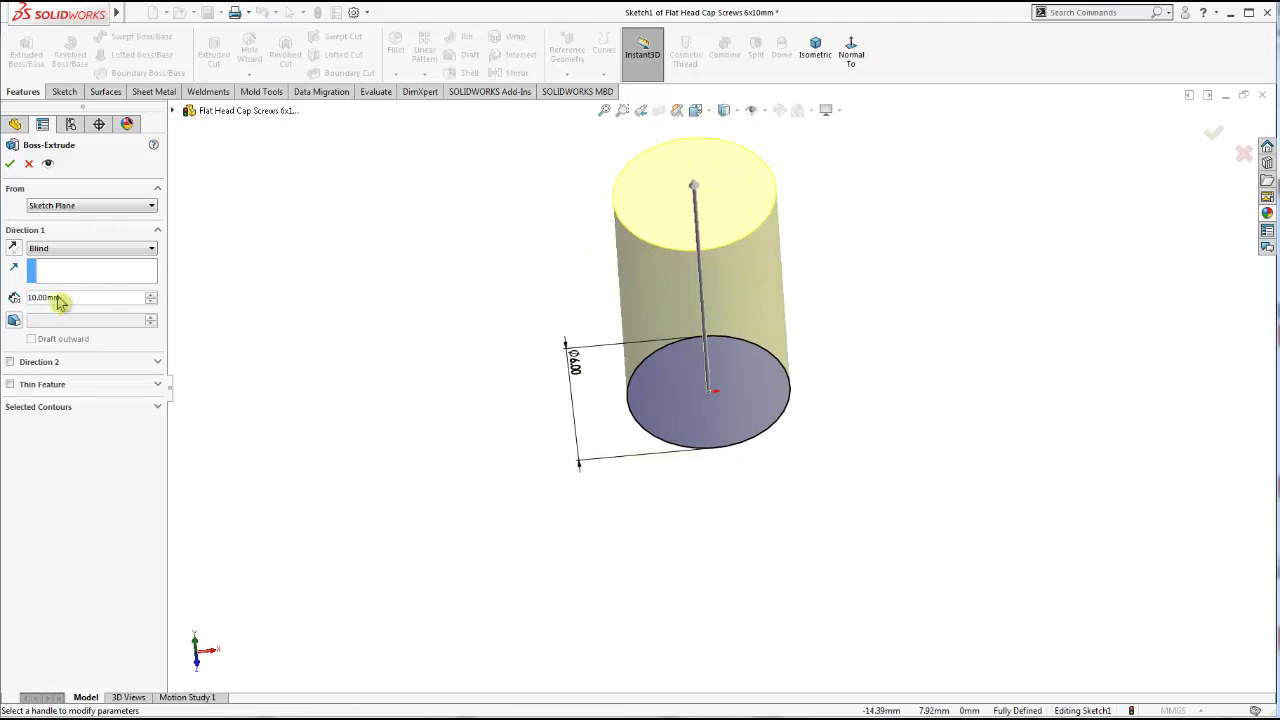
pyautogui.click(10, 165)
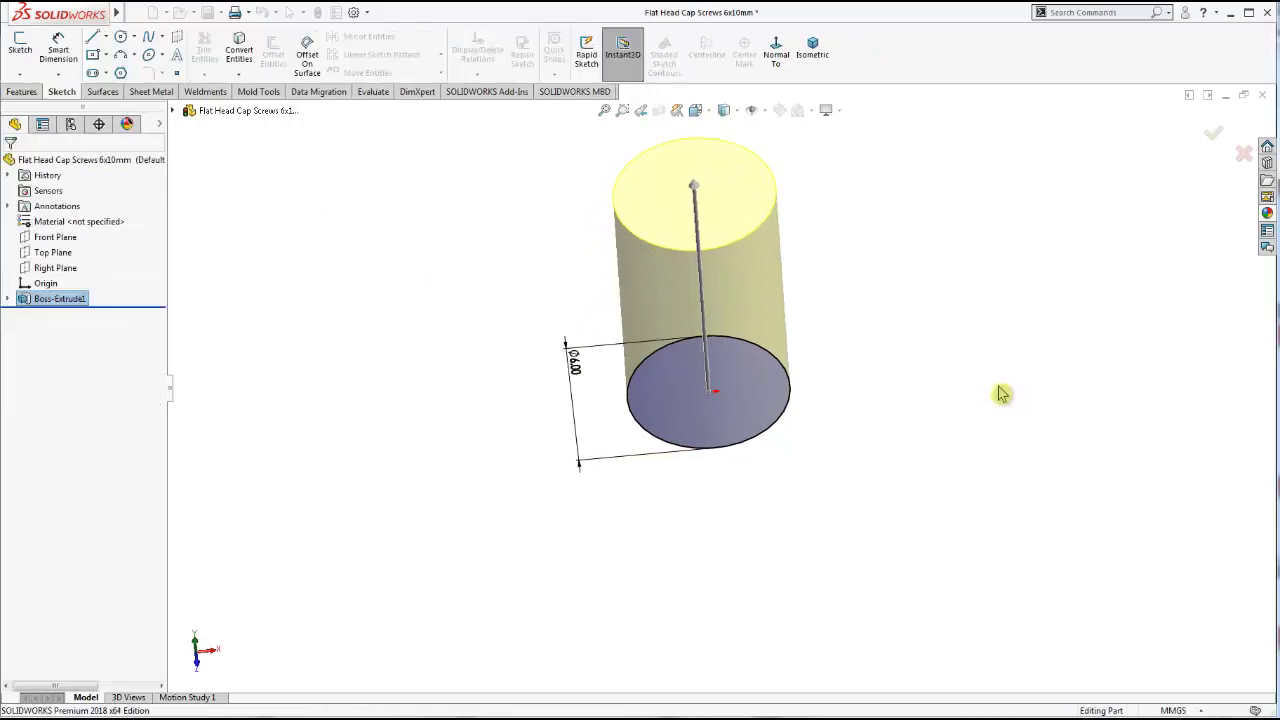
pyautogui.moveTo(723, 352); pyautogui.dragTo(671, 320, button='middle')
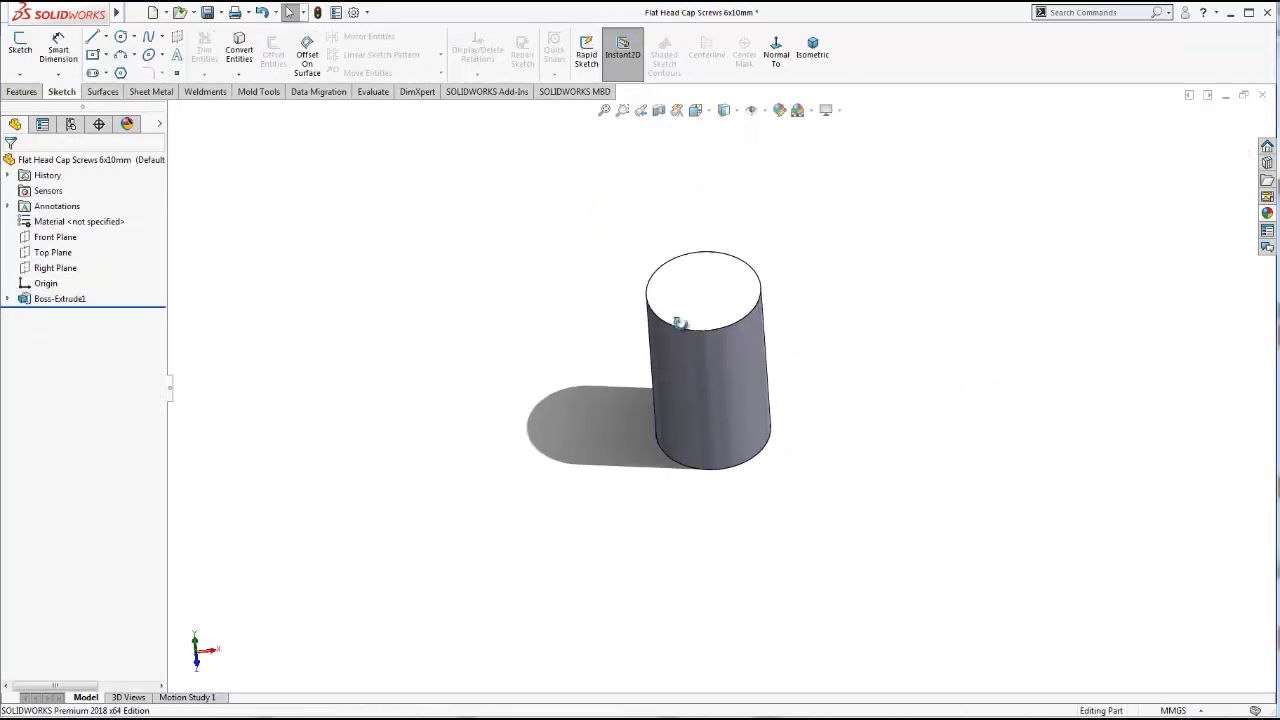
pyautogui.click(22, 91)
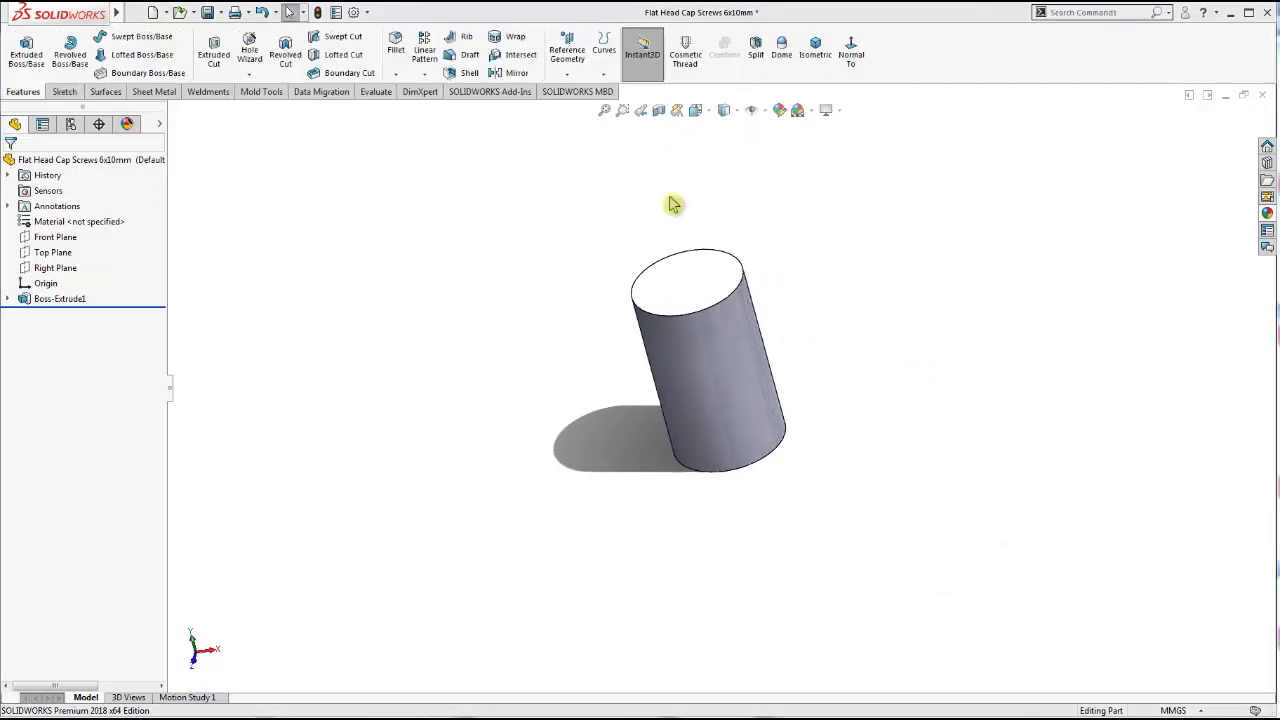
# Chamfer the cylinder's bottom end edge by 0.75 mm
pyautogui.click(417, 76)
pyautogui.click(423, 108)
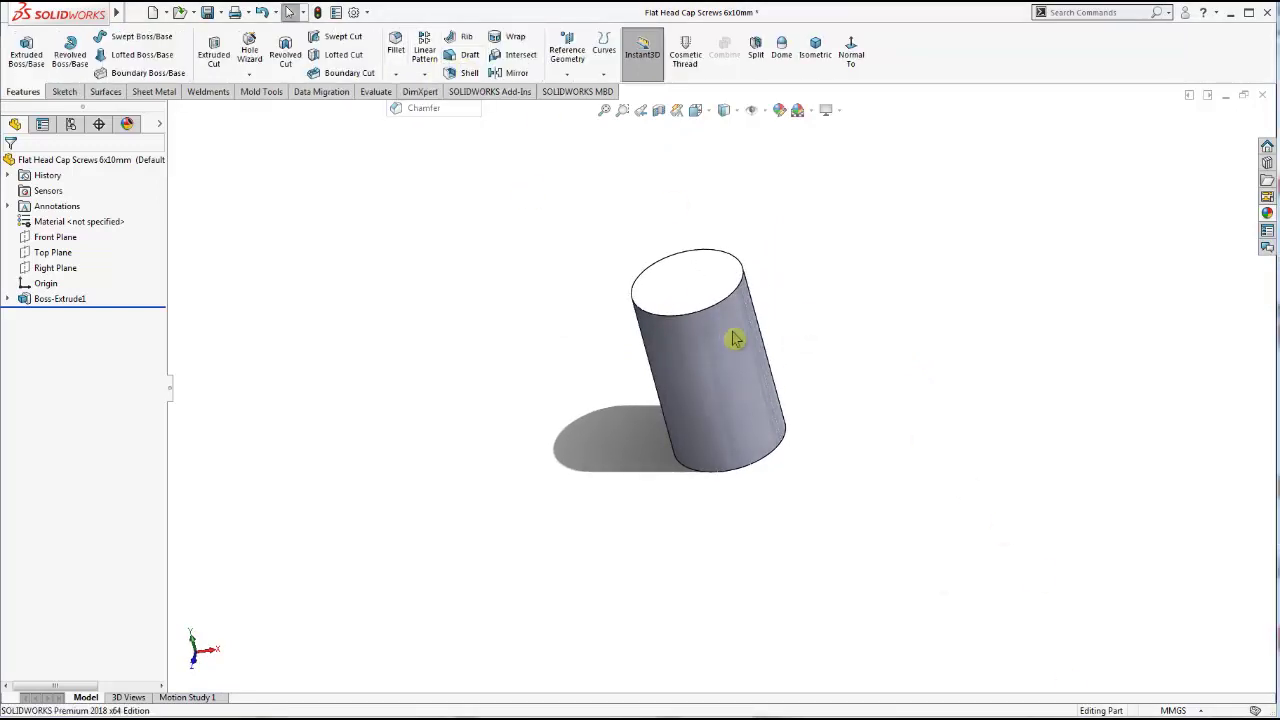
pyautogui.moveTo(679, 246)
pyautogui.mouseDown(button='middle')
pyautogui.moveTo(737, 380)
pyautogui.moveTo(813, 427)
pyautogui.mouseUp(button='middle')
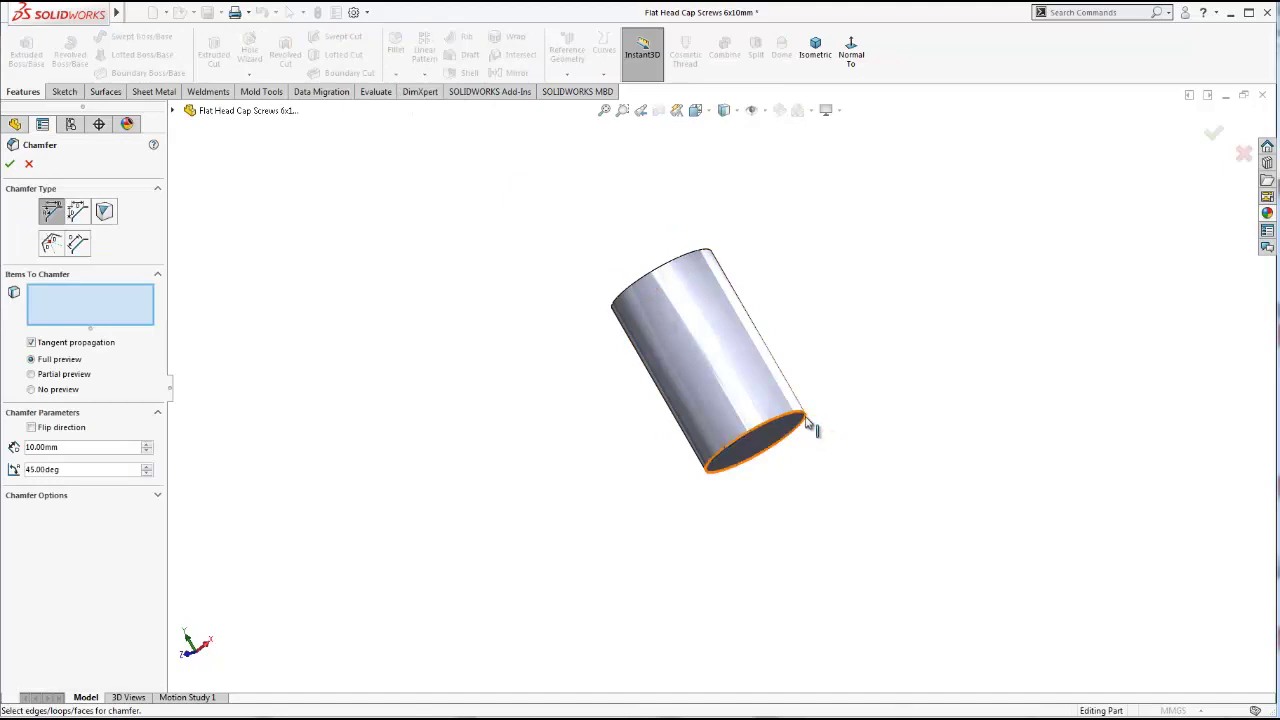
pyautogui.click(807, 420)
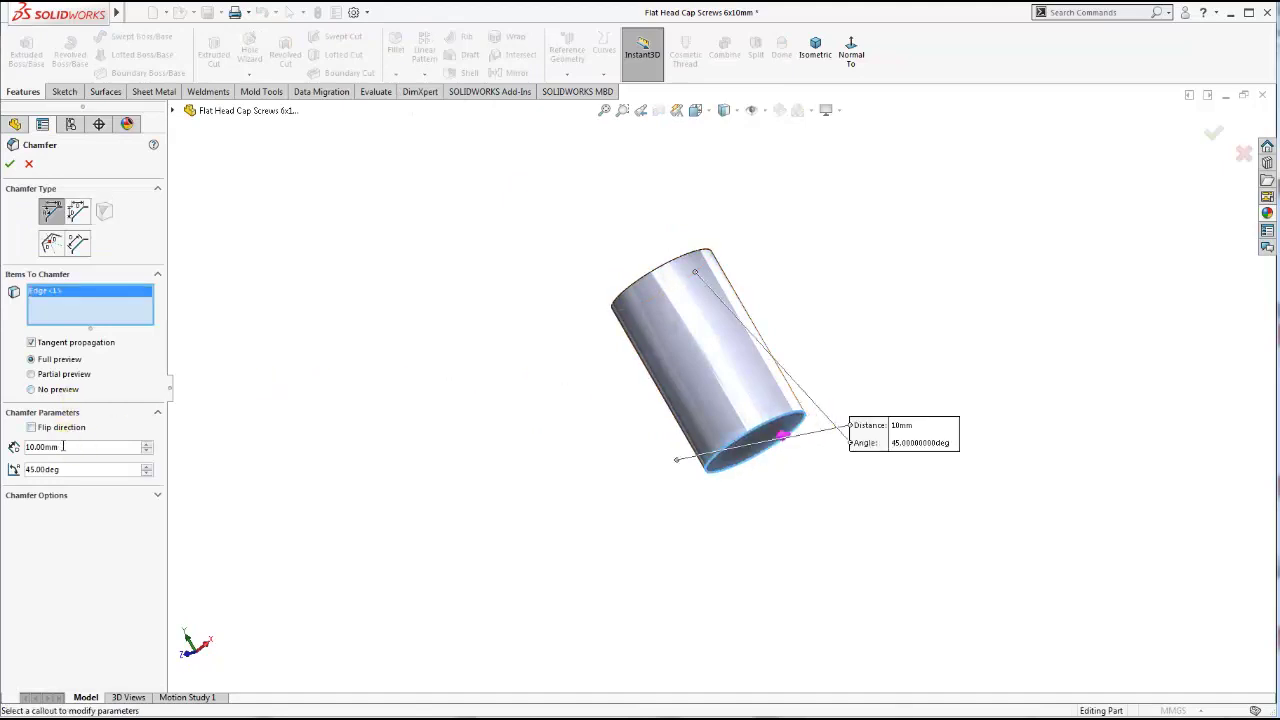
pyautogui.write('0')
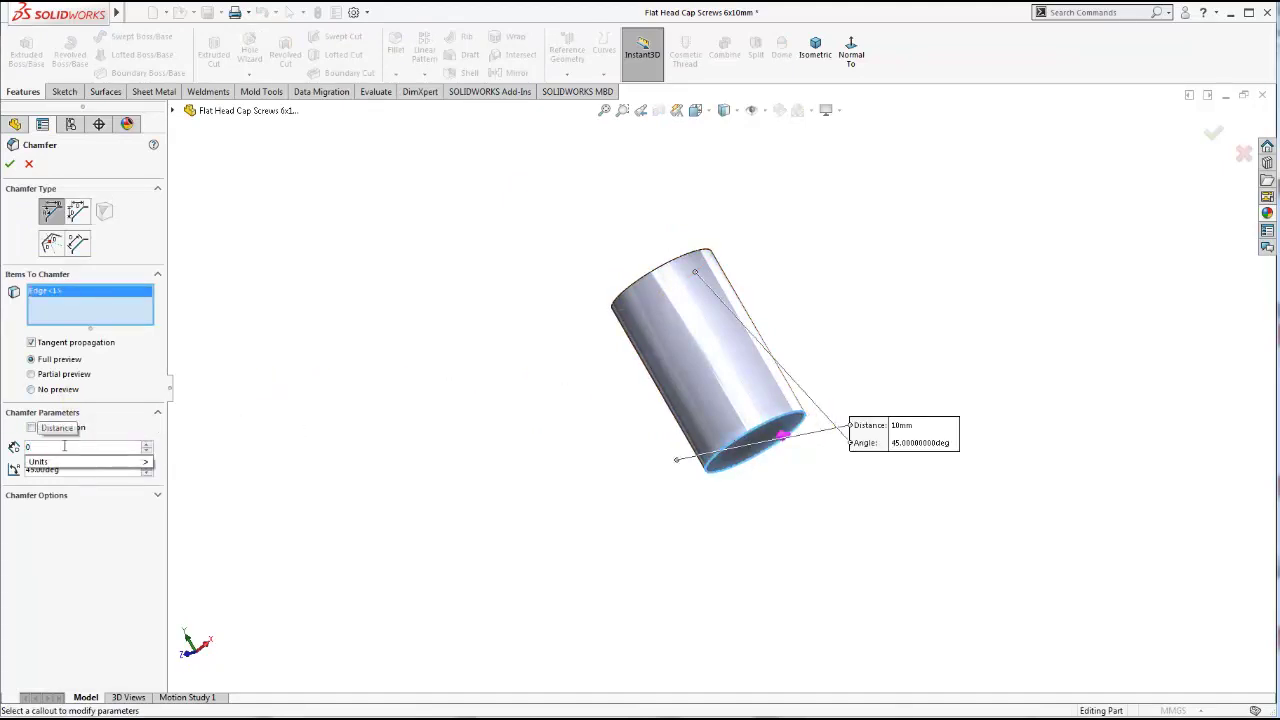
pyautogui.write('.75')
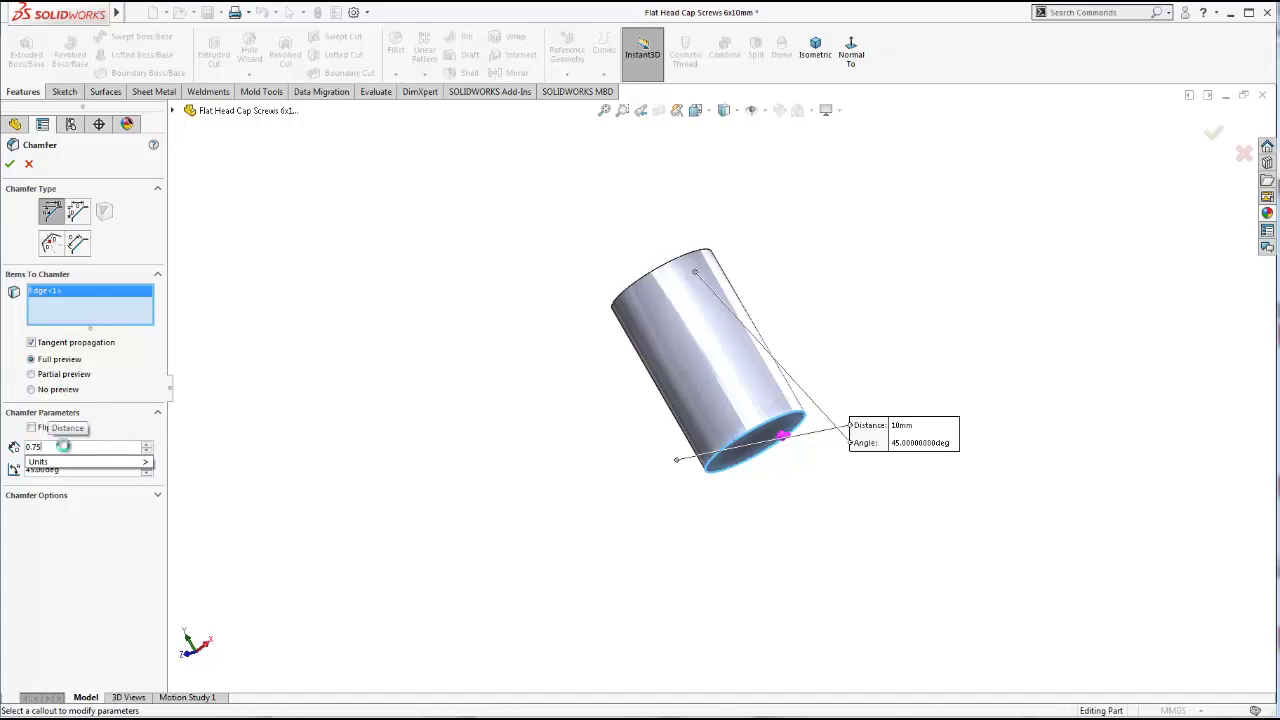
pyautogui.press('Return')
pyautogui.click(19, 171)
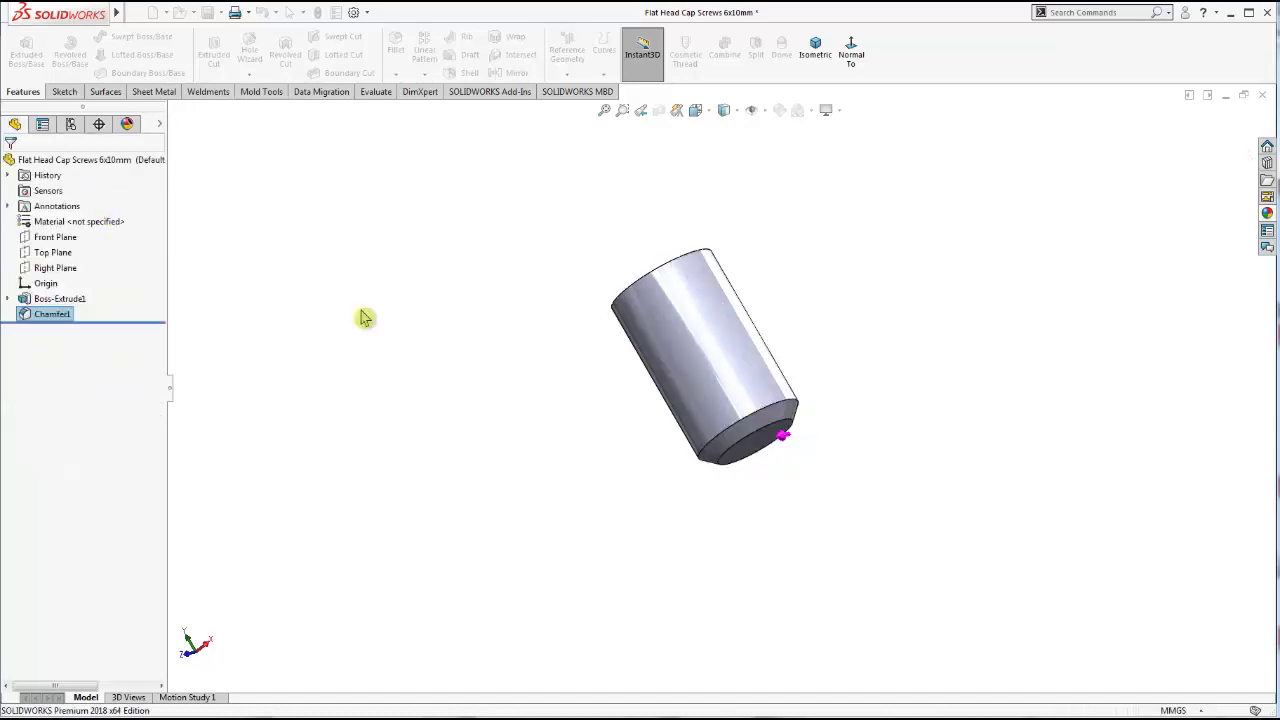
# Start a new sketch on the chamfered end face
pyautogui.moveTo(571, 380)
pyautogui.mouseDown(button='middle')
pyautogui.moveTo(551, 354)
pyautogui.moveTo(600, 363)
pyautogui.moveTo(631, 323)
pyautogui.moveTo(640, 354)
pyautogui.mouseUp(button='middle')
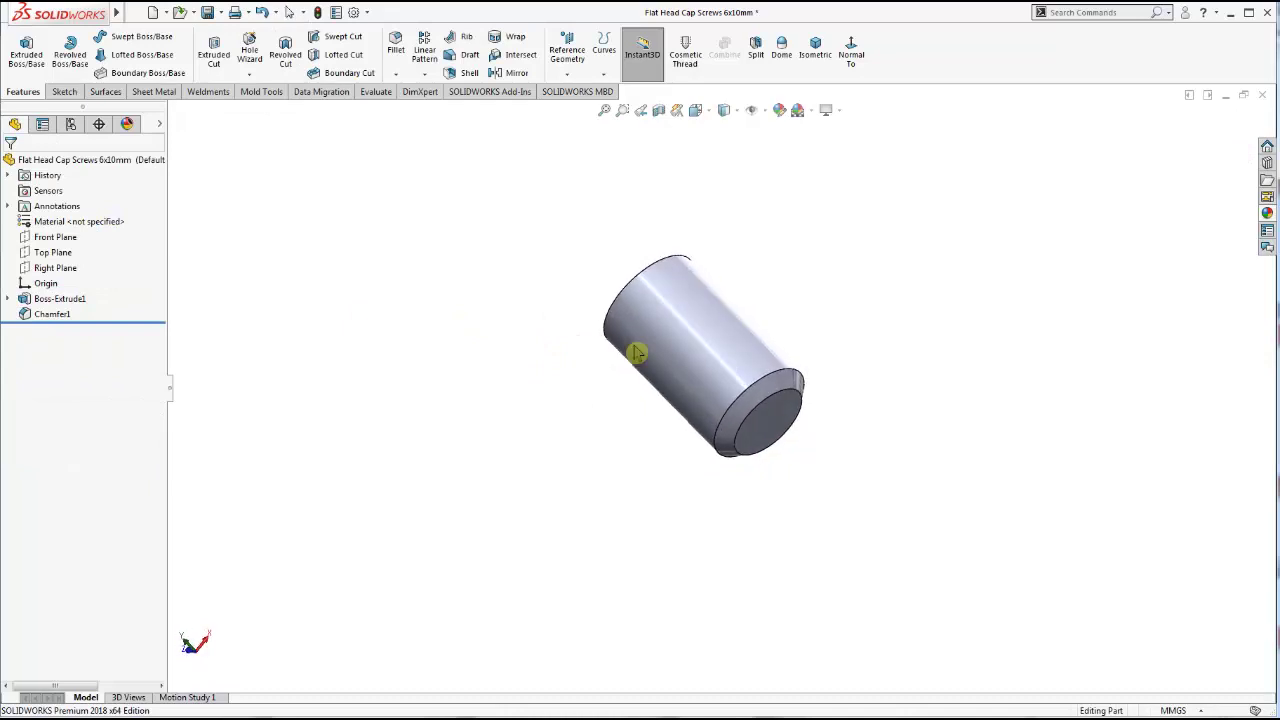
pyautogui.click(792, 428)
pyautogui.click(845, 372)
pyautogui.moveTo(886, 400); pyautogui.dragTo(849, 345, button='middle')
# Convert the end face's Ø6 mm circular edge into Sketch2 geometry
pyautogui.click(924, 354)
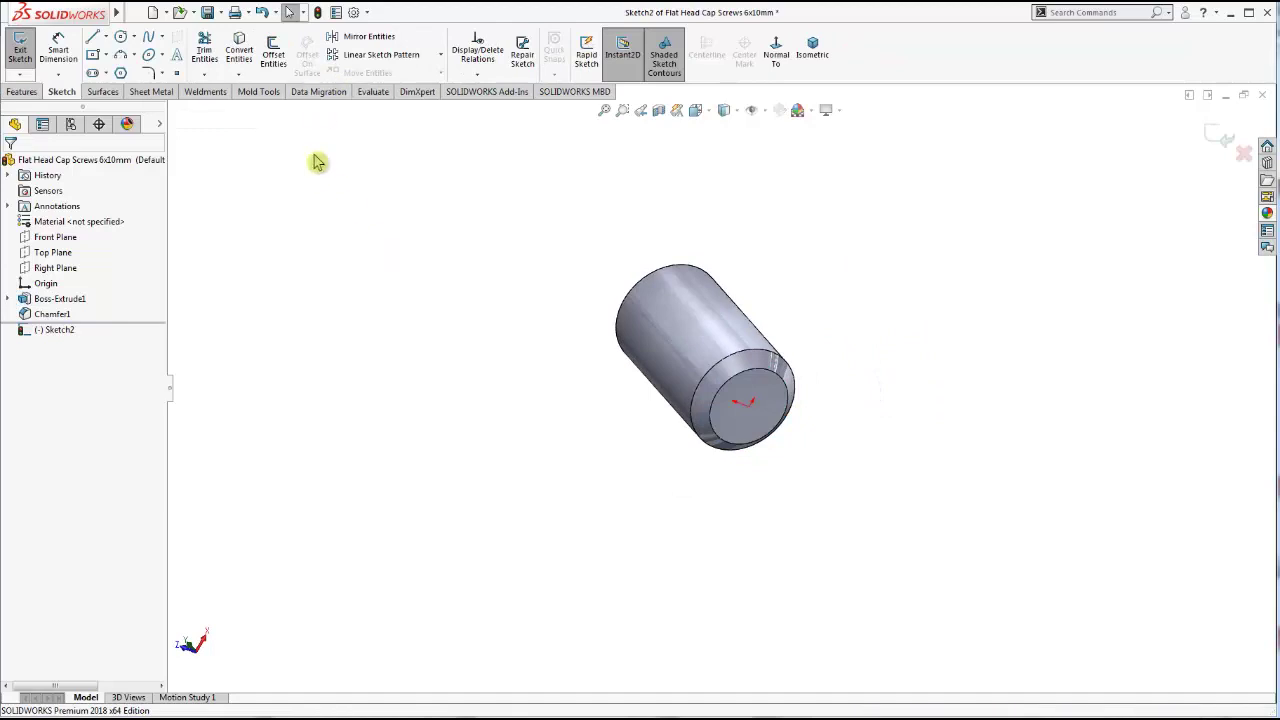
pyautogui.click(241, 58)
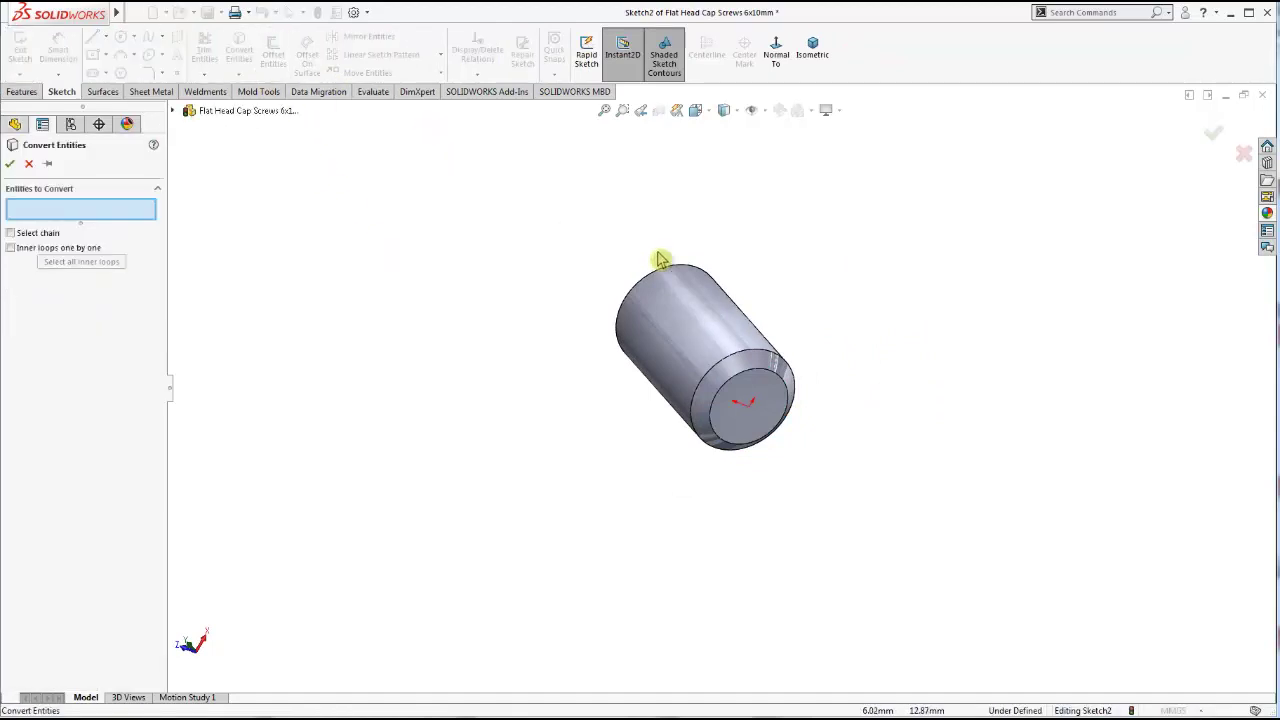
pyautogui.click(745, 356)
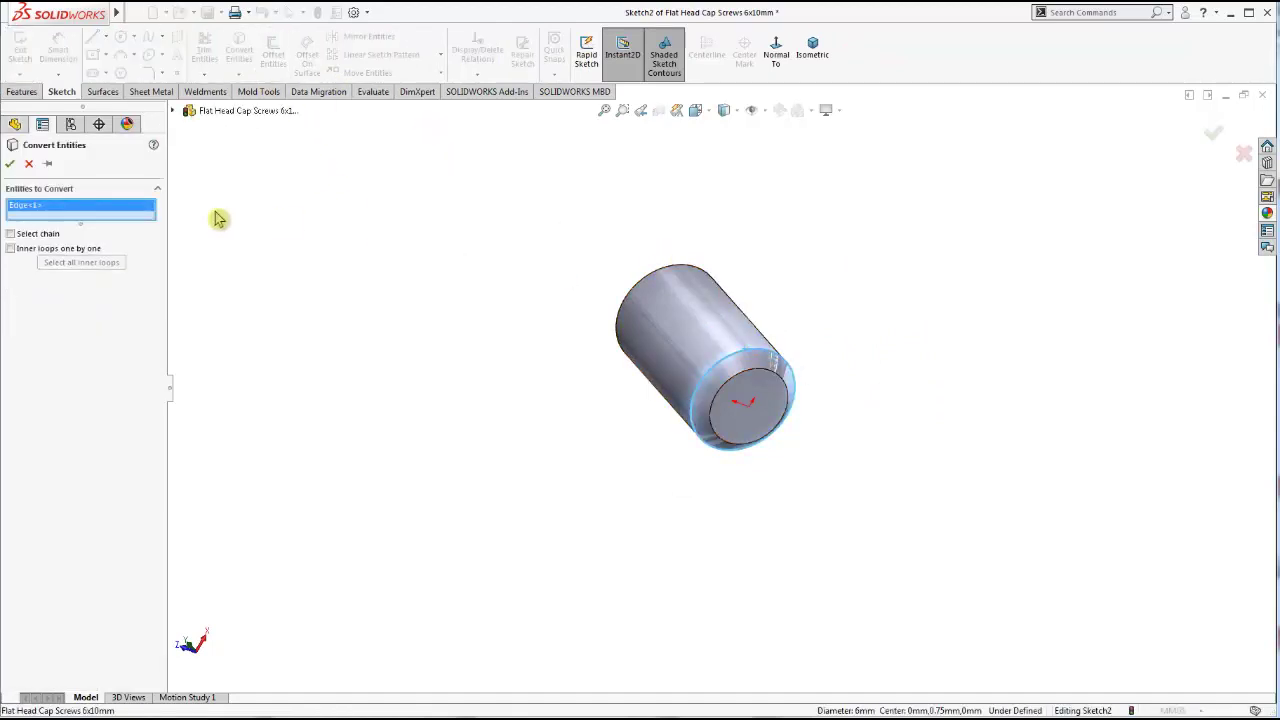
pyautogui.click(12, 166)
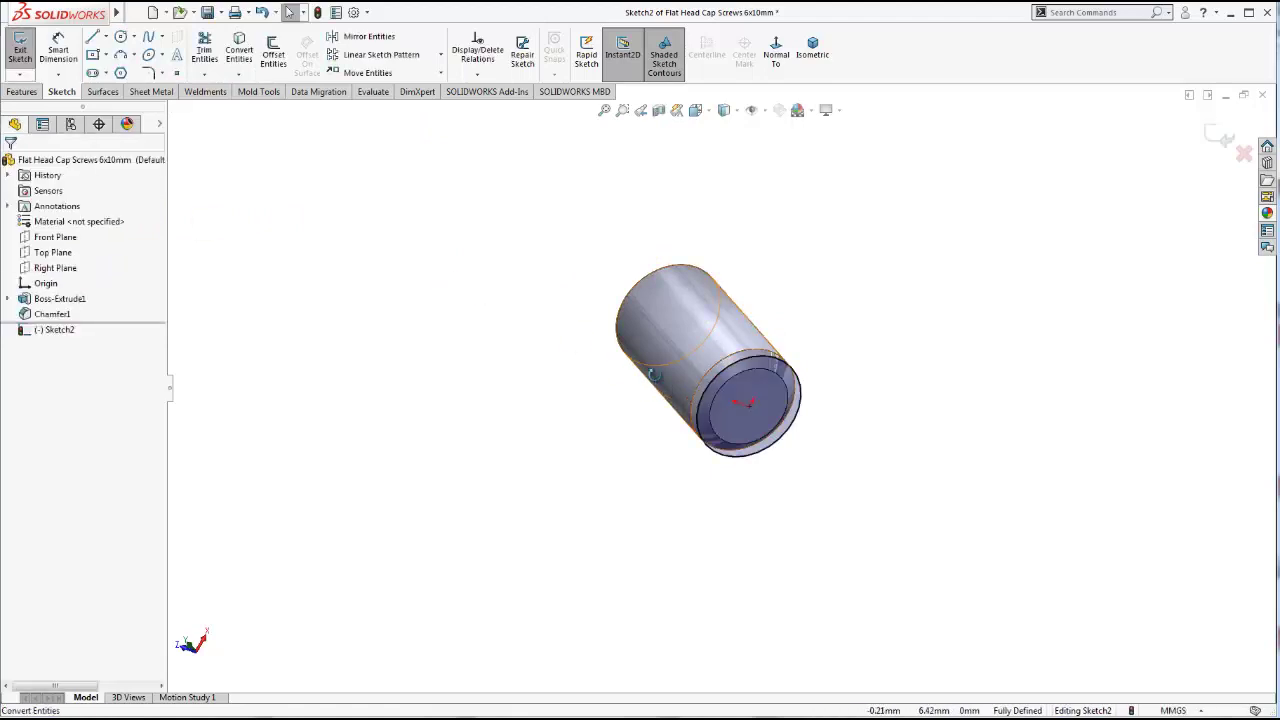
pyautogui.moveTo(650, 430); pyautogui.dragTo(700, 471, button='middle')
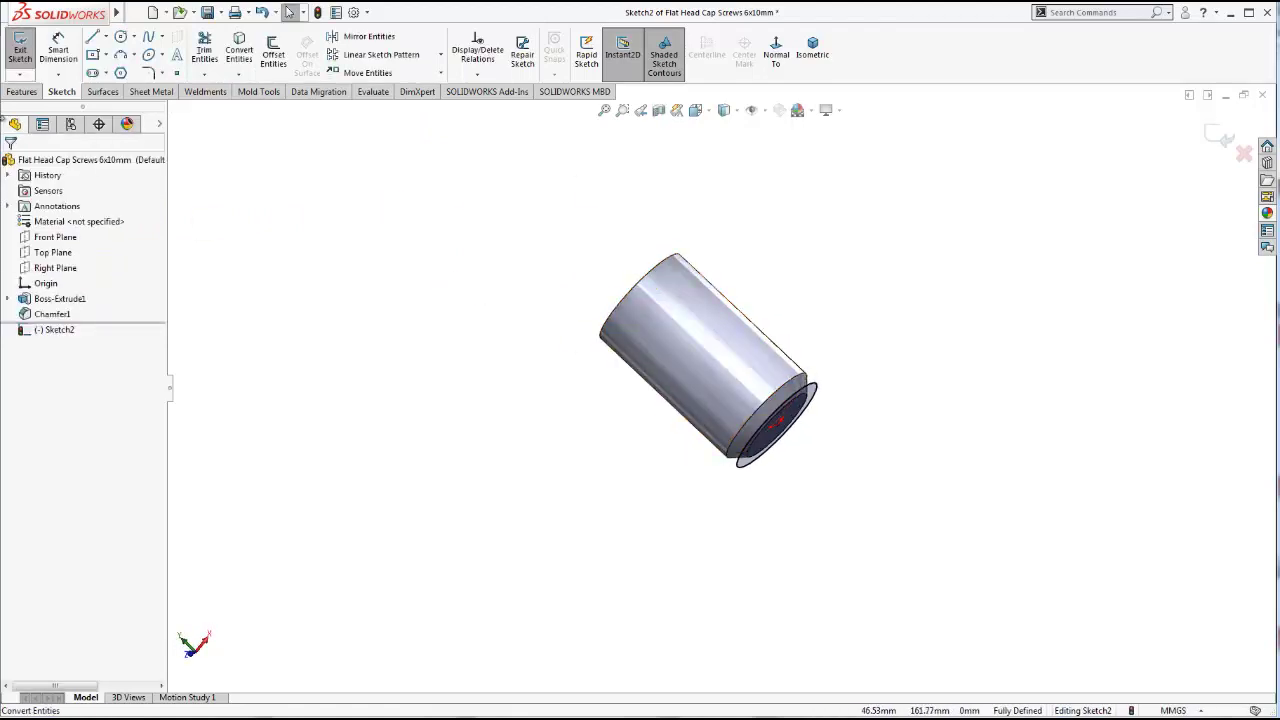
pyautogui.click(30, 95)
pyautogui.click(604, 70)
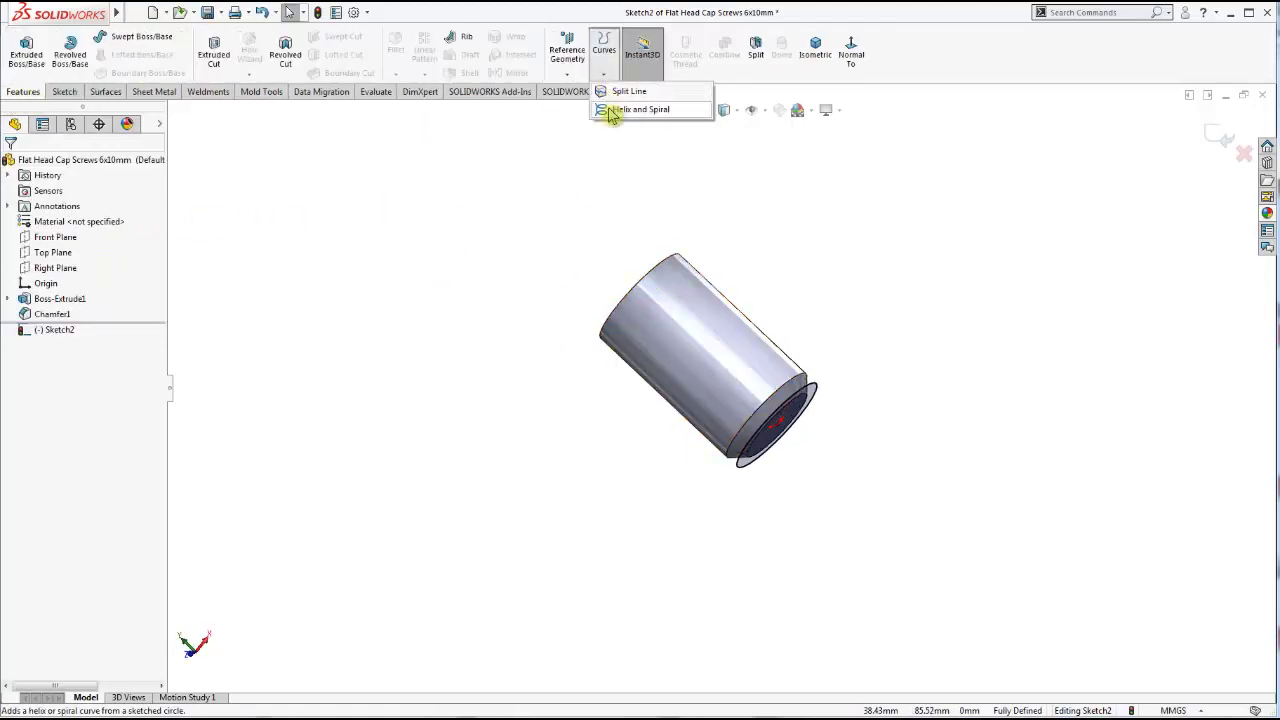
# Create a helix on the converted circle with 0.8 mm pitch and 12 mm height
pyautogui.click(612, 106)
pyautogui.write('0.8')
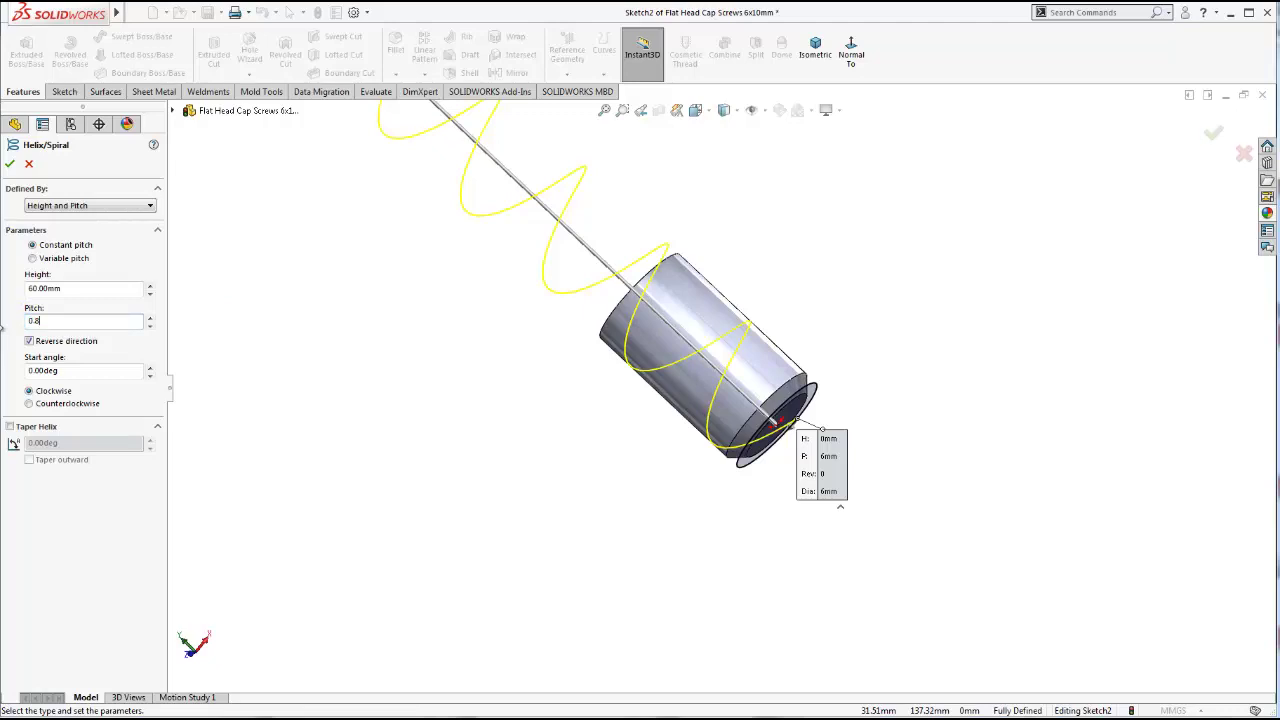
pyautogui.press('Return')
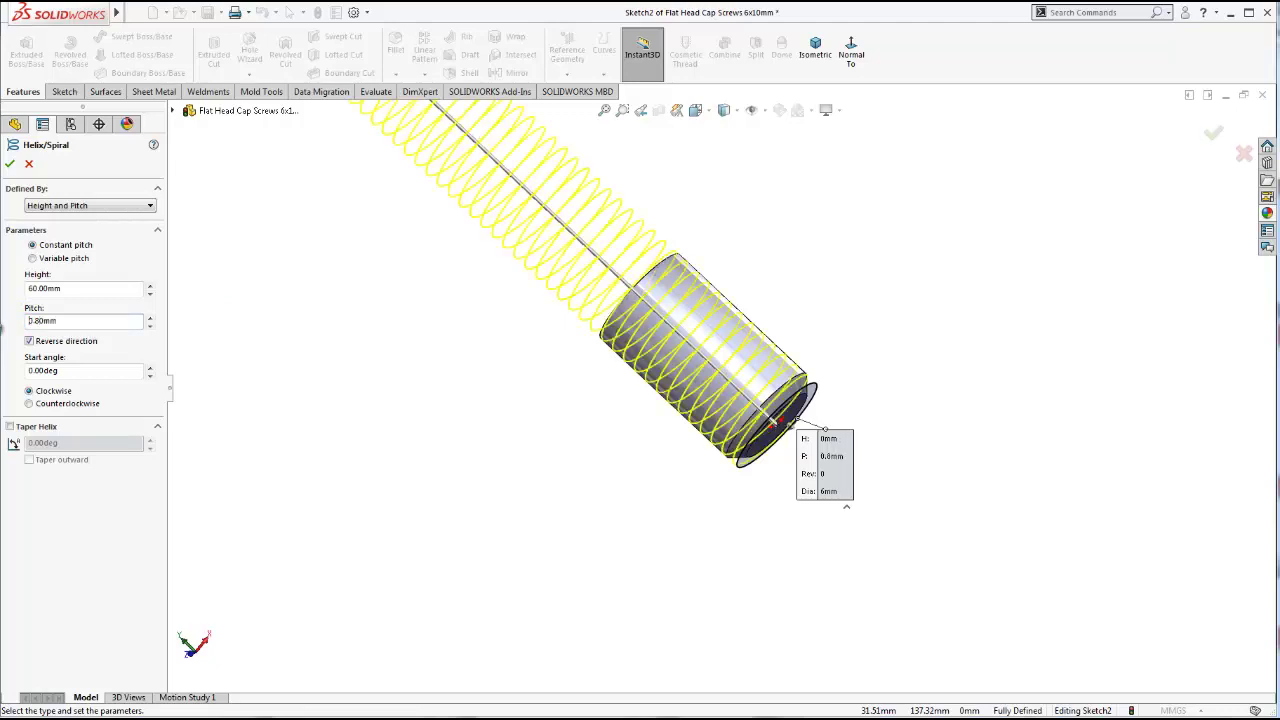
pyautogui.scroll(2, 398, 314)
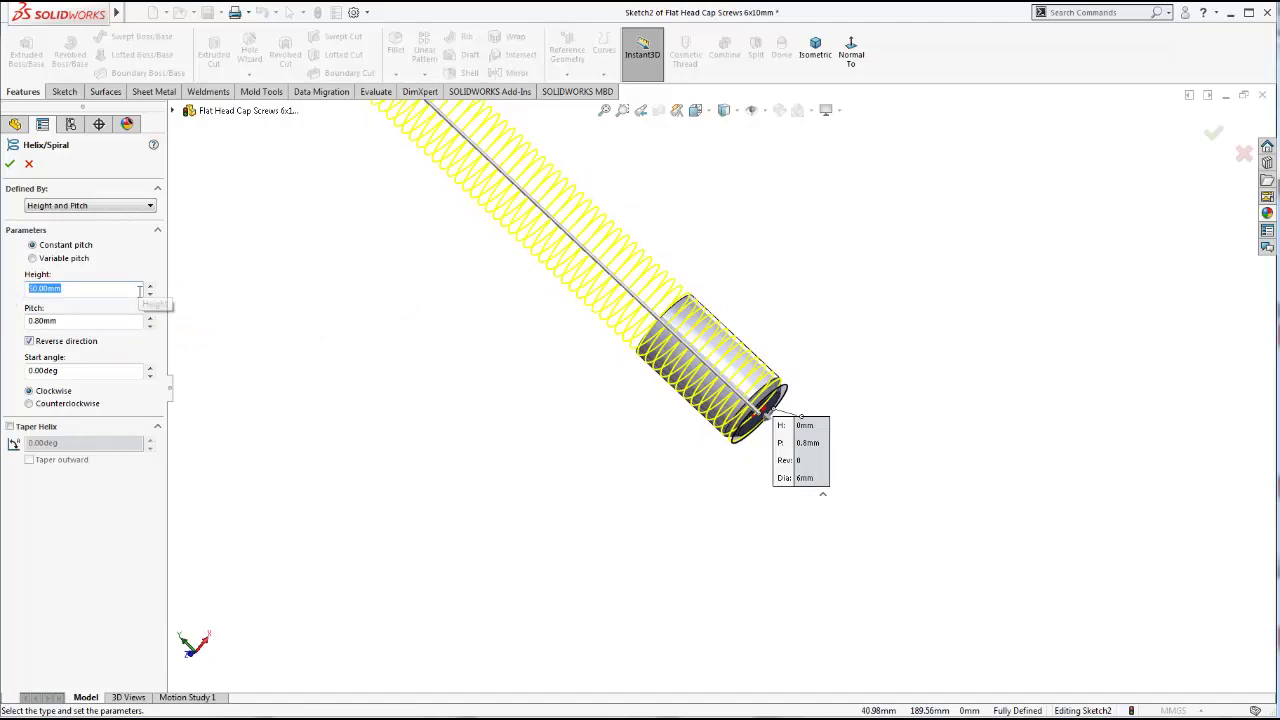
pyautogui.click(84, 288)
pyautogui.write('12')
pyautogui.press('Return')
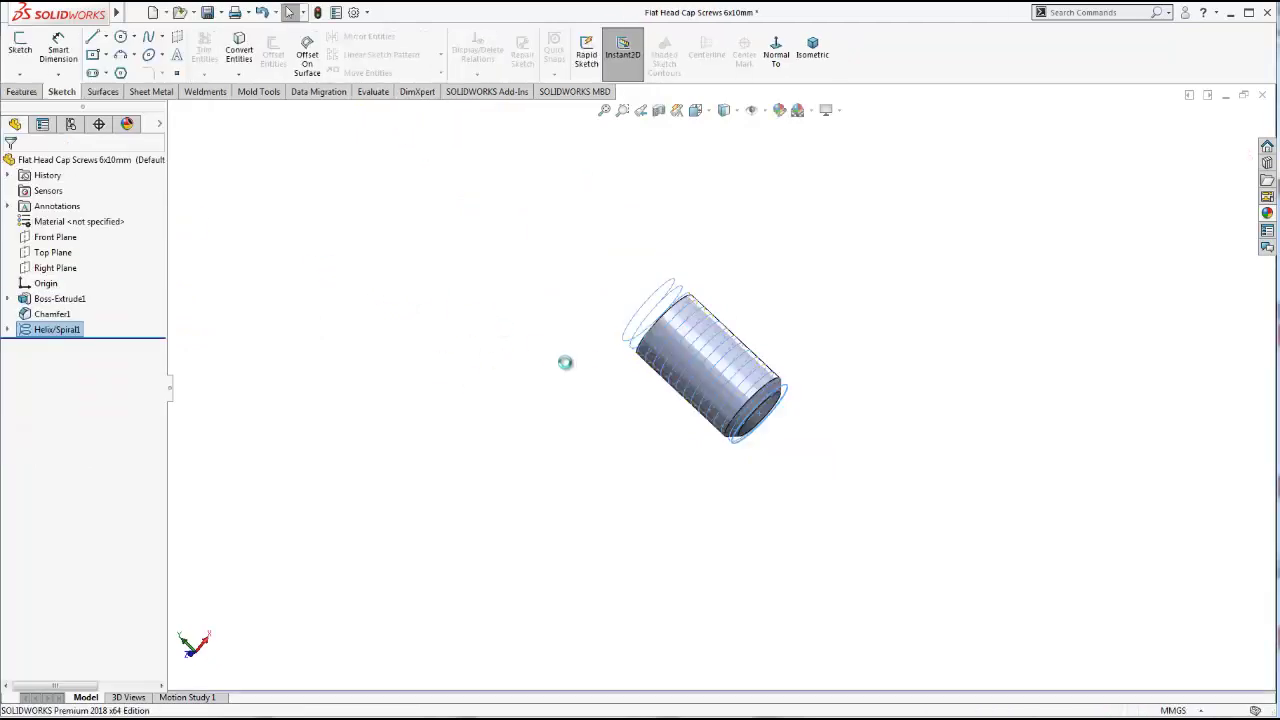
pyautogui.moveTo(757, 343)
pyautogui.mouseDown(button='middle')
pyautogui.moveTo(705, 415)
pyautogui.moveTo(800, 420)
pyautogui.mouseUp(button='middle')
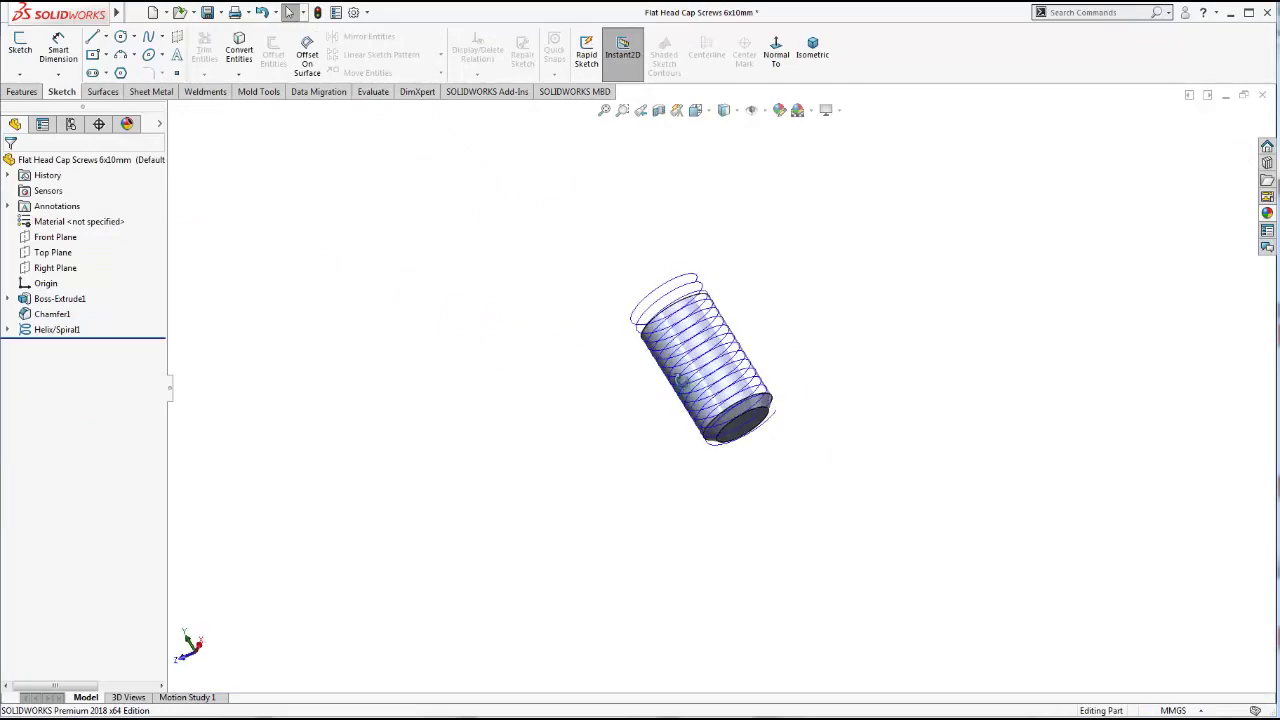
# Start a new sketch on the Right Plane, viewed normal to it
pyautogui.click(65, 268)
pyautogui.click(148, 256)
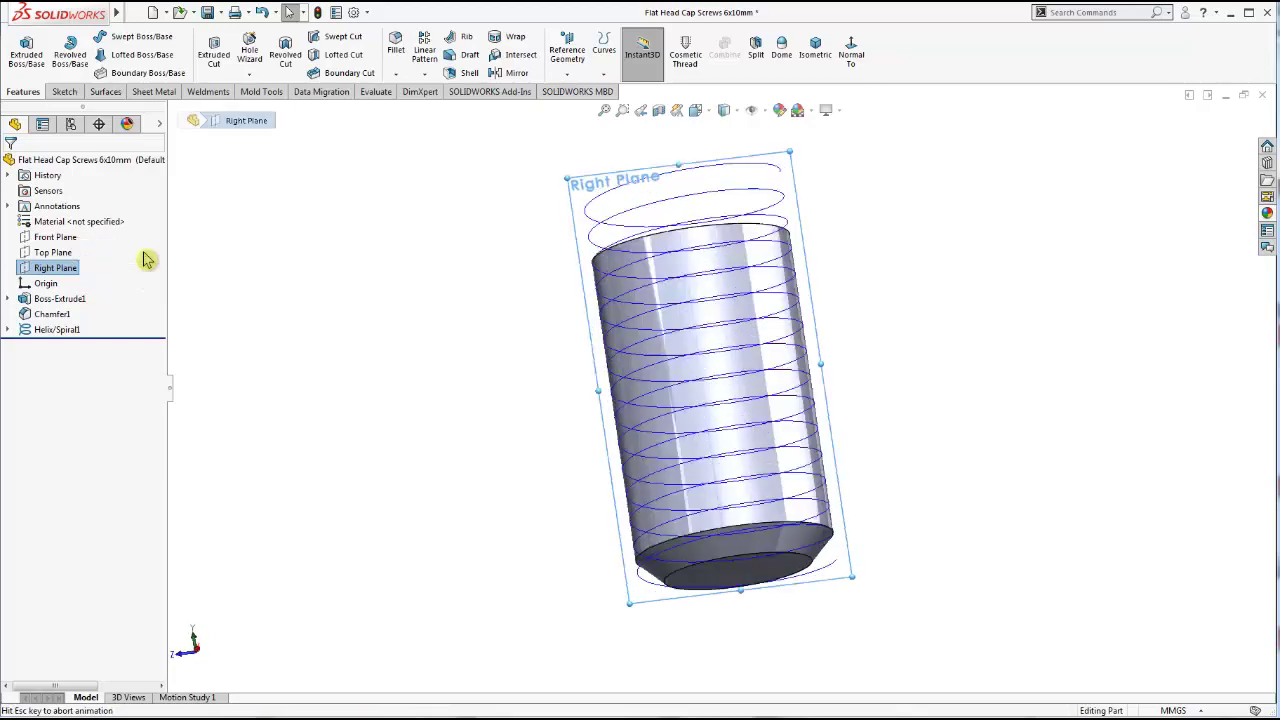
pyautogui.rightClick(66, 270)
pyautogui.click(75, 250)
pyautogui.scroll(-3, 828, 600)
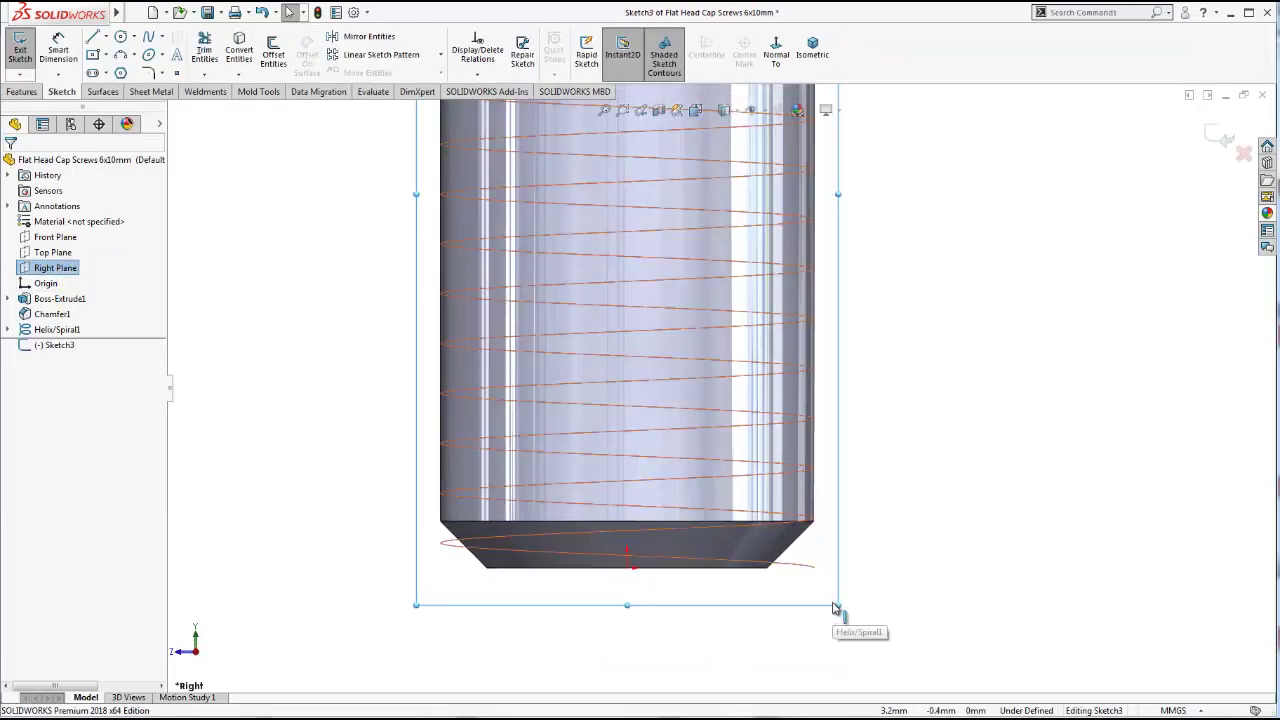
pyautogui.scroll(-3, 820, 592)
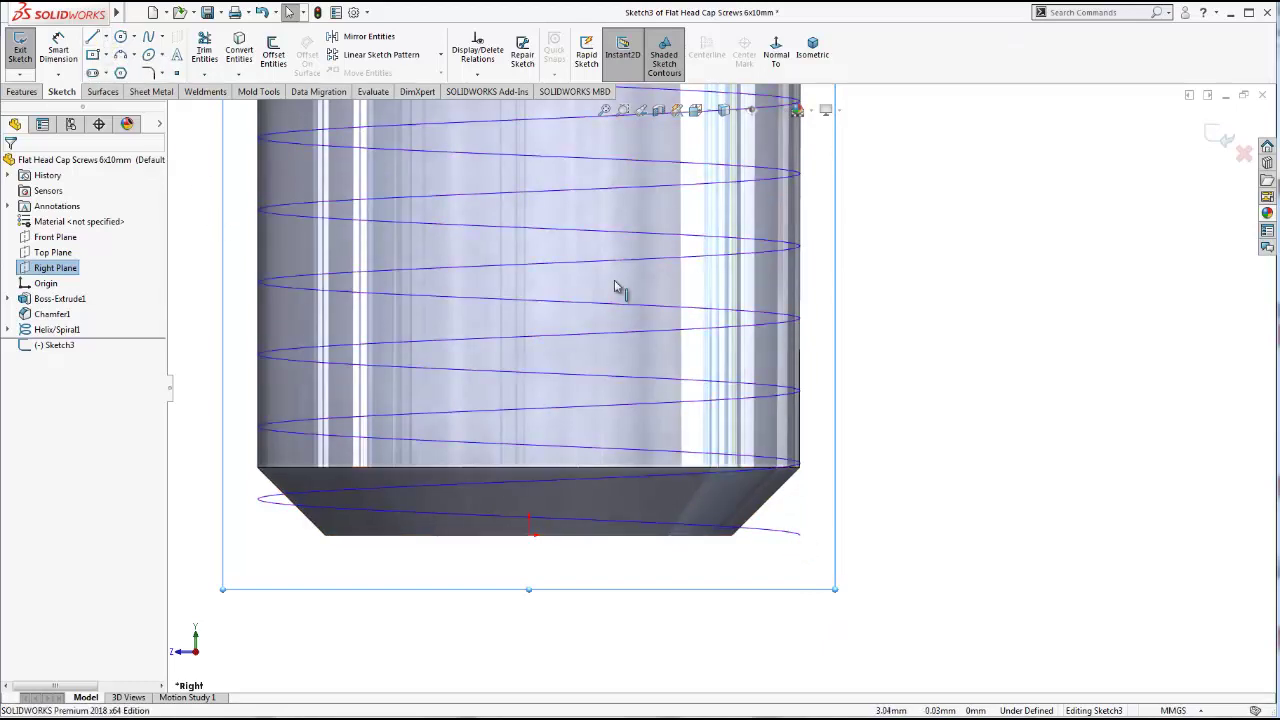
# Draw vertical and horizontal reference centerlines at the helix end point
pyautogui.click(92, 36)
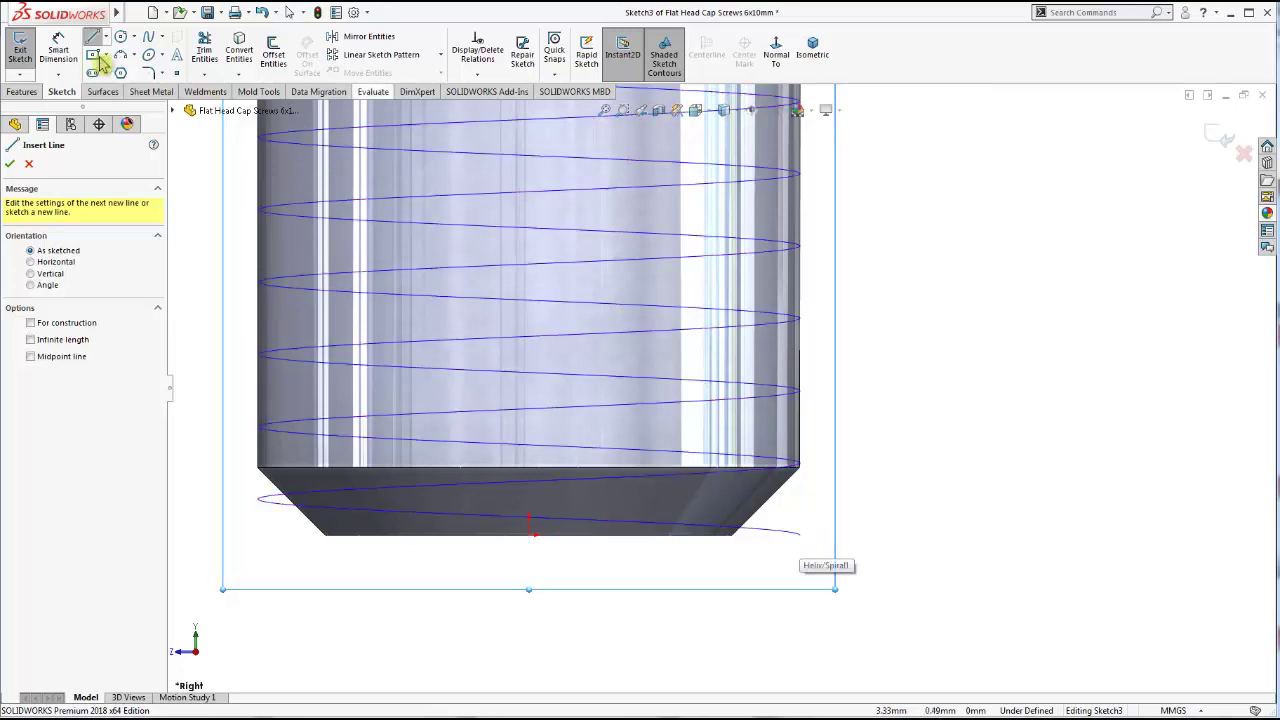
pyautogui.click(106, 36)
pyautogui.click(125, 75)
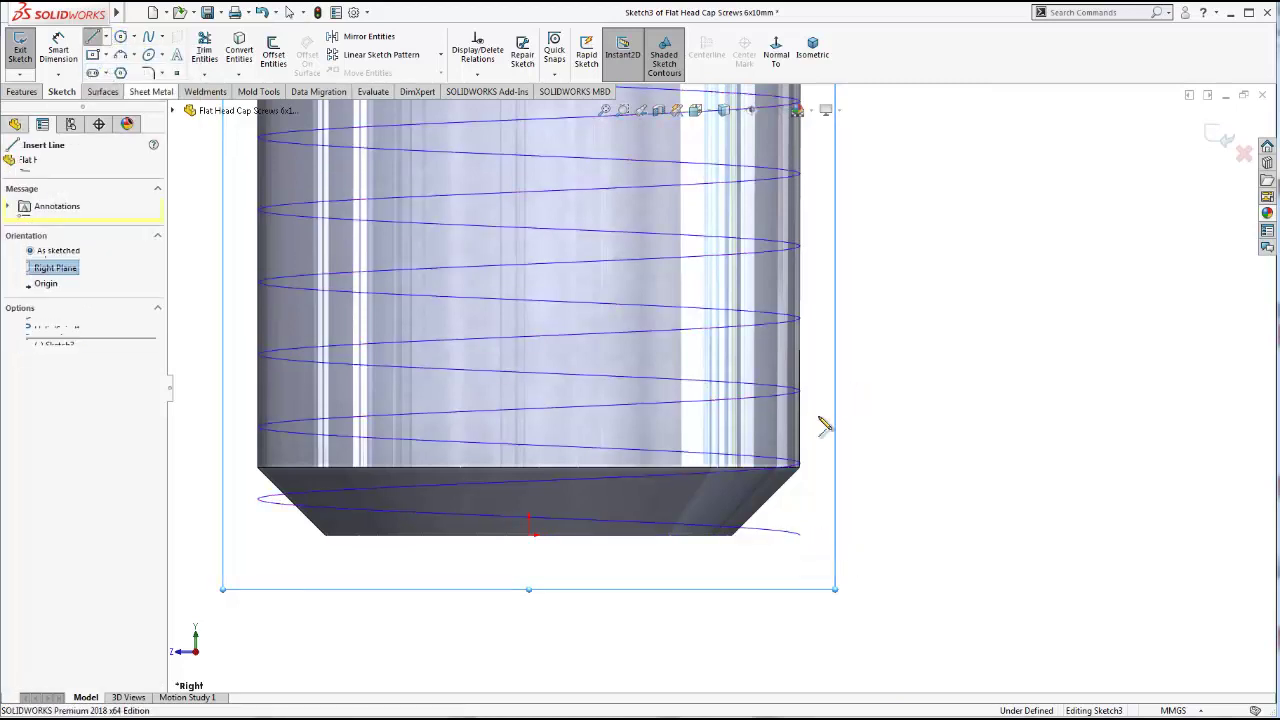
pyautogui.click(798, 467)
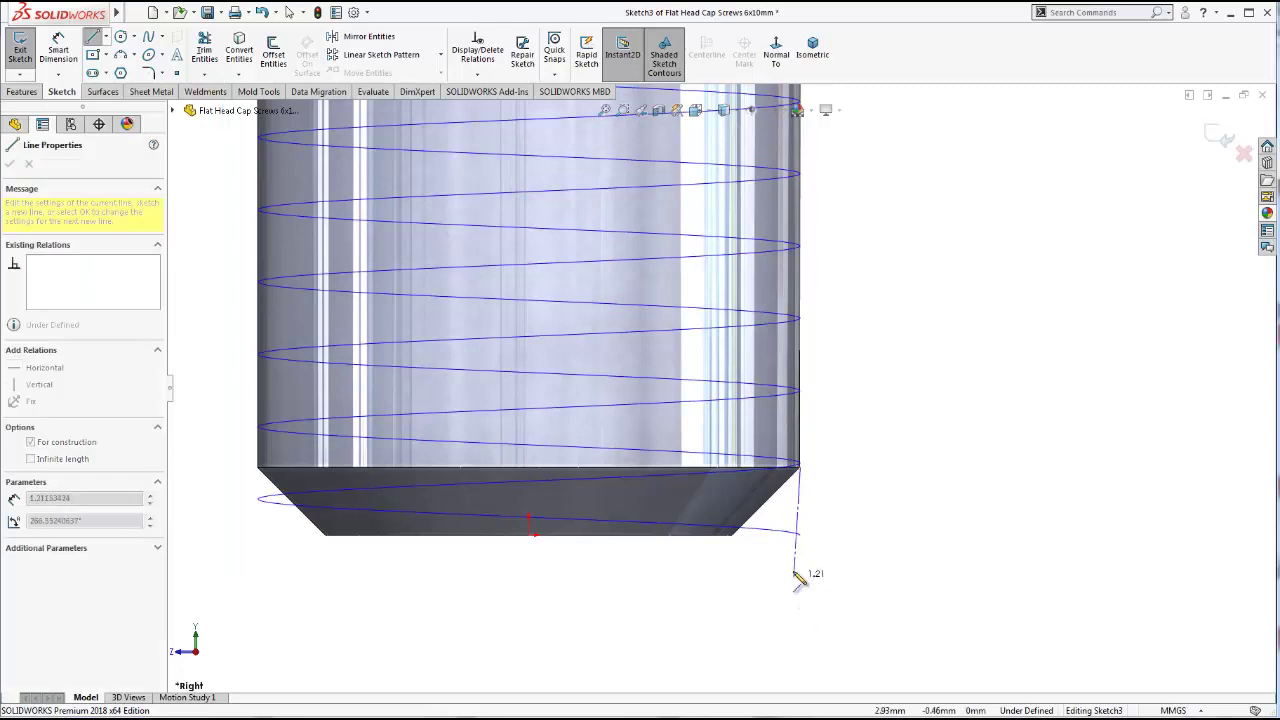
pyautogui.click(800, 584)
pyautogui.press('Escape')
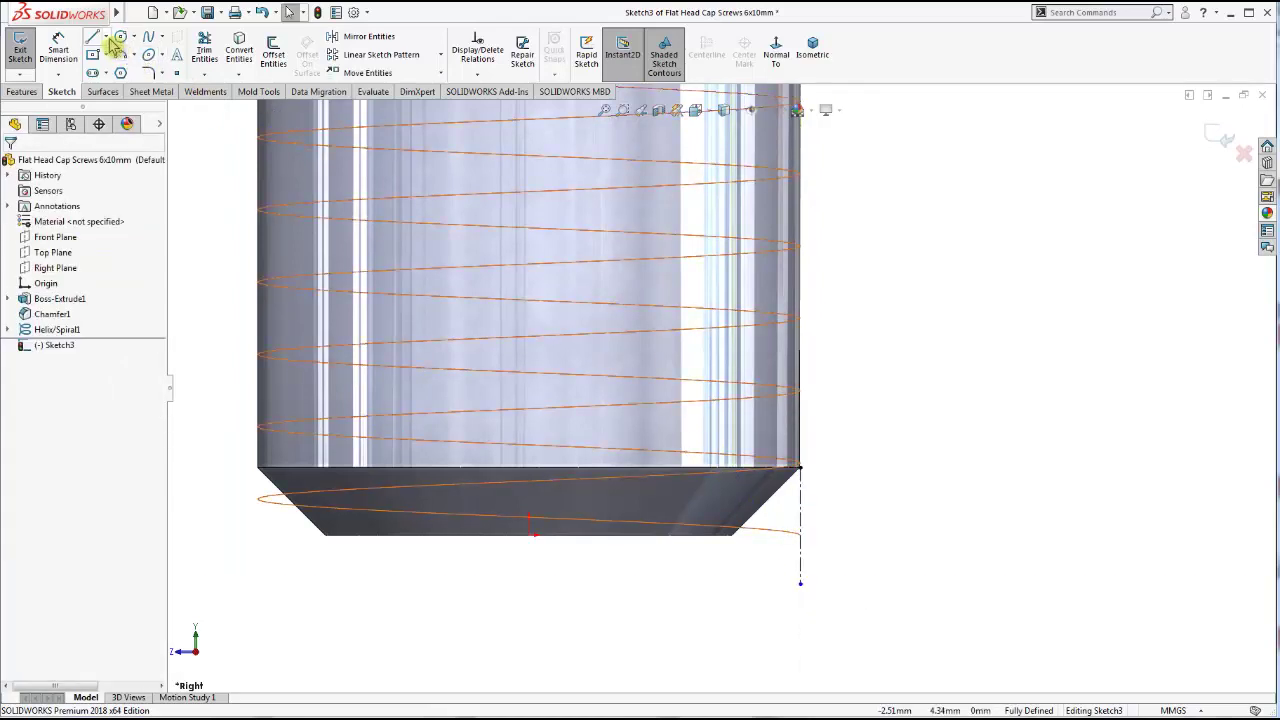
pyautogui.click(105, 36)
pyautogui.click(116, 77)
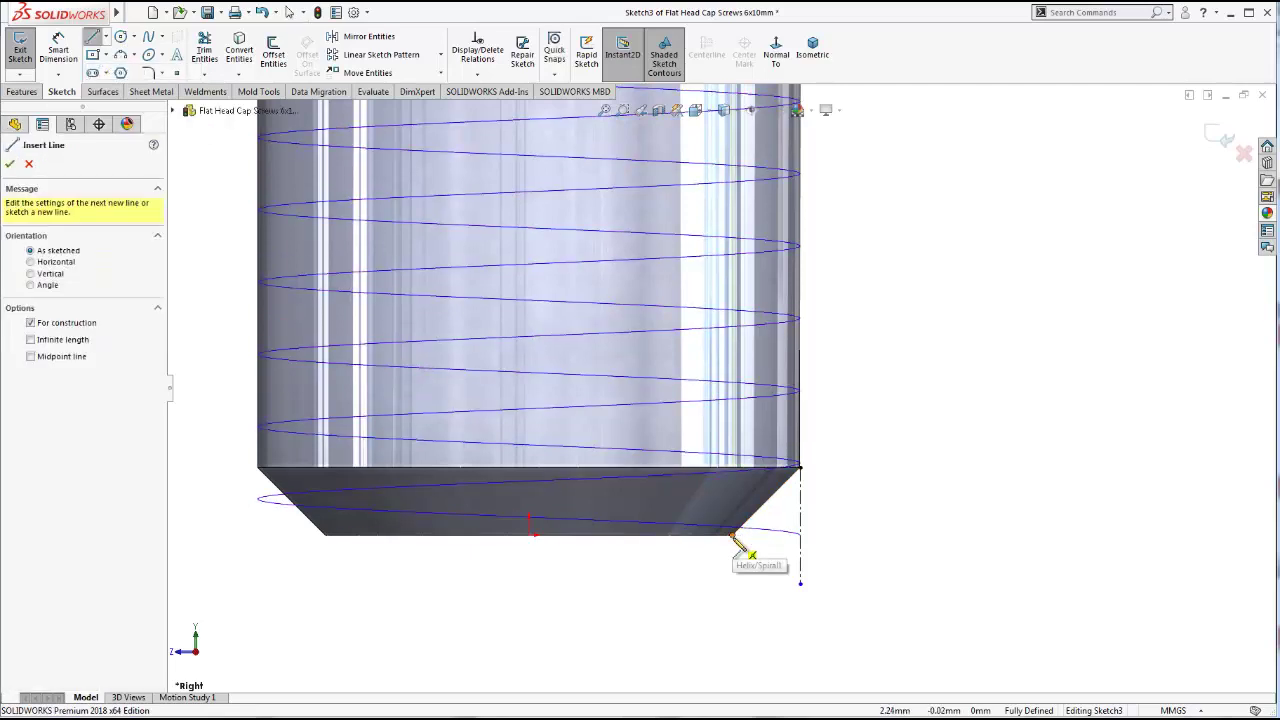
pyautogui.click(800, 535)
pyautogui.click(801, 535)
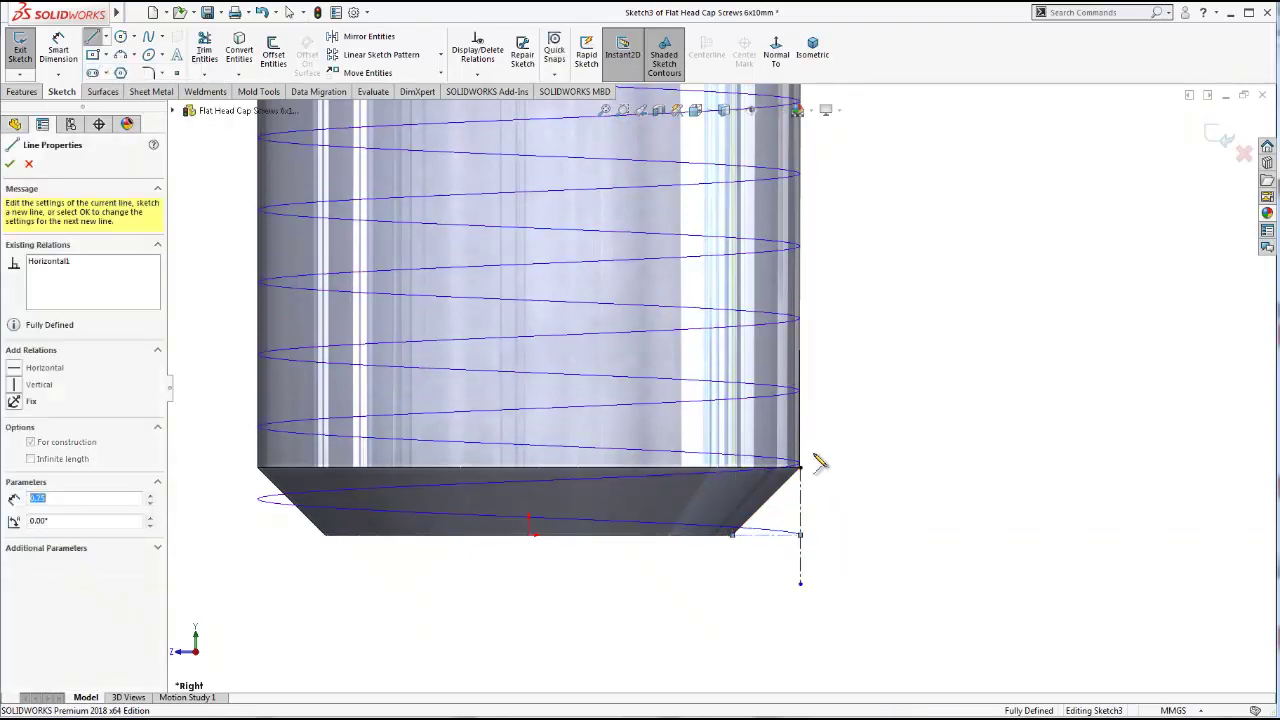
pyautogui.press('Escape')
pyautogui.press('t')
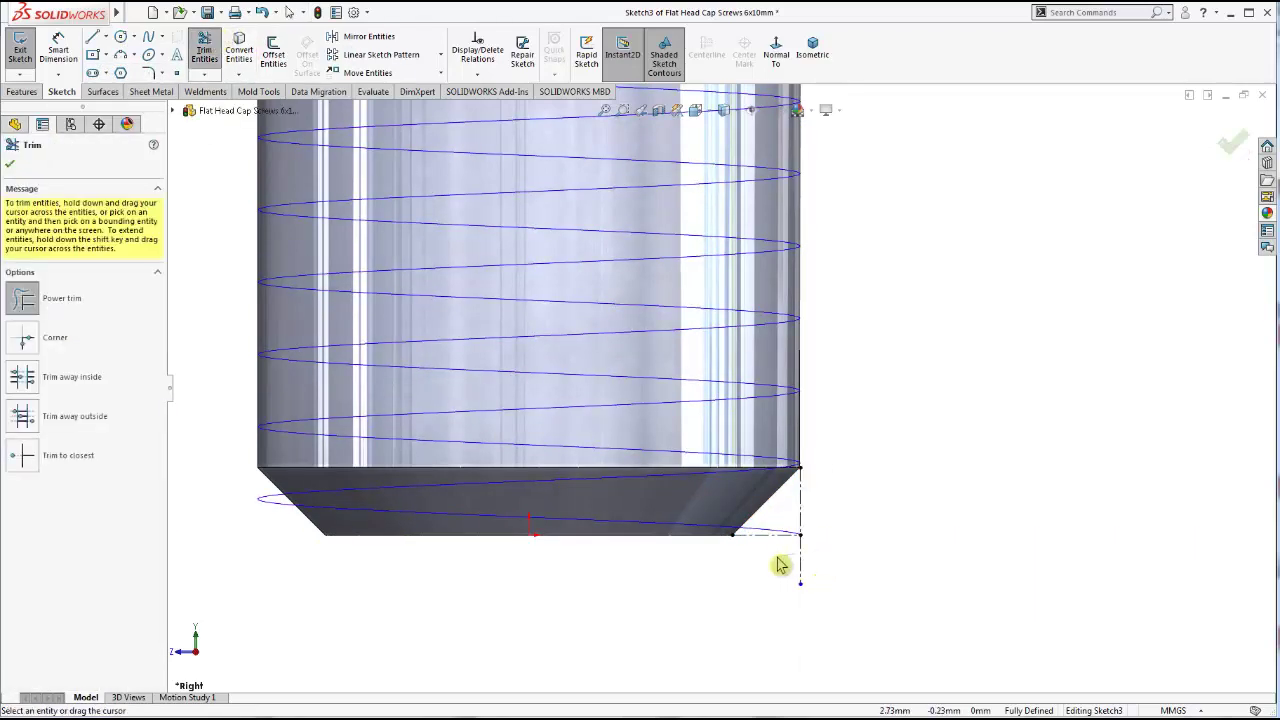
pyautogui.press('Escape')
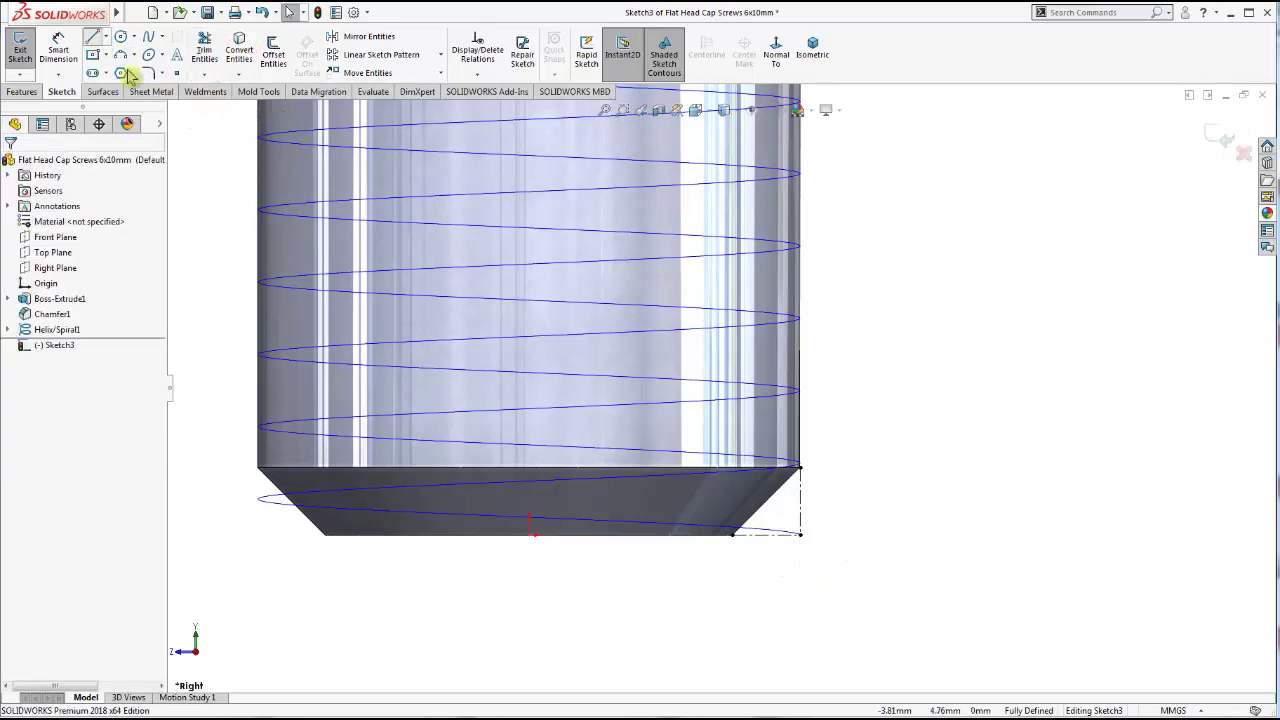
# Draw the closed trapezoidal thread profile starting from the centerlines' corner
pyautogui.press('l')
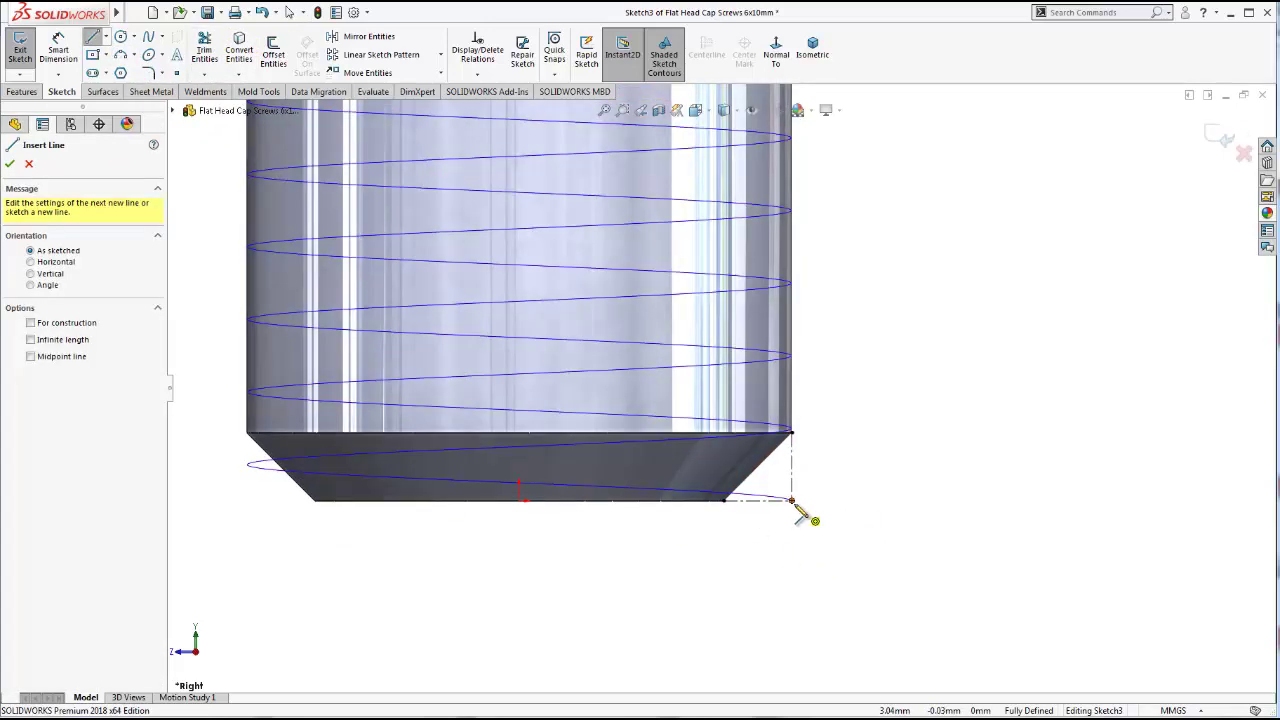
pyautogui.click(791, 500)
pyautogui.click(791, 598)
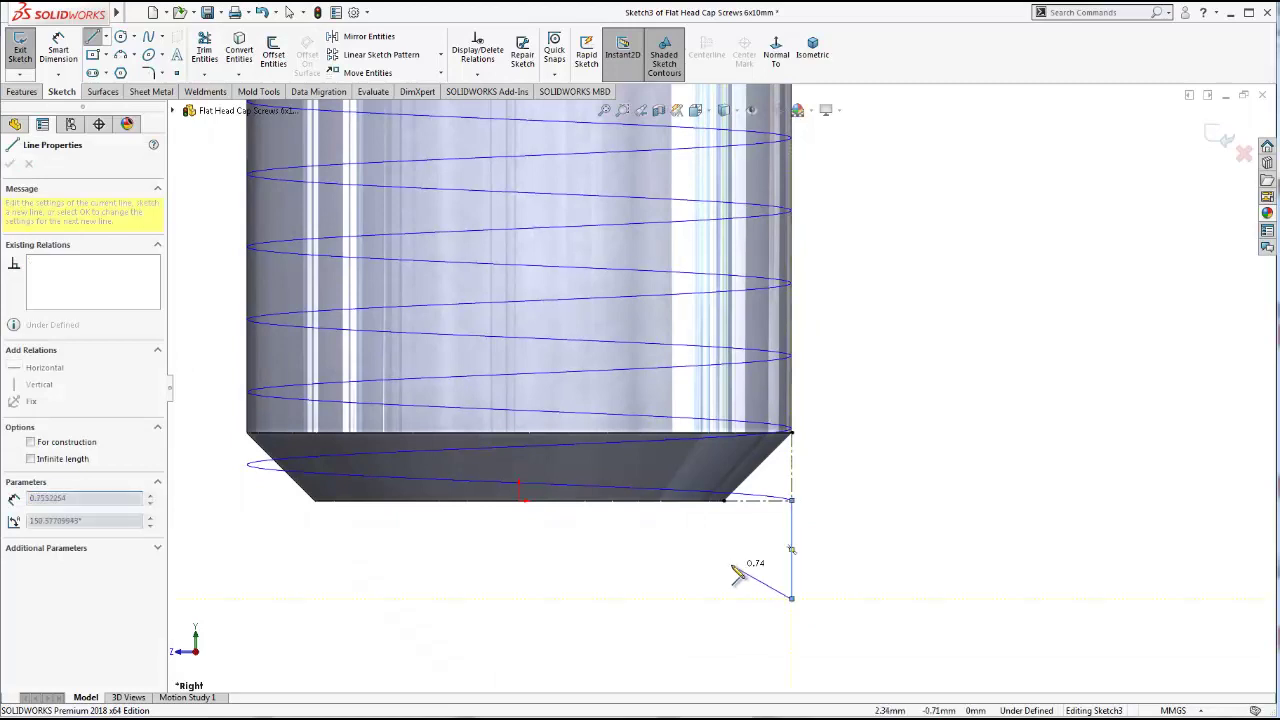
pyautogui.click(719, 563)
pyautogui.click(719, 530)
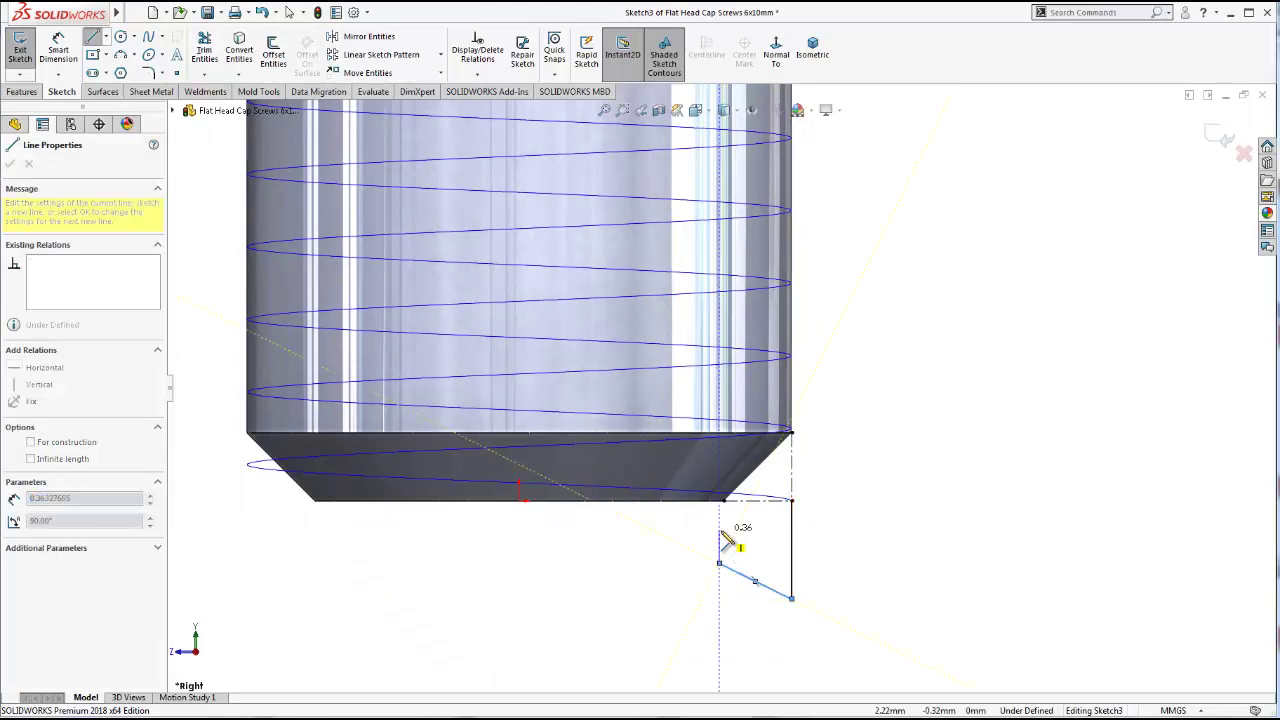
pyautogui.click(791, 500)
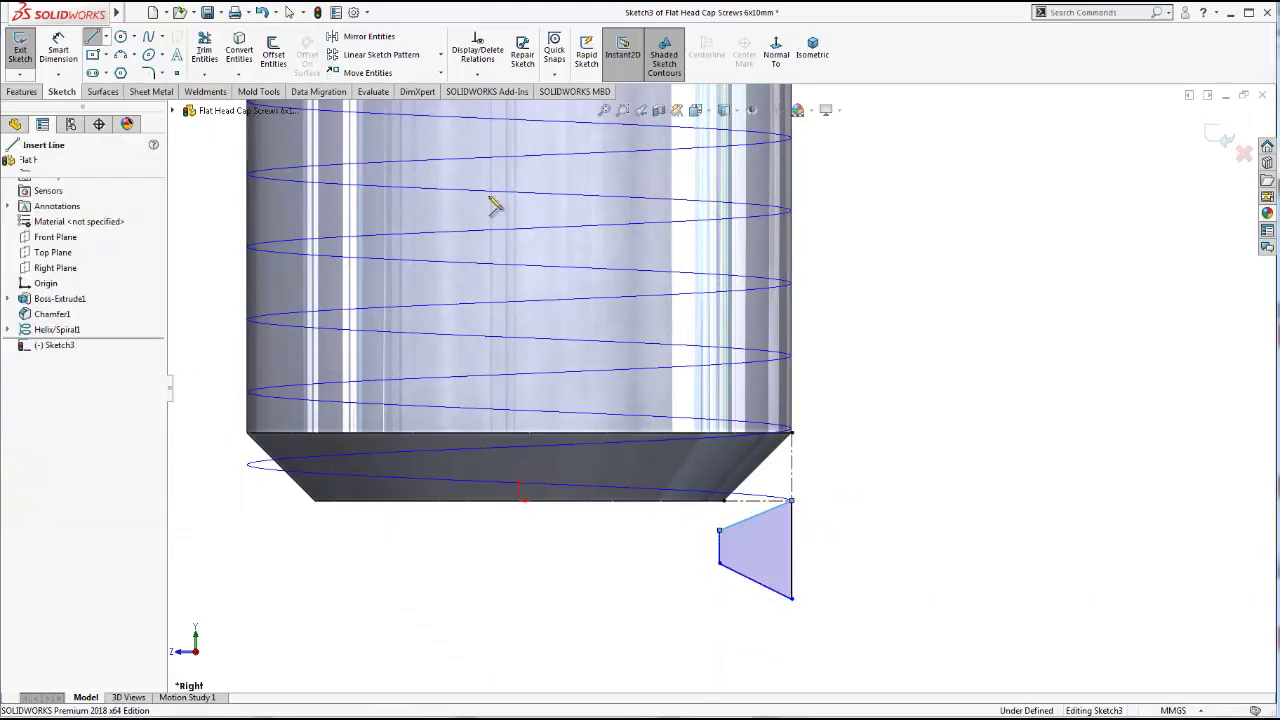
# Add a horizontal centerline across the profile, attached to its left edge
pyautogui.click(106, 37)
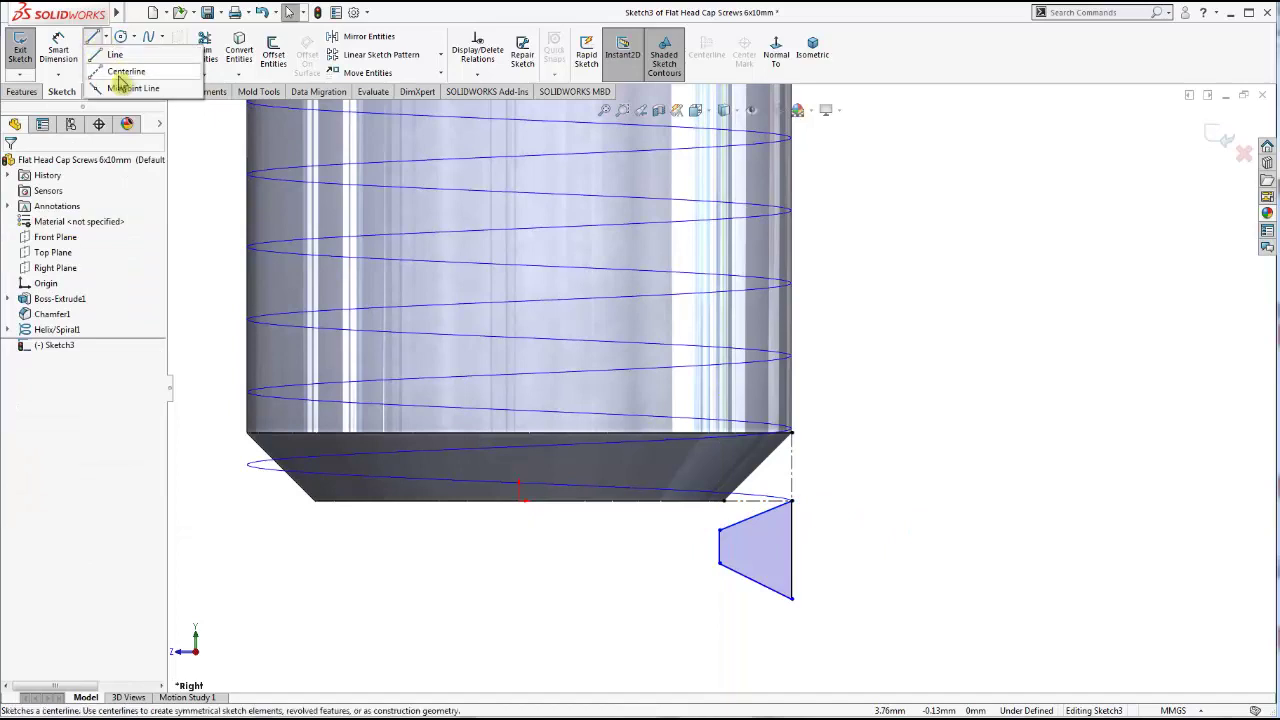
pyautogui.click(115, 80)
pyautogui.click(791, 549)
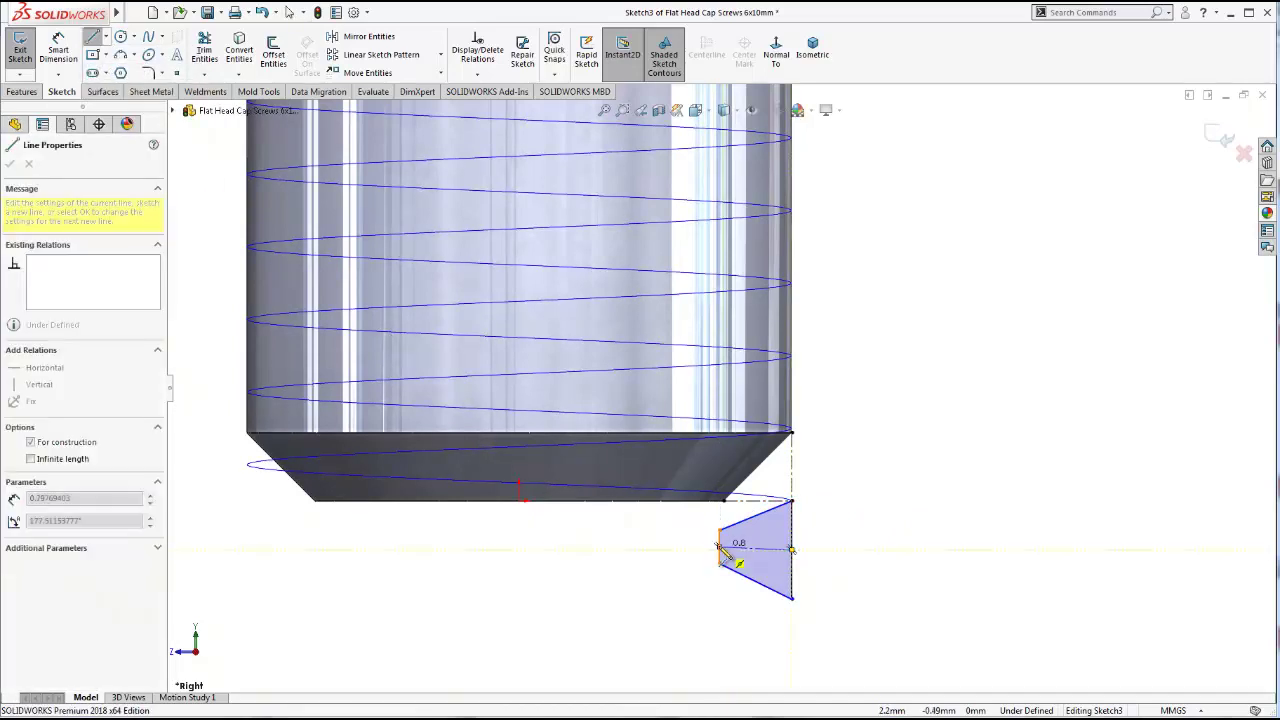
pyautogui.scroll(-3, 720, 550)
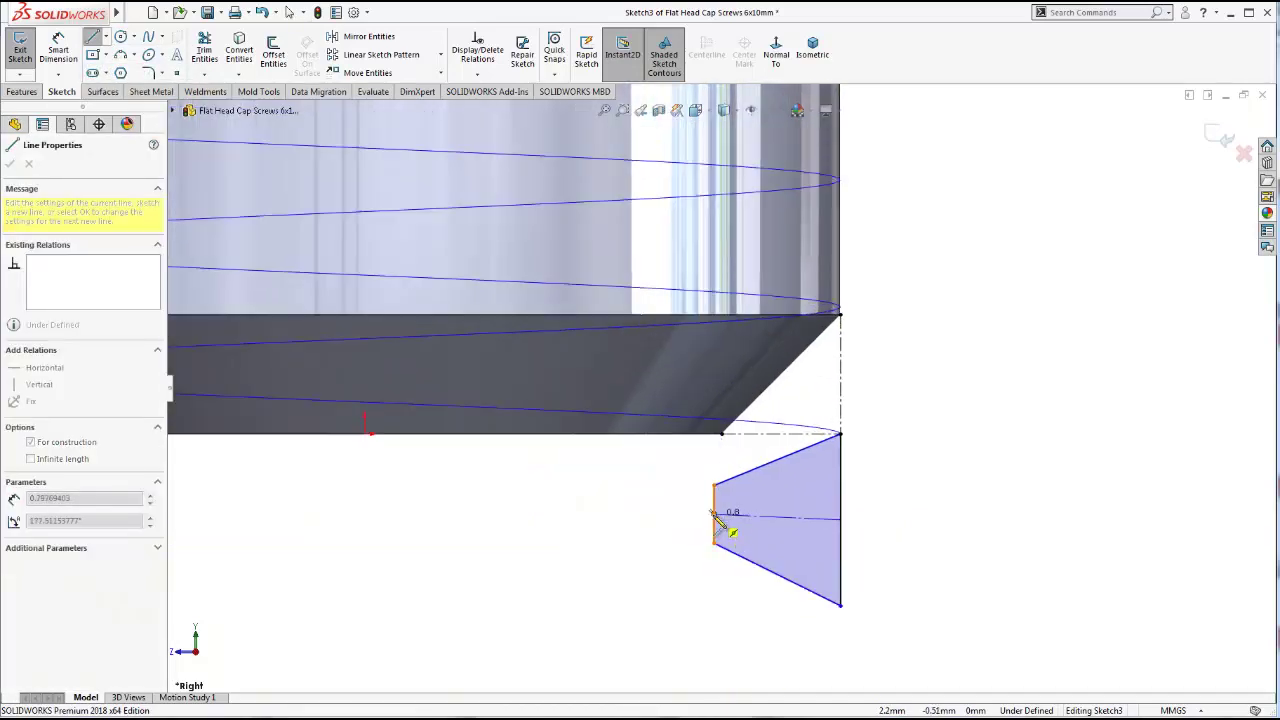
pyautogui.scroll(-2, 713, 512)
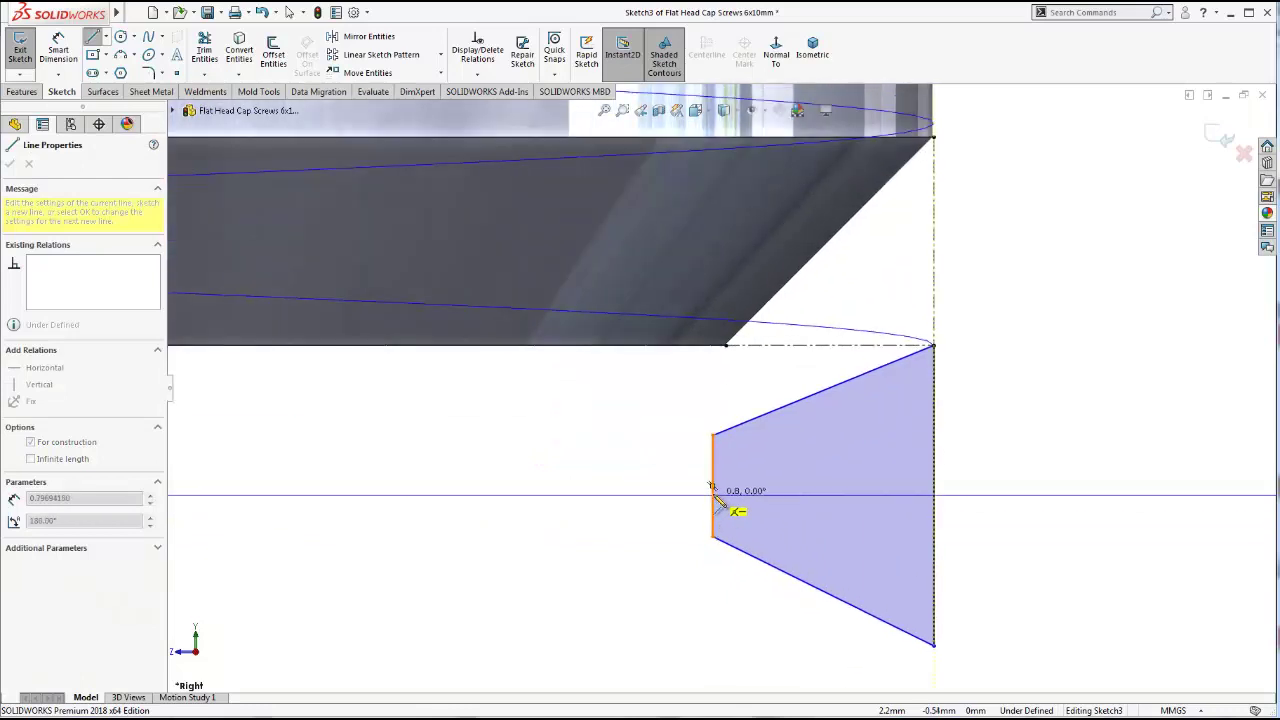
pyautogui.click(713, 490)
pyautogui.press('Escape')
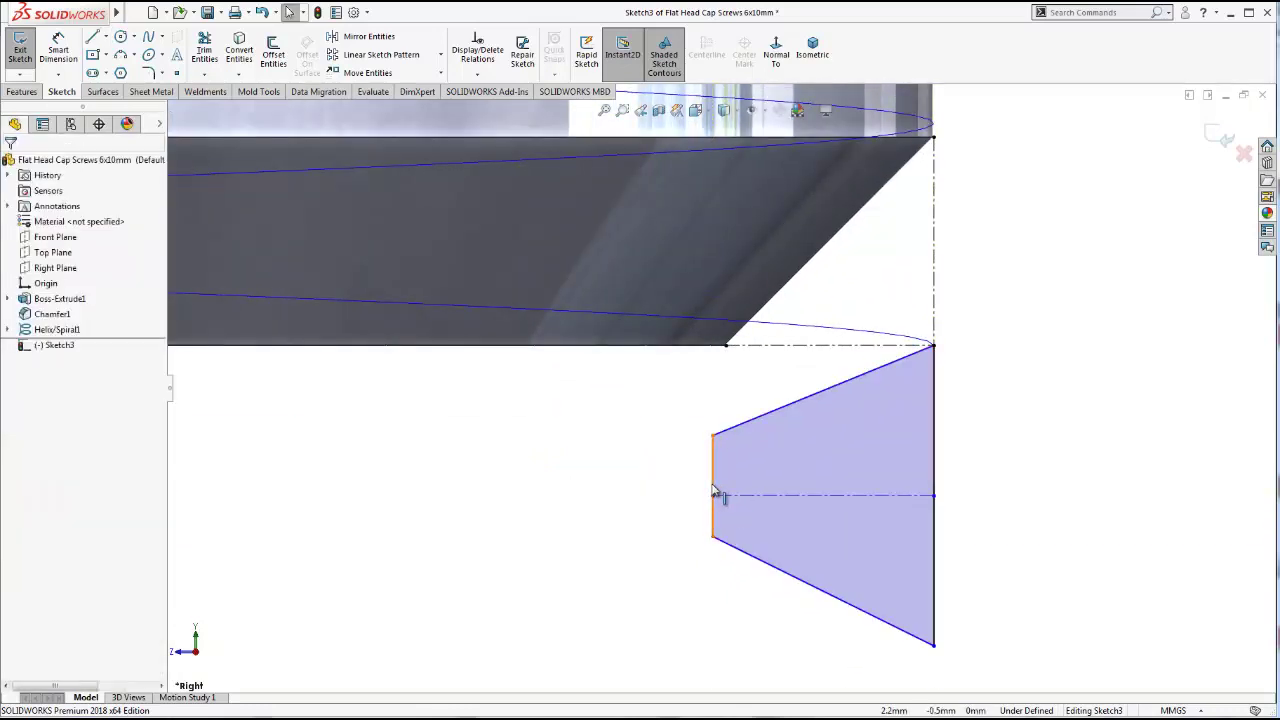
pyautogui.click(713, 490)
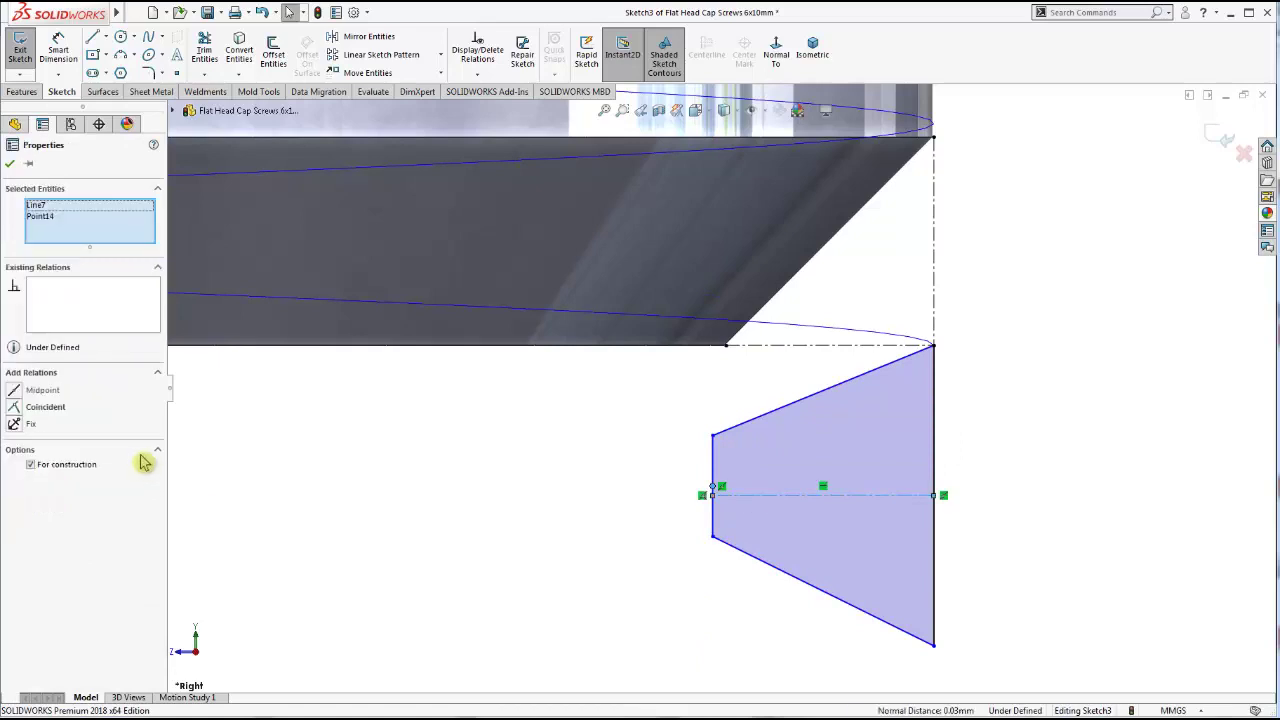
pyautogui.click(22, 410)
pyautogui.click(416, 505)
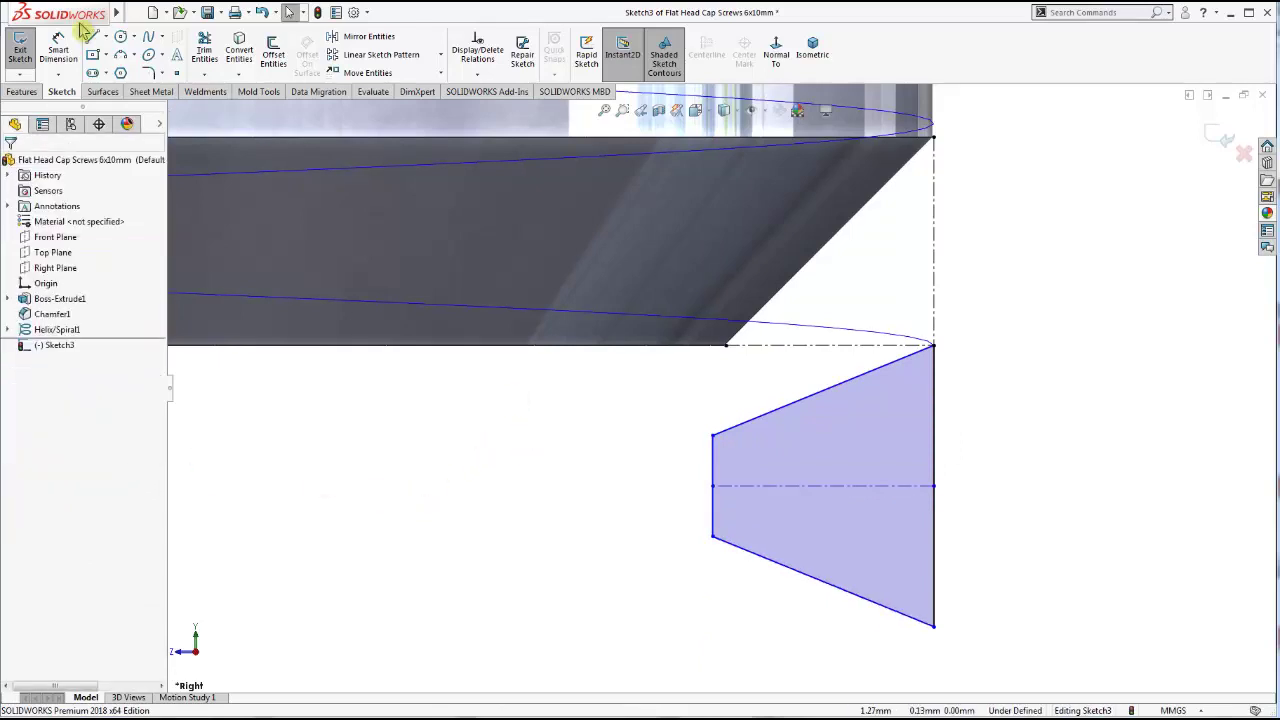
# Make the profile's two slanted edges equal in length
pyautogui.click(767, 419)
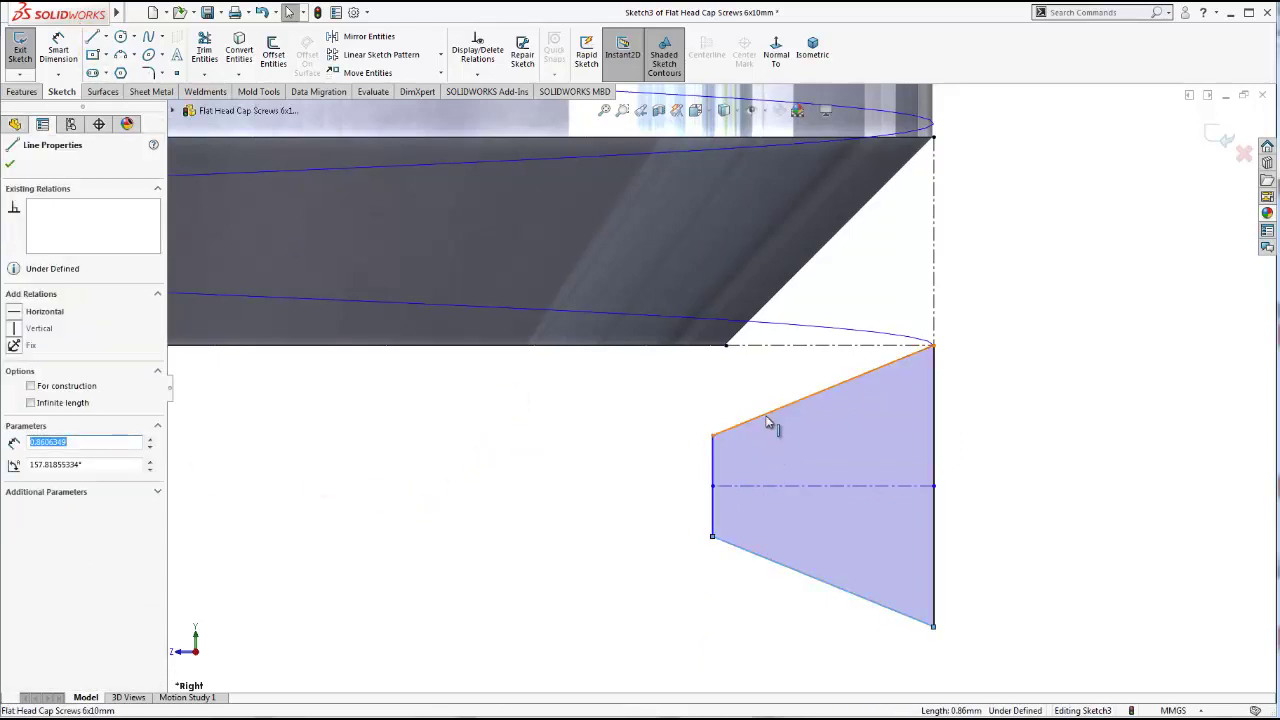
pyautogui.keyDown('ctrl'); pyautogui.click(769, 422); pyautogui.keyUp('ctrl')
pyautogui.click(18, 480)
pyautogui.click(386, 486)
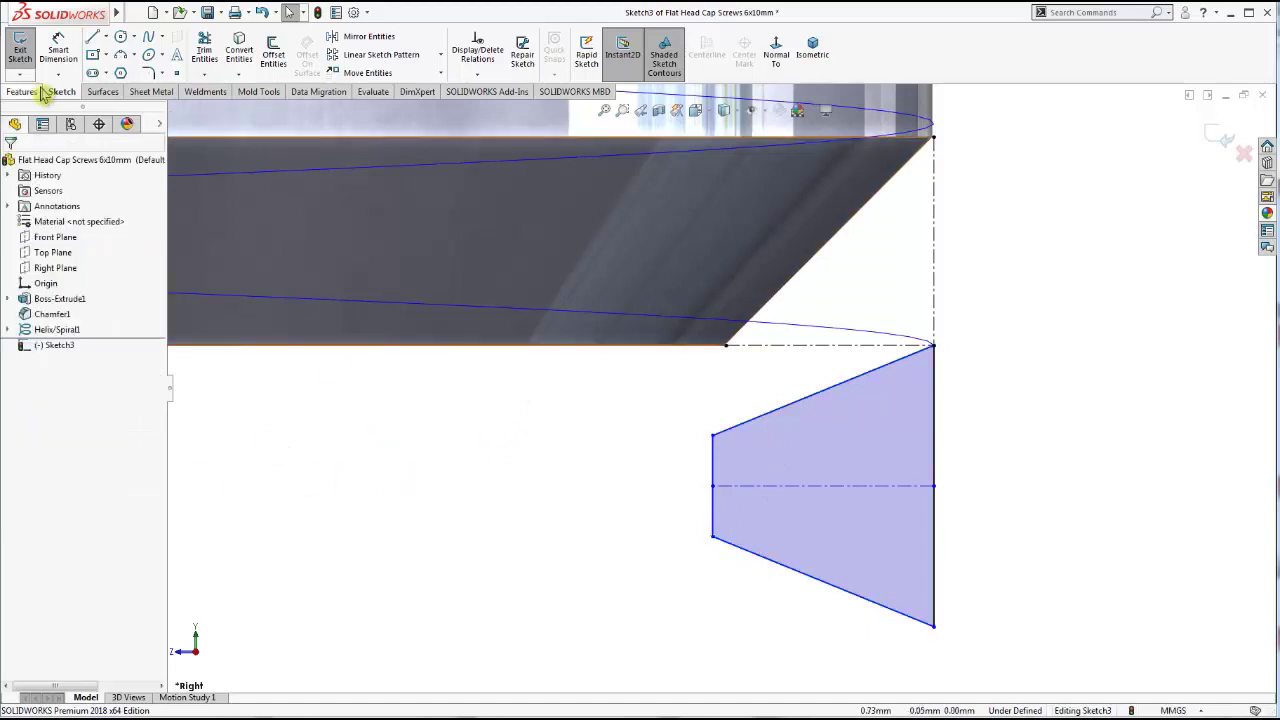
# Draw a vertical construction centerline across the profile to its bottom edge
pyautogui.click(106, 37)
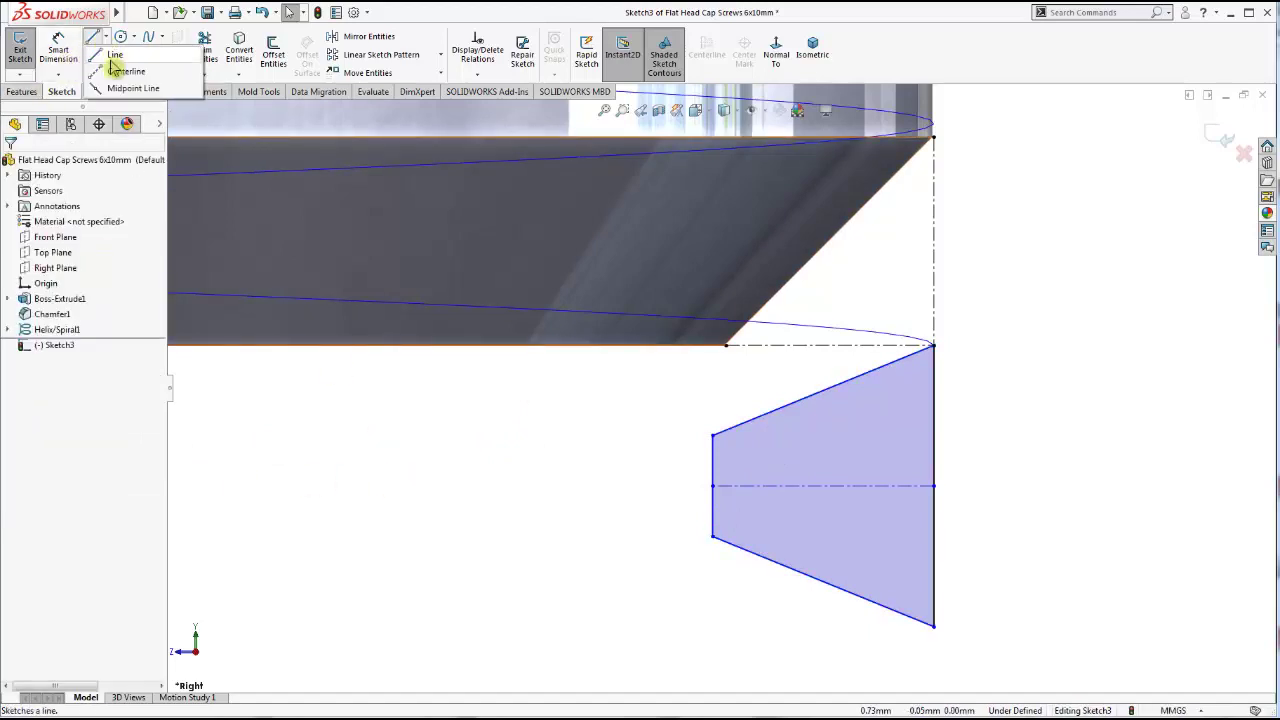
pyautogui.click(120, 69)
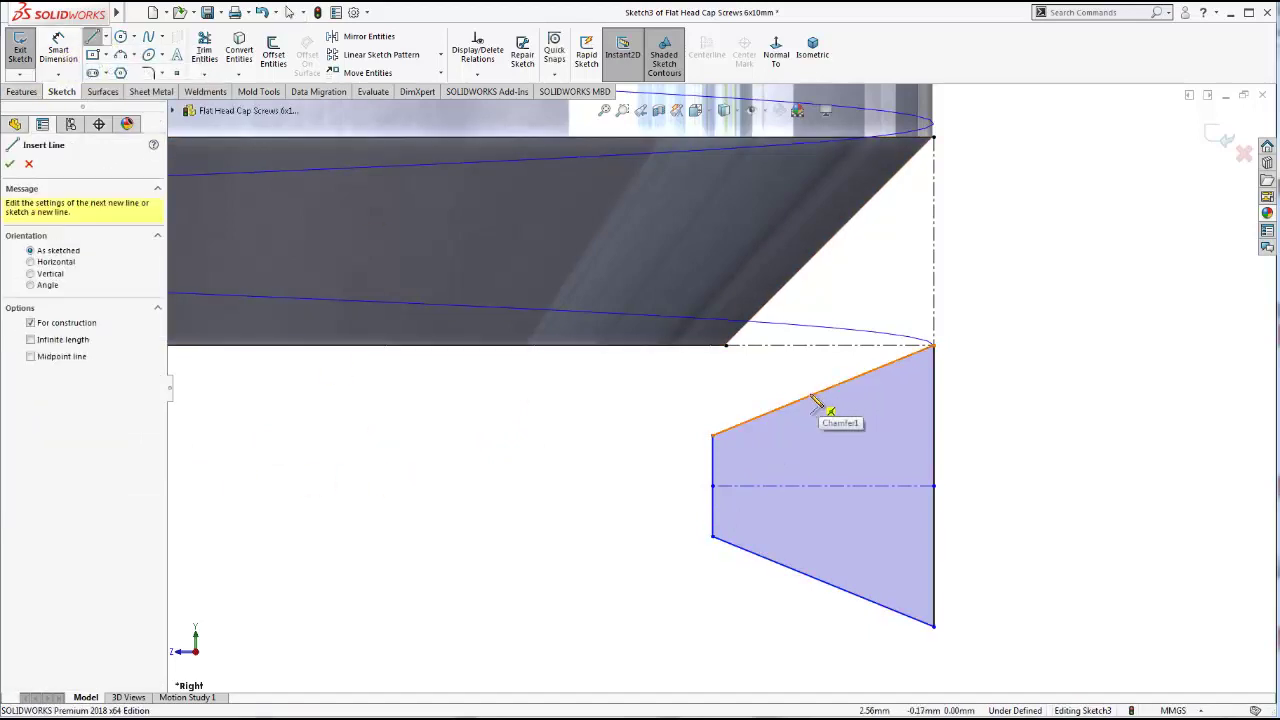
pyautogui.click(822, 390)
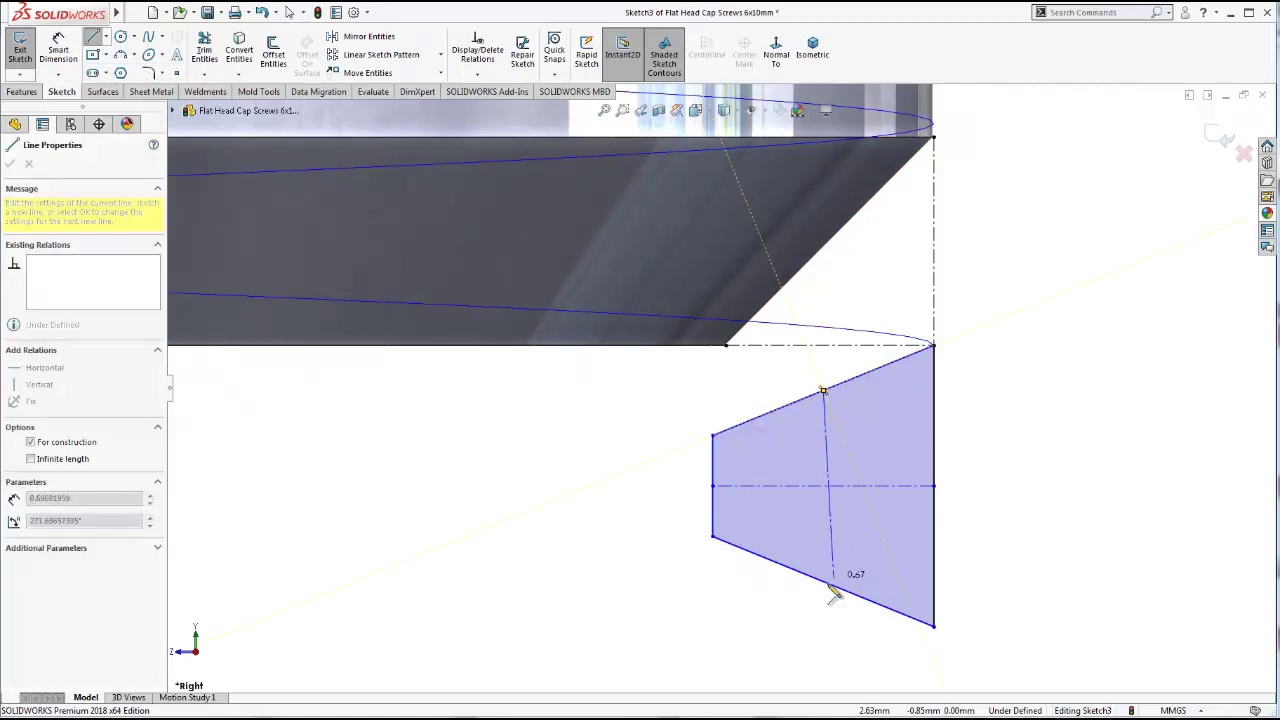
pyautogui.click(823, 581)
pyautogui.click(58, 50)
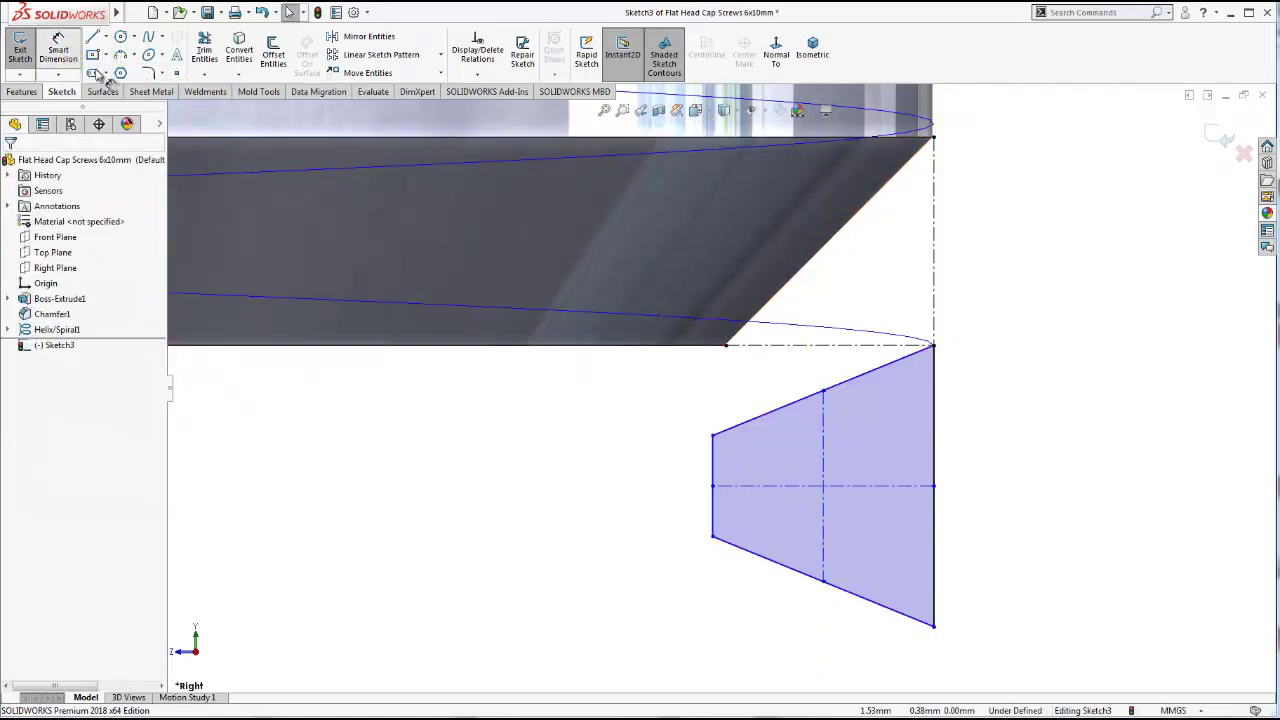
# Dimension the profile height to 0.5 and the short left tip edge to 0.125
pyautogui.click(597, 460)
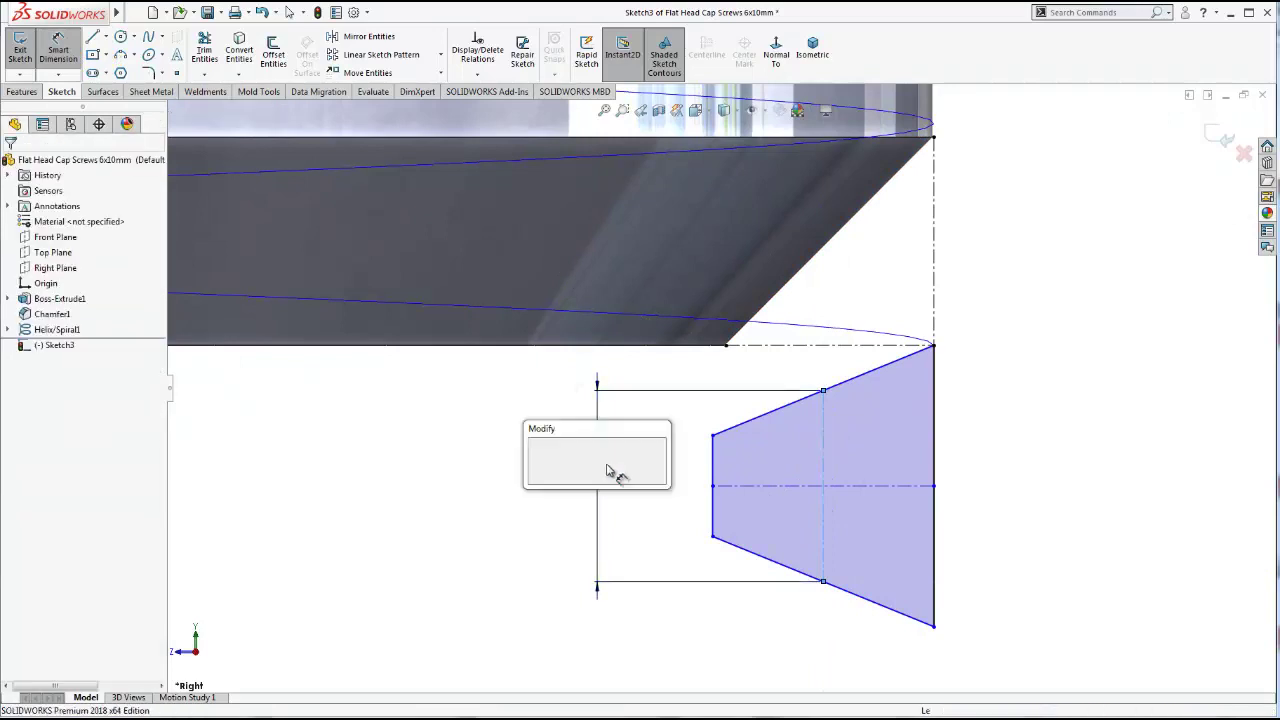
pyautogui.write('0')
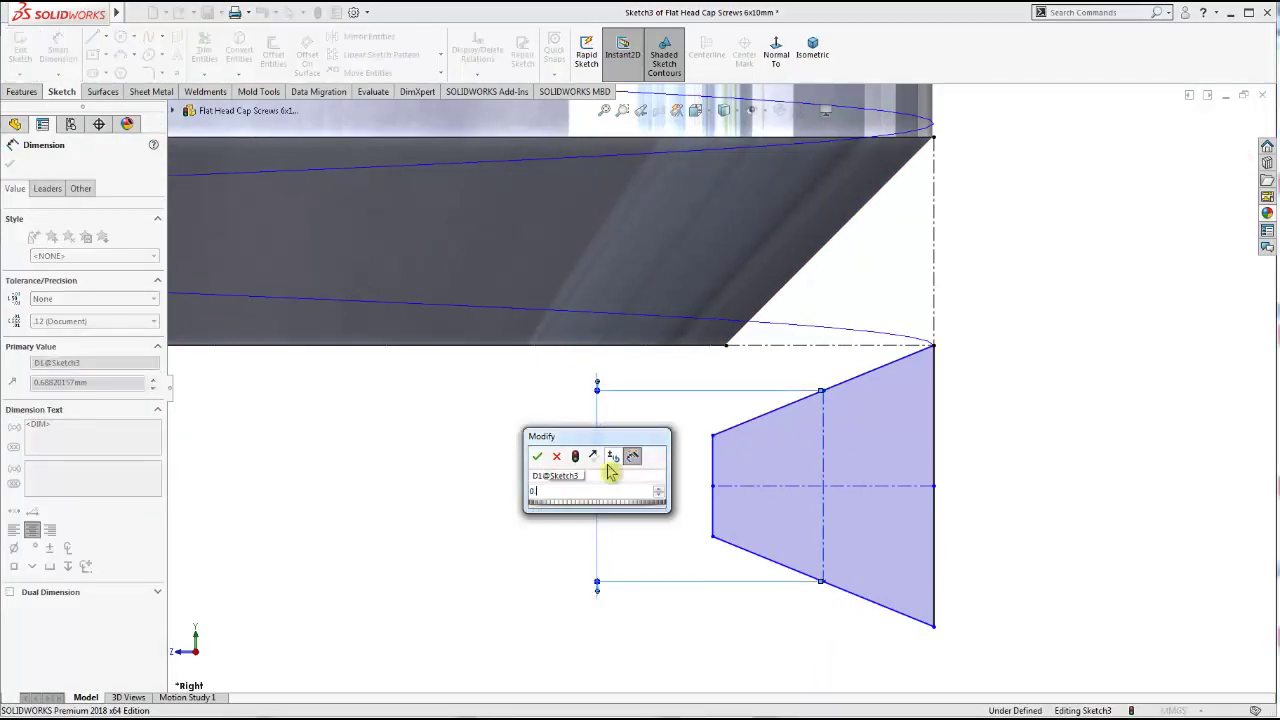
pyautogui.write('.5')
pyautogui.press('Return')
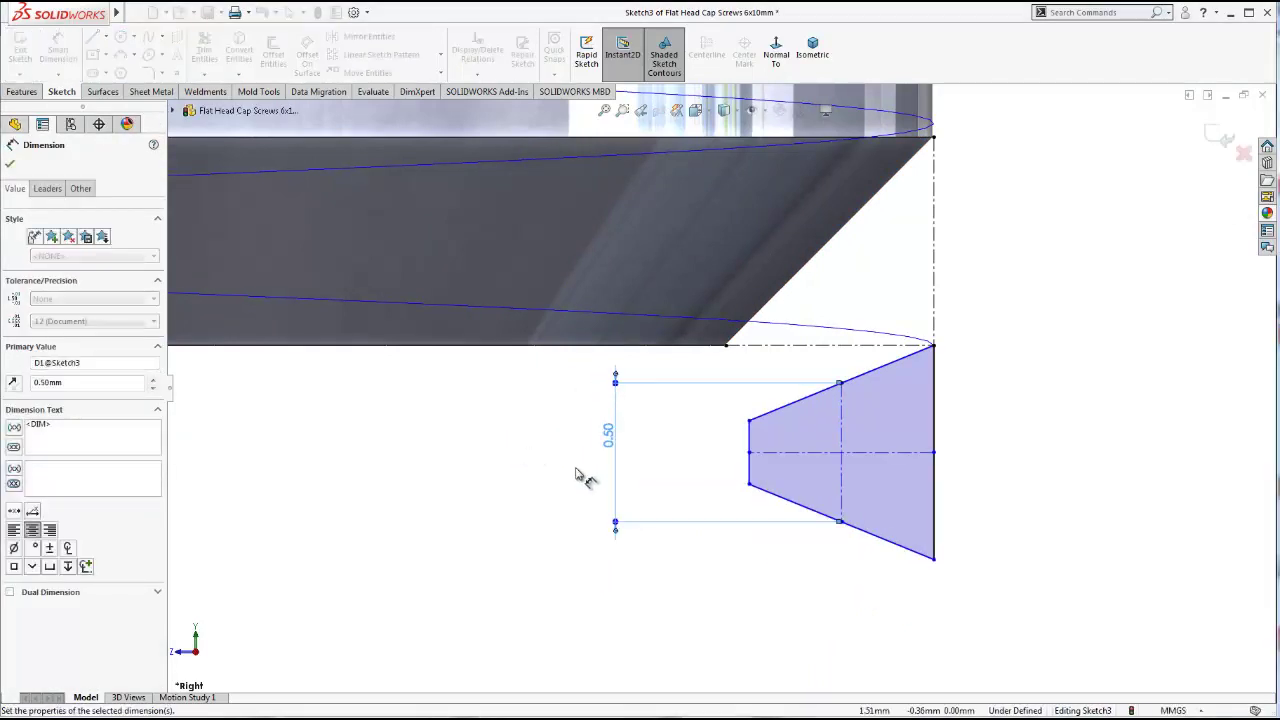
pyautogui.click(750, 452)
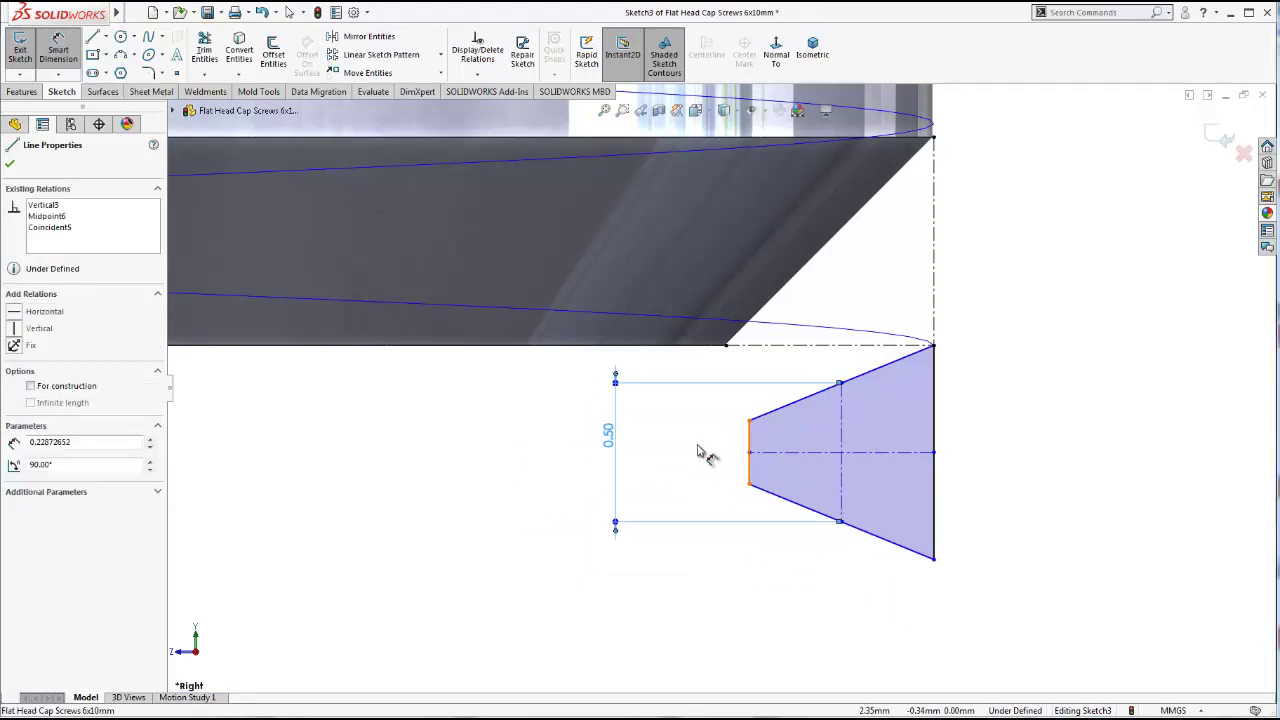
pyautogui.click(700, 455)
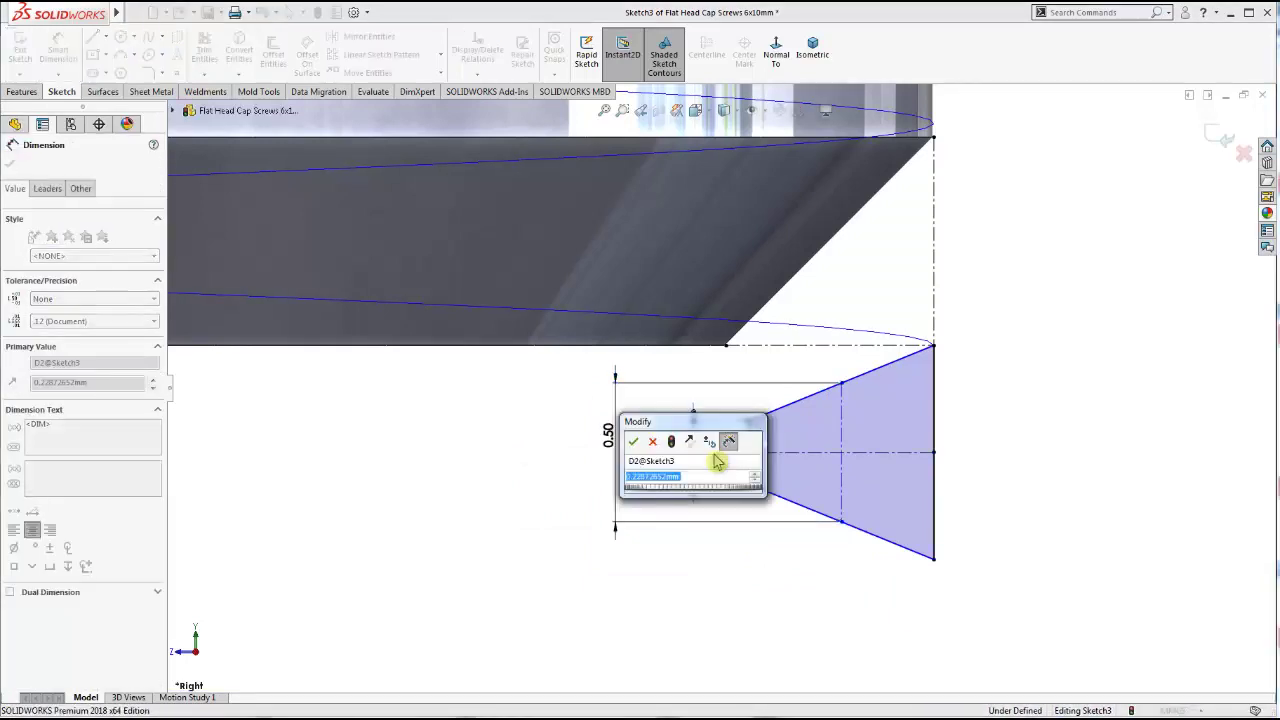
pyautogui.write('0.125')
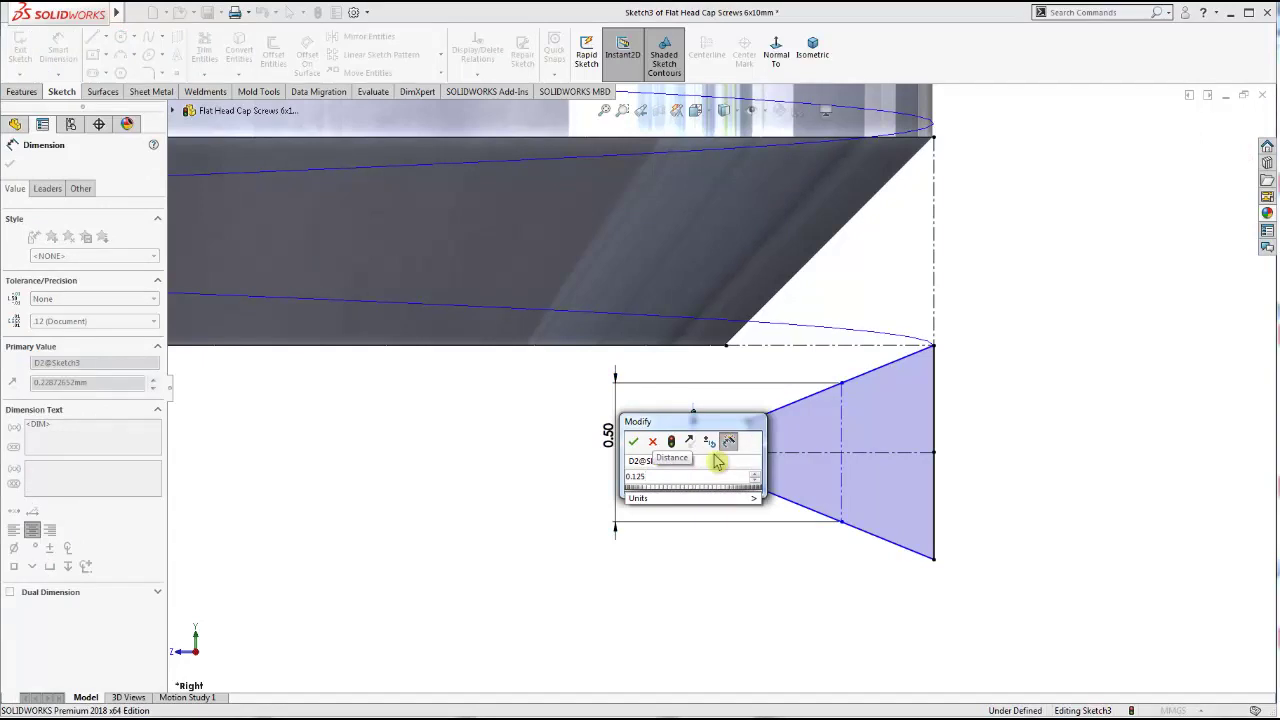
pyautogui.press('Return')
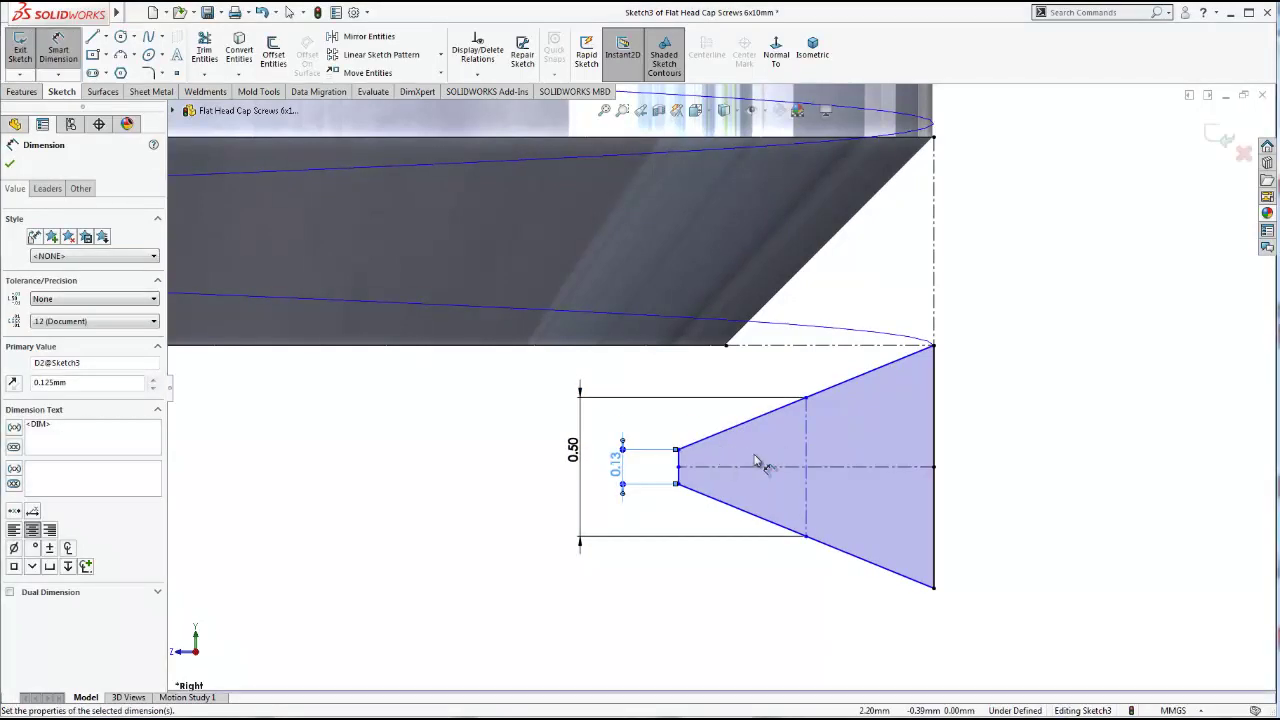
# Set a 60° angle between the profile's two slanted sides
pyautogui.click(757, 516)
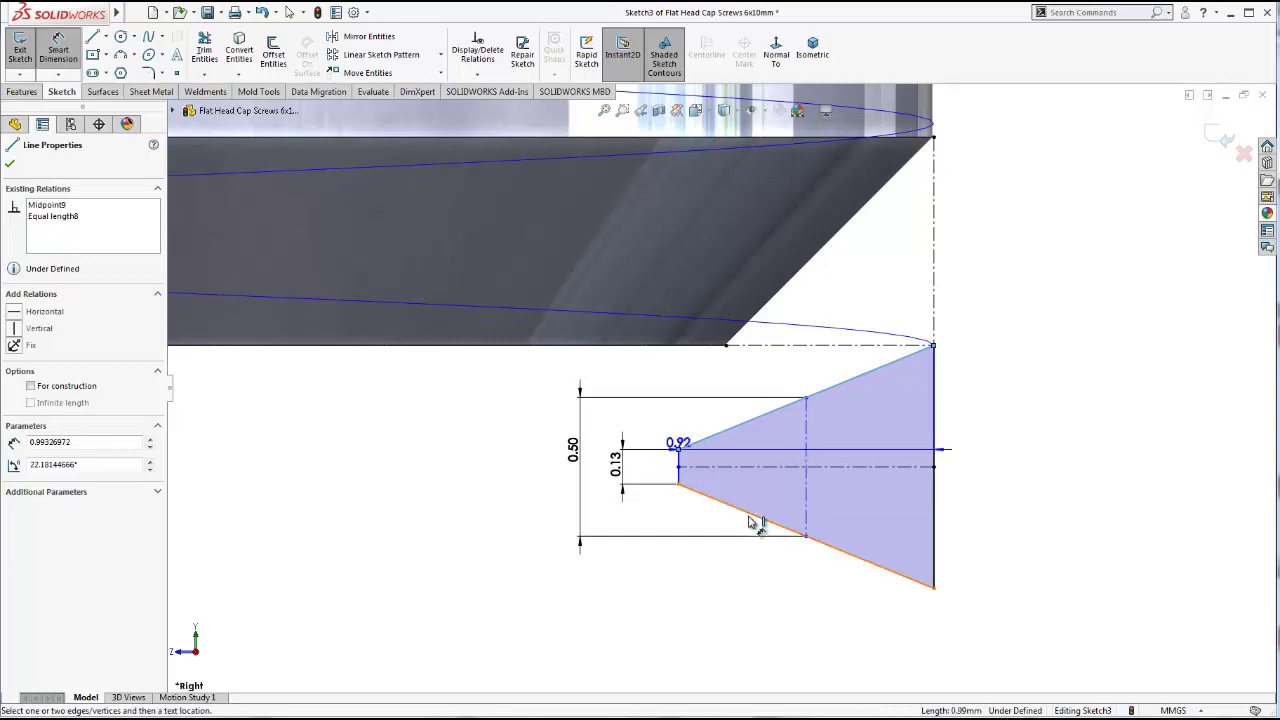
pyautogui.click(757, 520)
pyautogui.click(1053, 489)
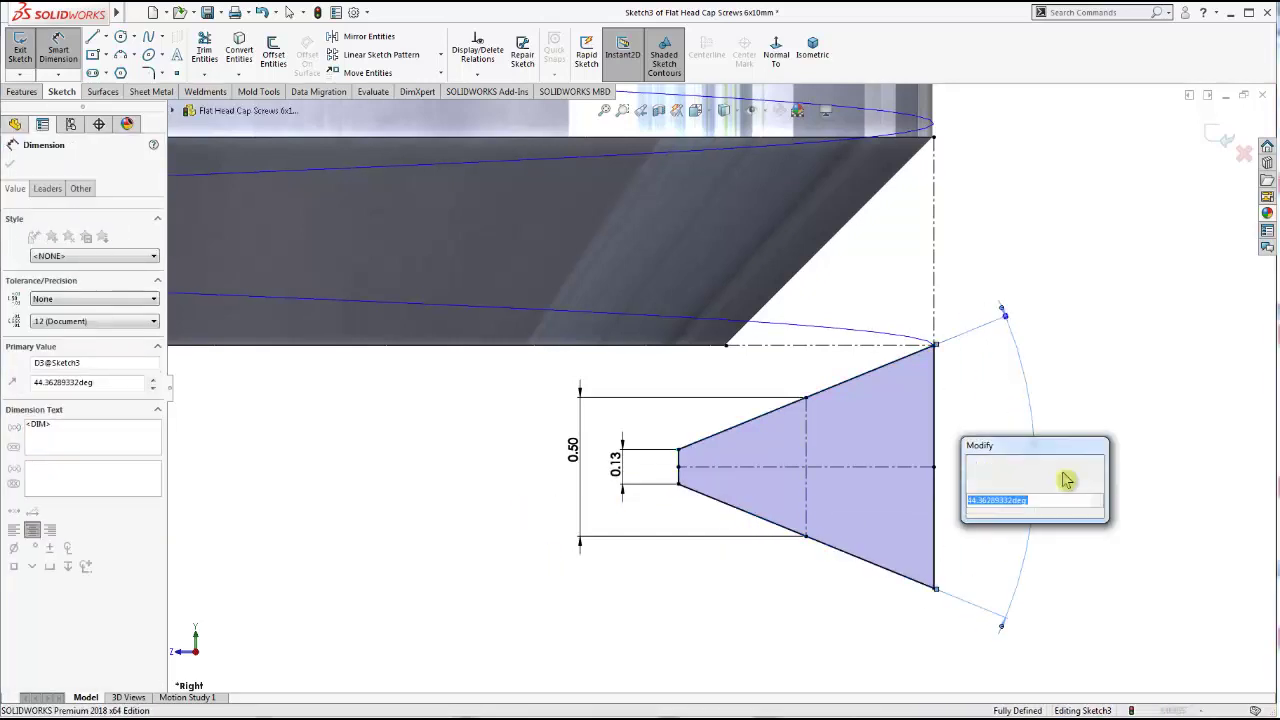
pyautogui.write('65')
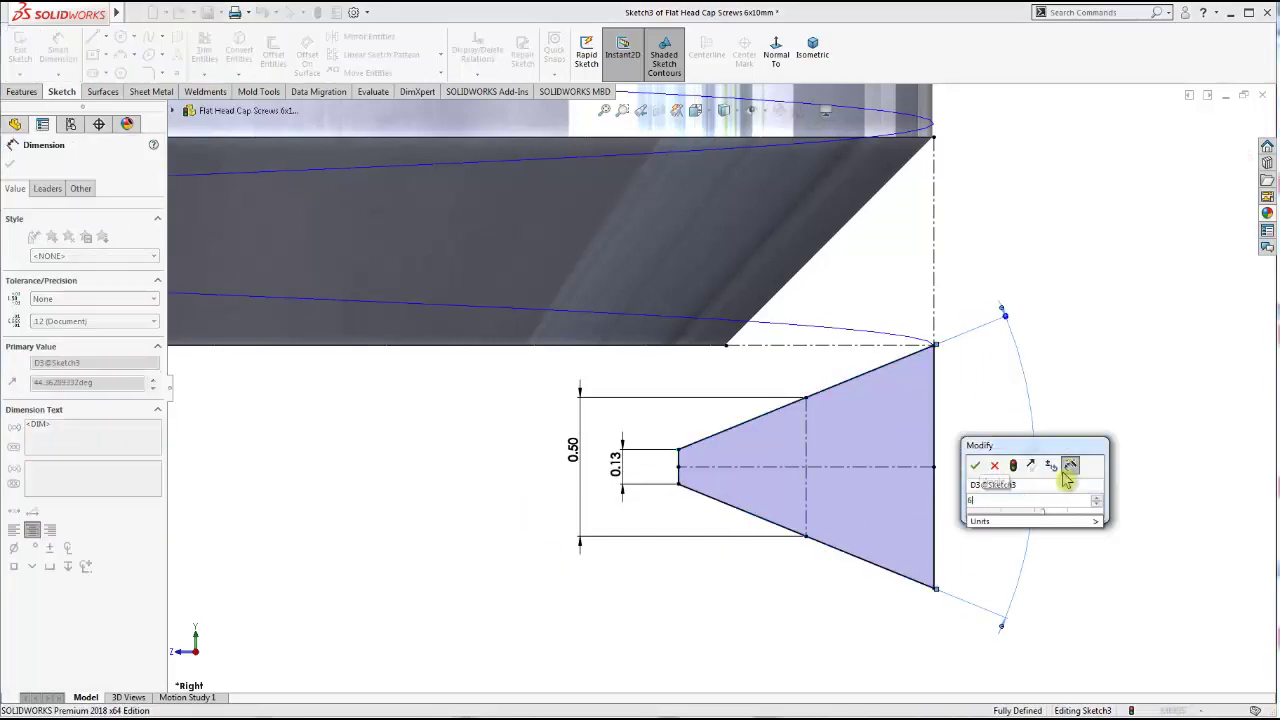
pyautogui.click(975, 466)
pyautogui.click(1210, 496)
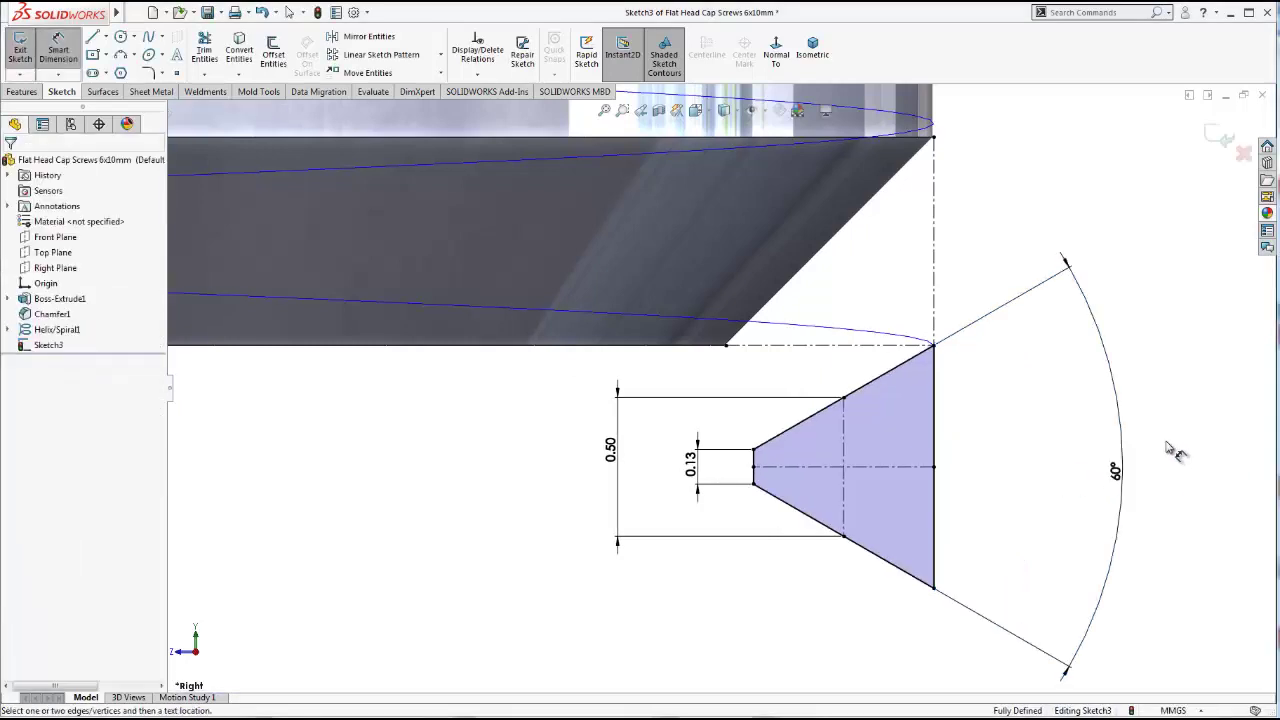
pyautogui.scroll(2, 1105, 421)
pyautogui.scroll(3, 938, 362)
pyautogui.scroll(3, 811, 323)
# Exit the sketch and swept-cut the Sketch3 profile along Helix/Spiral1
pyautogui.scroll(3, 694, 274)
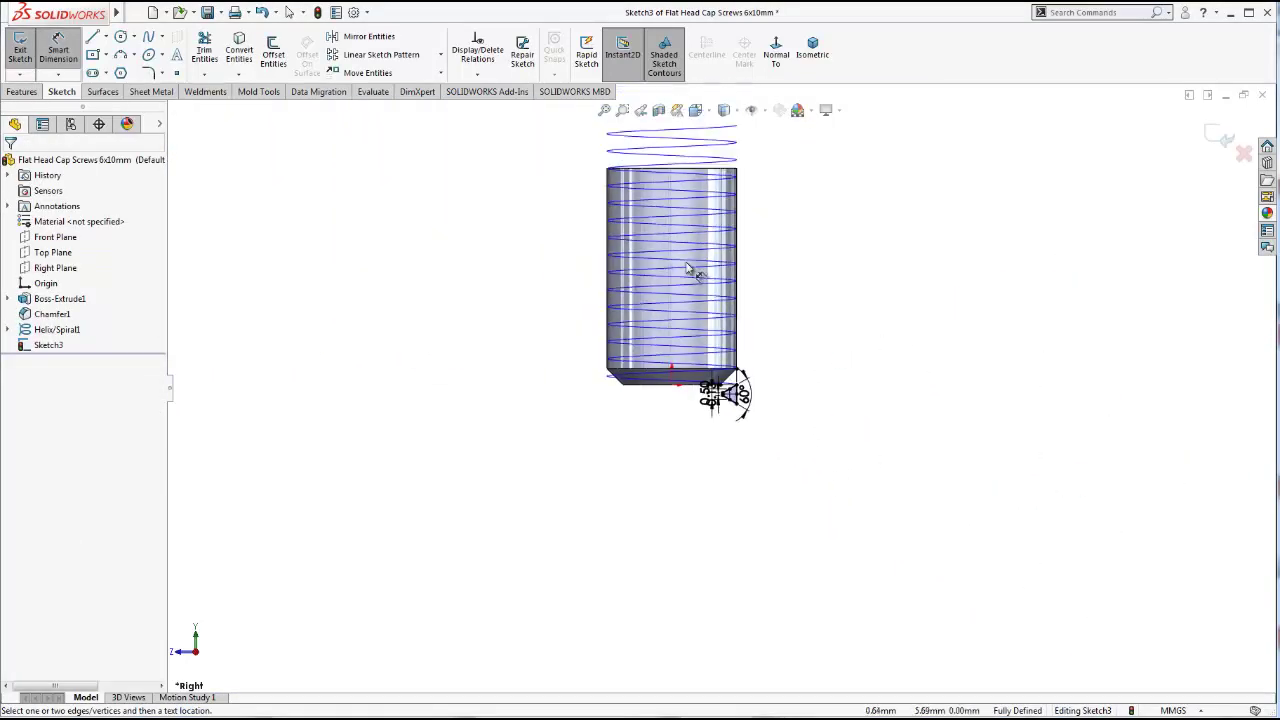
pyautogui.moveTo(689, 277)
pyautogui.mouseDown(button='middle')
pyautogui.moveTo(820, 271)
pyautogui.moveTo(645, 383)
pyautogui.moveTo(700, 340)
pyautogui.mouseUp(button='middle')
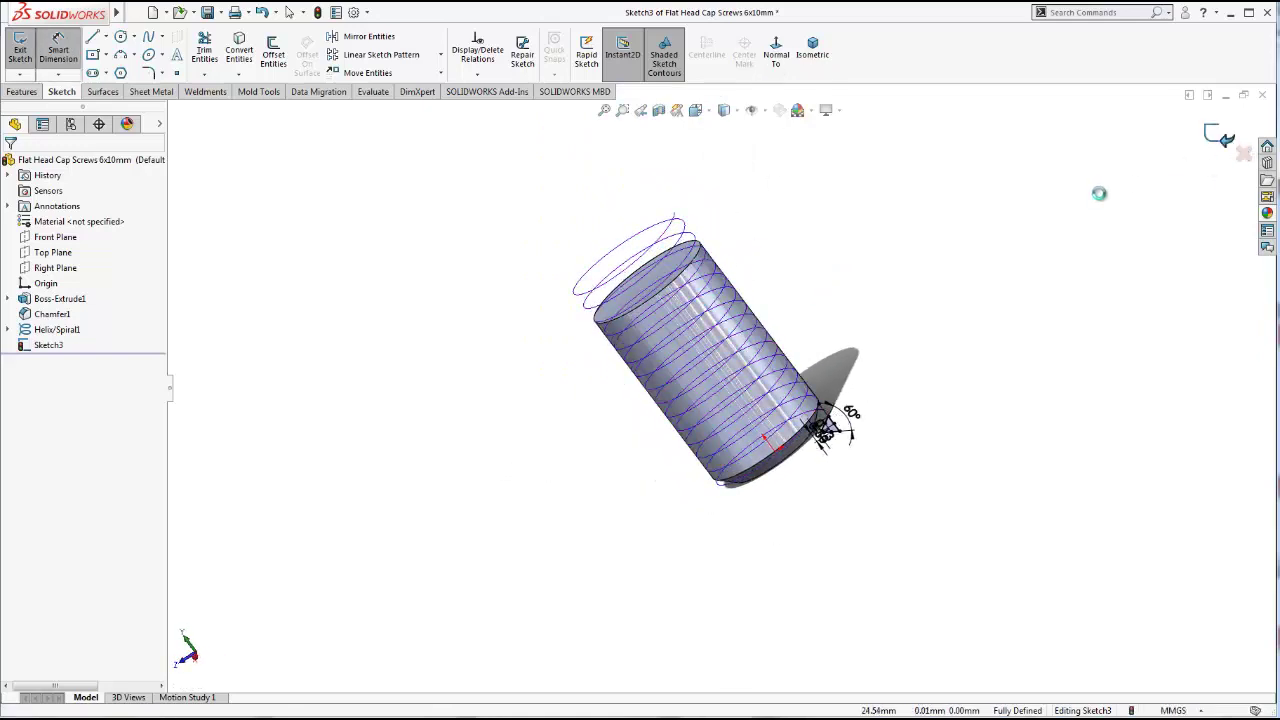
pyautogui.moveTo(1034, 274); pyautogui.dragTo(822, 350, button='middle')
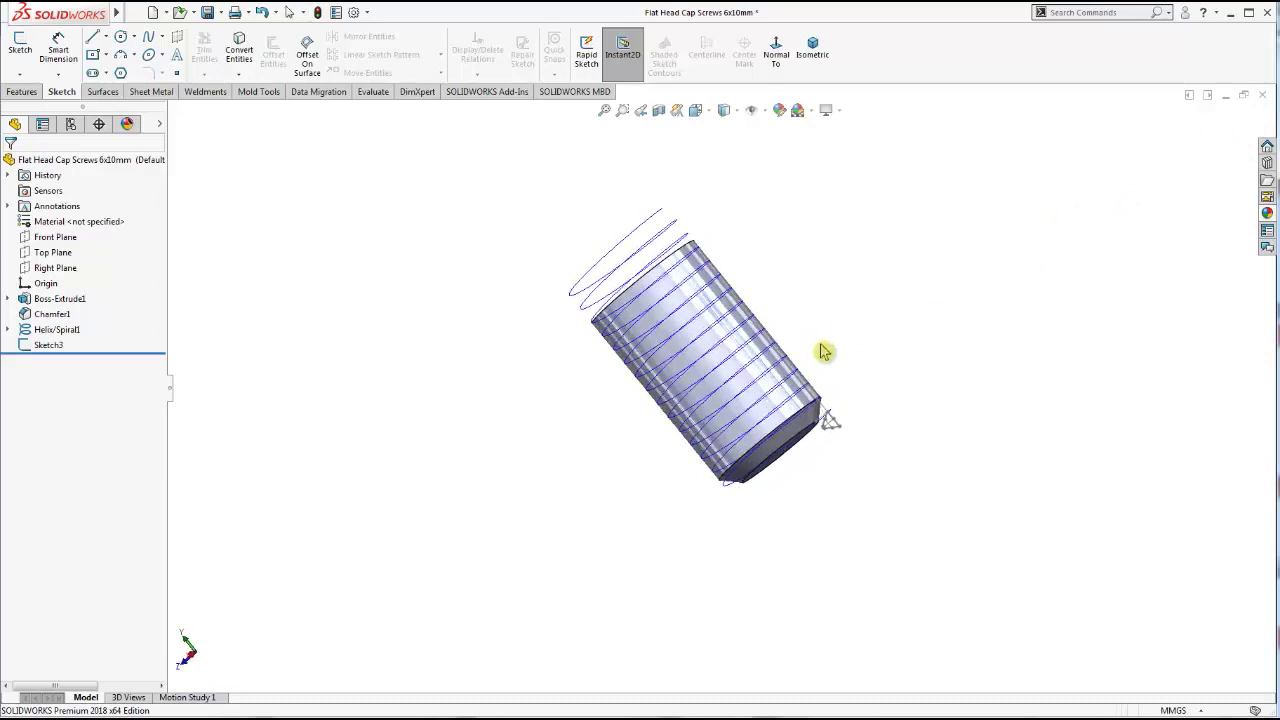
pyautogui.scroll(-2, 810, 348)
pyautogui.click(22, 91)
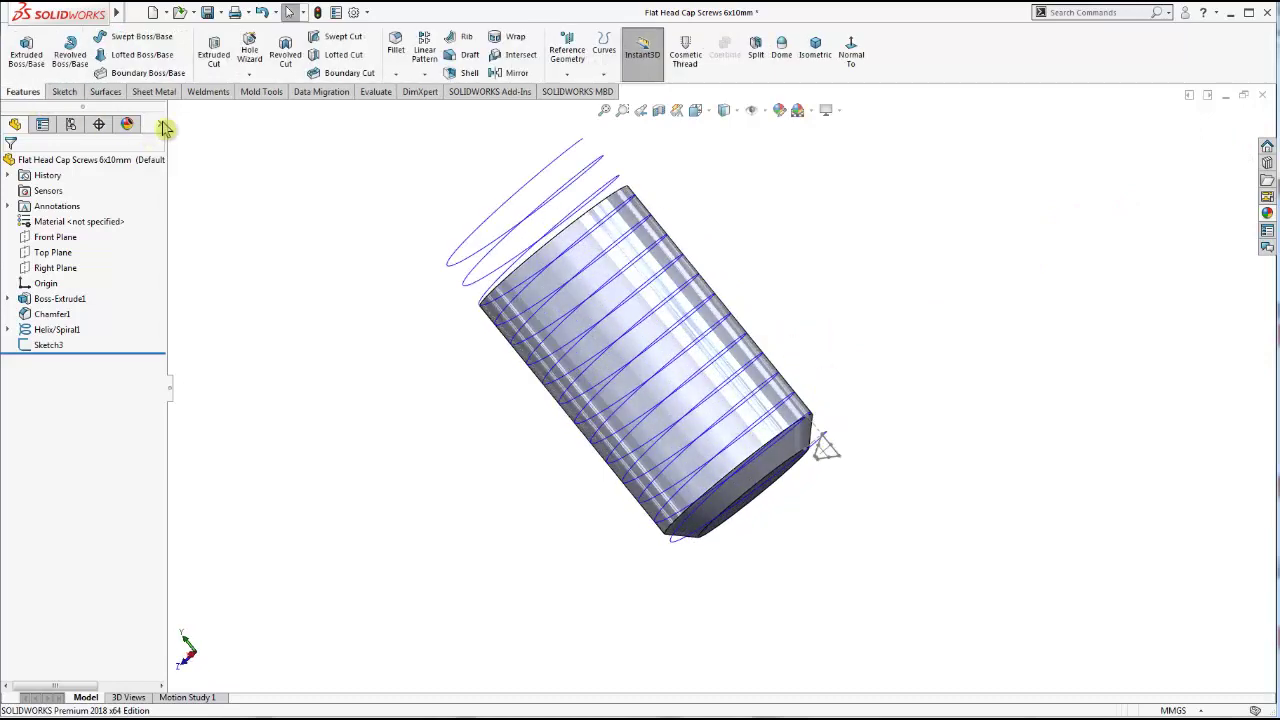
pyautogui.click(333, 40)
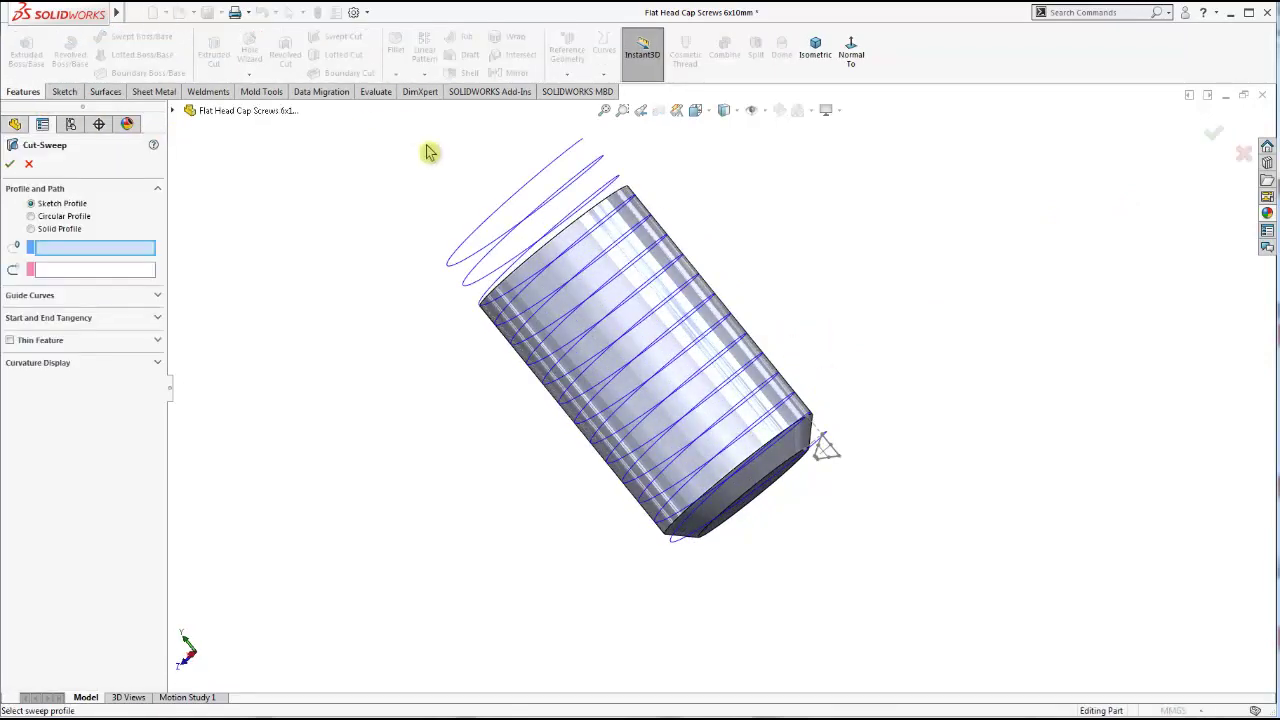
pyautogui.scroll(-2, 760, 455)
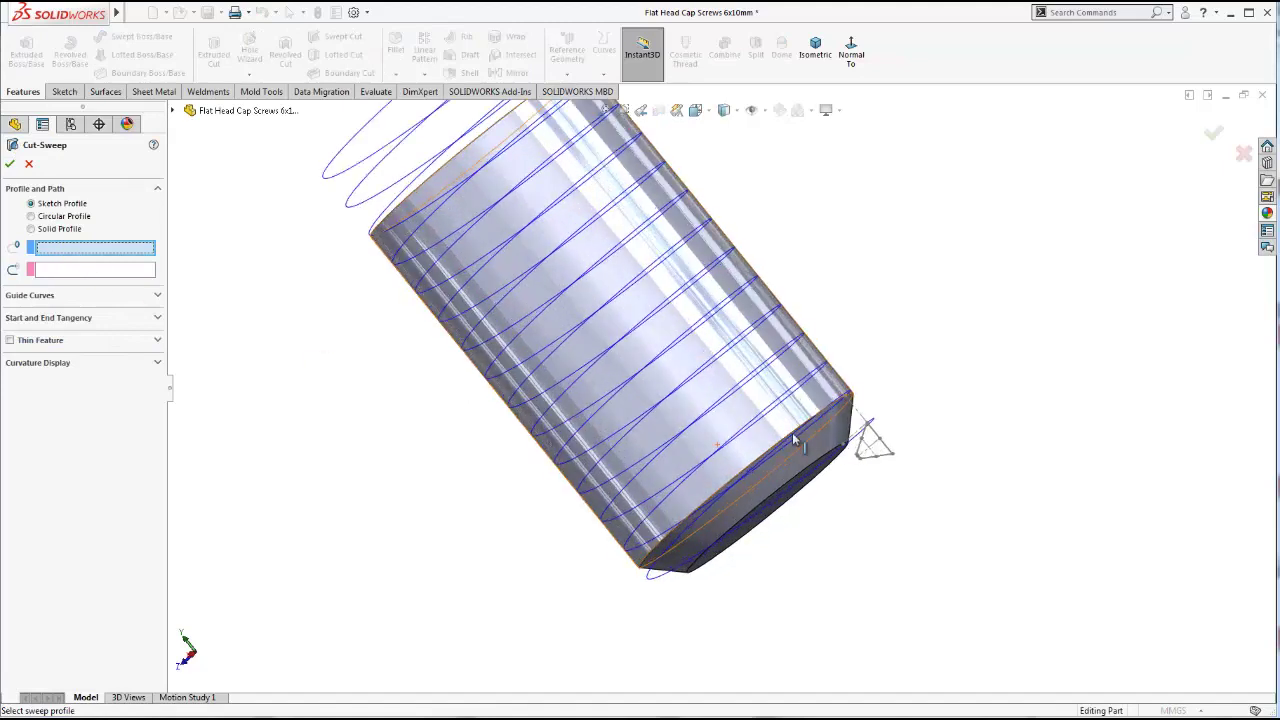
pyautogui.click(890, 452)
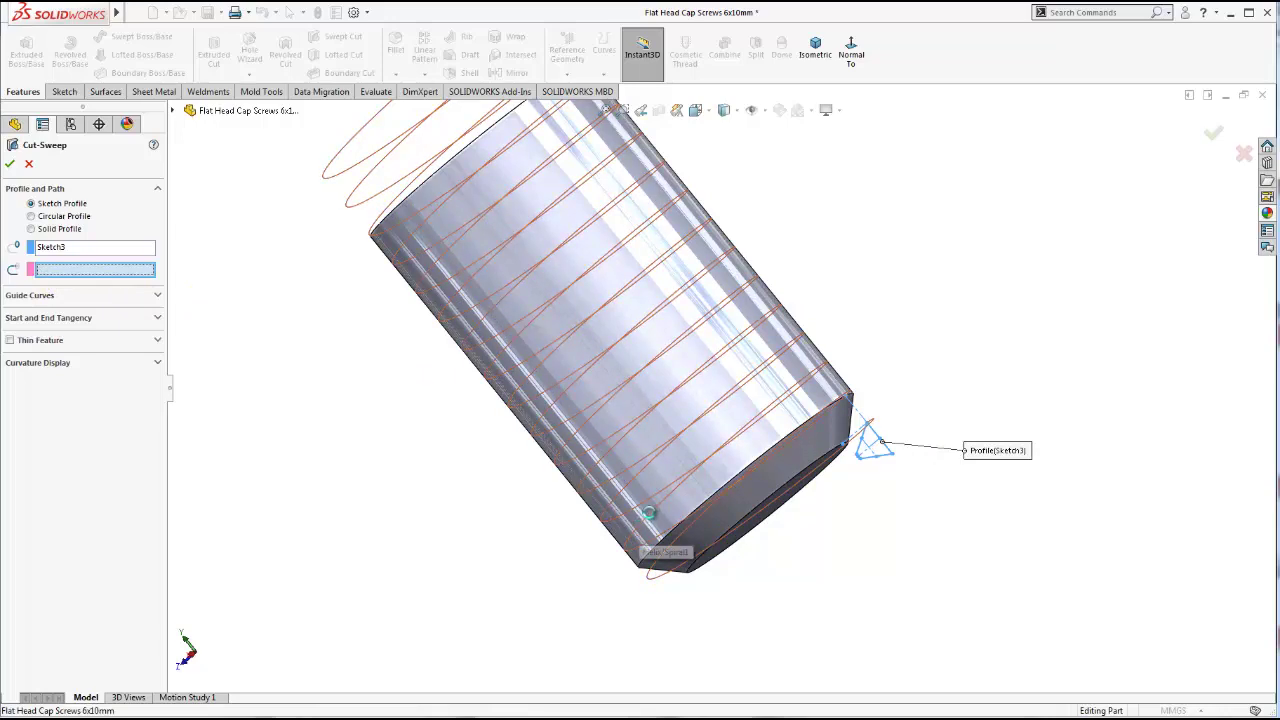
pyautogui.click(649, 513)
pyautogui.scroll(2, 790, 380)
pyautogui.scroll(2, 780, 290)
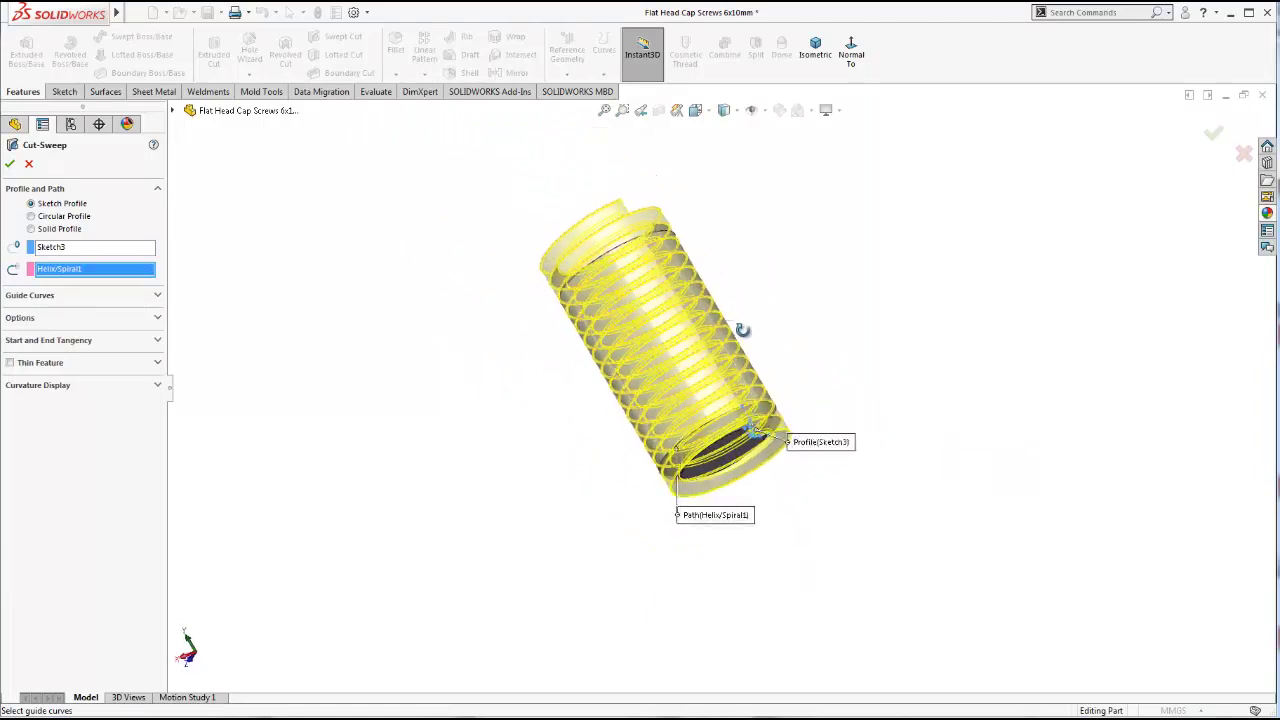
pyautogui.moveTo(742, 330); pyautogui.dragTo(804, 385, button='middle')
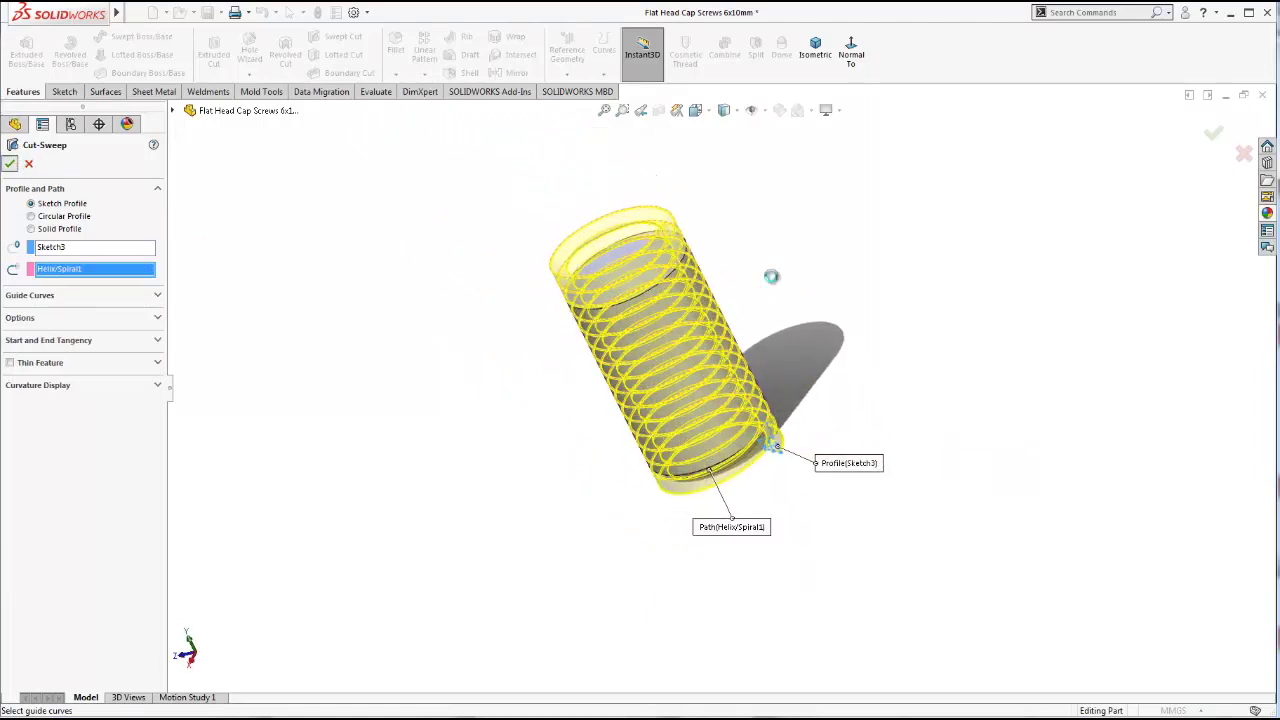
pyautogui.press('Return')
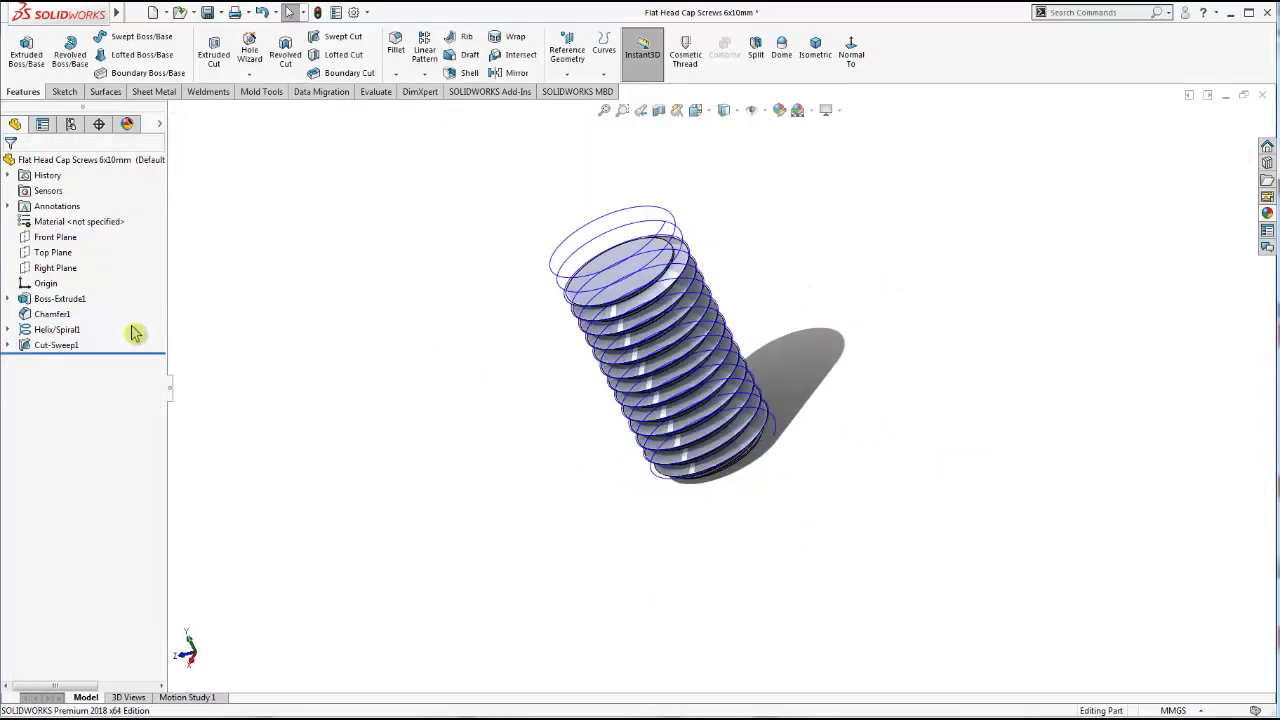
# Hide Helix/Spiral1 and orbit around the threaded shaft
pyautogui.click(51, 329)
pyautogui.click(69, 307)
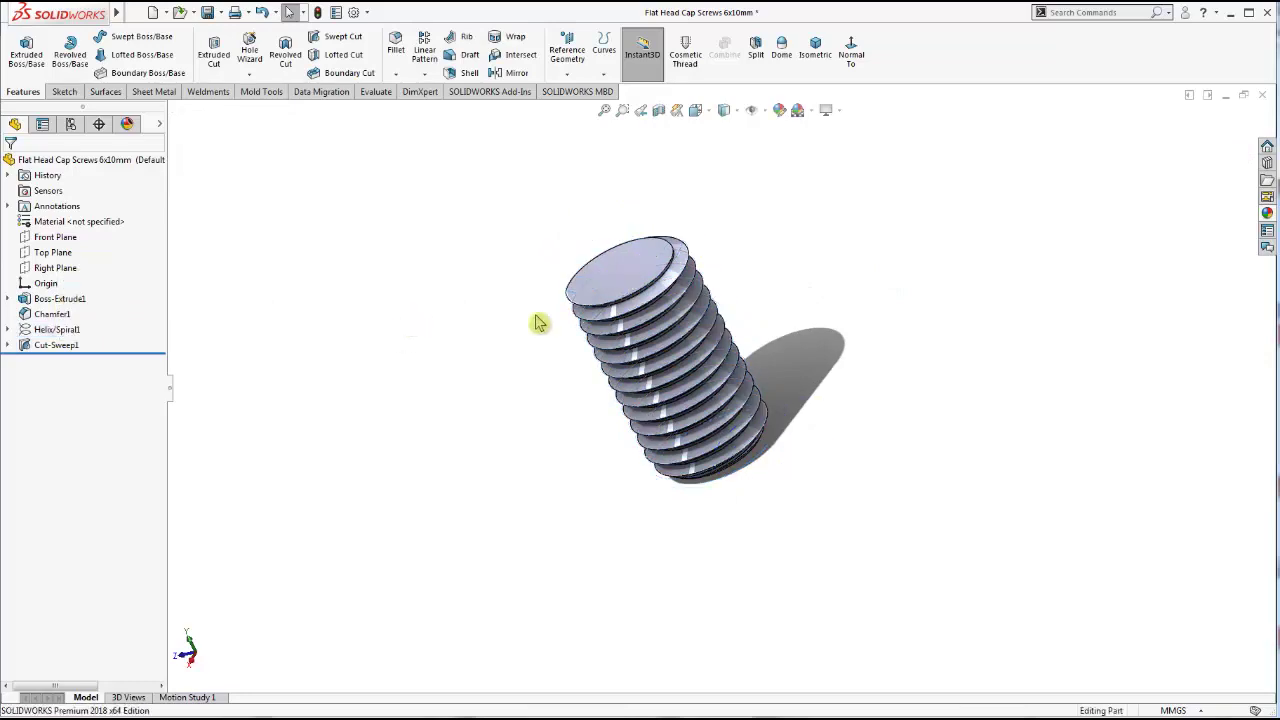
pyautogui.moveTo(540, 322); pyautogui.dragTo(692, 318, button='middle')
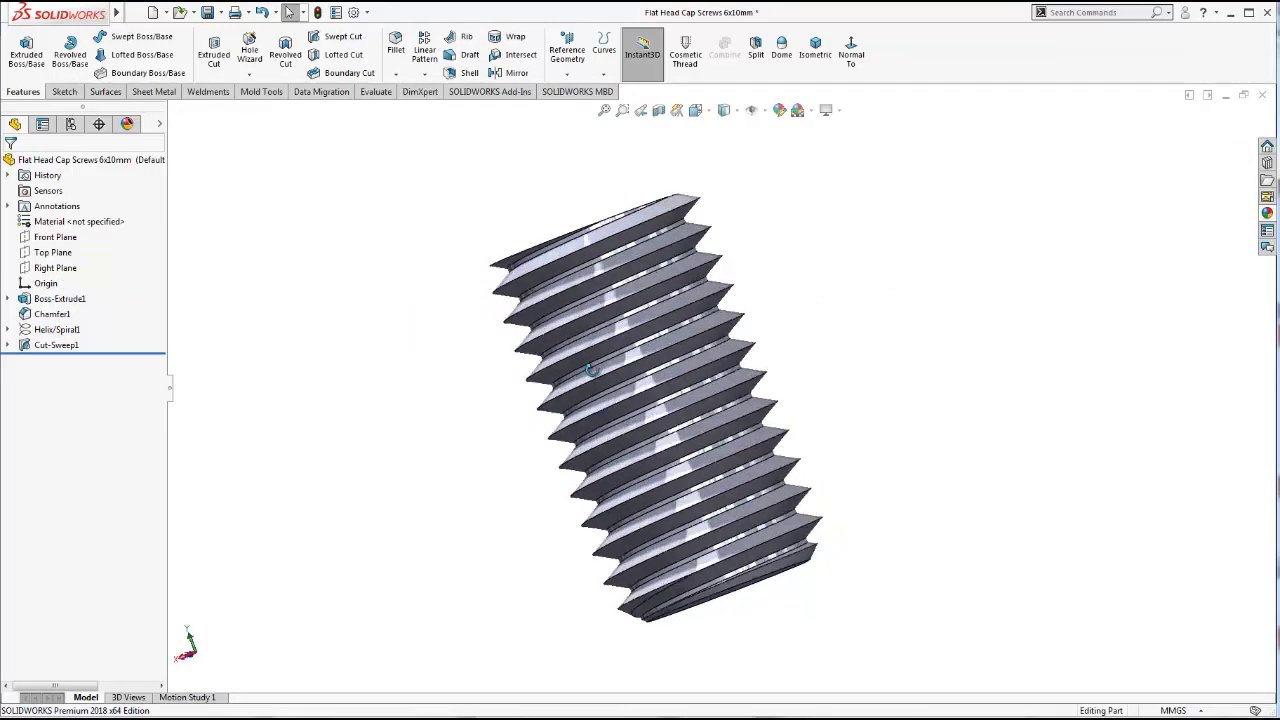
pyautogui.moveTo(591, 369); pyautogui.dragTo(614, 410, button='middle')
pyautogui.moveTo(826, 540)
pyautogui.mouseDown(button='middle')
pyautogui.moveTo(794, 423)
pyautogui.moveTo(811, 383)
pyautogui.moveTo(870, 430)
pyautogui.moveTo(931, 369)
pyautogui.moveTo(1014, 366)
pyautogui.moveTo(1140, 295)
pyautogui.moveTo(1100, 360)
pyautogui.moveTo(1014, 434)
pyautogui.moveTo(831, 503)
pyautogui.moveTo(634, 537)
pyautogui.moveTo(491, 509)
pyautogui.moveTo(497, 394)
pyautogui.moveTo(660, 463)
pyautogui.moveTo(675, 384)
pyautogui.mouseUp(button='middle')
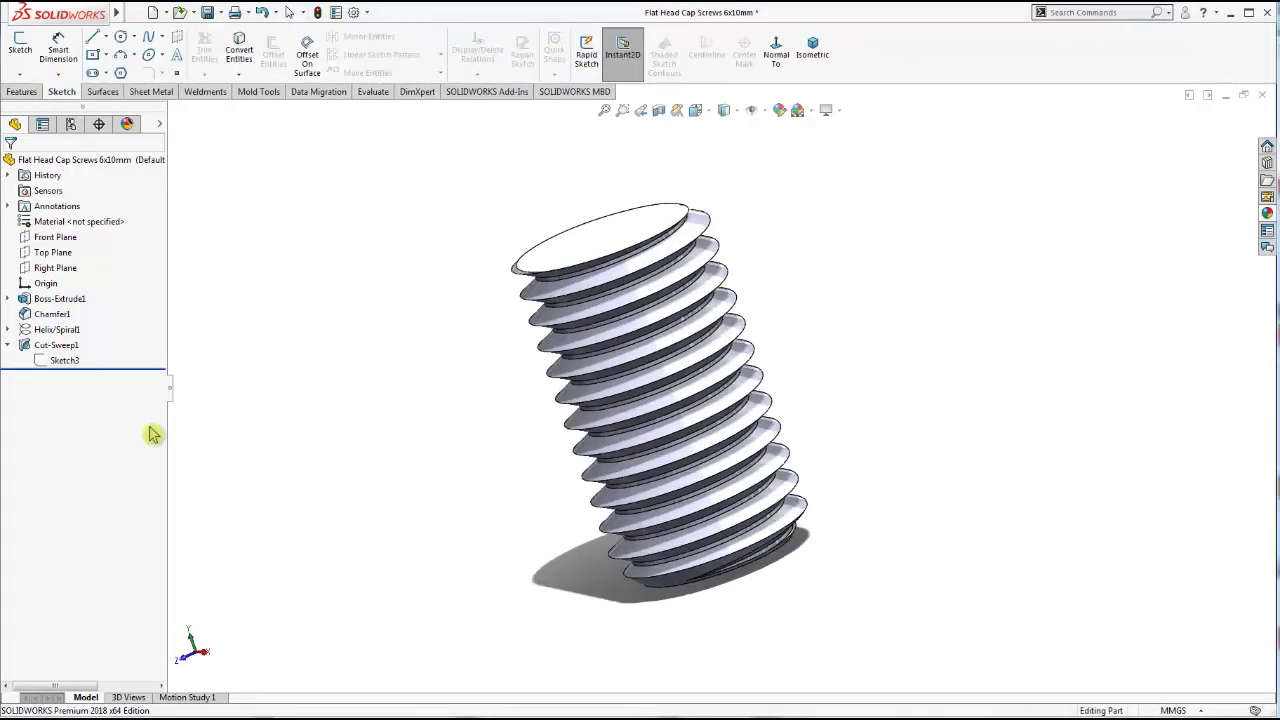
# Edit the thread profile sketch, viewed normal to its plane
pyautogui.click(60, 360)
pyautogui.click(73, 318)
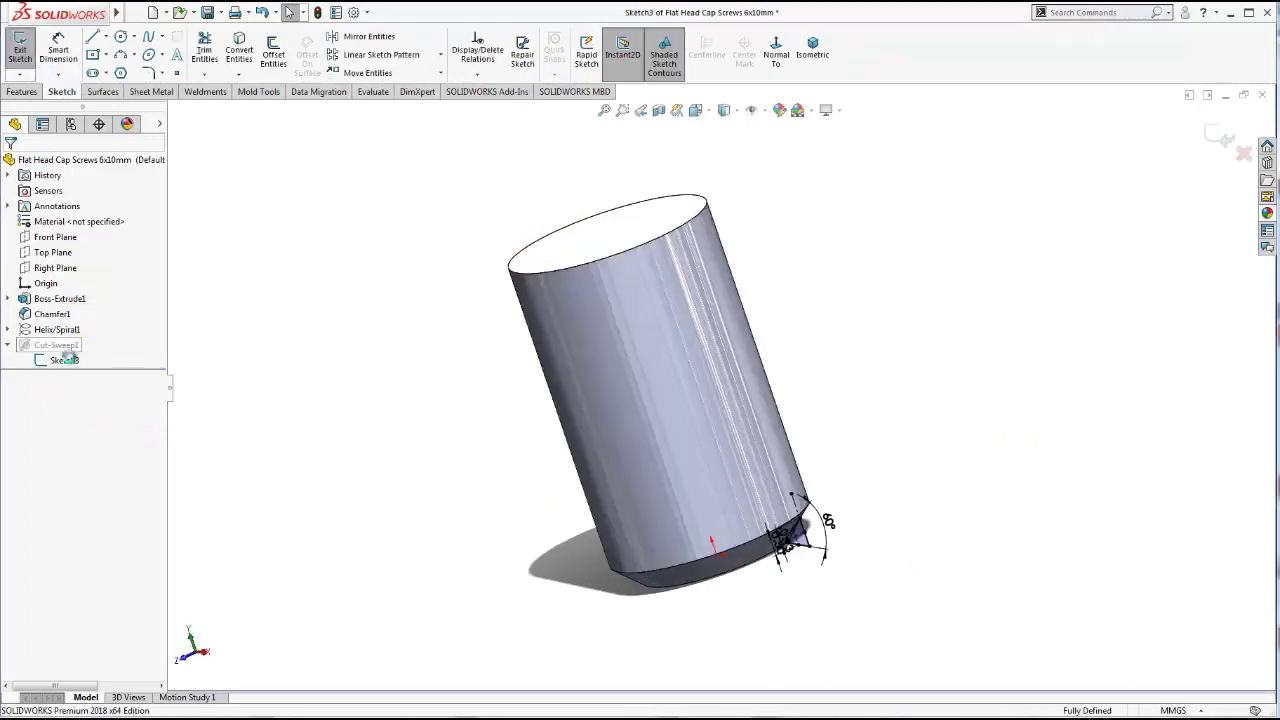
pyautogui.click(103, 338)
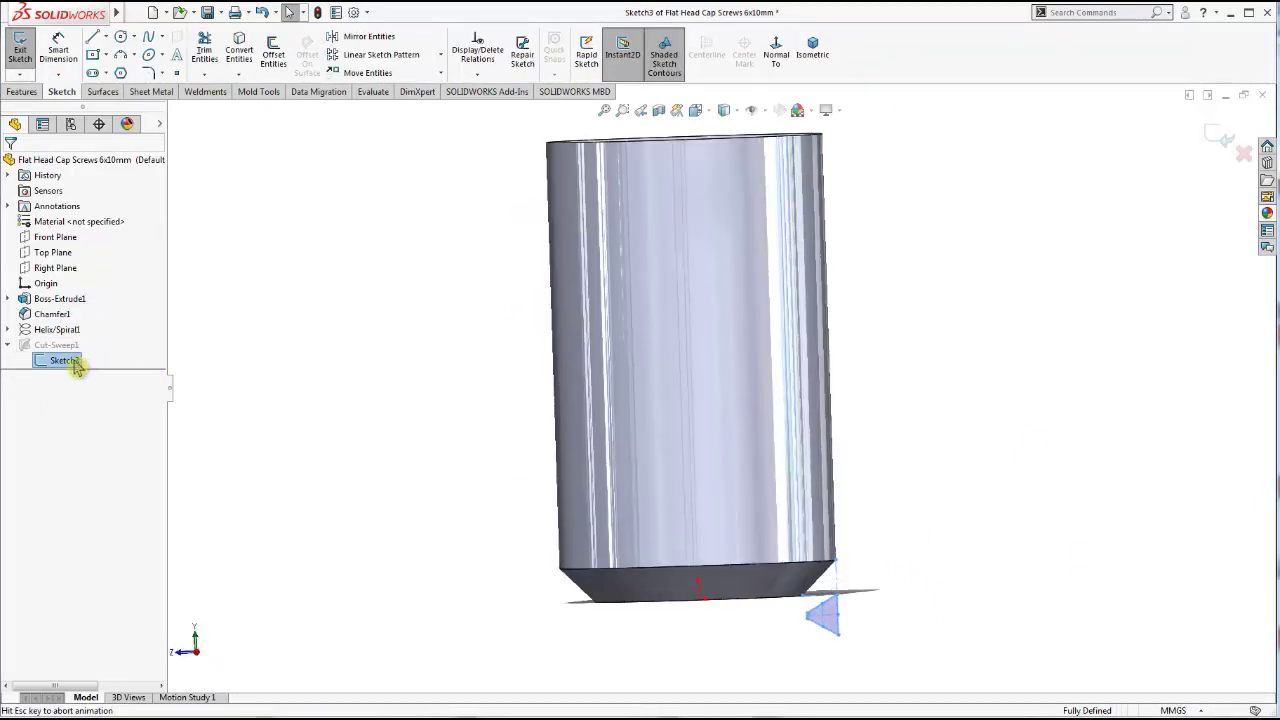
pyautogui.rightClick(70, 362)
pyautogui.click(440, 470)
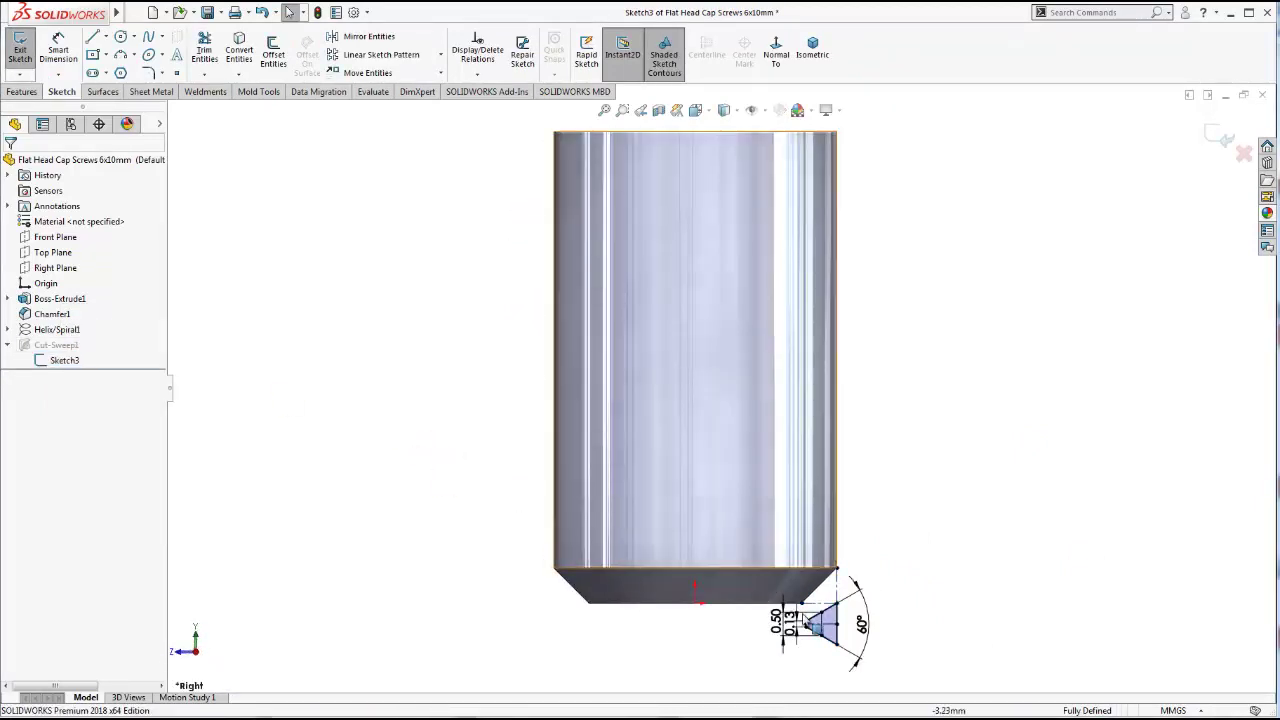
pyautogui.scroll(-3, 866, 624)
pyautogui.scroll(-3, 866, 624)
pyautogui.scroll(-2, 698, 608)
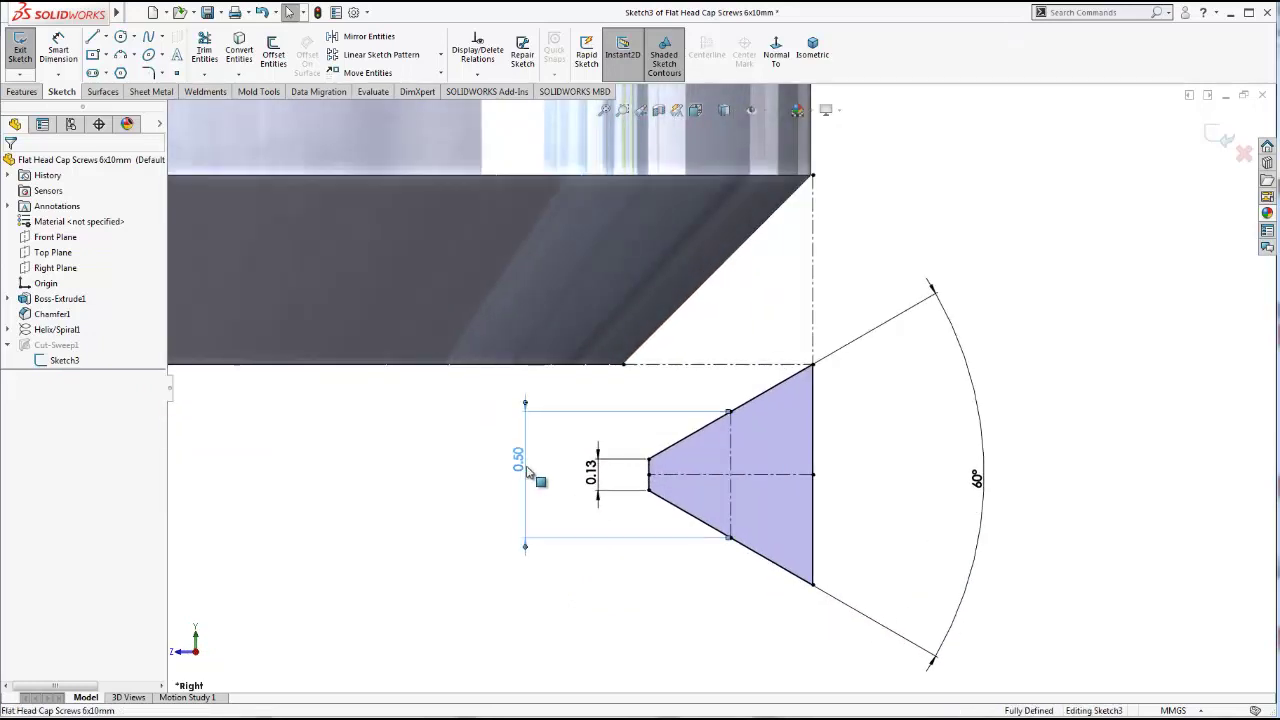
# Change the profile height from 0.50 to 0.40 and exit to rebuild the thread cut
pyautogui.doubleClick(527, 472)
pyautogui.write('0.4')
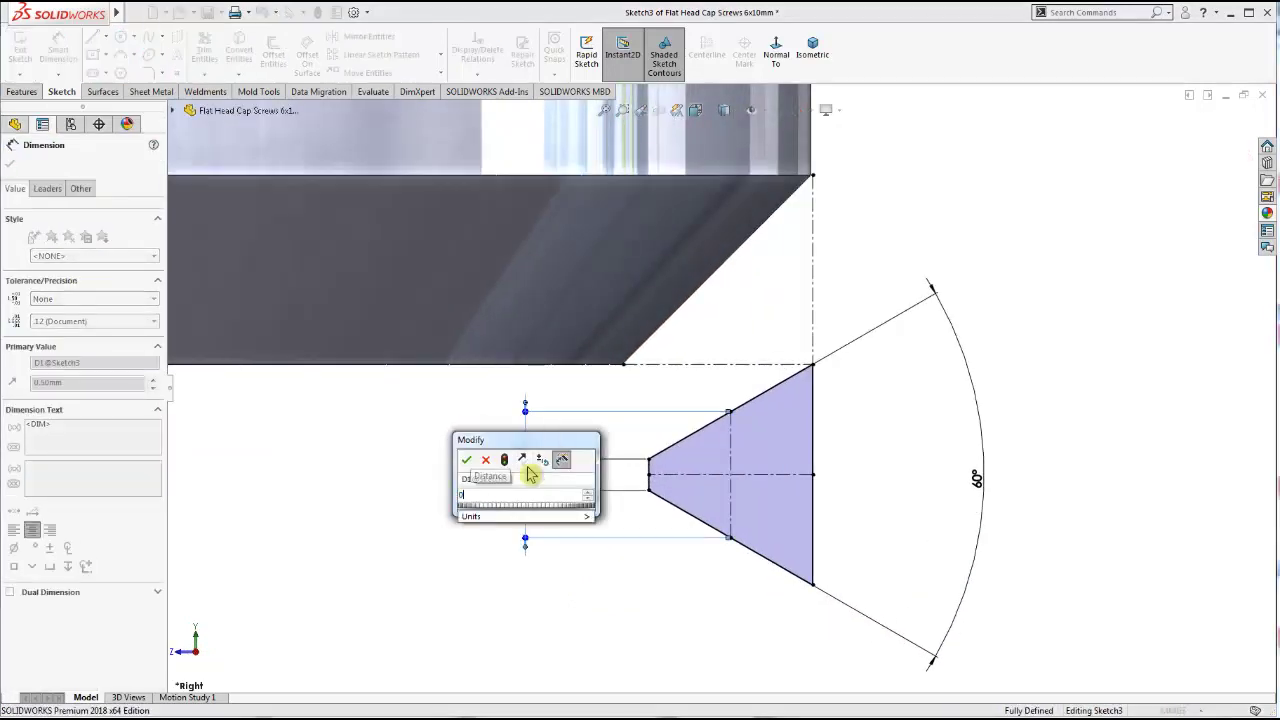
pyautogui.click(466, 459)
pyautogui.click(1226, 132)
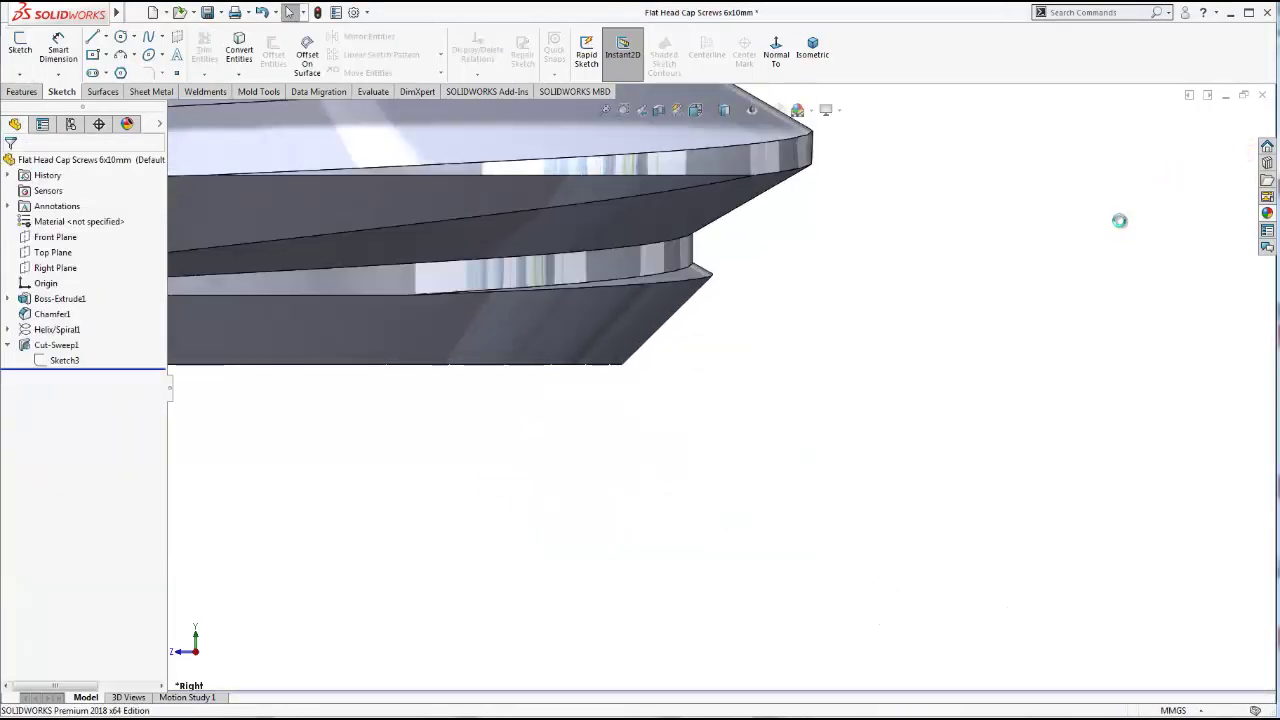
pyautogui.scroll(3, 860, 264)
pyautogui.scroll(3, 846, 265)
pyautogui.scroll(2, 820, 264)
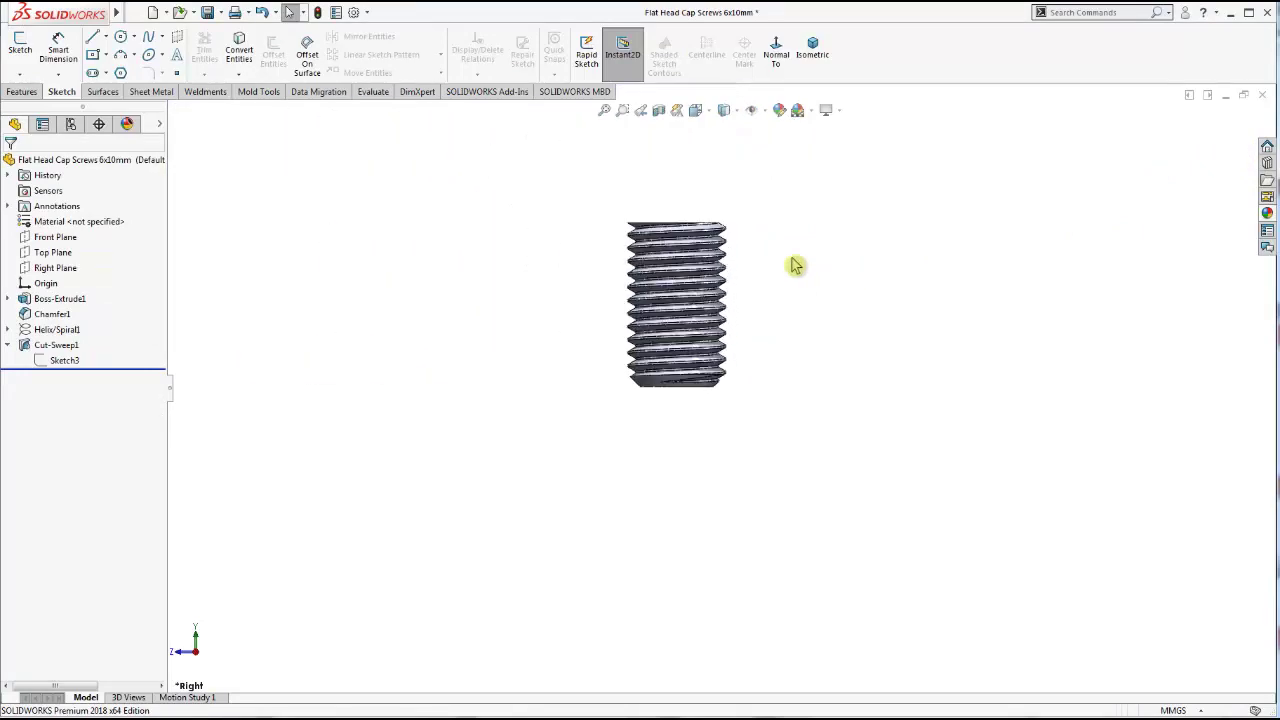
pyautogui.moveTo(668, 348)
pyautogui.mouseDown(button='middle')
pyautogui.moveTo(979, 573)
pyautogui.moveTo(814, 366)
pyautogui.moveTo(618, 404)
pyautogui.moveTo(688, 330)
pyautogui.mouseUp(button='middle')
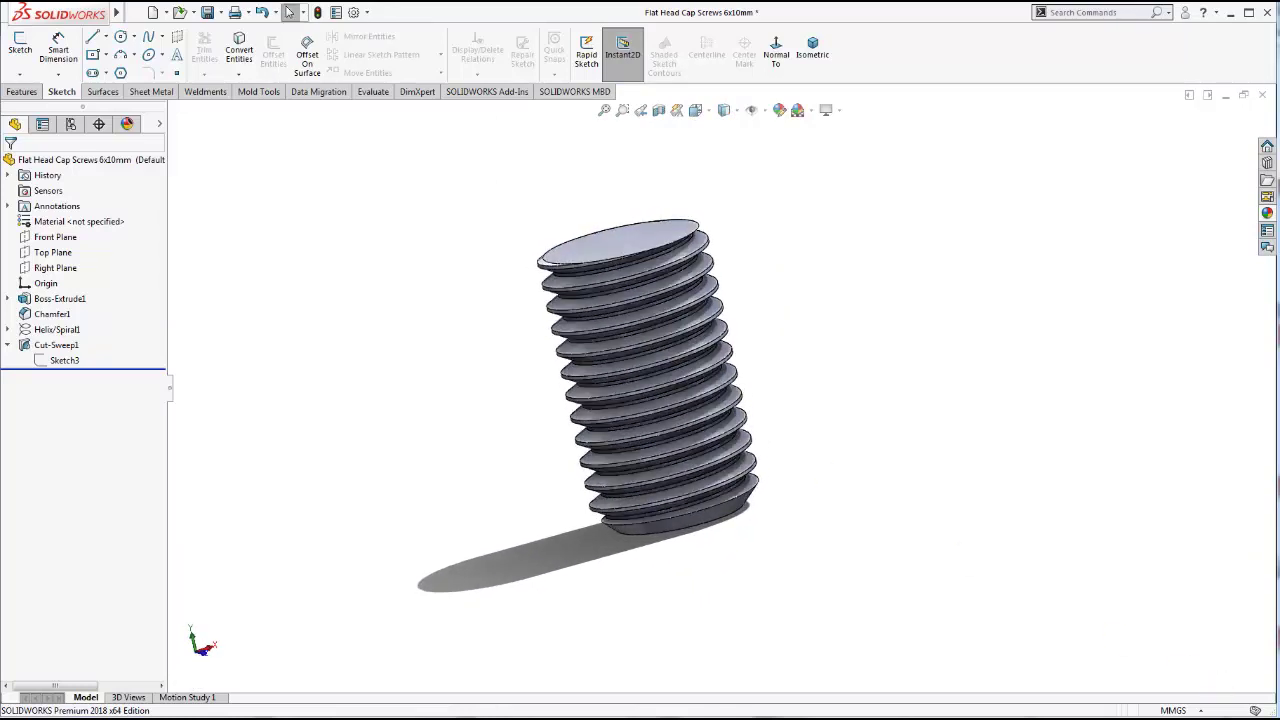
# Start a new sketch on the Right Plane, viewed normal to it
pyautogui.moveTo(737, 371)
pyautogui.mouseDown(button='middle')
pyautogui.moveTo(737, 249)
pyautogui.moveTo(788, 410)
pyautogui.moveTo(185, 357)
pyautogui.mouseUp(button='middle')
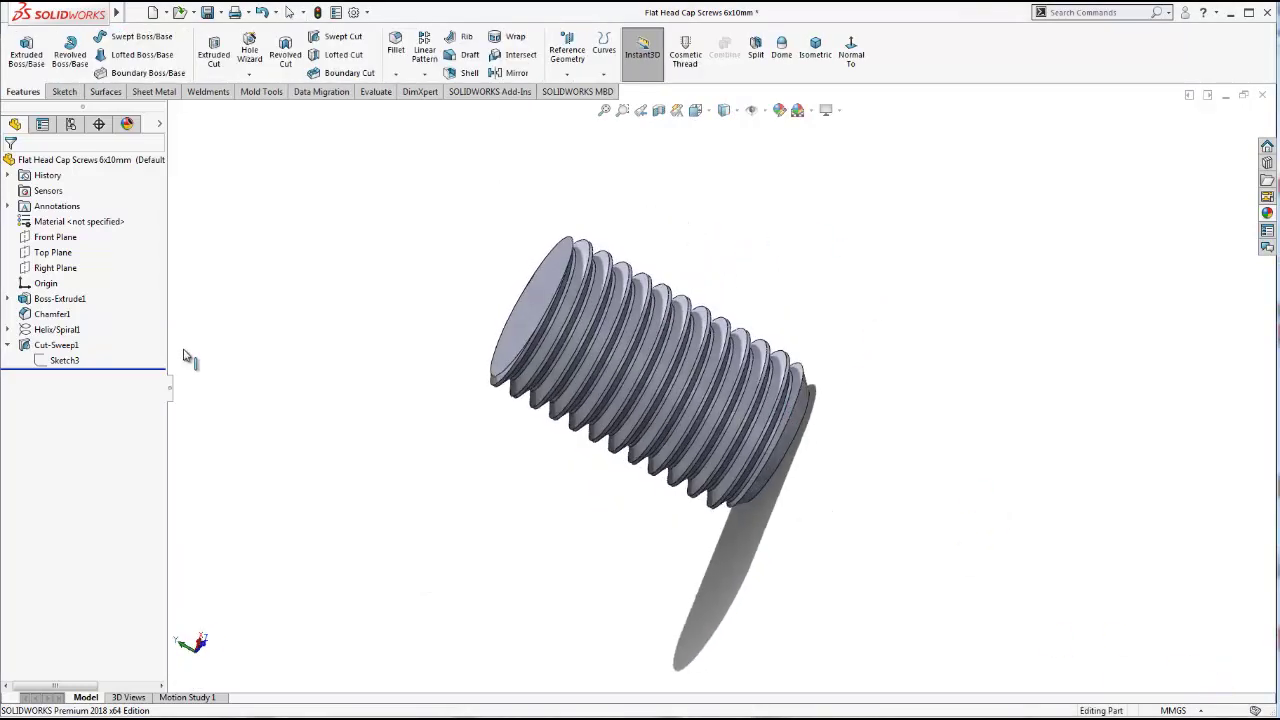
pyautogui.click(54, 256)
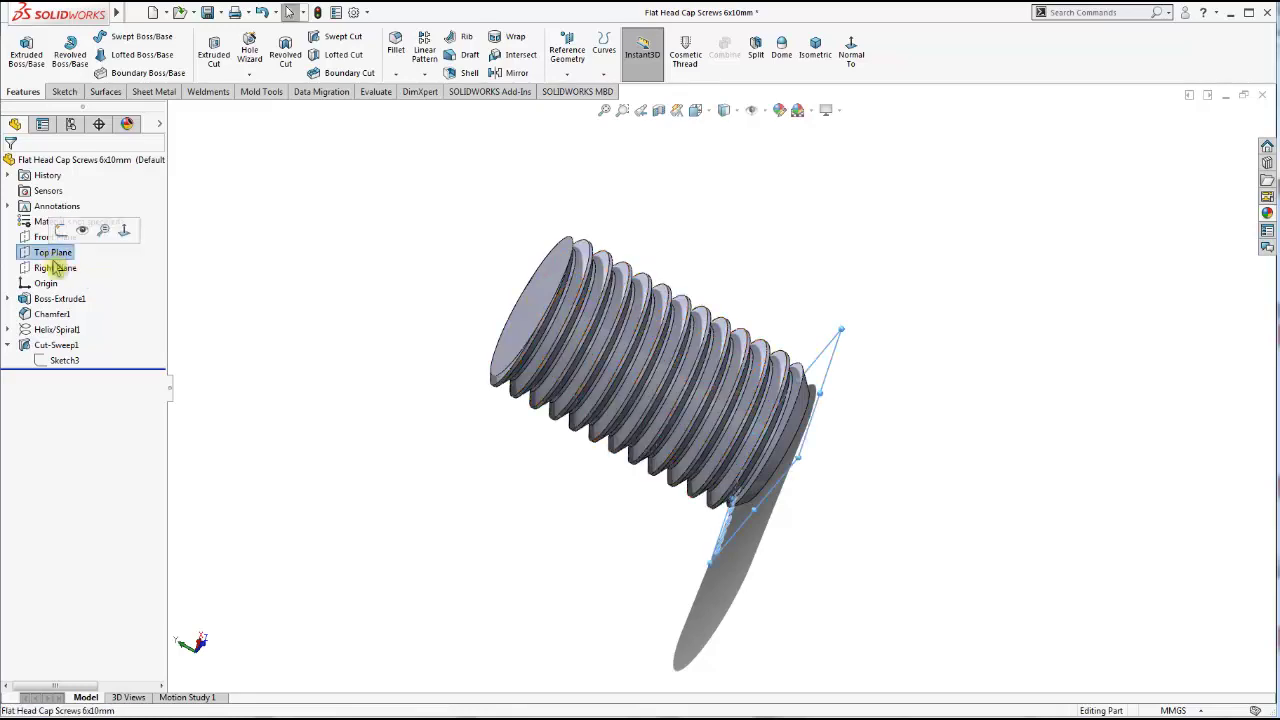
pyautogui.click(57, 270)
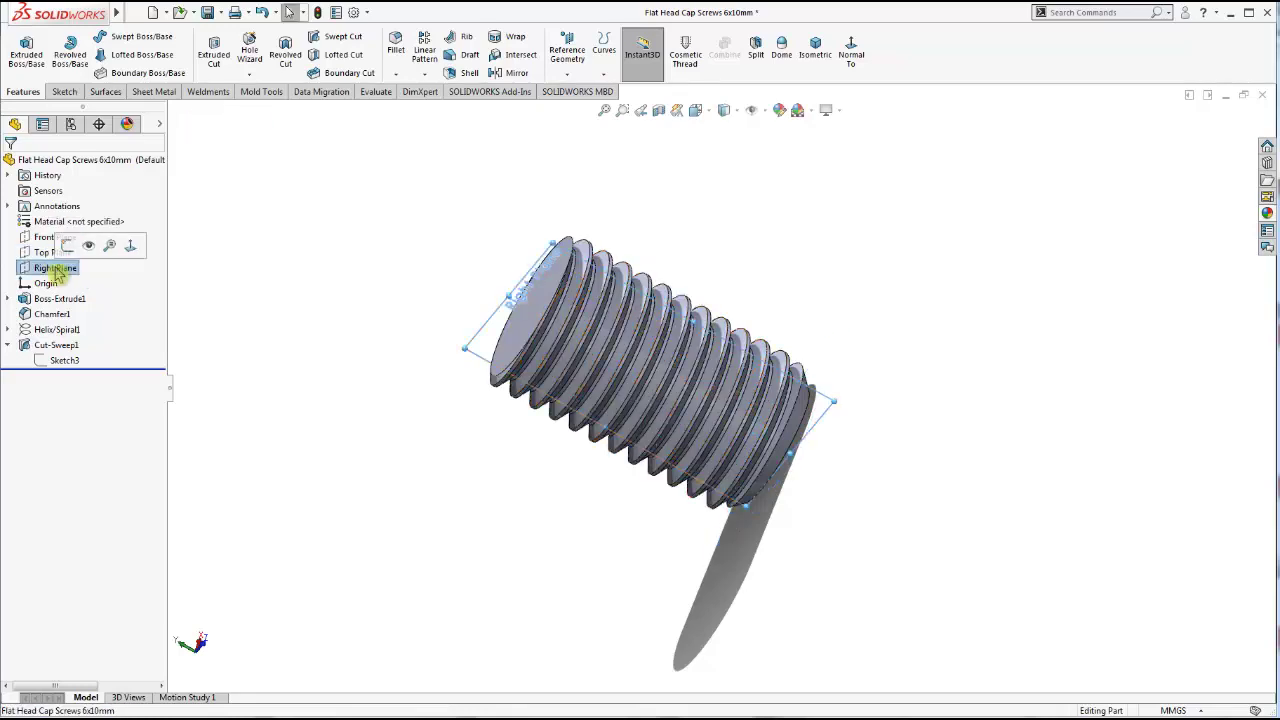
pyautogui.click(130, 247)
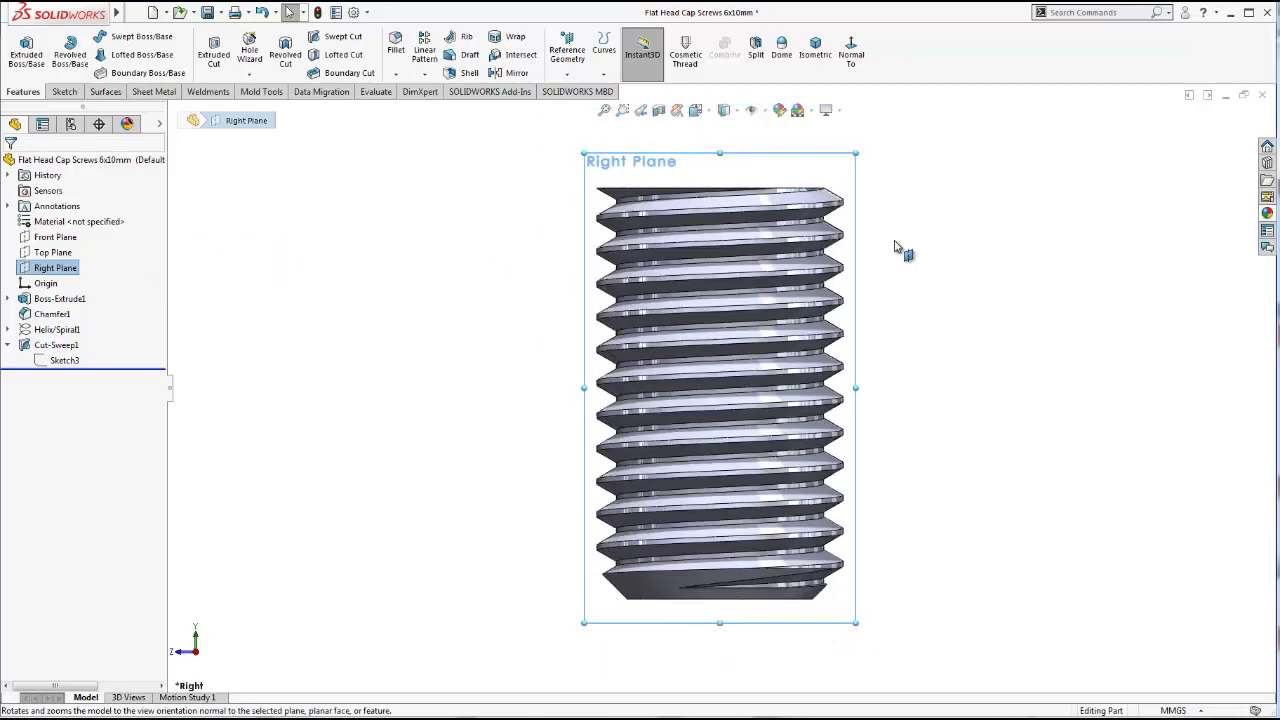
pyautogui.rightClick(66, 270)
pyautogui.click(82, 249)
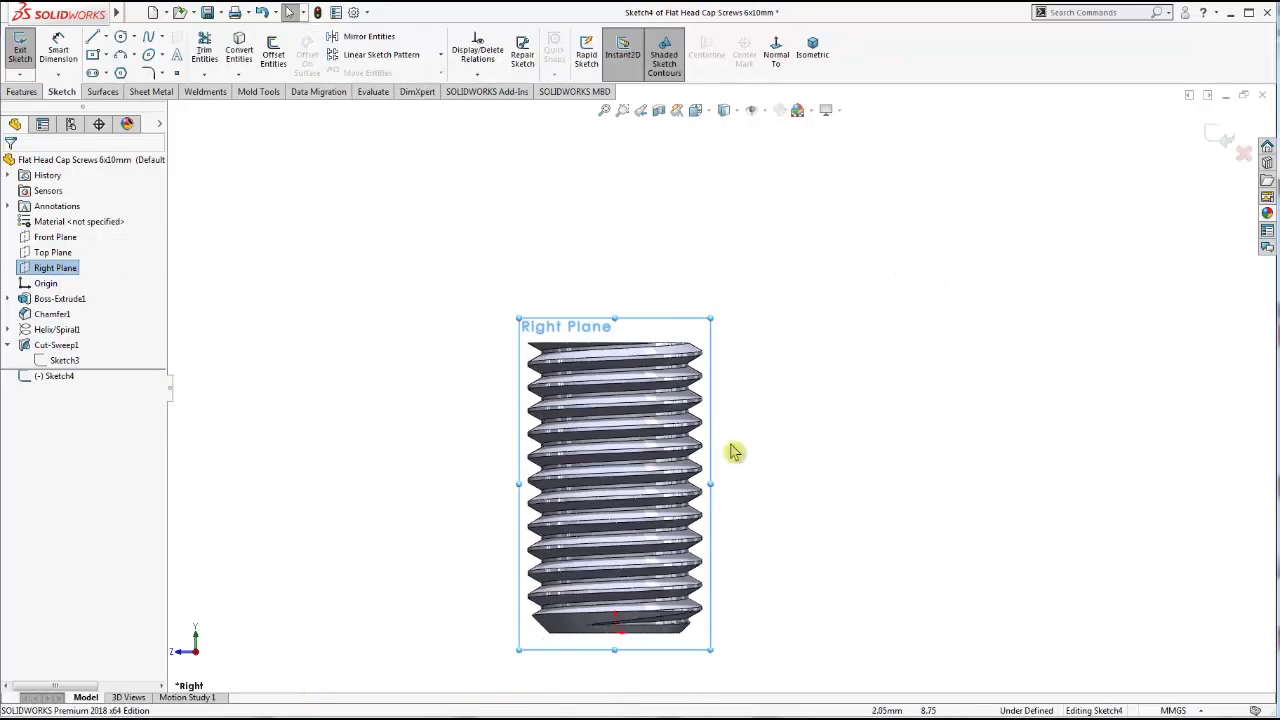
# Draw a vertical centerline up from the origin along the screw axis
pyautogui.click(106, 39)
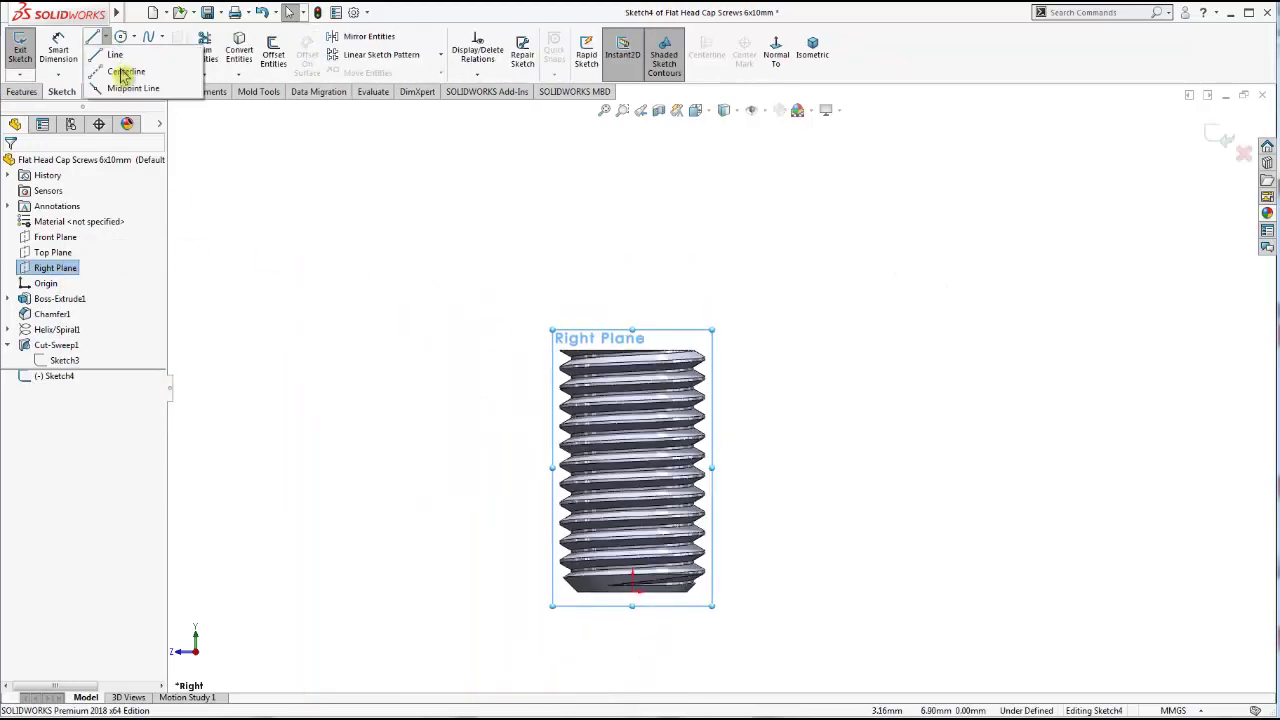
pyautogui.click(115, 55)
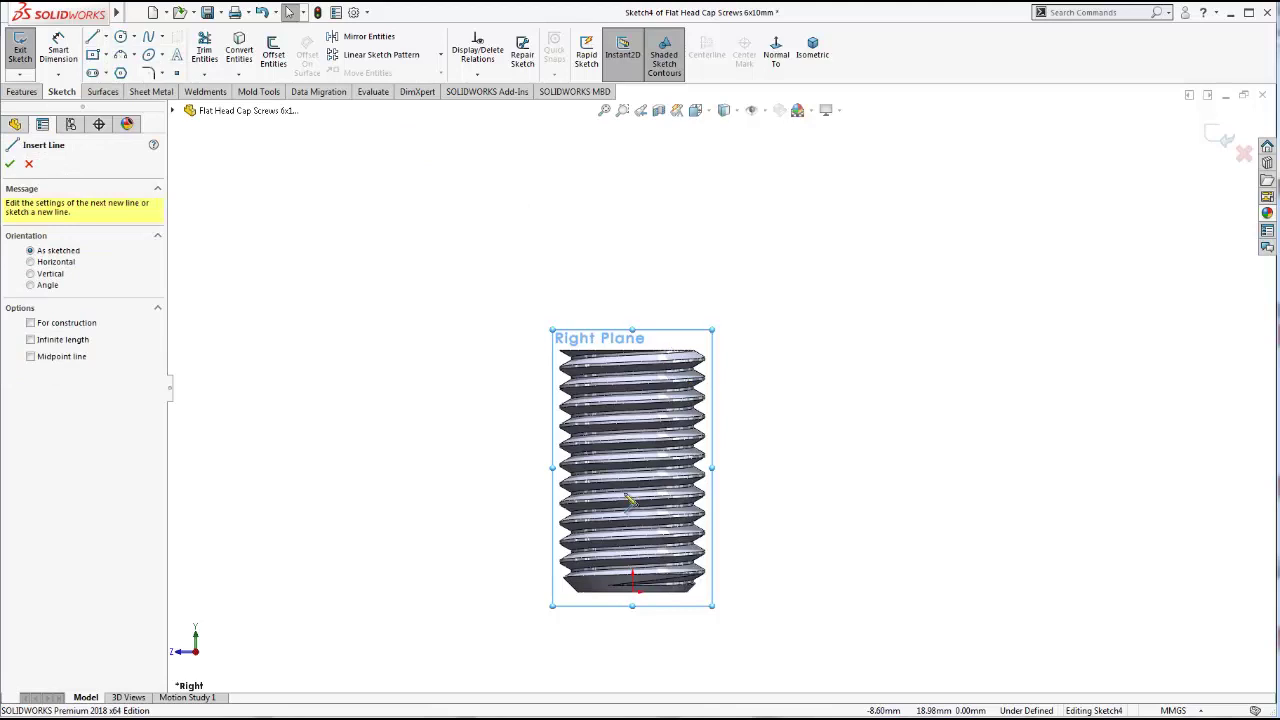
pyautogui.click(106, 40)
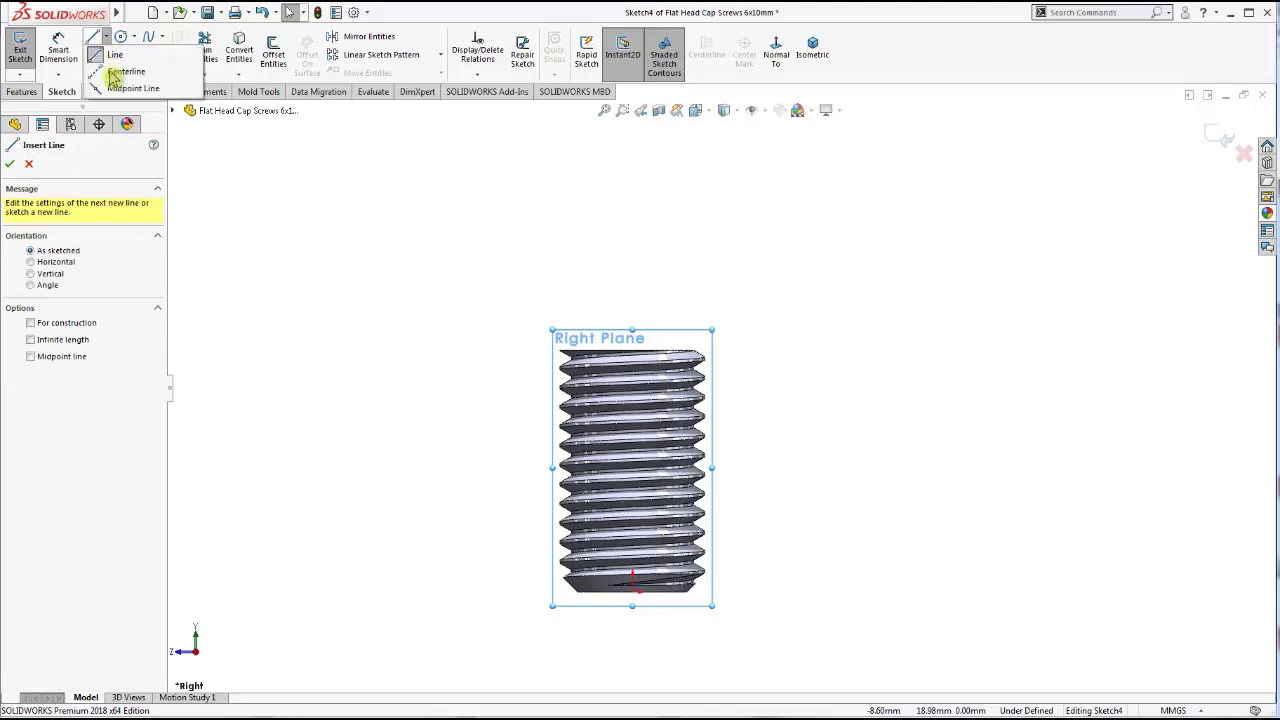
pyautogui.click(126, 71)
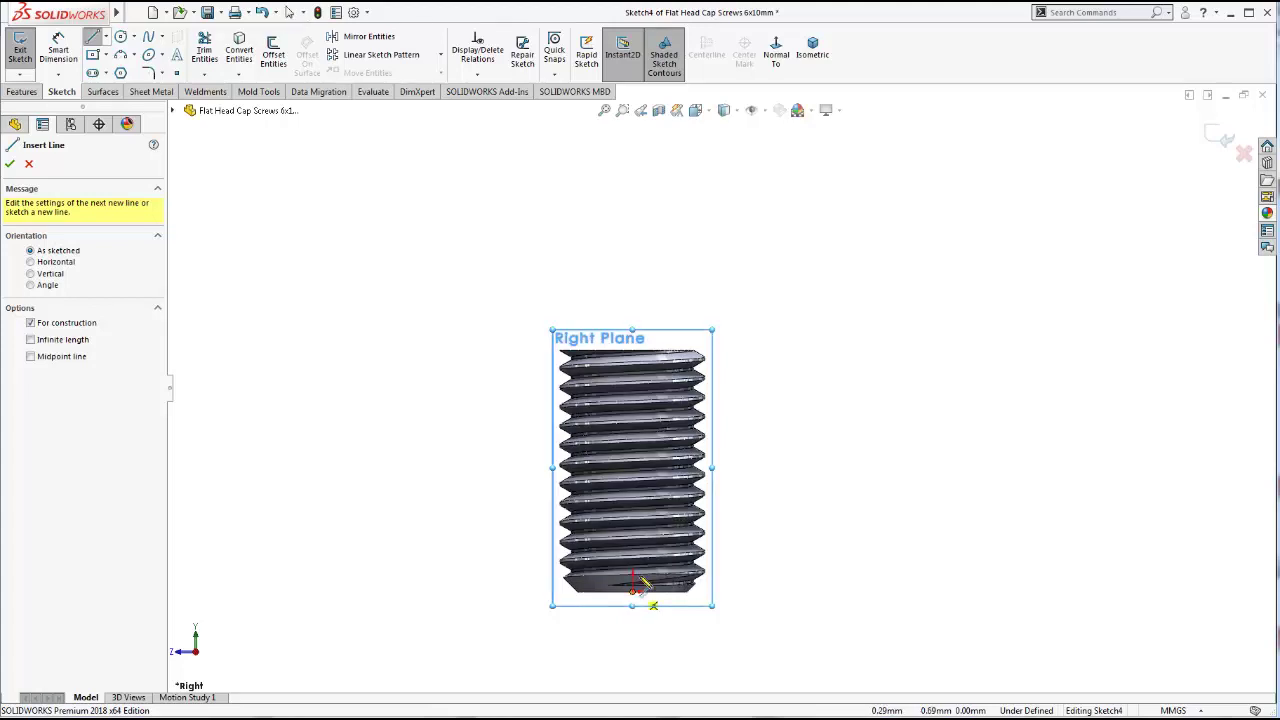
pyautogui.click(643, 585)
pyautogui.press('Escape')
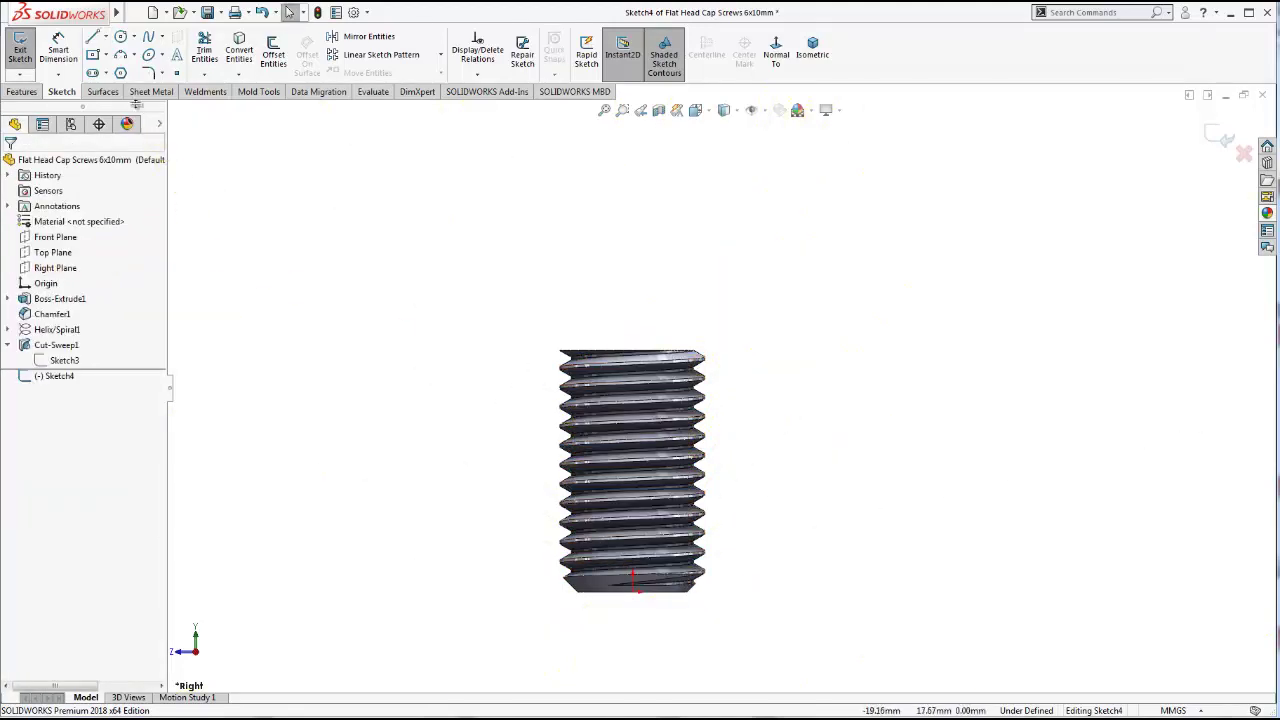
pyautogui.click(105, 36)
pyautogui.click(126, 71)
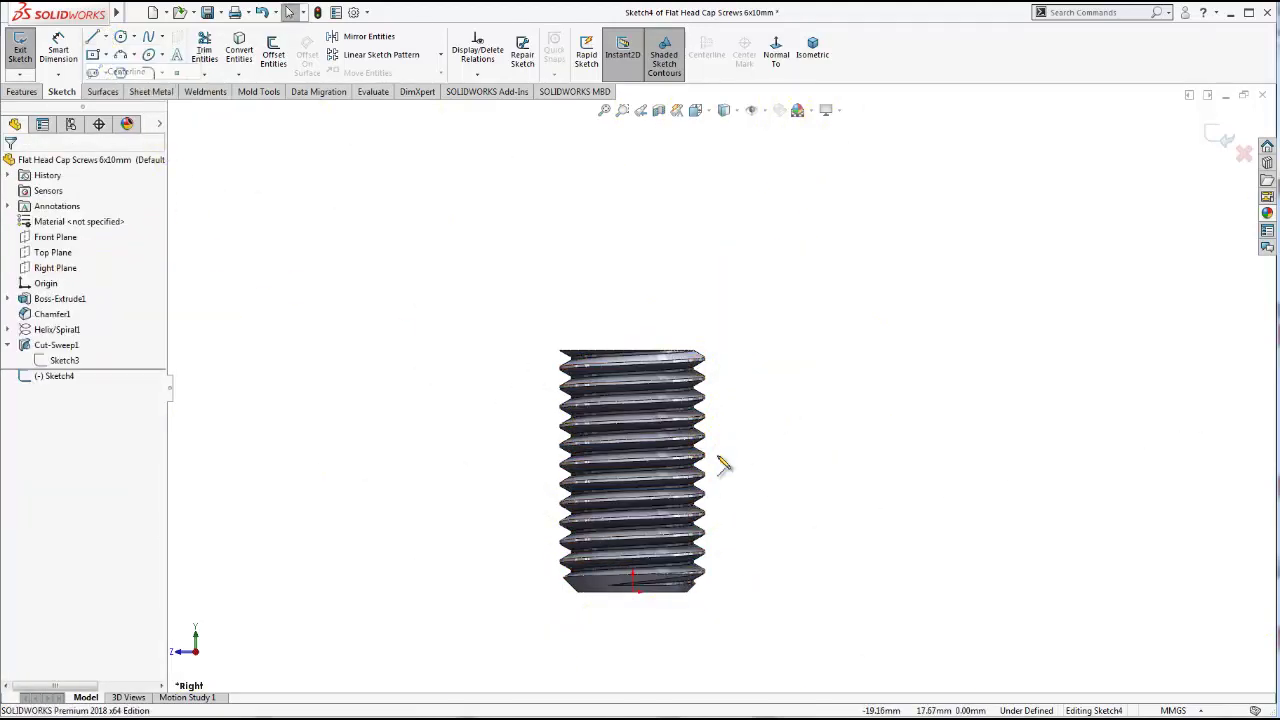
pyautogui.click(634, 591)
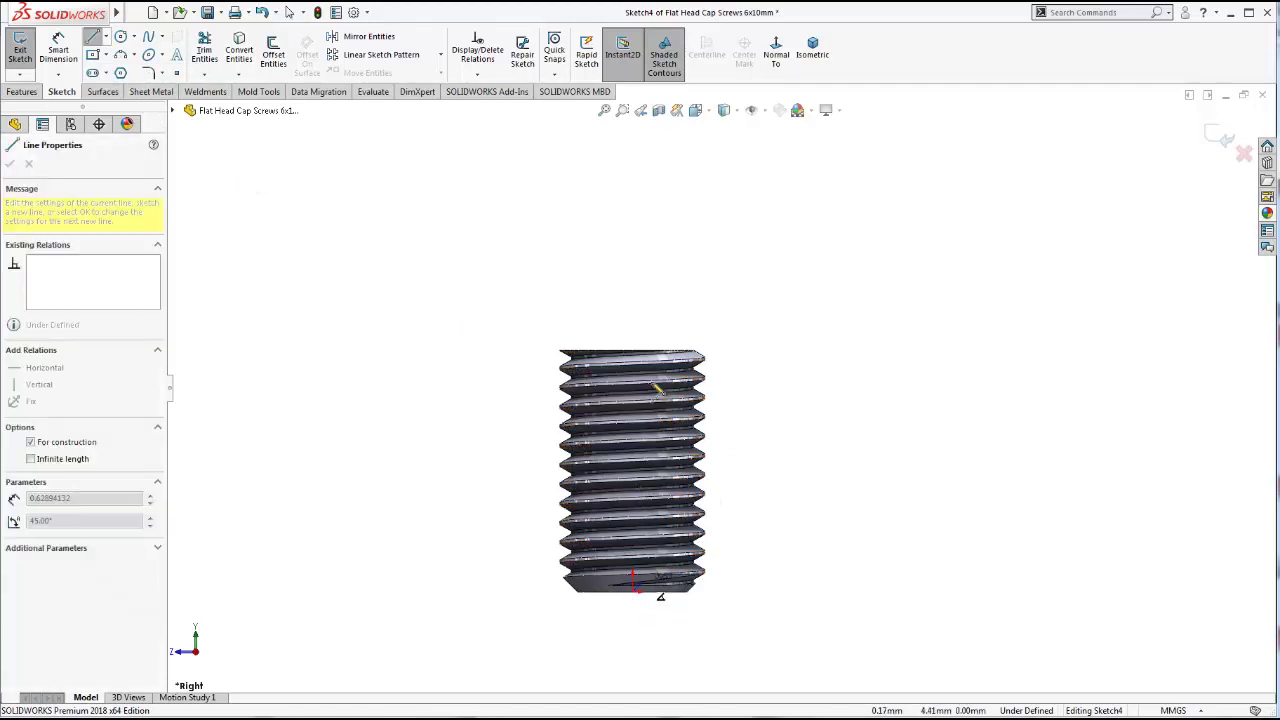
pyautogui.click(634, 276)
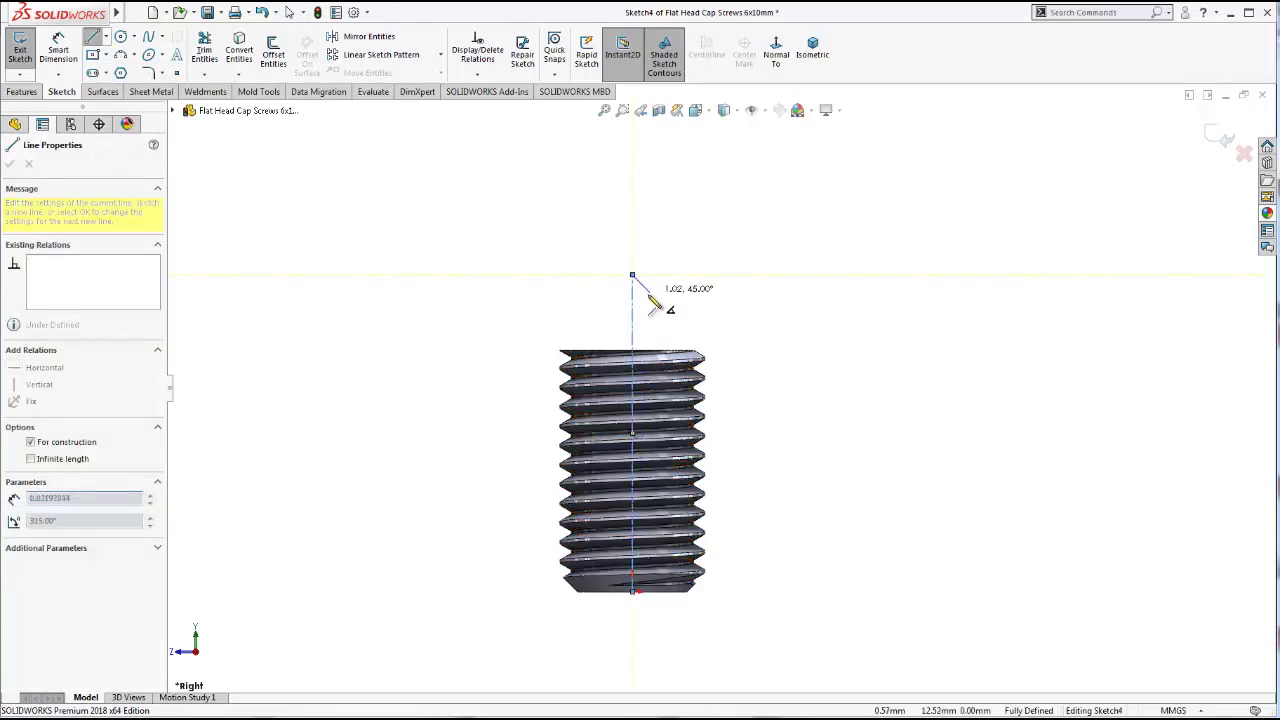
pyautogui.scroll(-4, 640, 285)
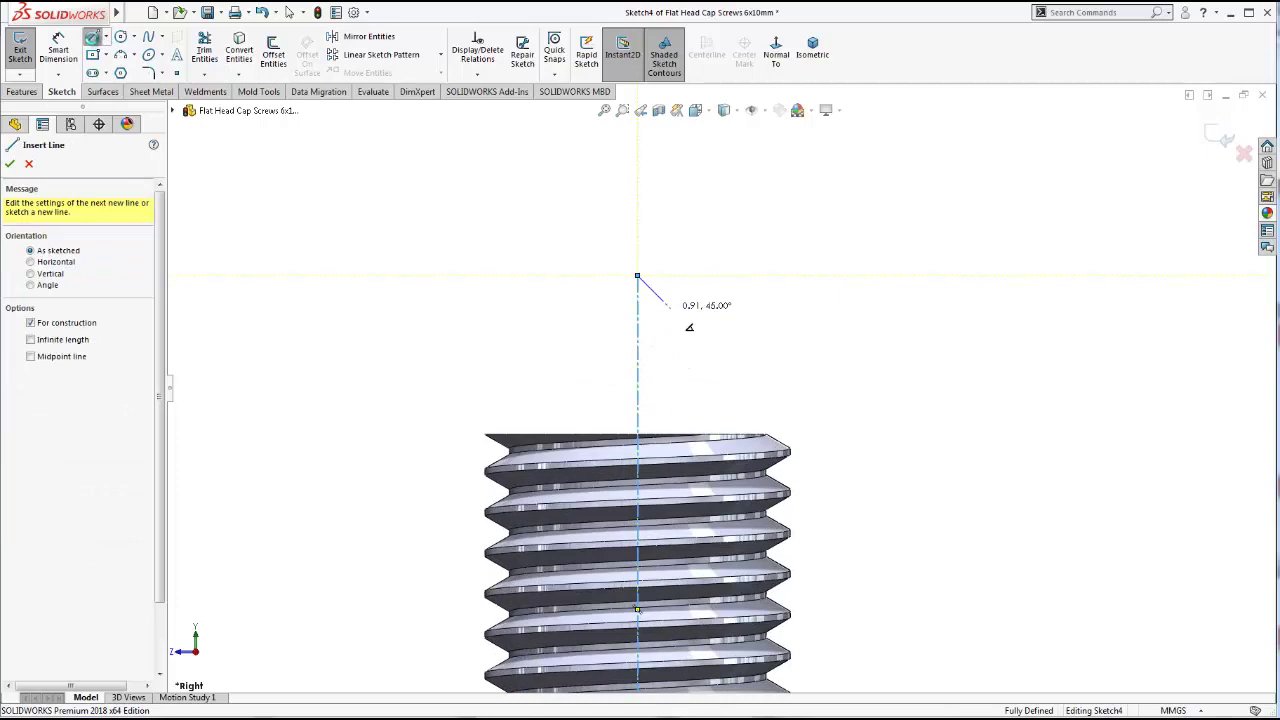
pyautogui.press('Escape')
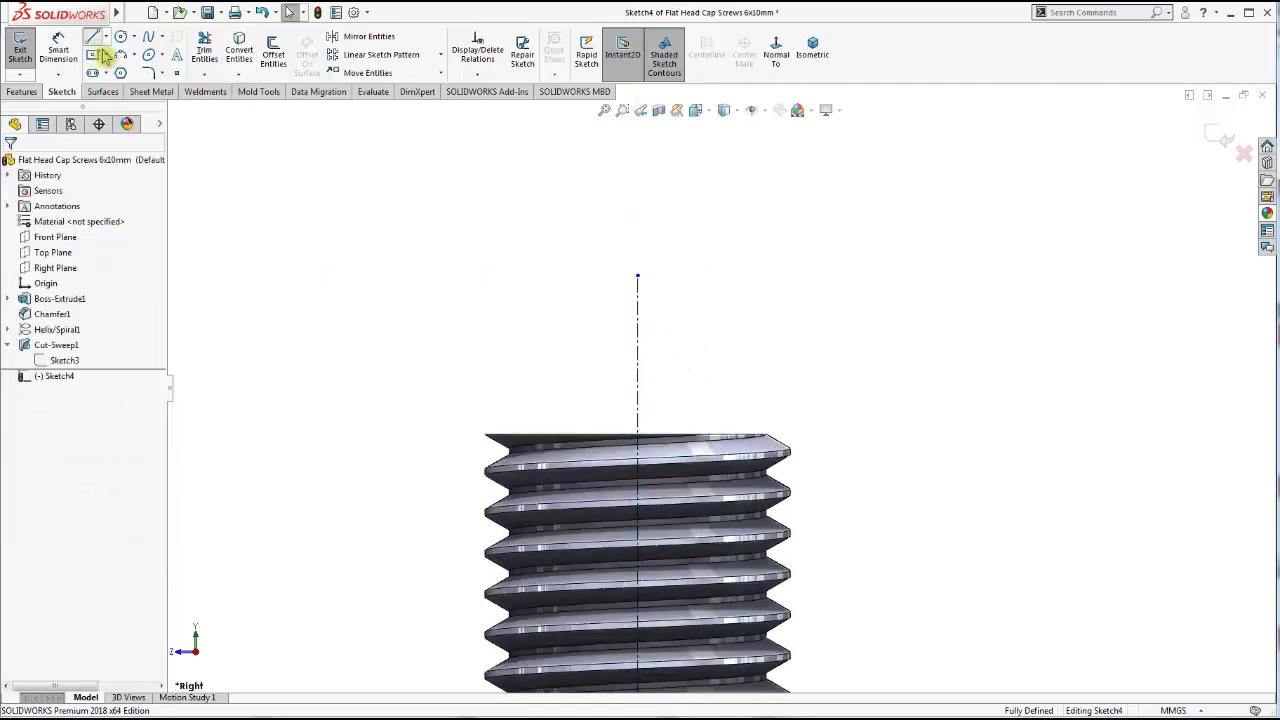
pyautogui.click(99, 46)
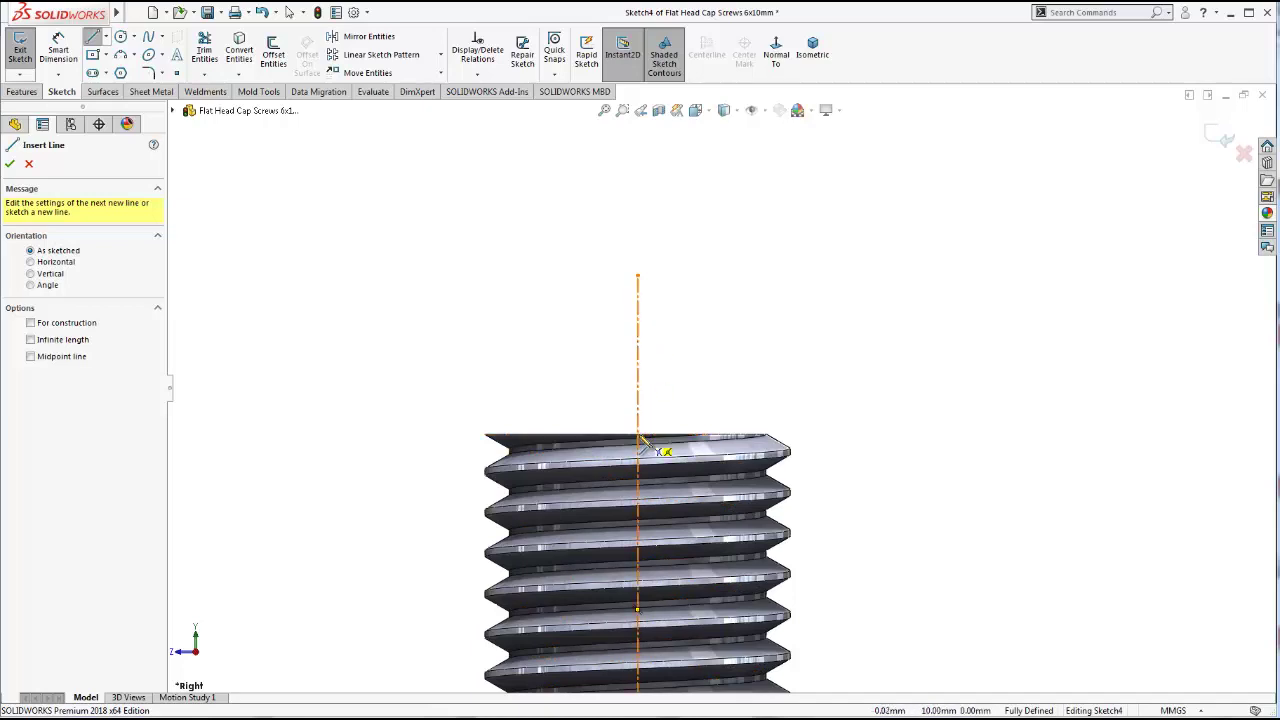
pyautogui.scroll(-2, 645, 440)
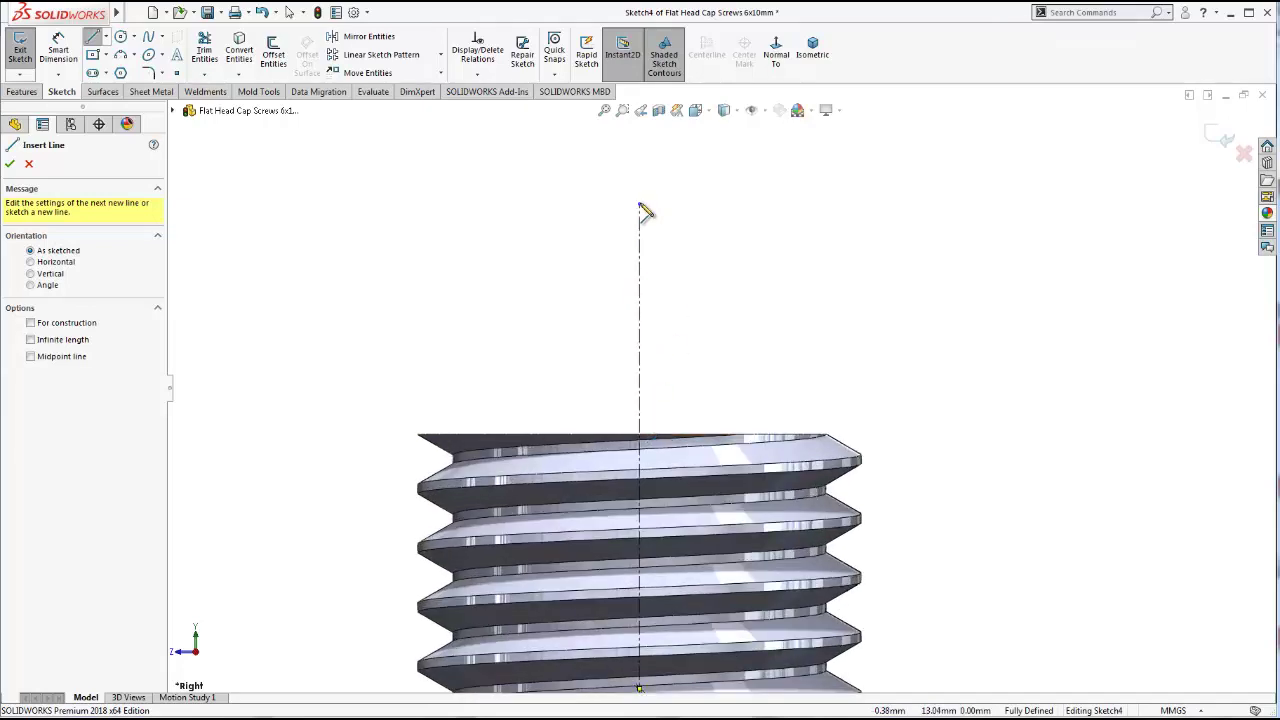
pyautogui.press('Escape')
# Drag the centerline's top point onto the screw's top edge and make it Coincident
pyautogui.click(639, 411)
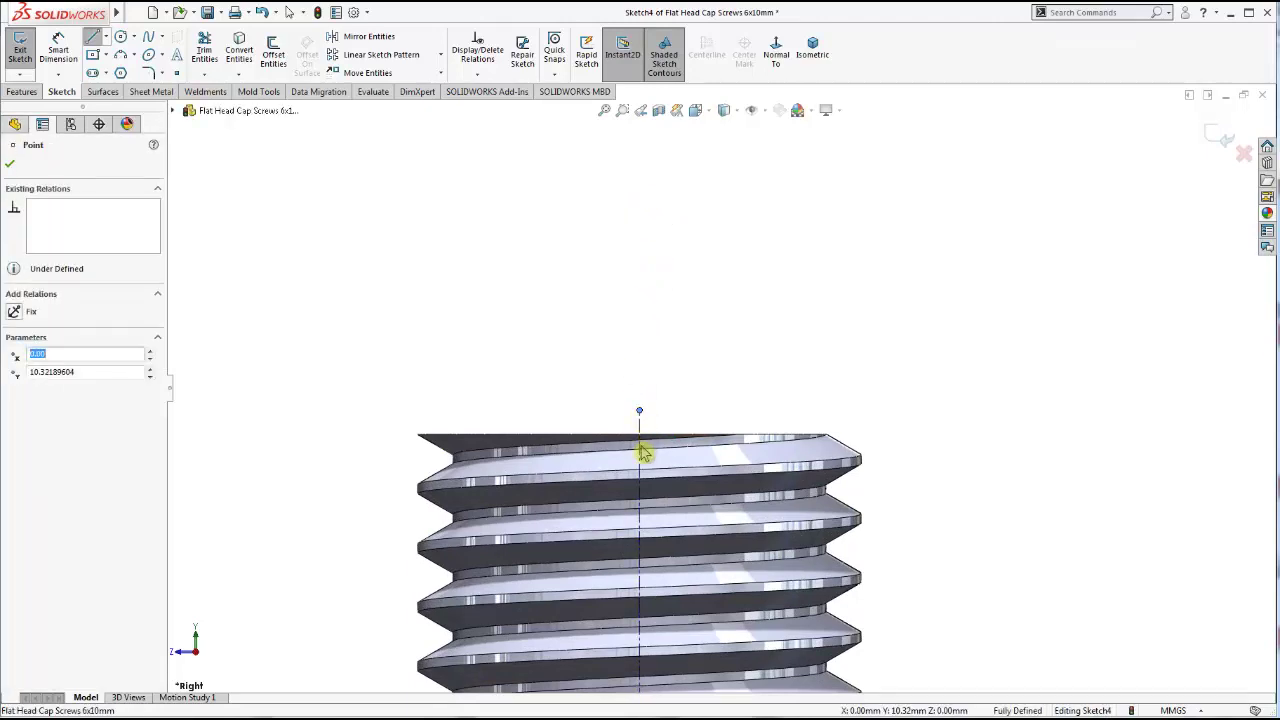
pyautogui.moveTo(639, 411)
pyautogui.mouseDown()
pyautogui.moveTo(645, 453)
pyautogui.moveTo(640, 434)
pyautogui.mouseUp()
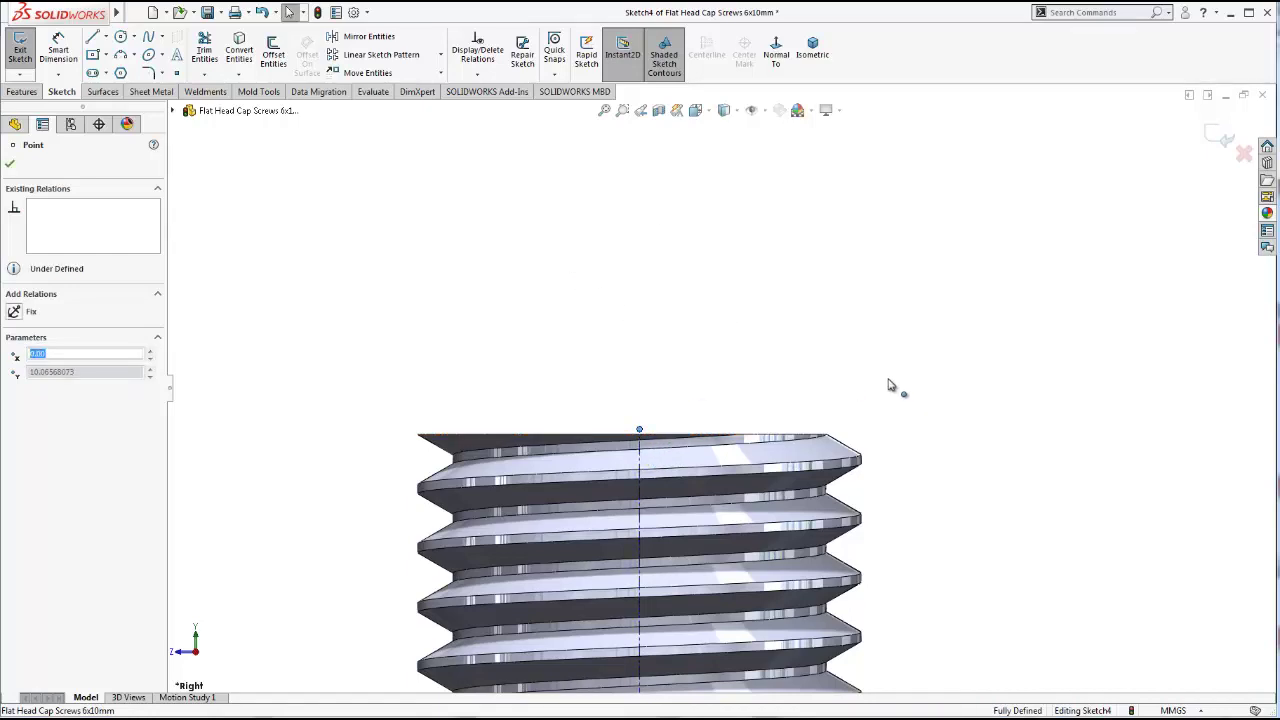
pyautogui.click(876, 338)
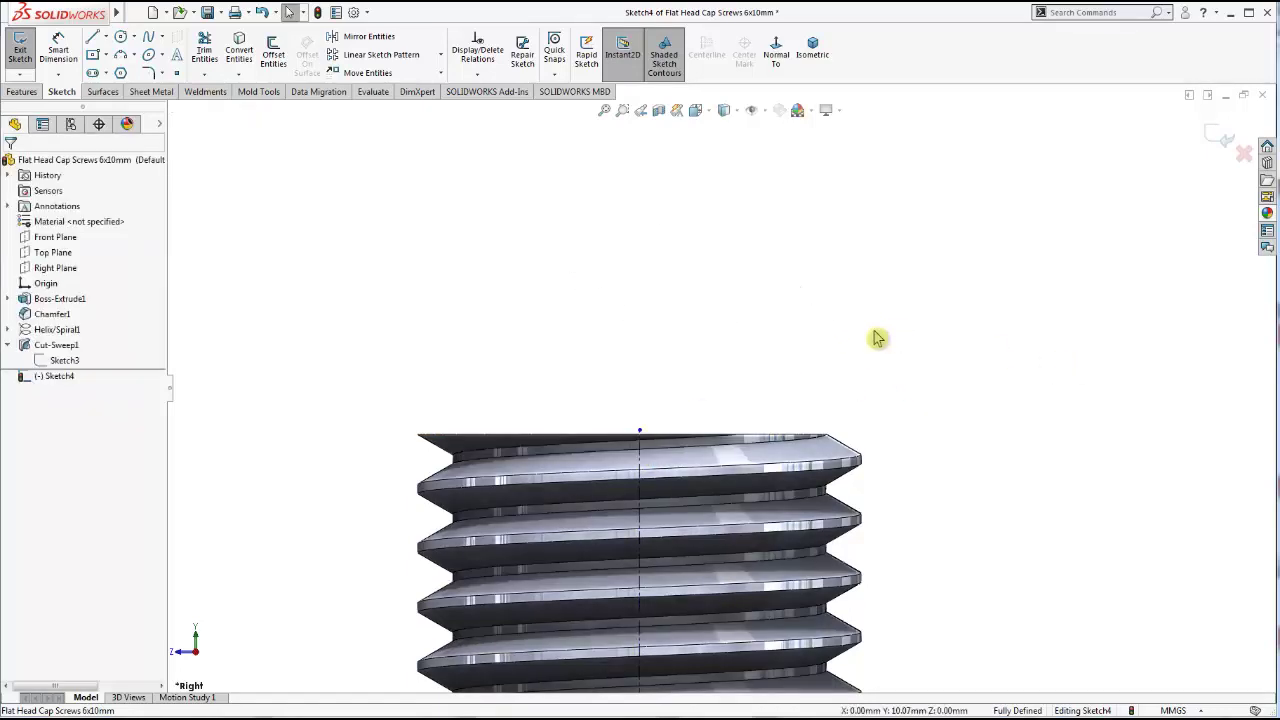
pyautogui.click(640, 431)
pyautogui.keyDown('ctrl'); pyautogui.click(628, 436); pyautogui.keyUp('ctrl')
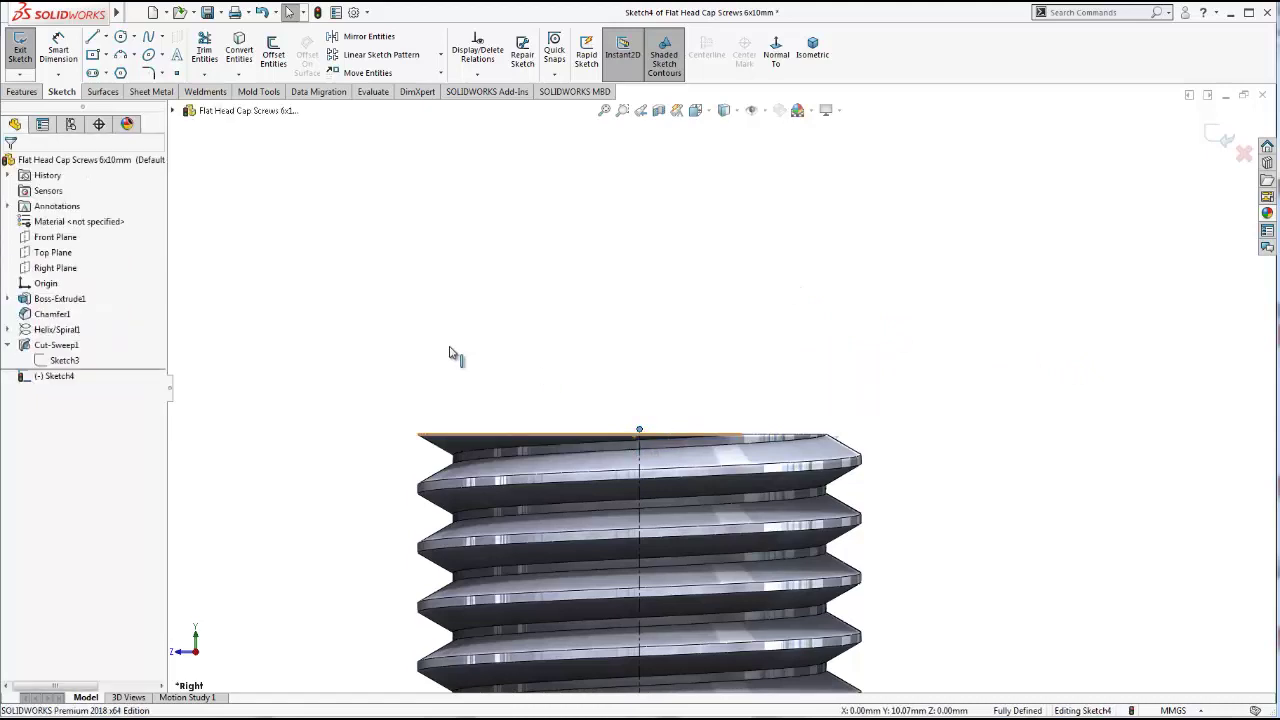
pyautogui.click(15, 407)
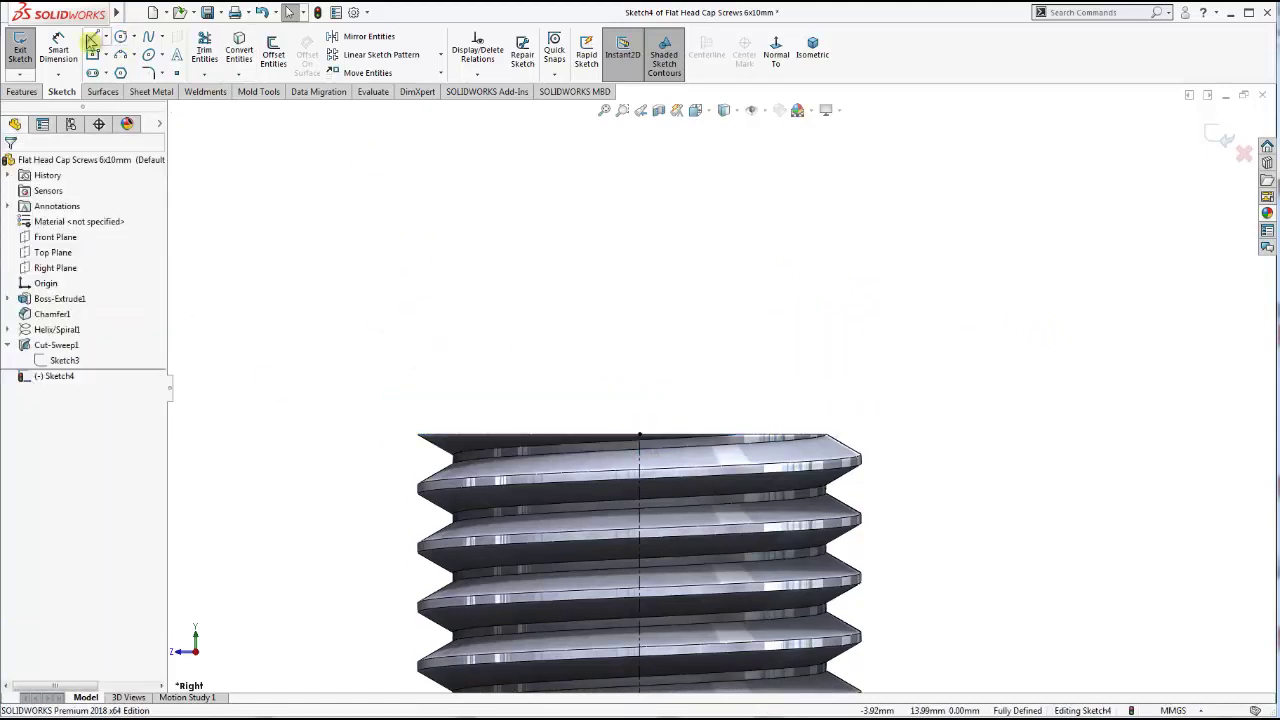
# Draw the closed head outline: axis edge, flat top, slanted side to the thread corner, and bottom edge
pyautogui.click(92, 36)
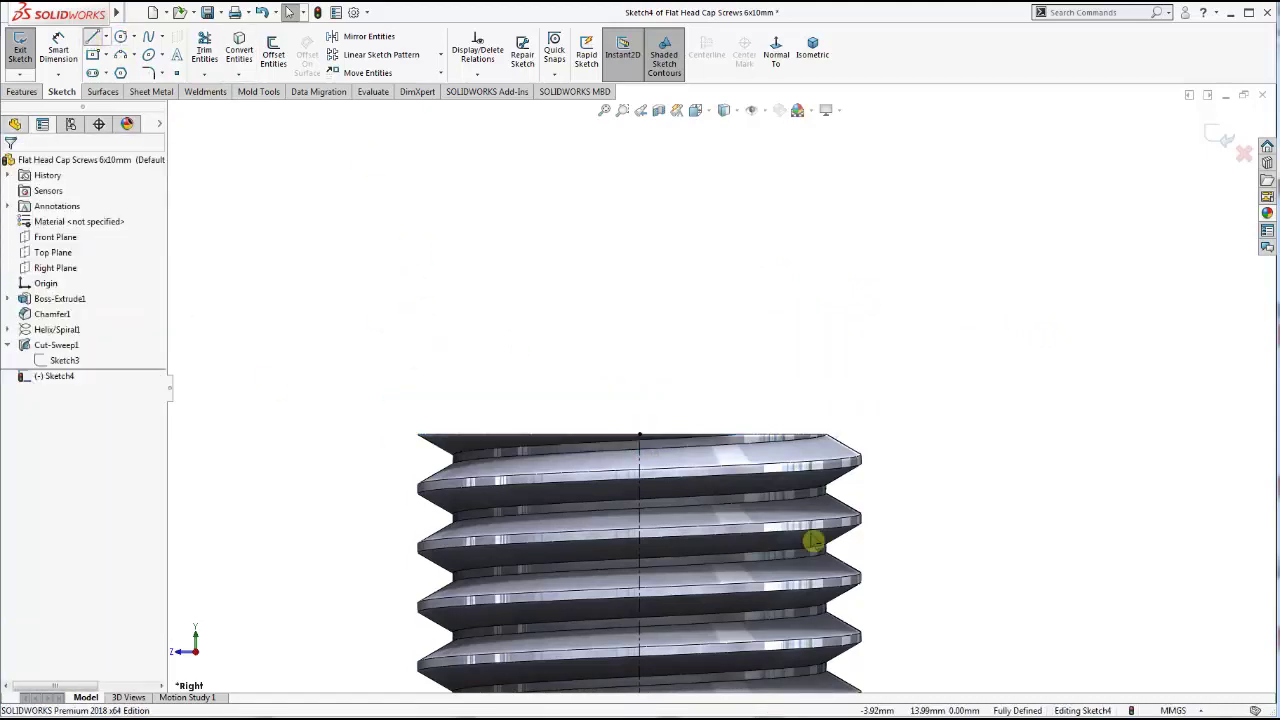
pyautogui.click(640, 436)
pyautogui.click(639, 238)
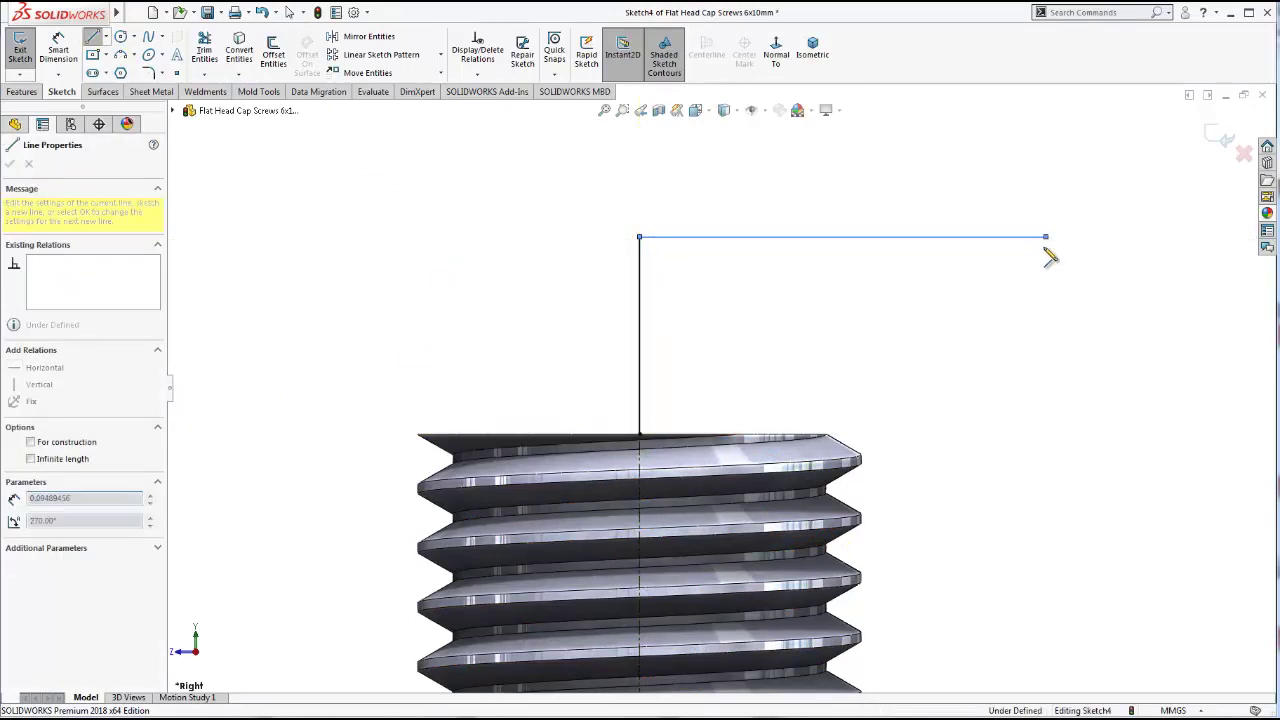
pyautogui.click(1046, 238)
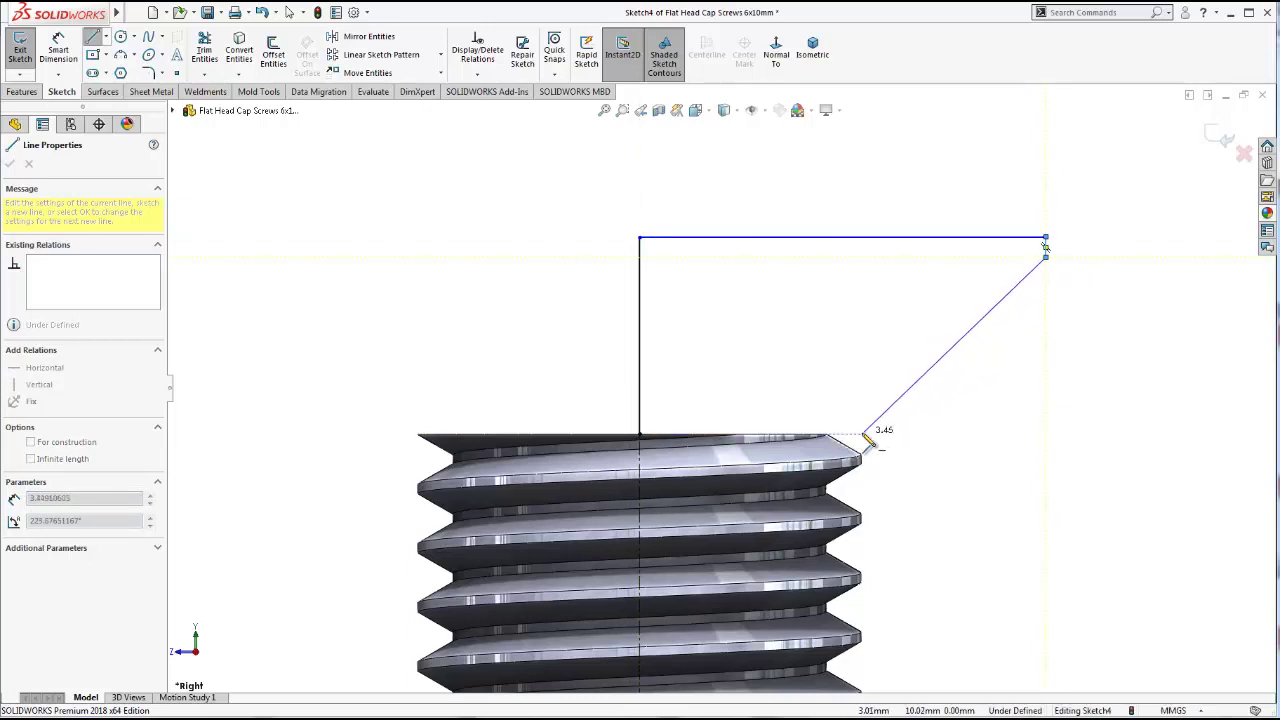
pyautogui.click(867, 433)
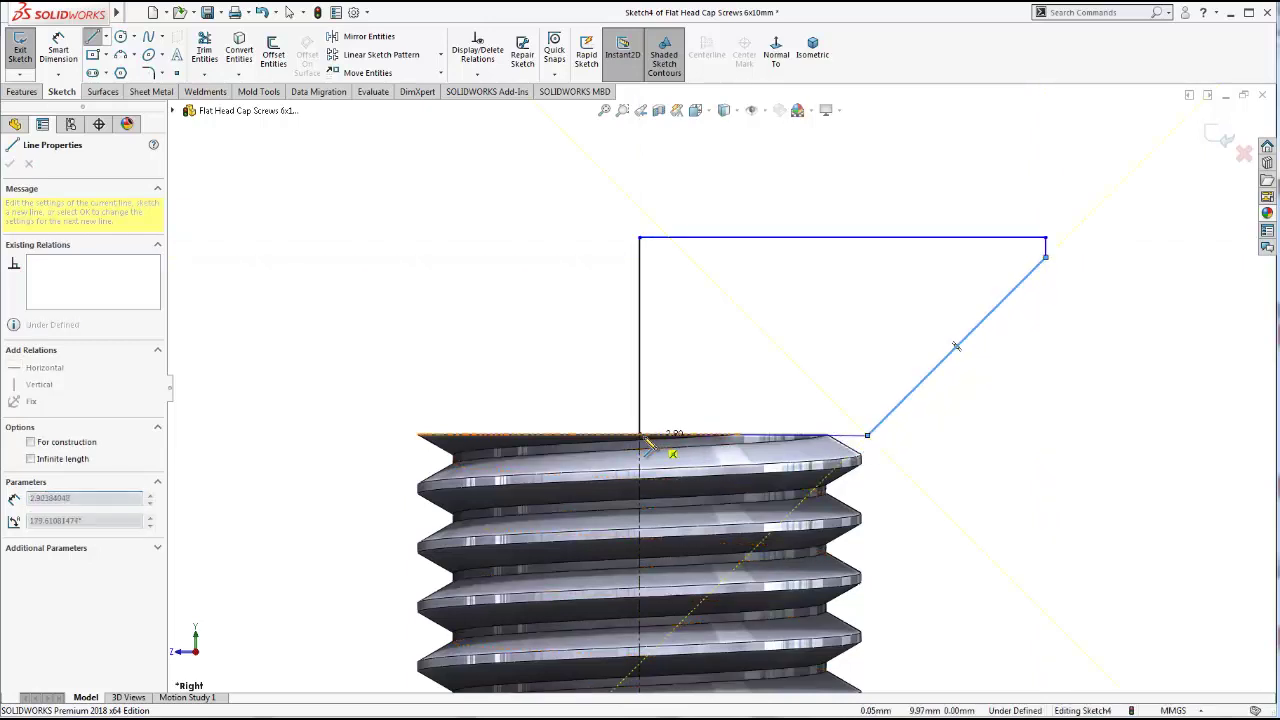
pyautogui.click(640, 435)
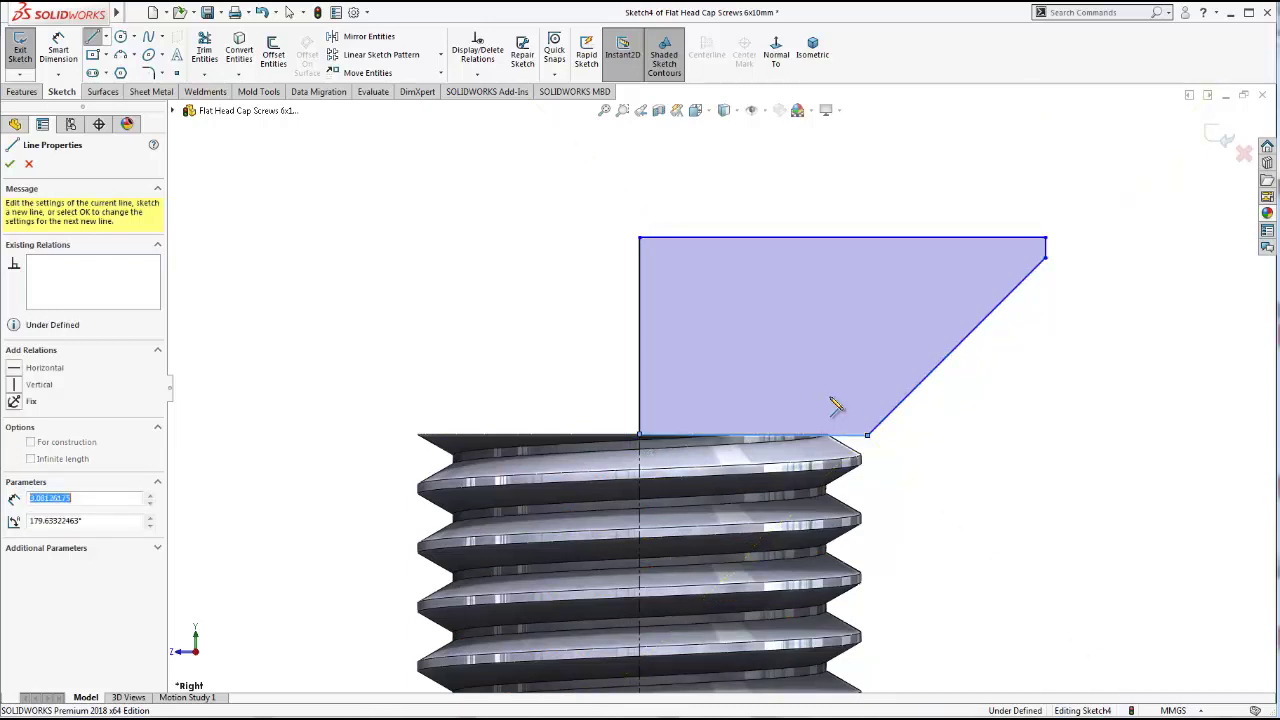
pyautogui.press('Escape')
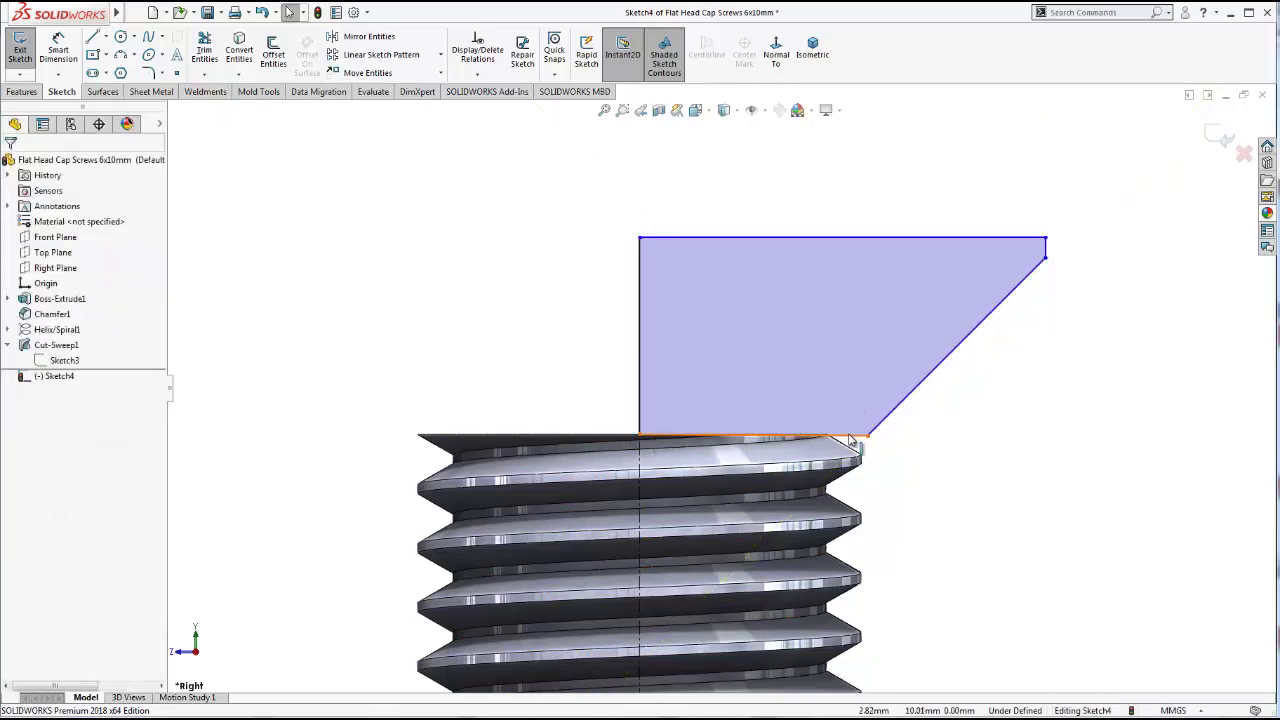
pyautogui.click(848, 436)
pyautogui.keyDown('ctrl'); pyautogui.click(781, 238); pyautogui.keyUp('ctrl')
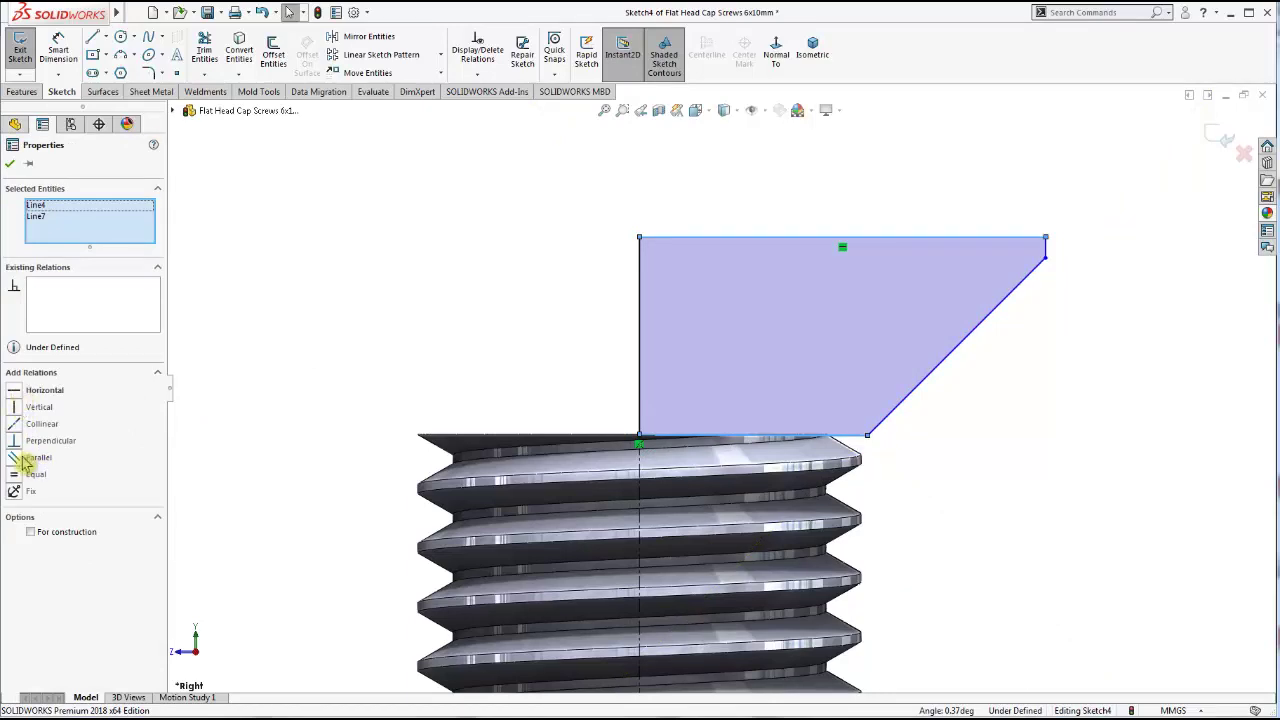
# Make the top and bottom edges parallel and dimension the top edge 6 mm
pyautogui.click(335, 365)
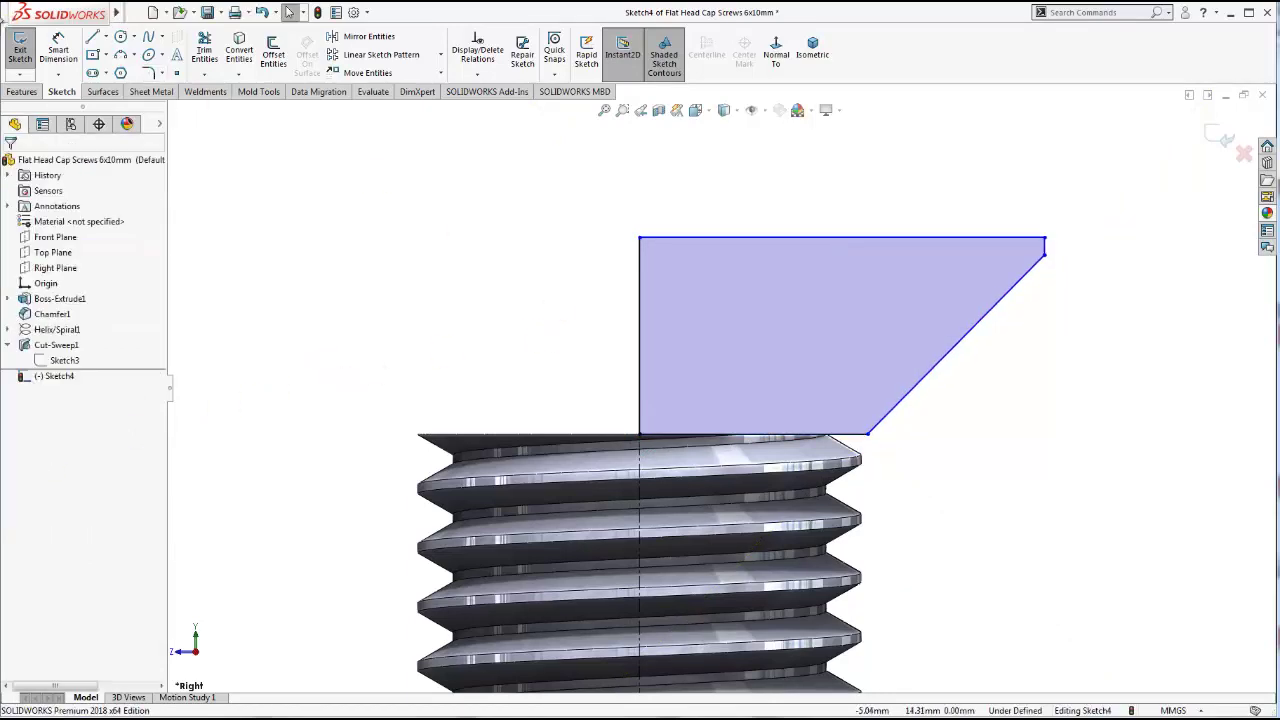
pyautogui.click(58, 50)
pyautogui.click(827, 241)
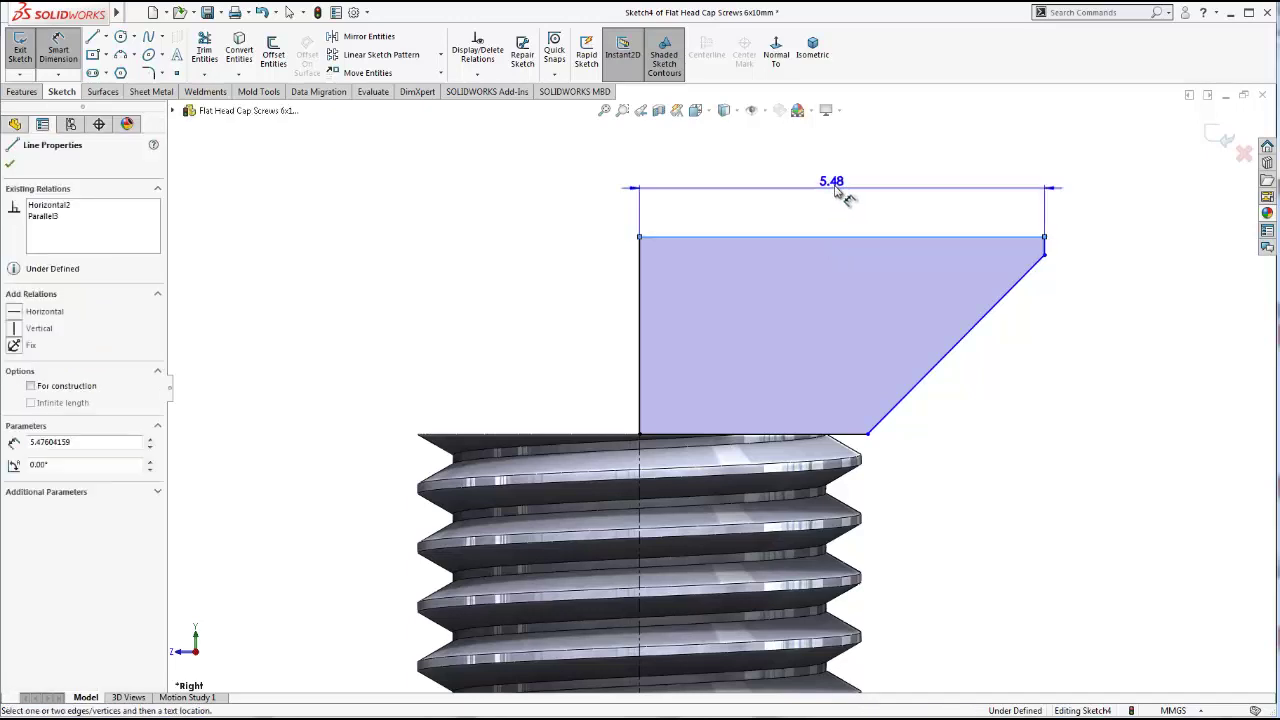
pyautogui.click(839, 194)
pyautogui.write('6')
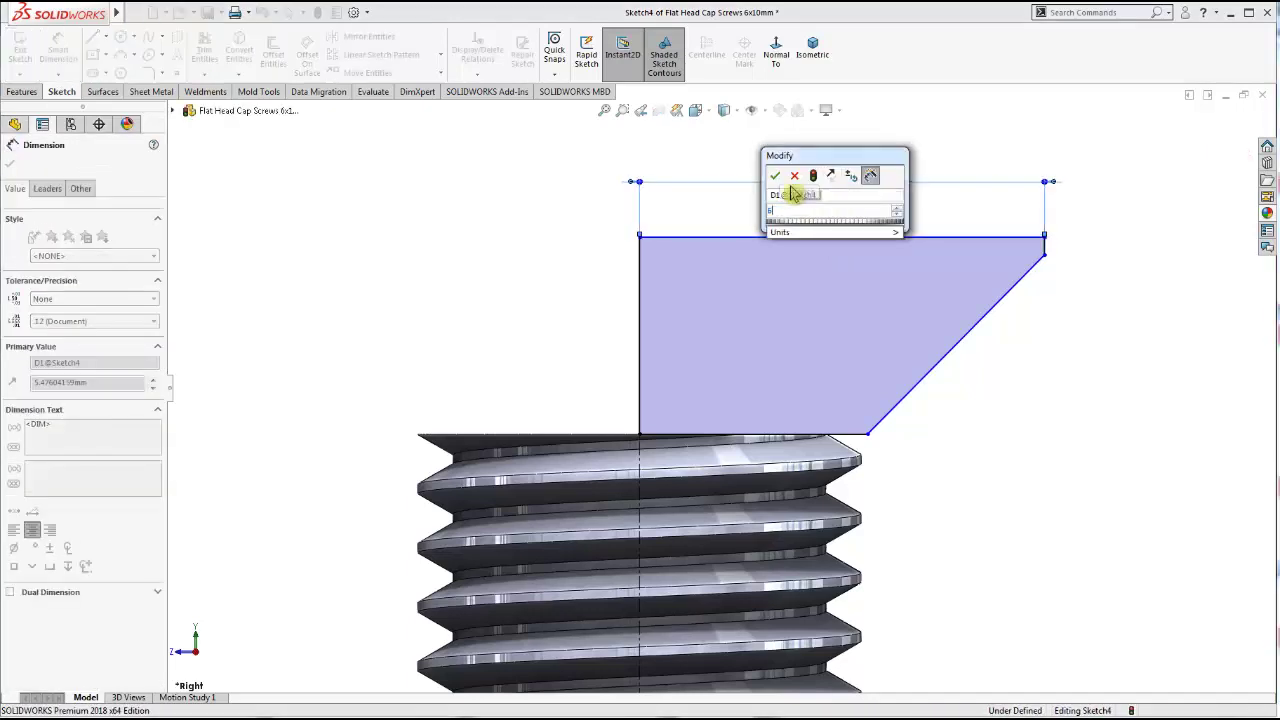
pyautogui.click(775, 175)
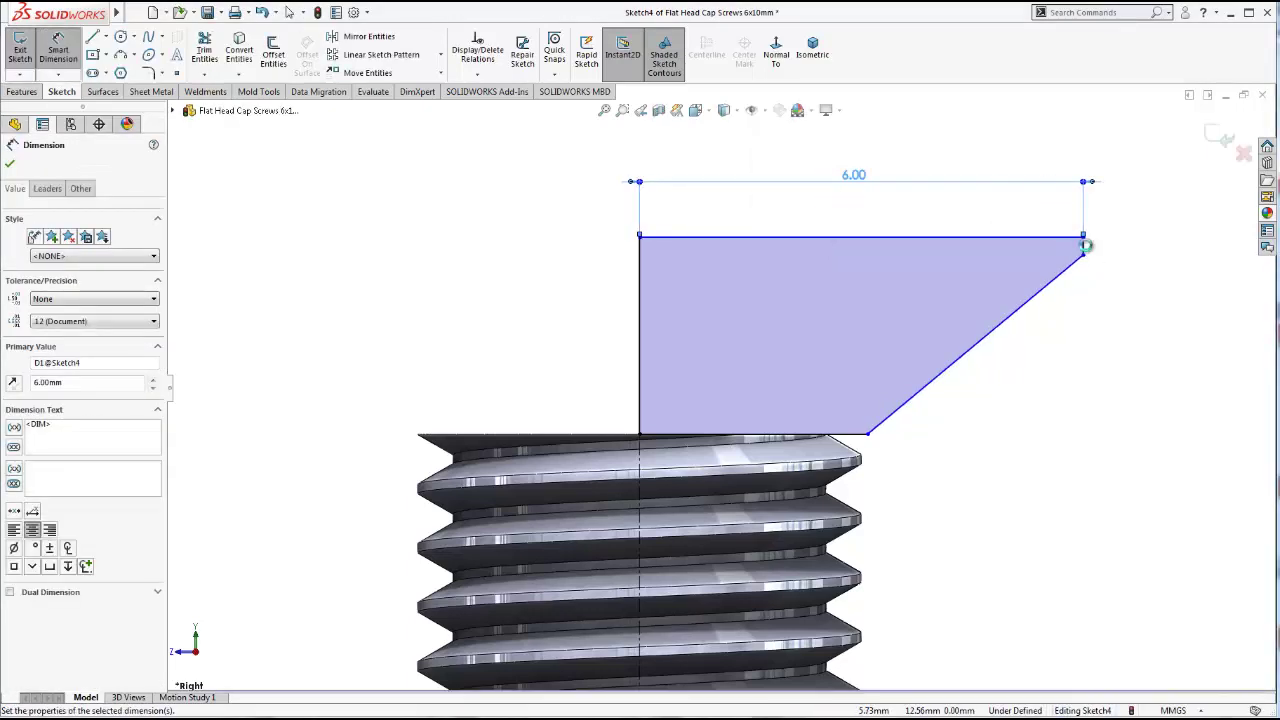
pyautogui.click(912, 460)
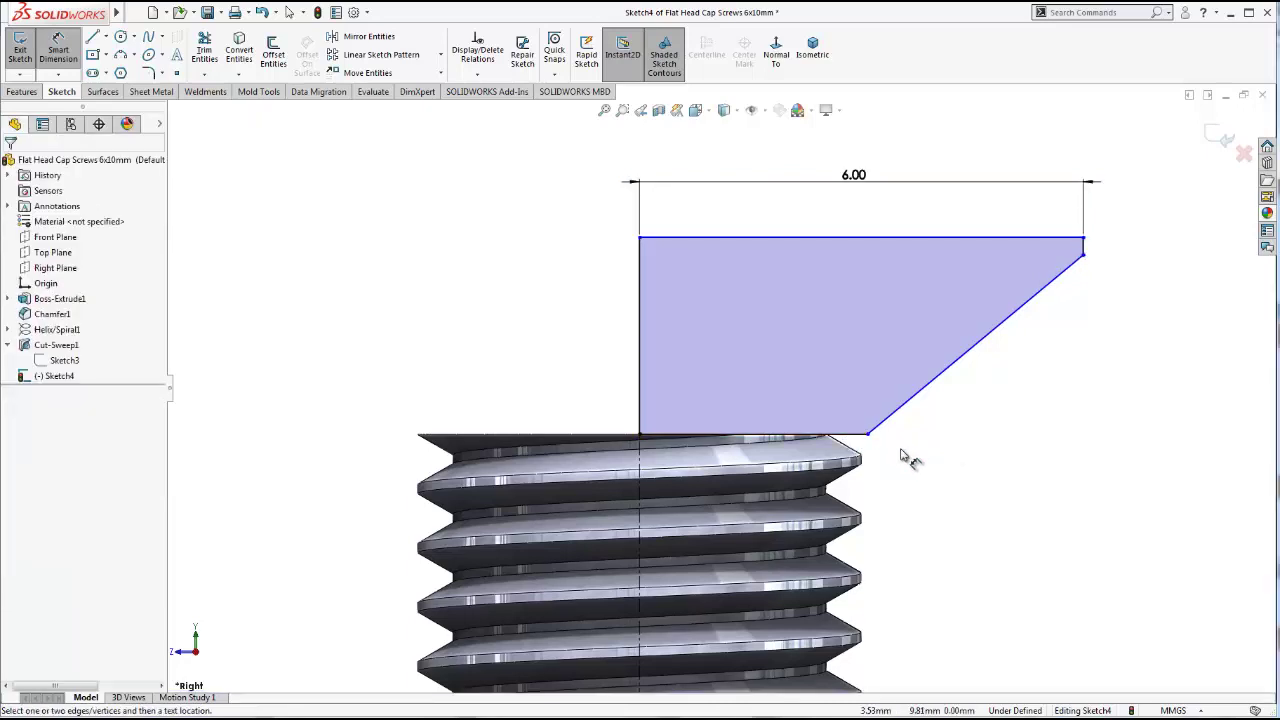
pyautogui.press('Escape')
# Dimension the slanted edge's lower end 3 mm from the axis
pyautogui.click(868, 435)
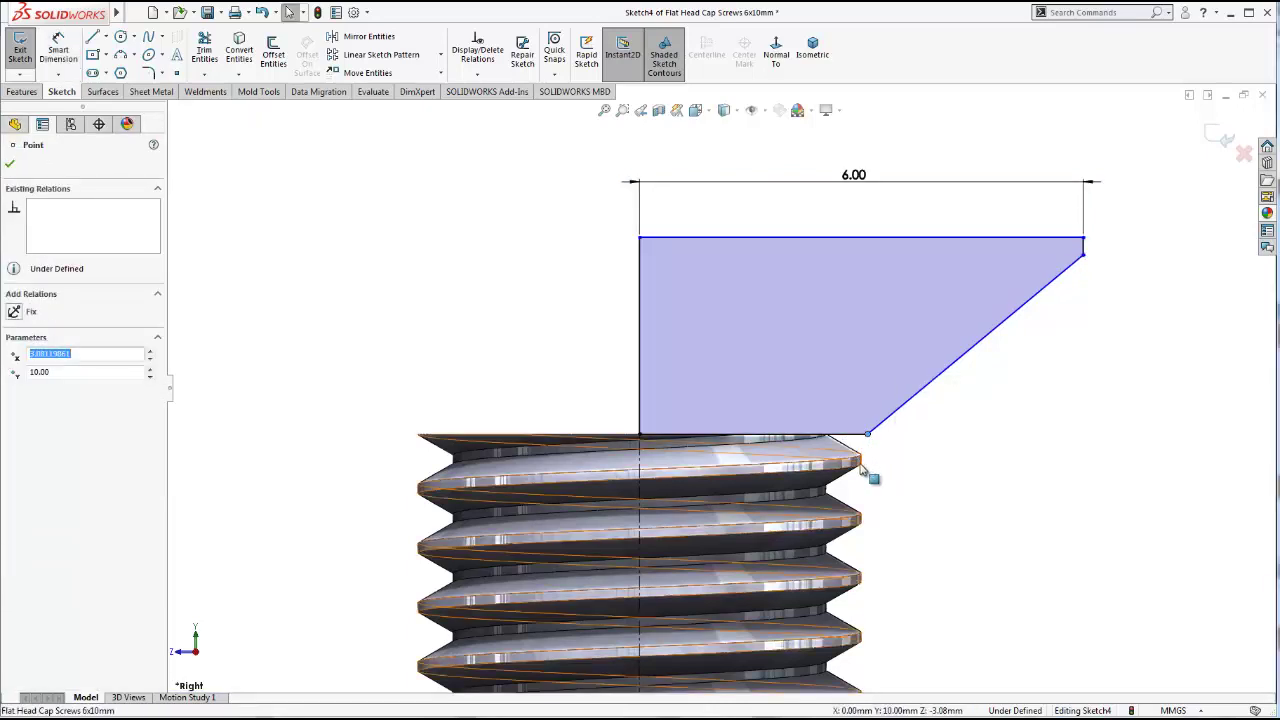
pyautogui.keyDown('ctrl'); pyautogui.click(866, 465); pyautogui.keyUp('ctrl')
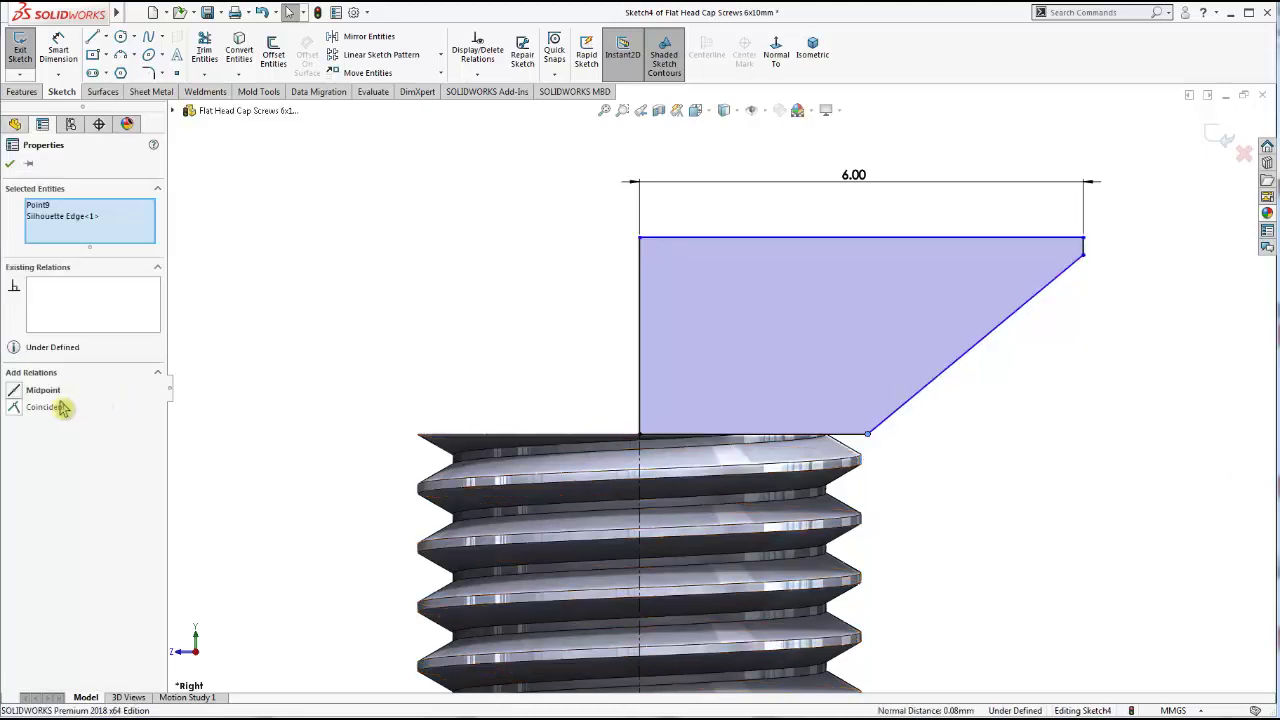
pyautogui.press('Escape')
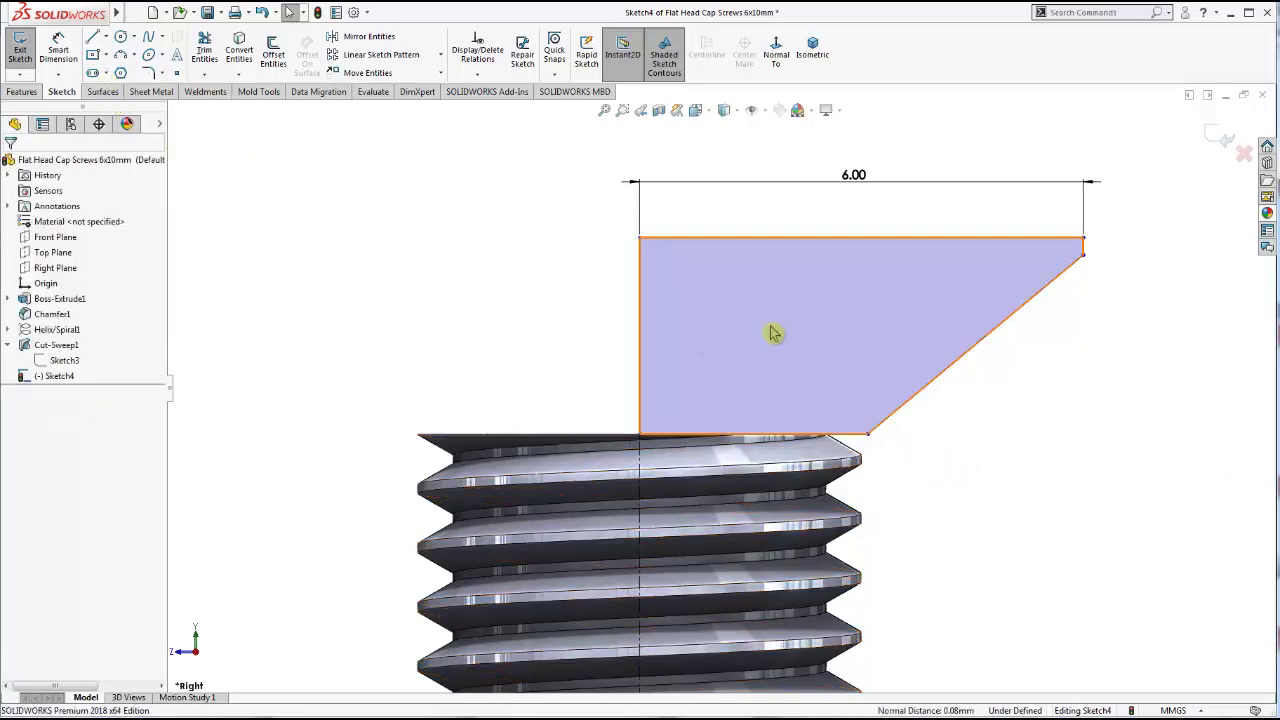
pyautogui.click(58, 52)
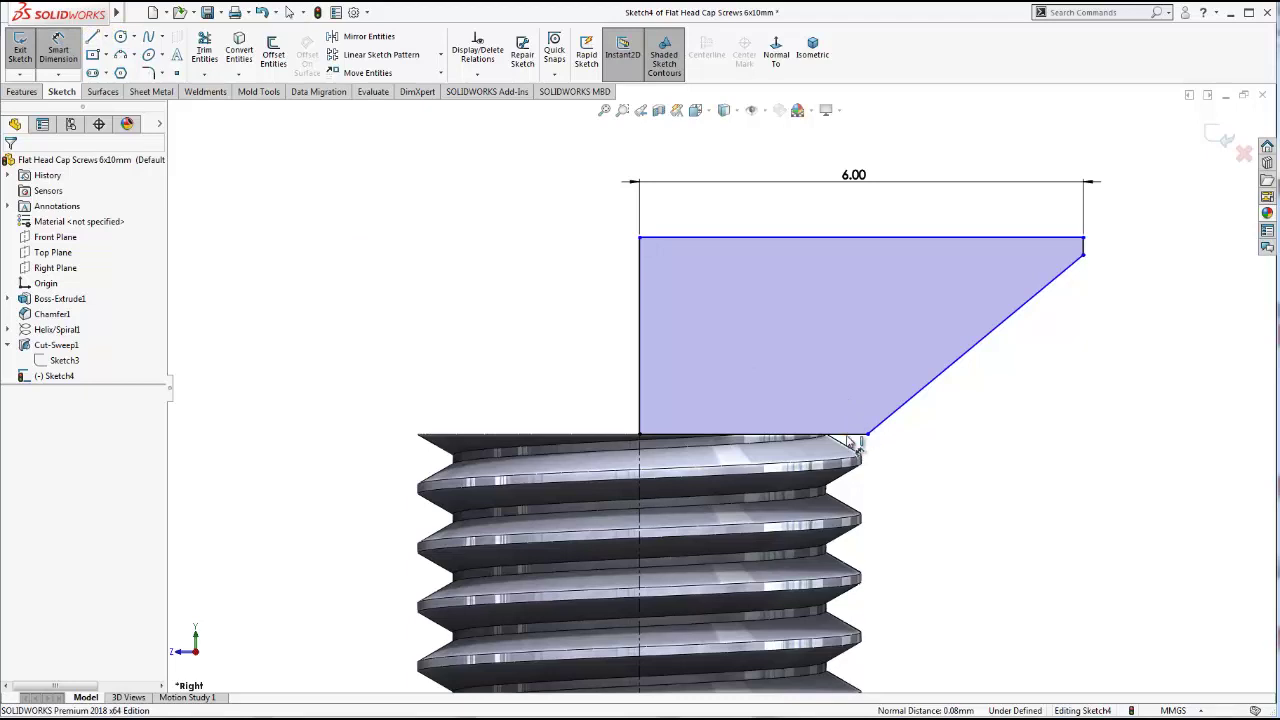
pyautogui.click(850, 457)
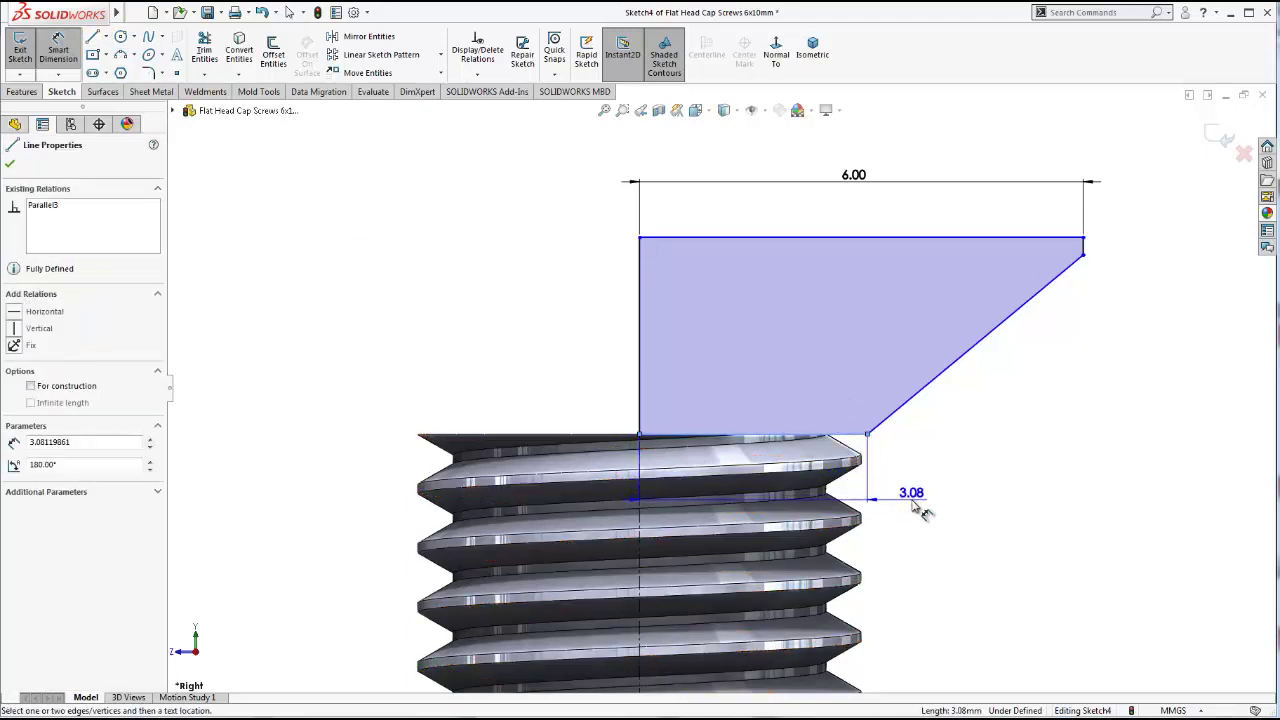
pyautogui.click(925, 503)
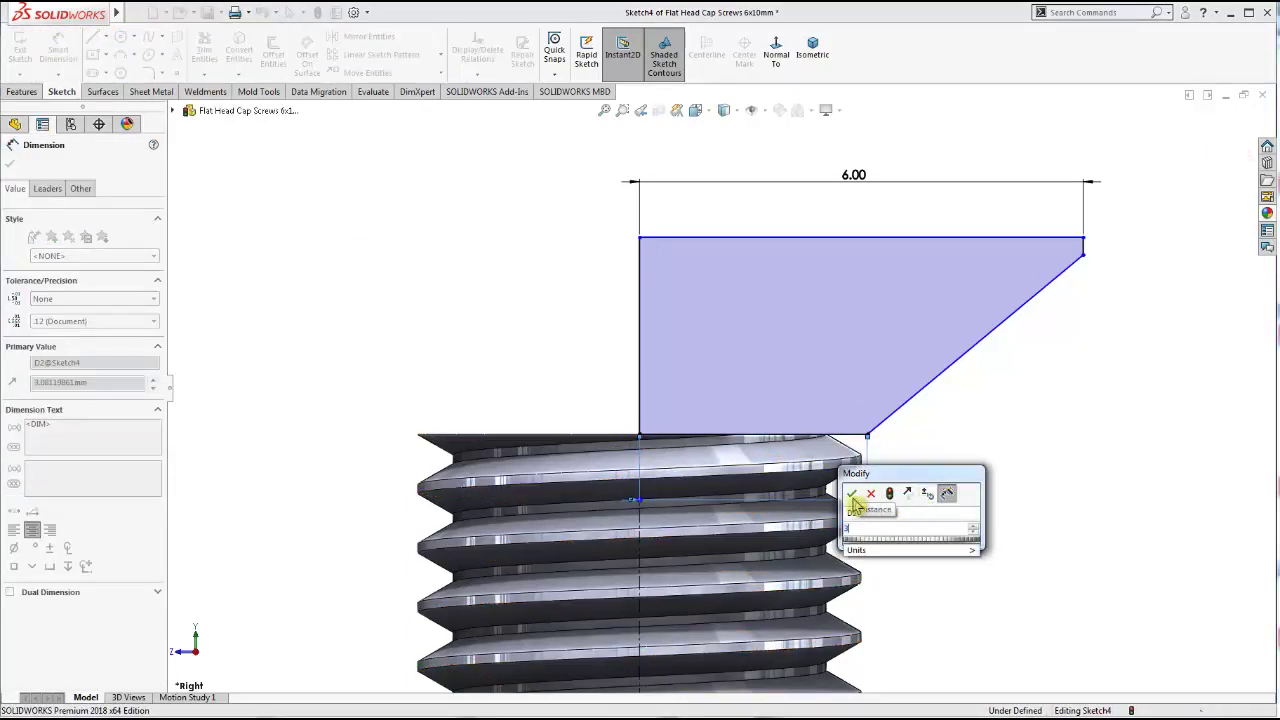
pyautogui.click(851, 496)
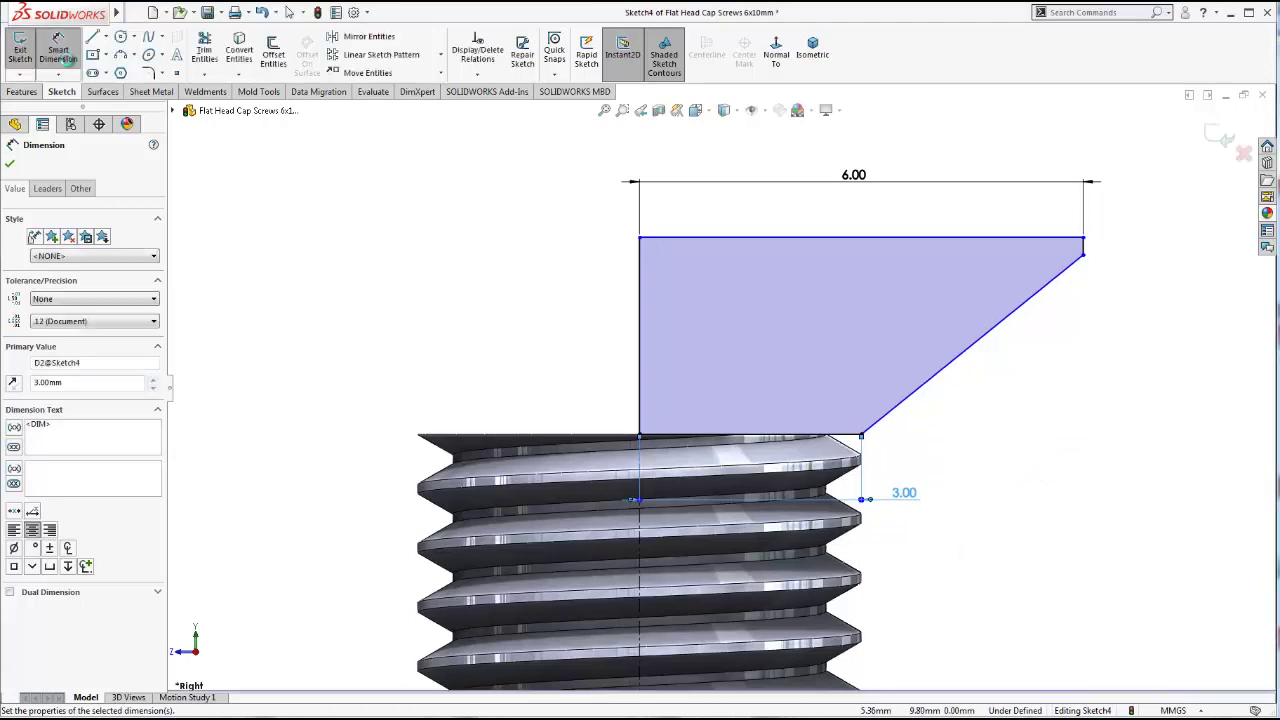
pyautogui.click(58, 48)
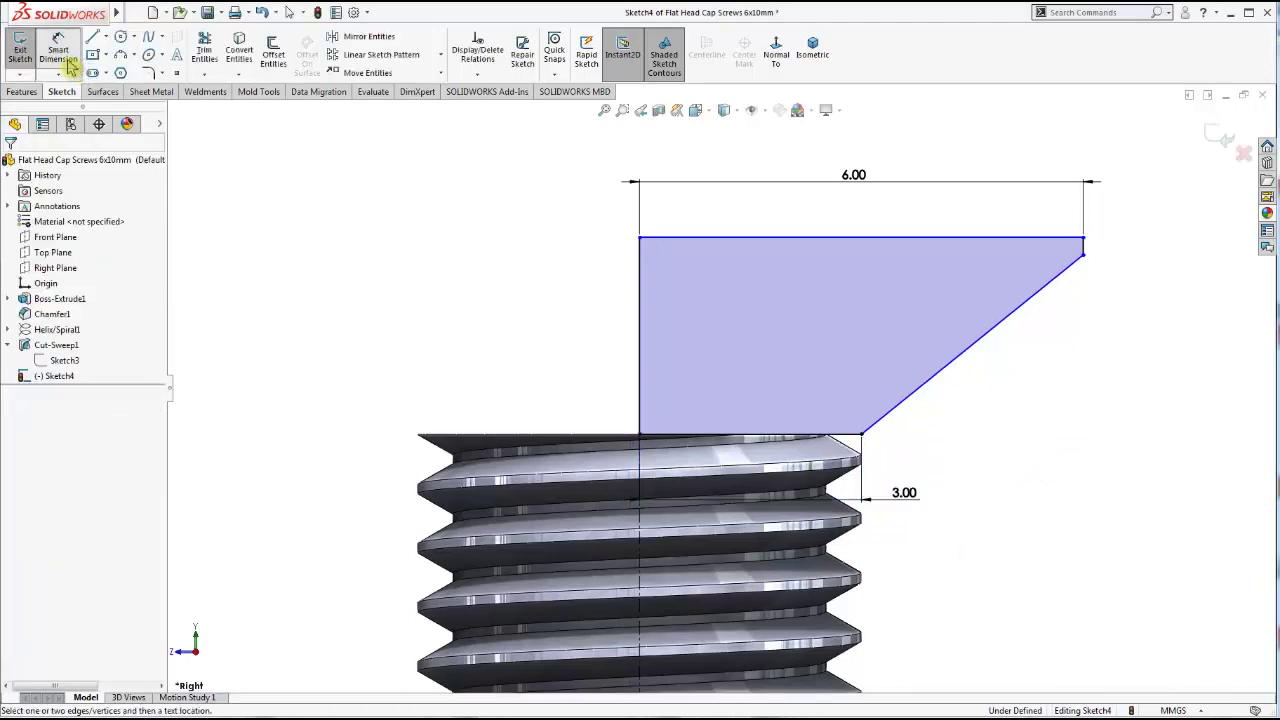
# Add a 0.20 mm vertical offset dimension at the top right corner
pyautogui.click(60, 52)
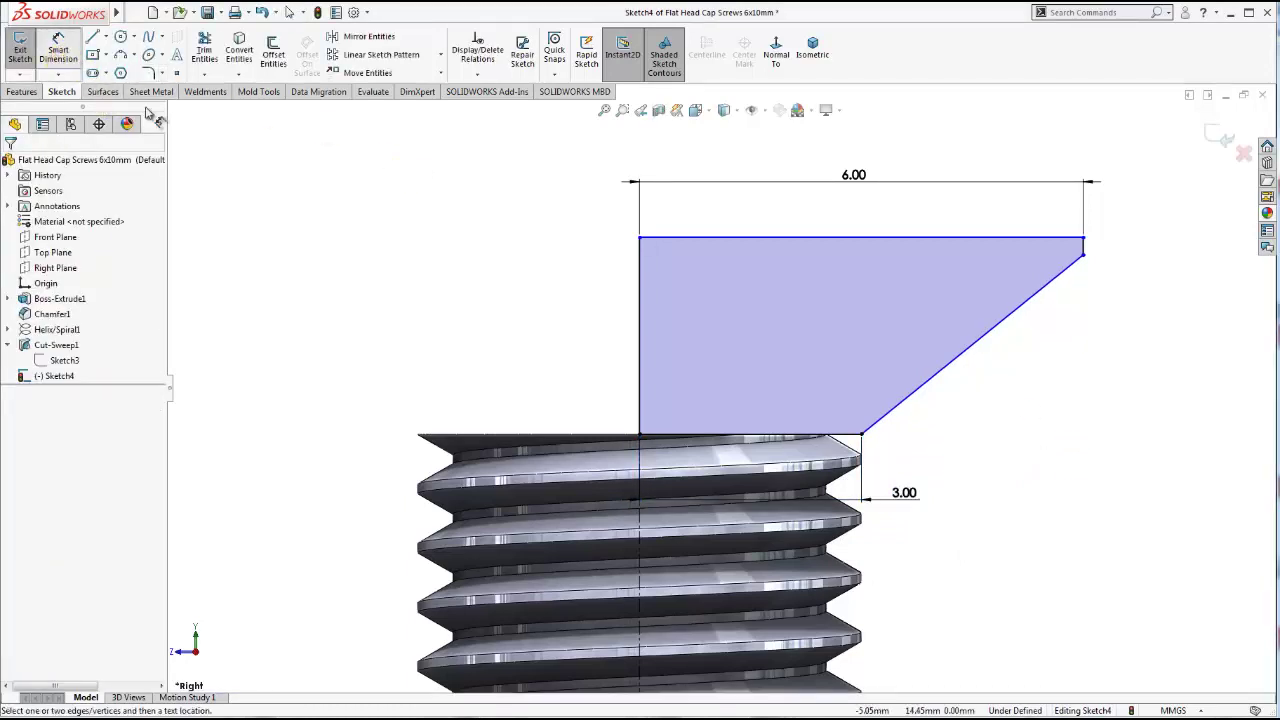
pyautogui.click(1115, 250)
pyautogui.click(1145, 300)
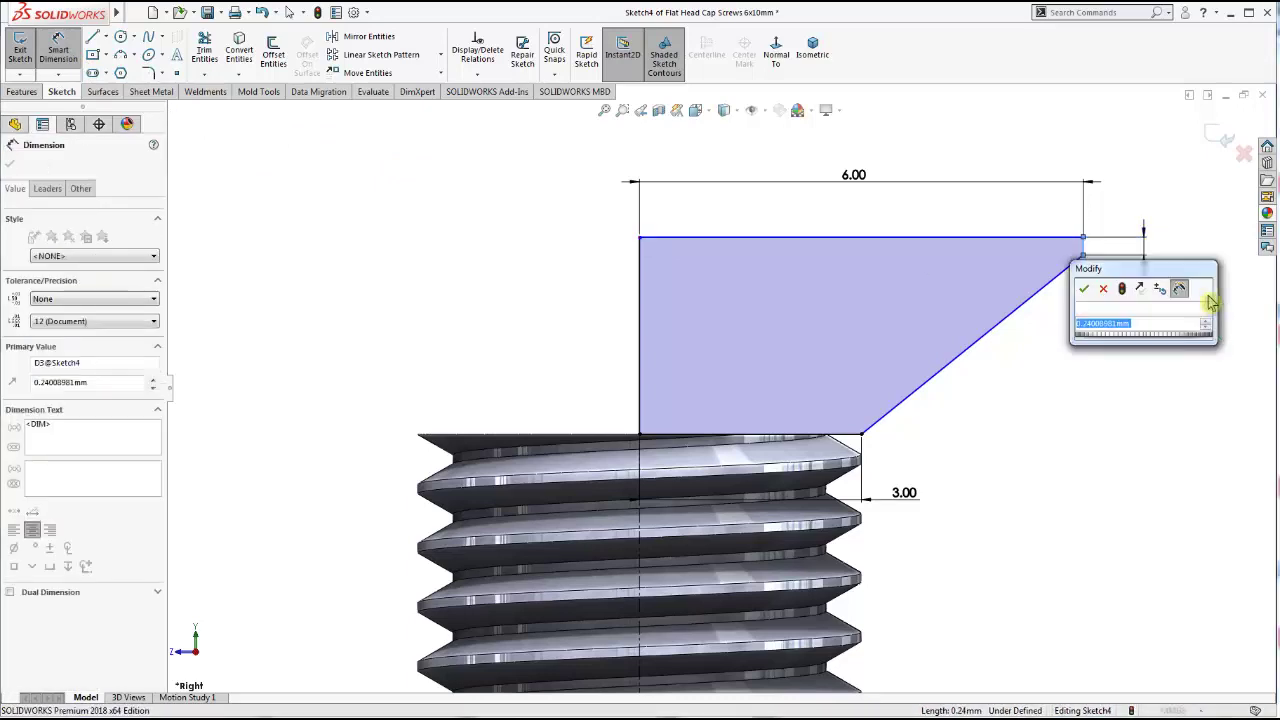
pyautogui.write('0.')
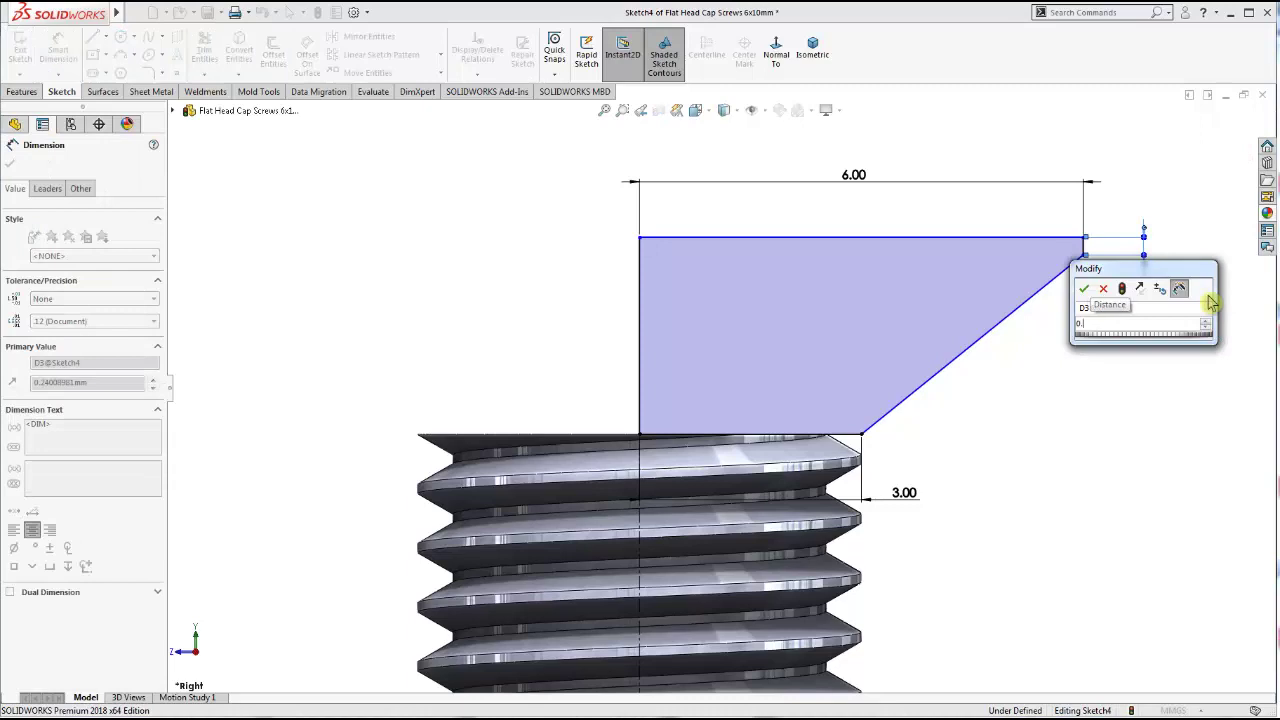
pyautogui.write('2')
pyautogui.press('Return')
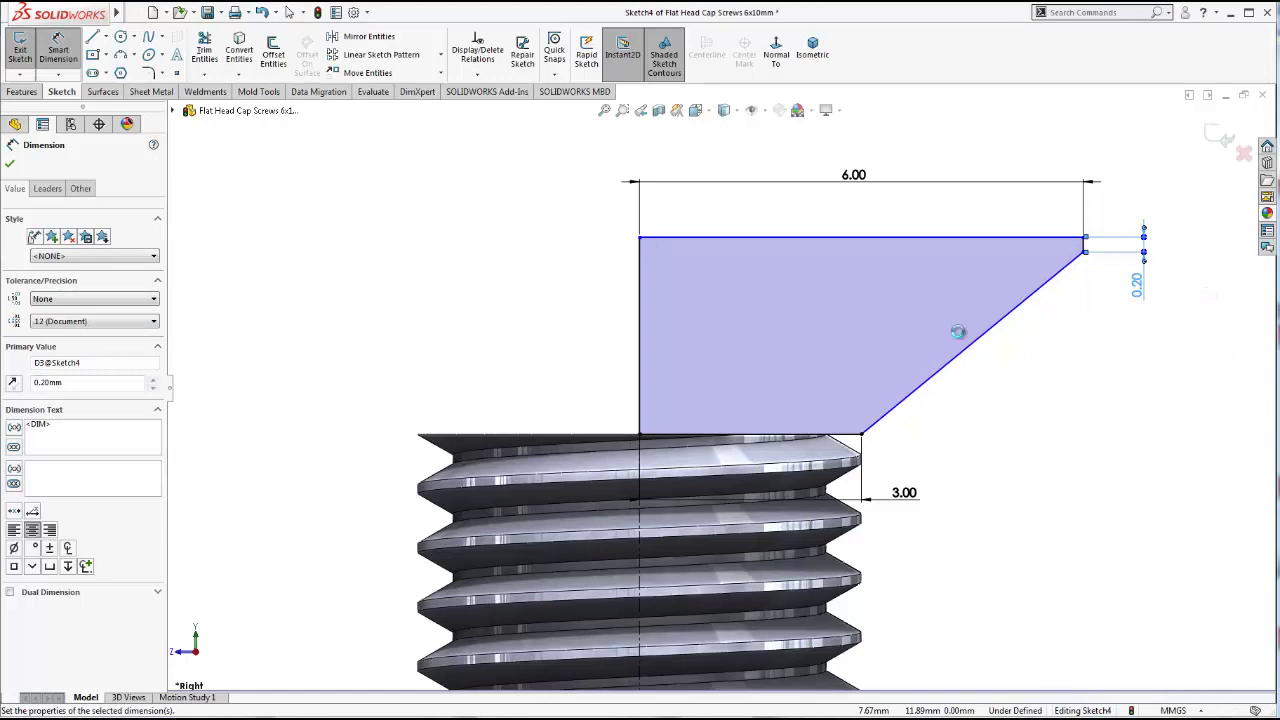
pyautogui.press('Escape')
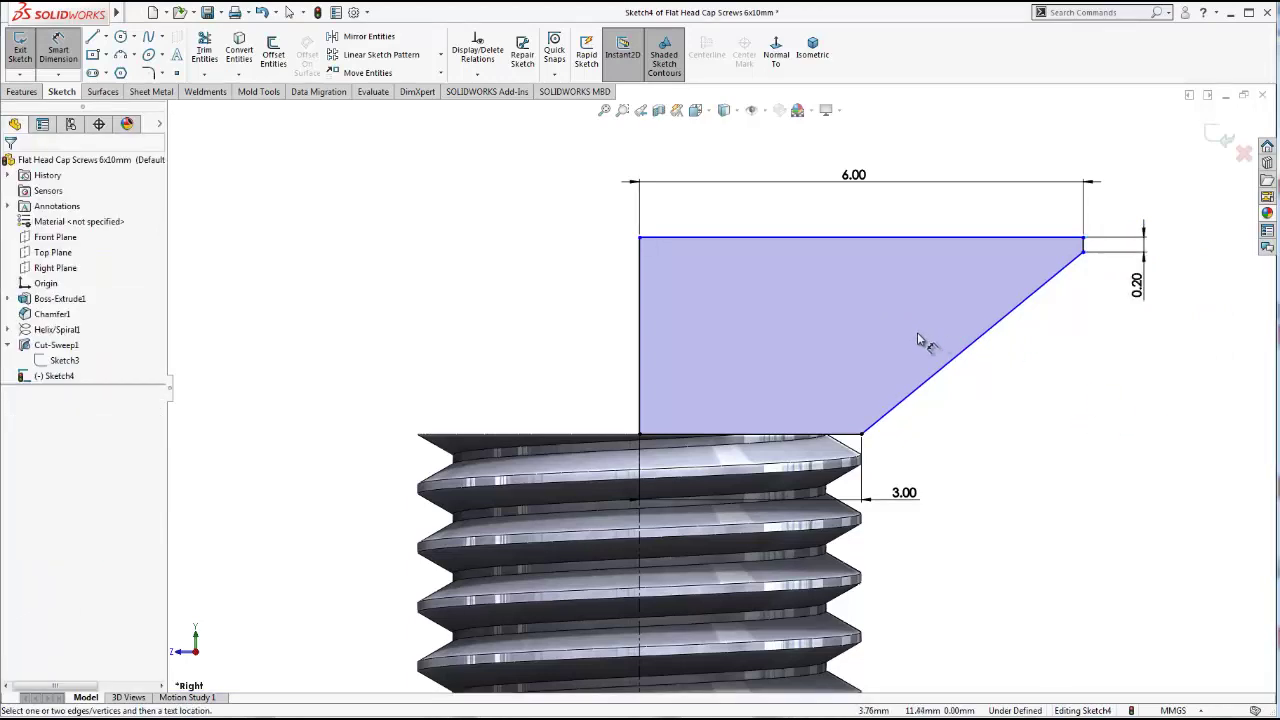
# Dimension the head height 3.30 mm, leaving the sketch fully defined
pyautogui.click(641, 275)
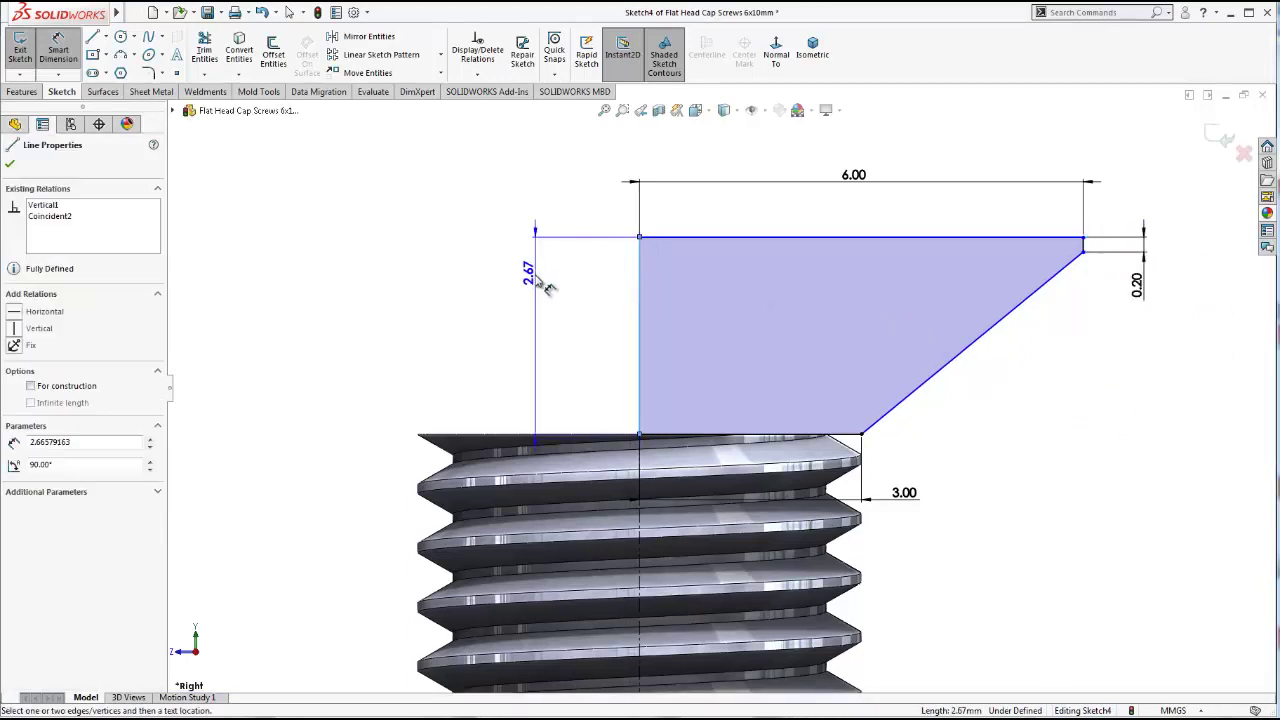
pyautogui.click(530, 292)
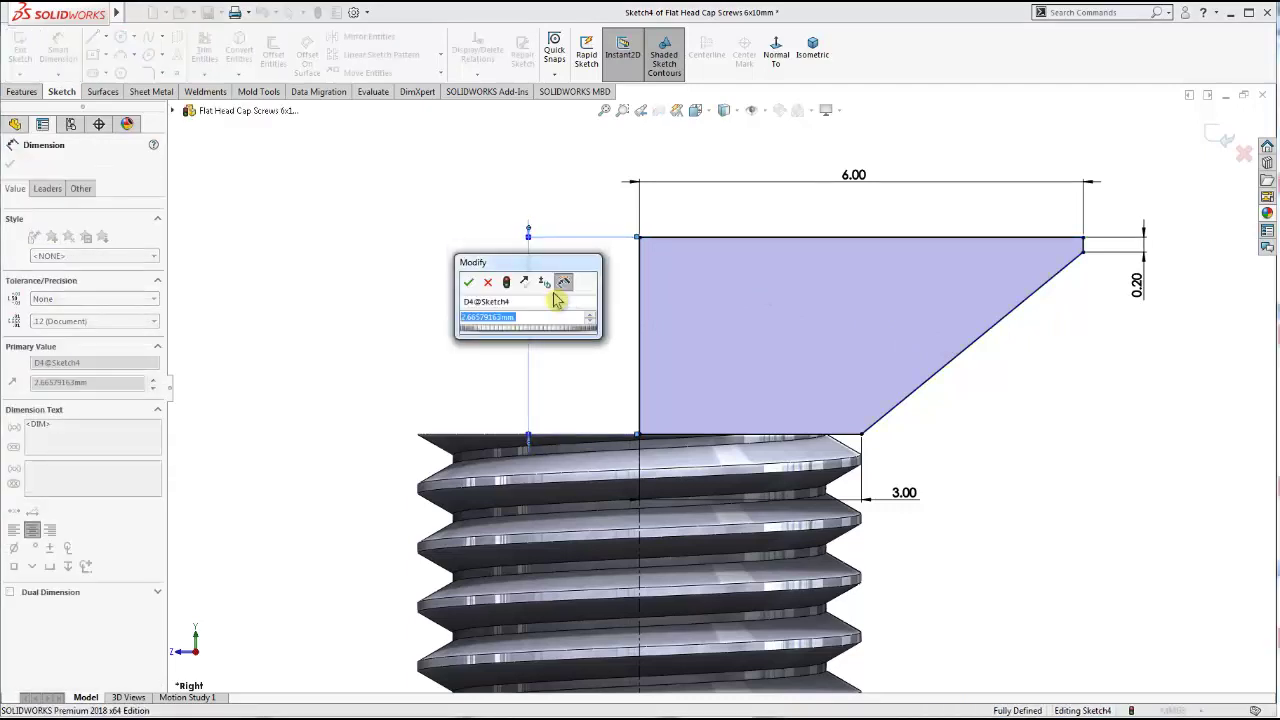
pyautogui.write('3.3')
pyautogui.press('Return')
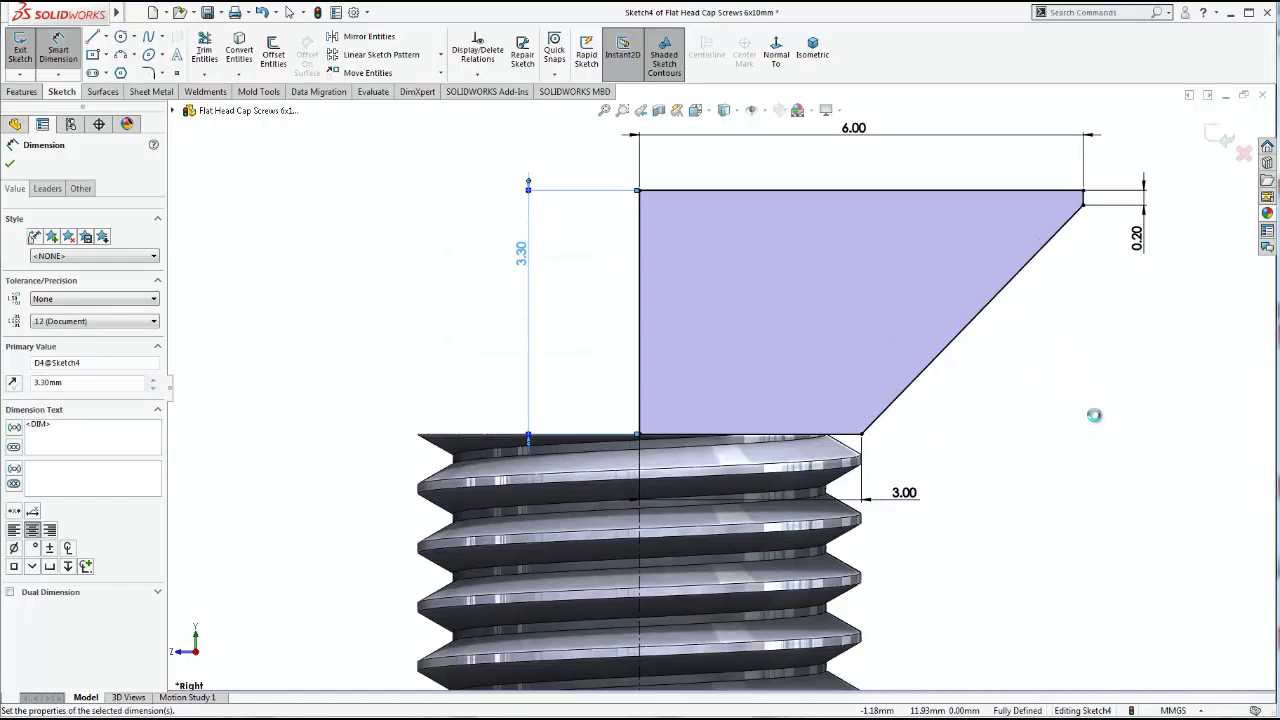
pyautogui.press('Escape')
pyautogui.scroll(3, 1093, 423)
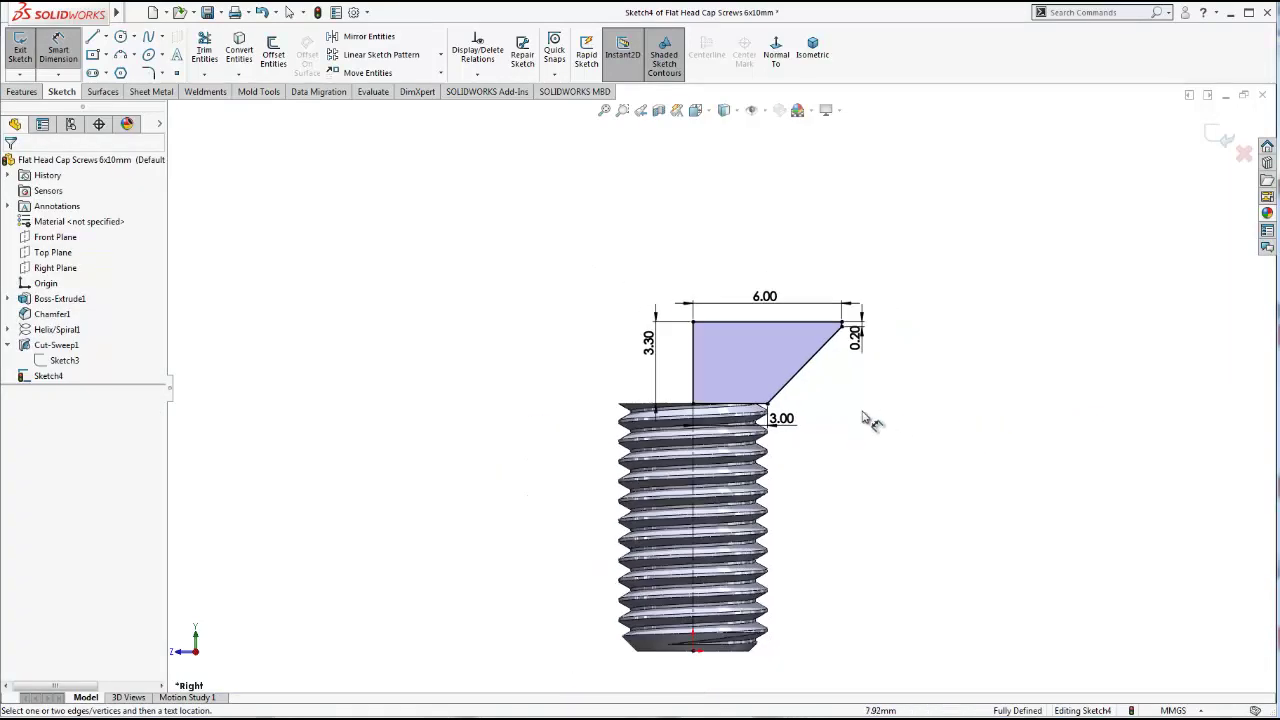
pyautogui.scroll(-2, 745, 418)
pyautogui.scroll(2, 757, 411)
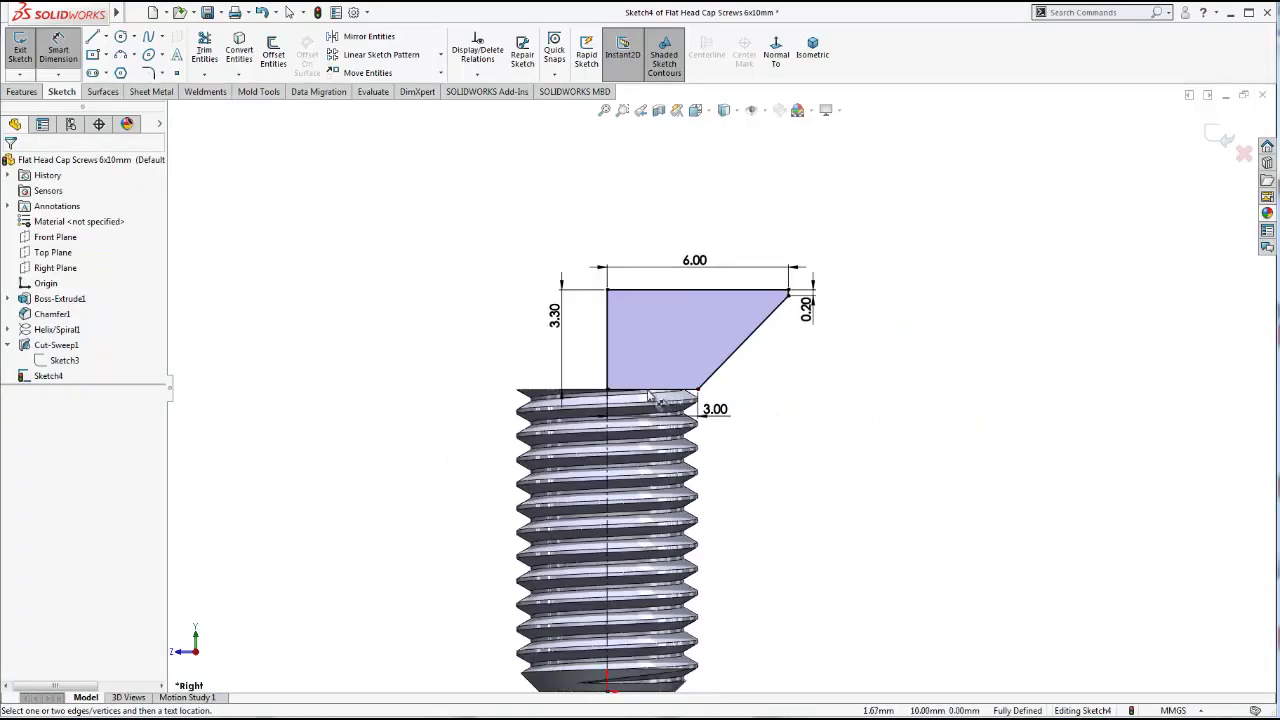
pyautogui.scroll(1, 657, 401)
pyautogui.scroll(1, 690, 402)
pyautogui.scroll(-1, 677, 398)
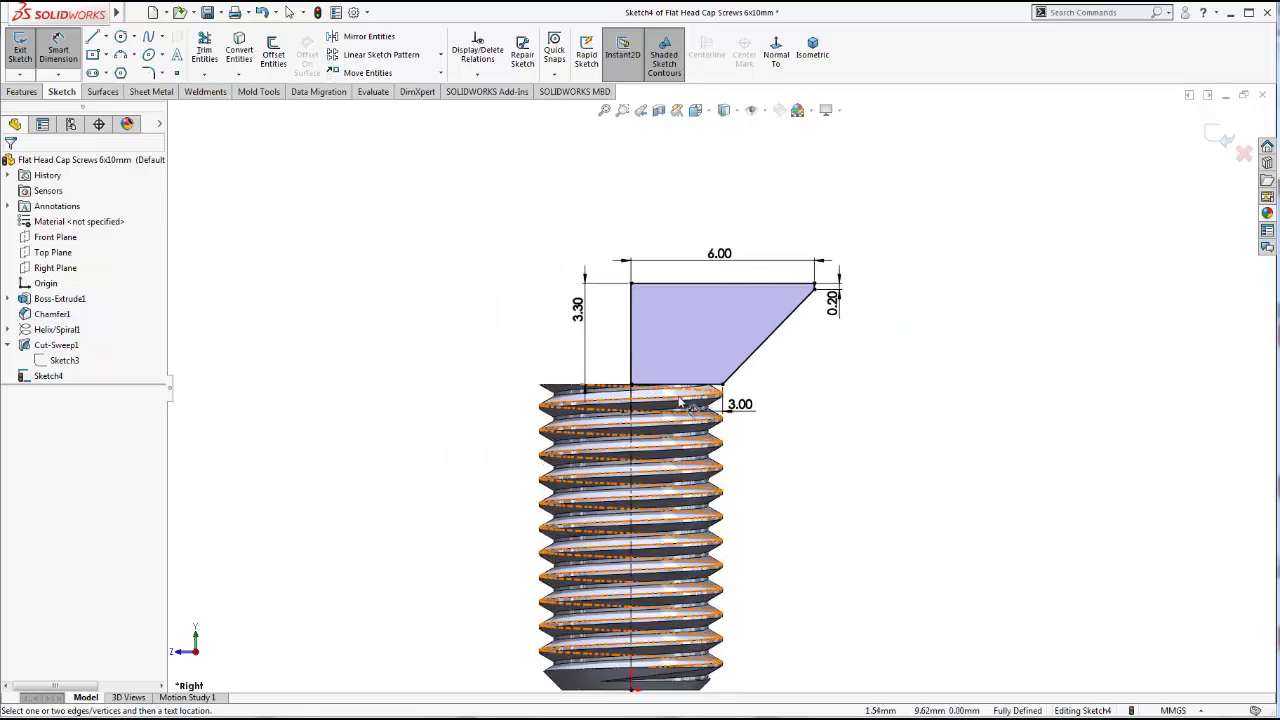
pyautogui.scroll(-1, 705, 403)
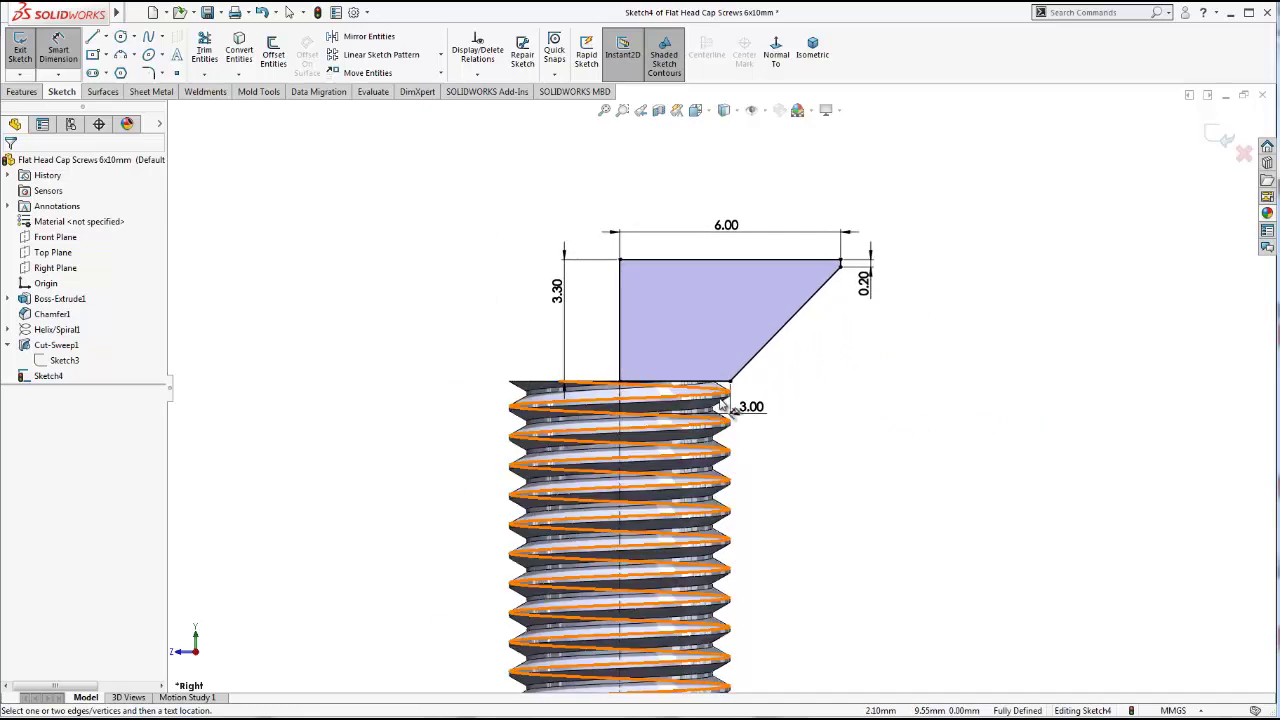
# Revolve the head profile 360° about the centerline to form the countersunk head
pyautogui.click(21, 91)
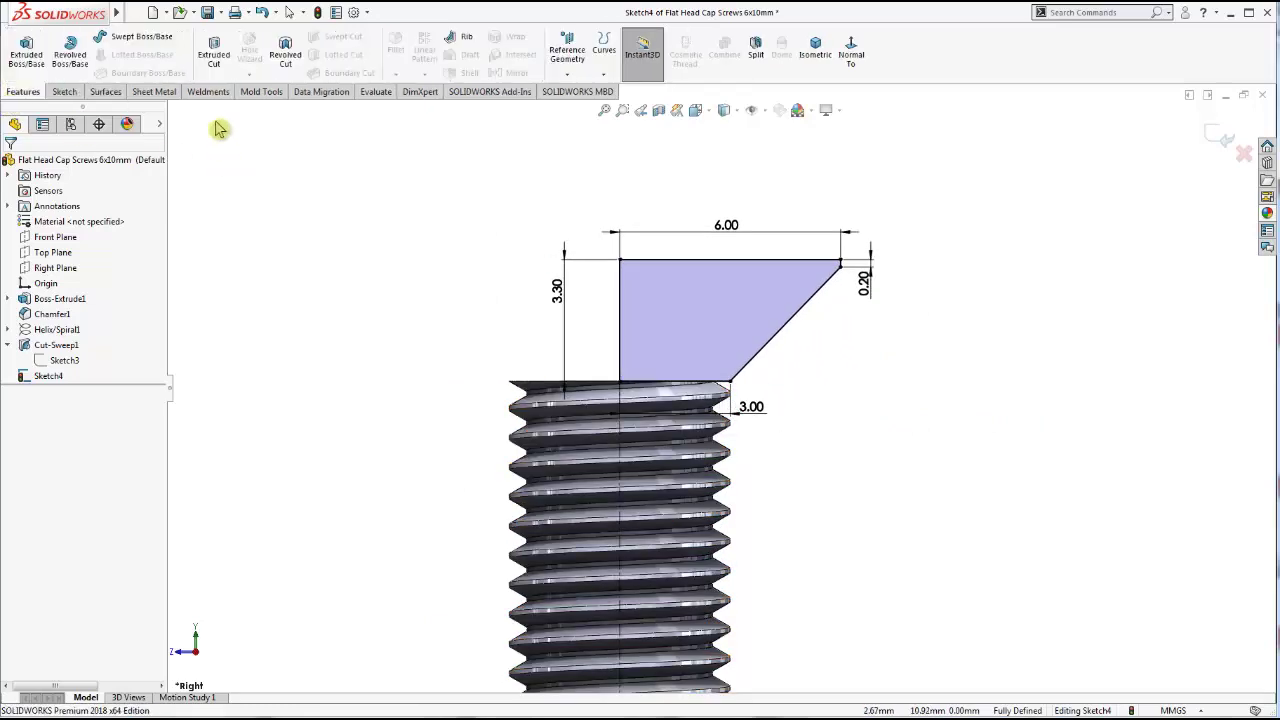
pyautogui.click(70, 55)
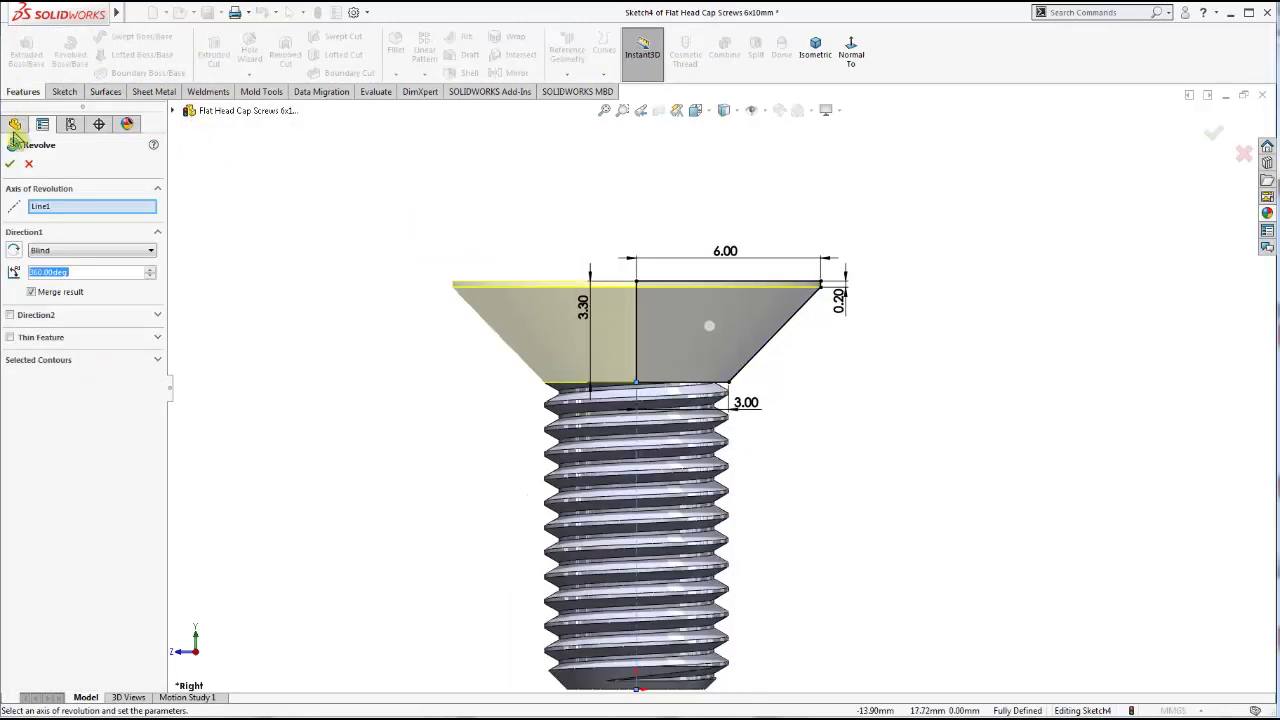
pyautogui.click(10, 164)
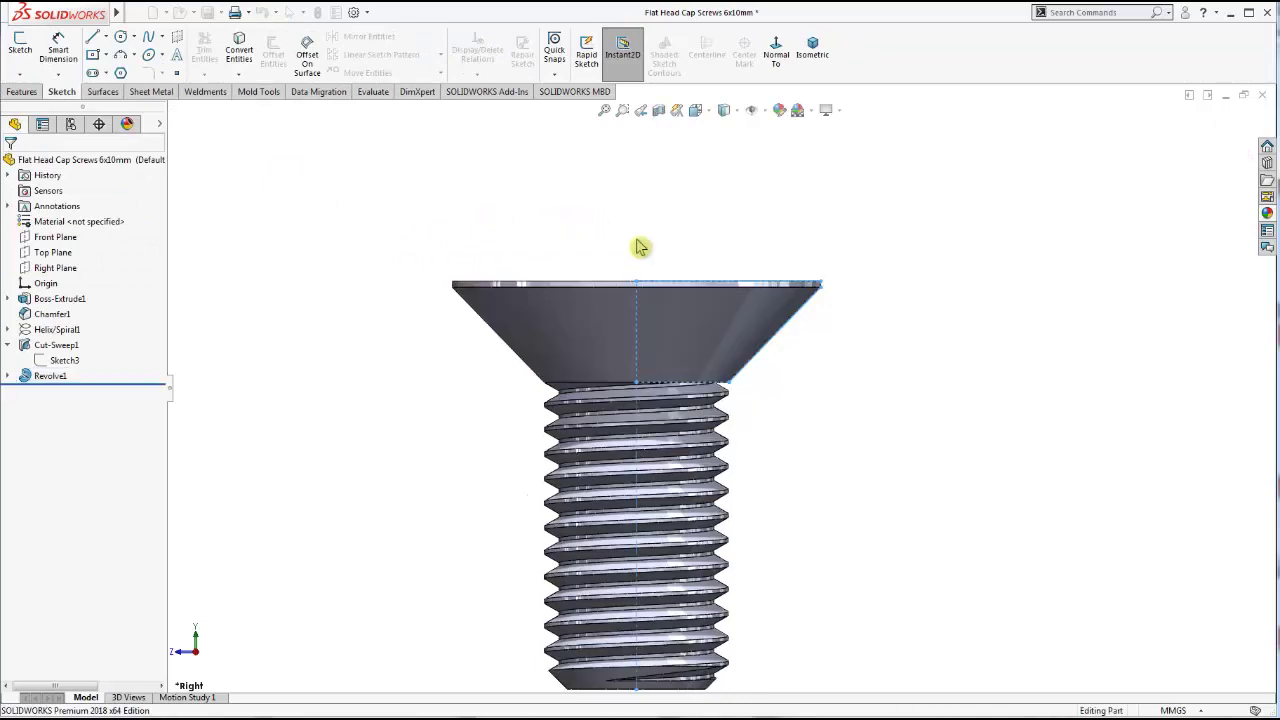
pyautogui.moveTo(668, 312); pyautogui.dragTo(666, 209, button='middle')
pyautogui.moveTo(600, 280)
pyautogui.mouseDown(button='middle')
pyautogui.moveTo(648, 310)
pyautogui.moveTo(584, 294)
pyautogui.moveTo(769, 354)
pyautogui.moveTo(716, 376)
pyautogui.moveTo(651, 354)
pyautogui.moveTo(586, 263)
pyautogui.moveTo(557, 249)
pyautogui.moveTo(518, 255)
pyautogui.moveTo(654, 229)
pyautogui.moveTo(771, 229)
pyautogui.moveTo(634, 237)
pyautogui.moveTo(651, 294)
pyautogui.mouseUp(button='middle')
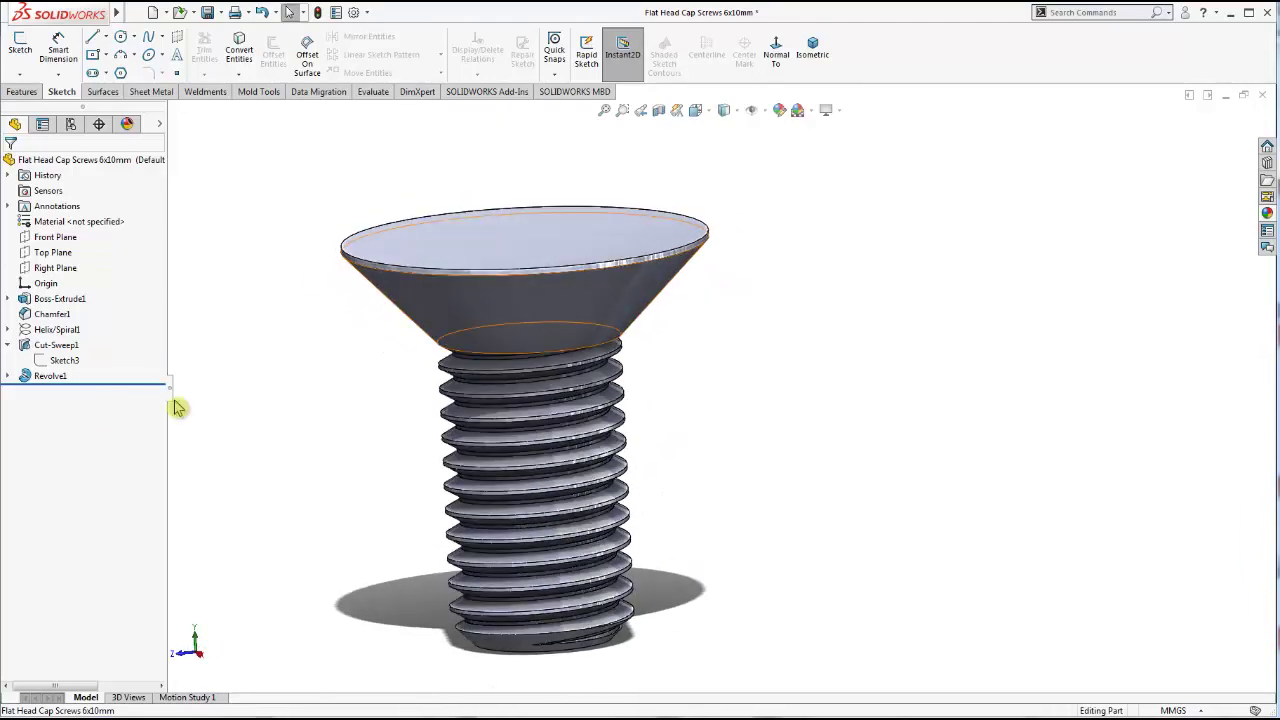
# Reopen Sketch4 for editing and delete the relation pinning the head's lower corner point
pyautogui.click(8, 376)
pyautogui.click(62, 391)
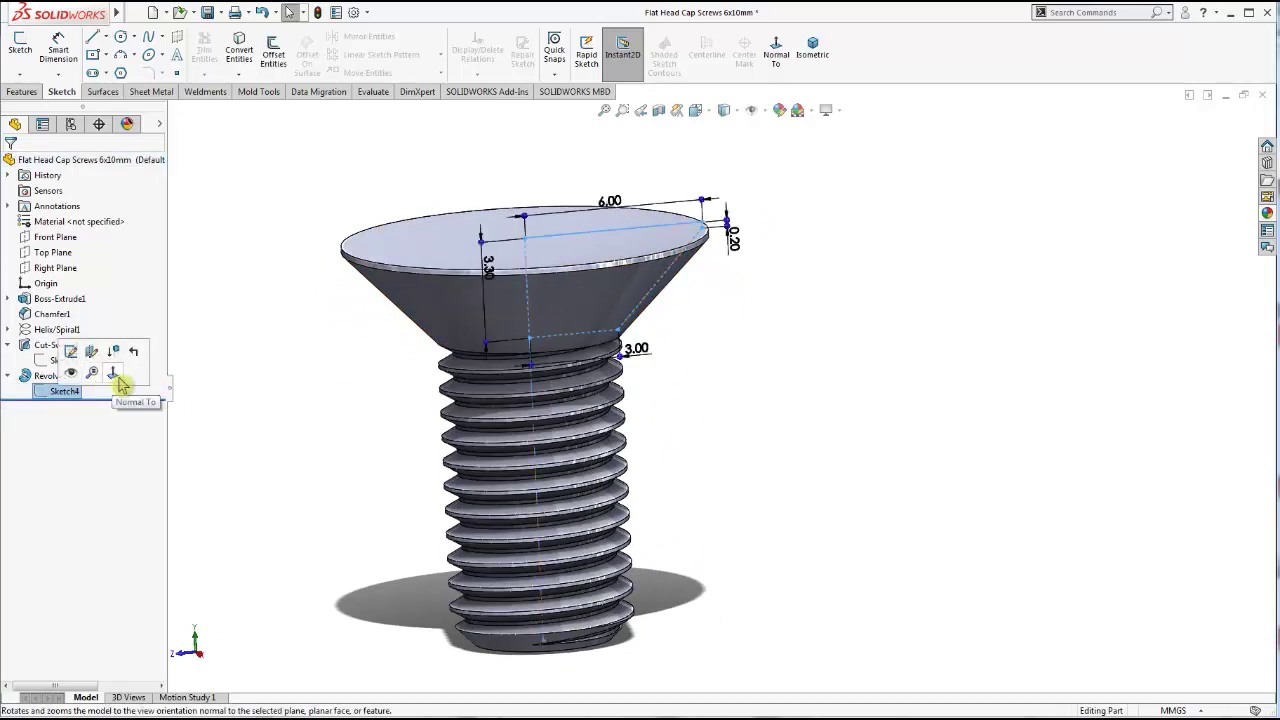
pyautogui.click(134, 357)
pyautogui.rightClick(68, 395)
pyautogui.click(90, 350)
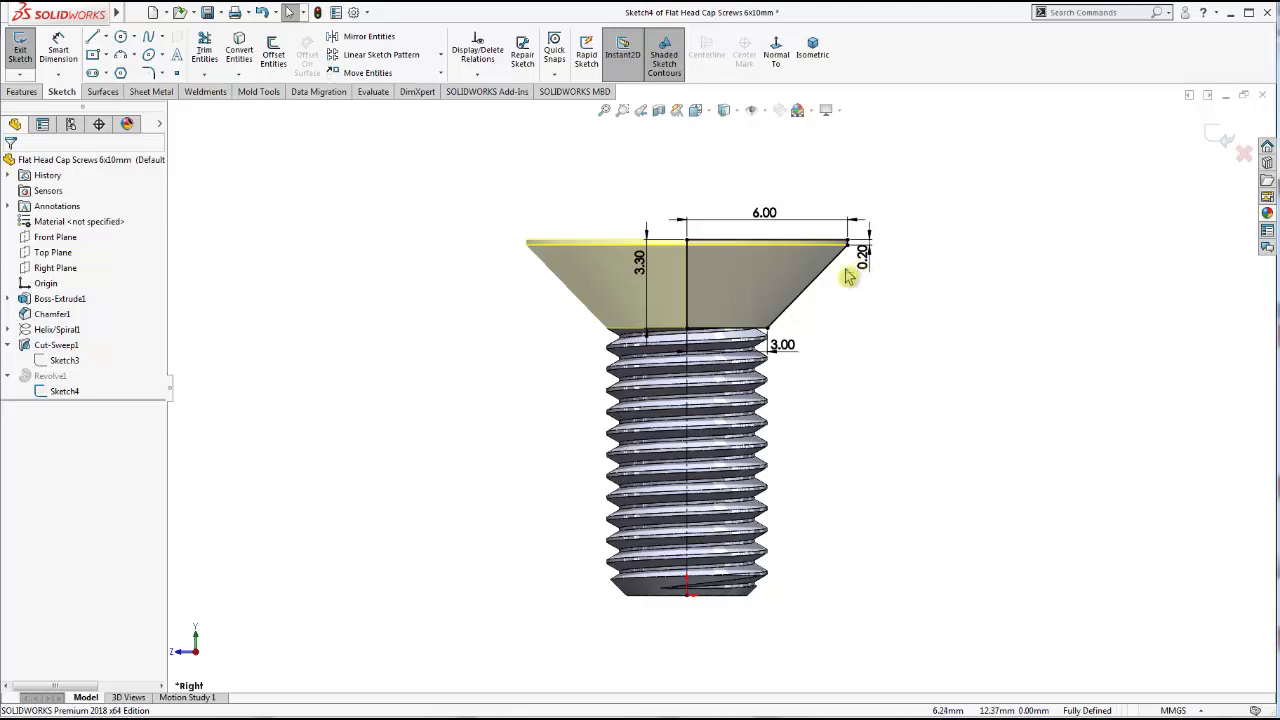
pyautogui.scroll(-2, 848, 277)
pyautogui.scroll(-1, 773, 319)
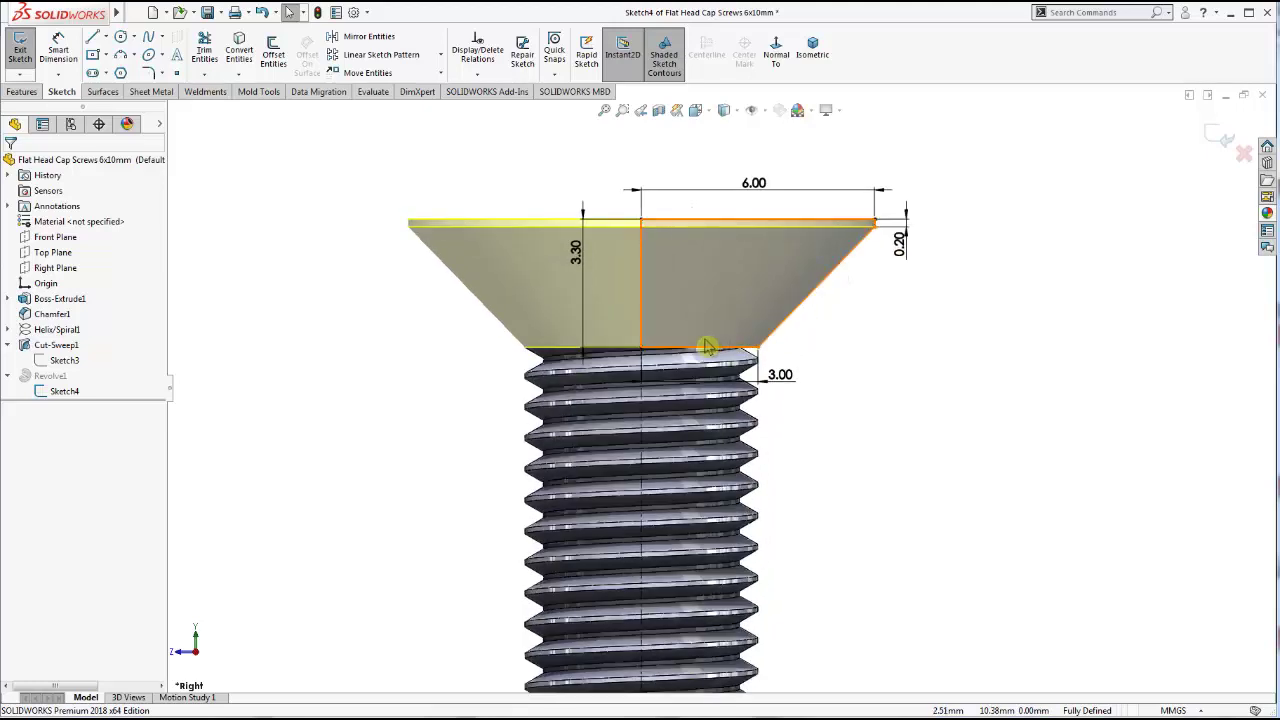
pyautogui.click(642, 350)
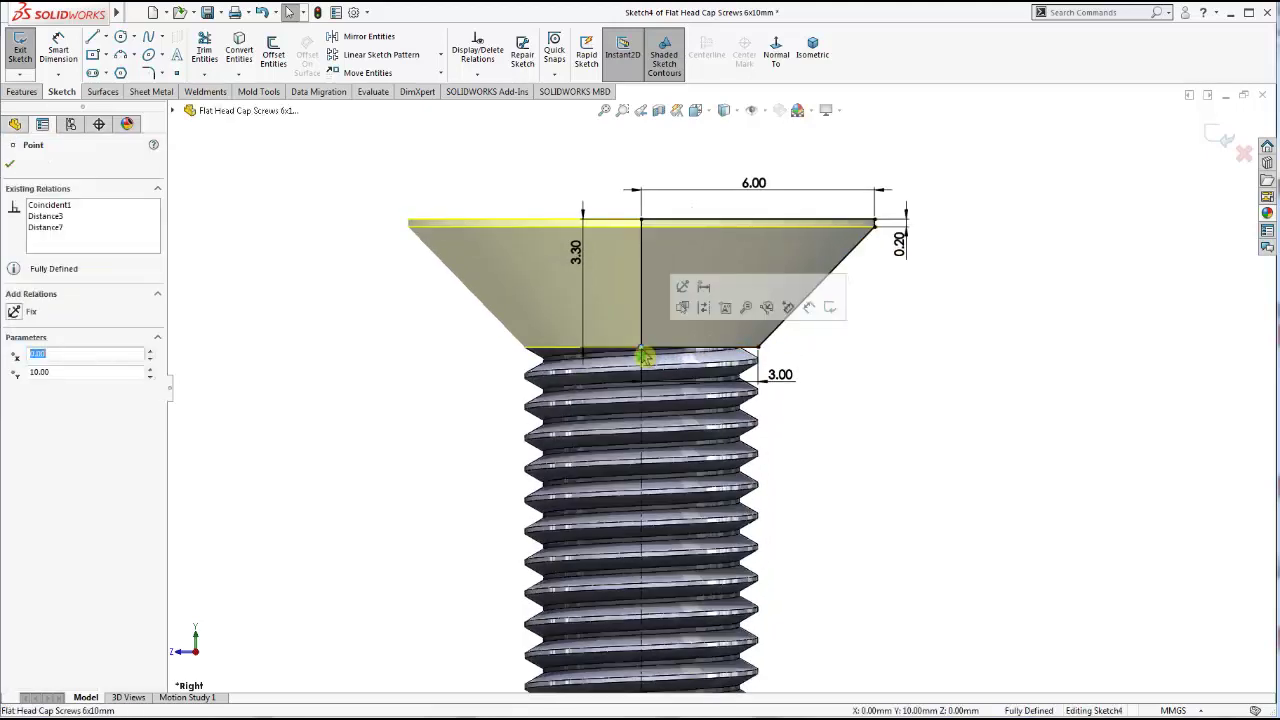
pyautogui.rightClick(645, 362)
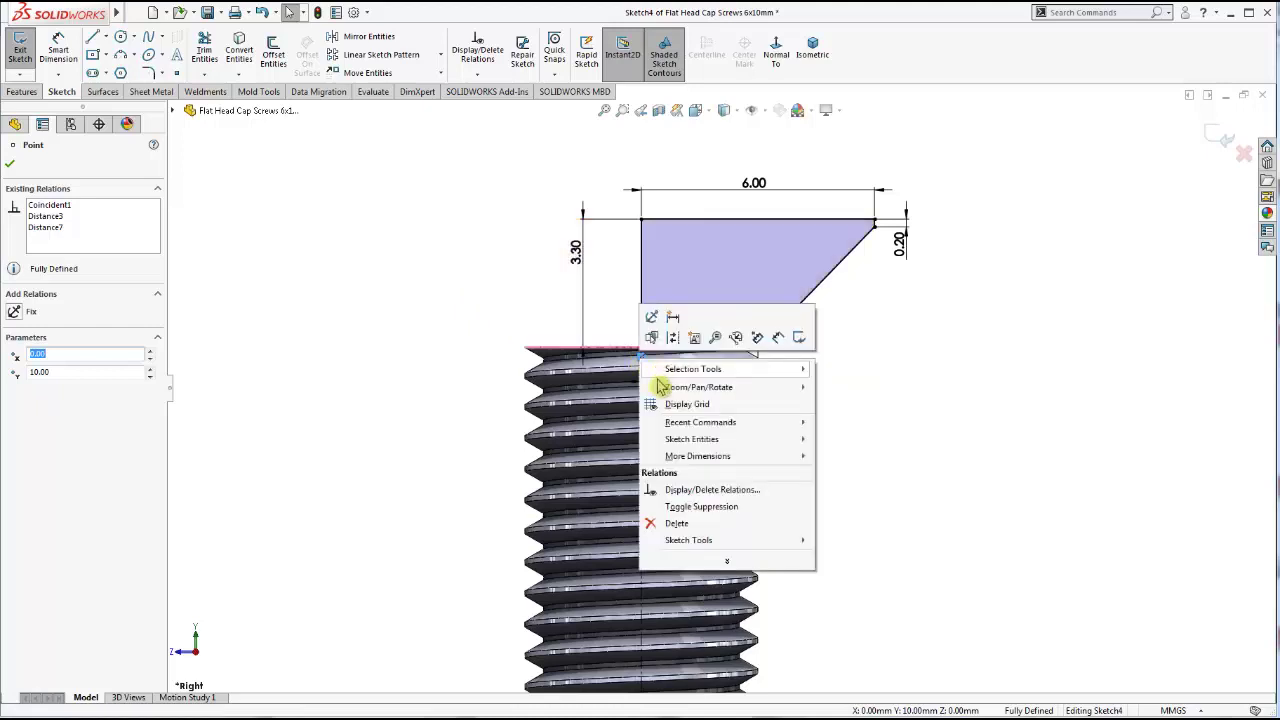
pyautogui.click(660, 523)
pyautogui.click(960, 440)
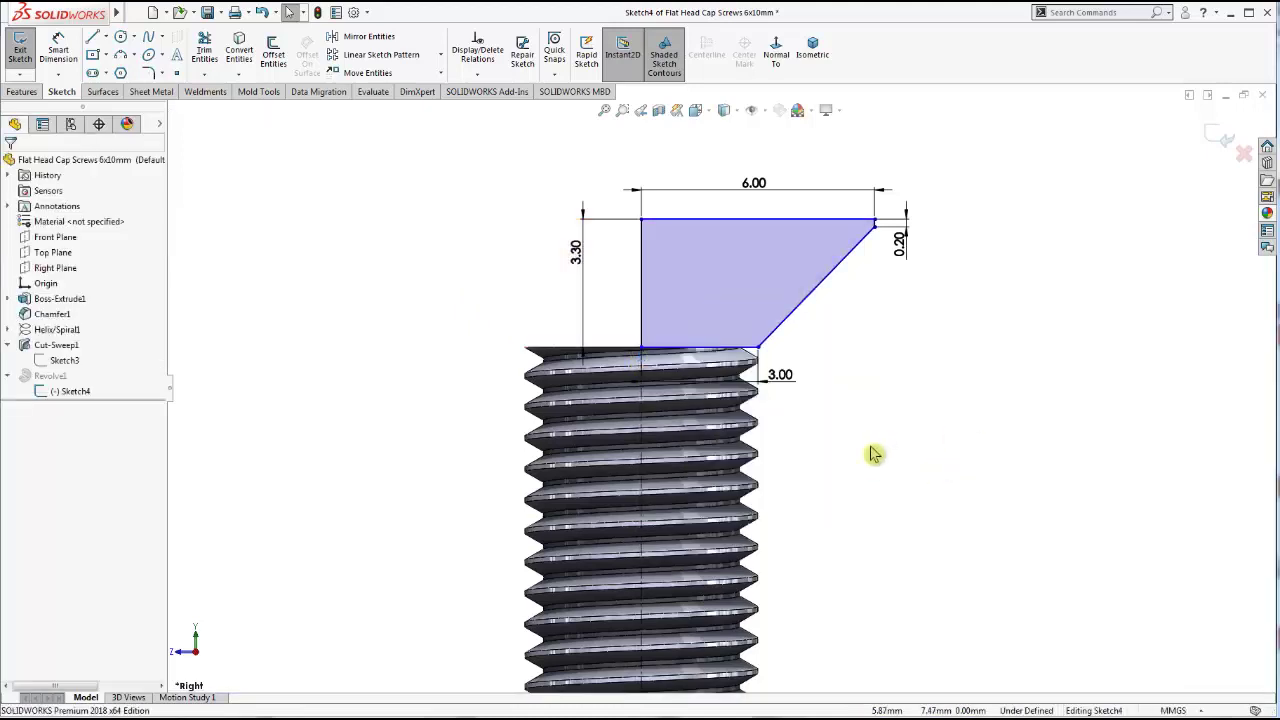
pyautogui.press('f')
# Dimension the head's base 10-3.3 (6.70 mm) above the origin and exit the sketch
pyautogui.click(60, 56)
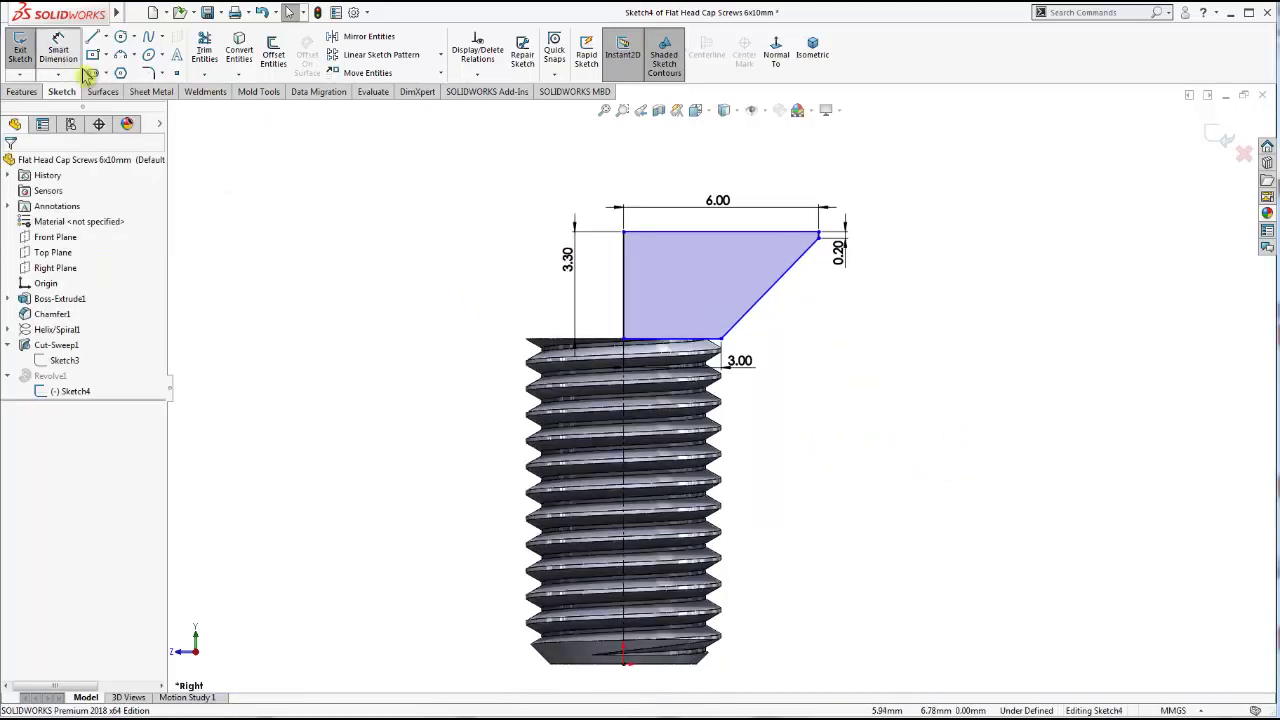
pyautogui.click(657, 343)
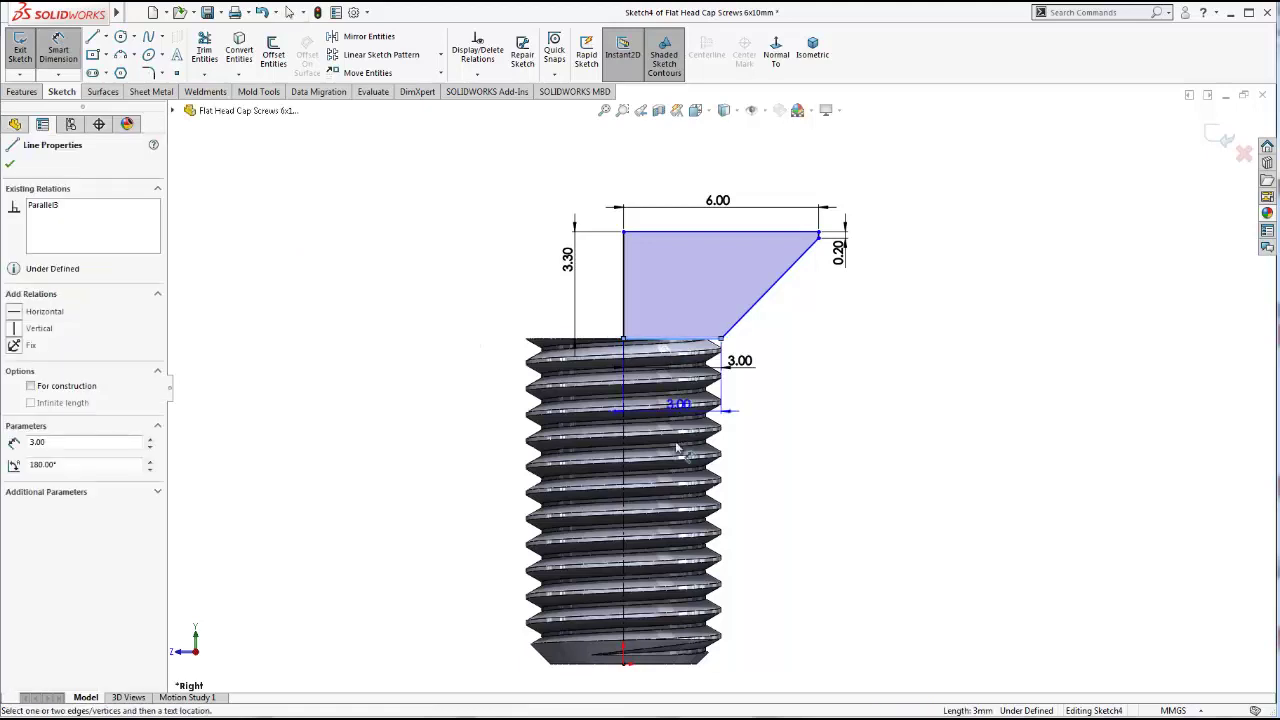
pyautogui.click(638, 664)
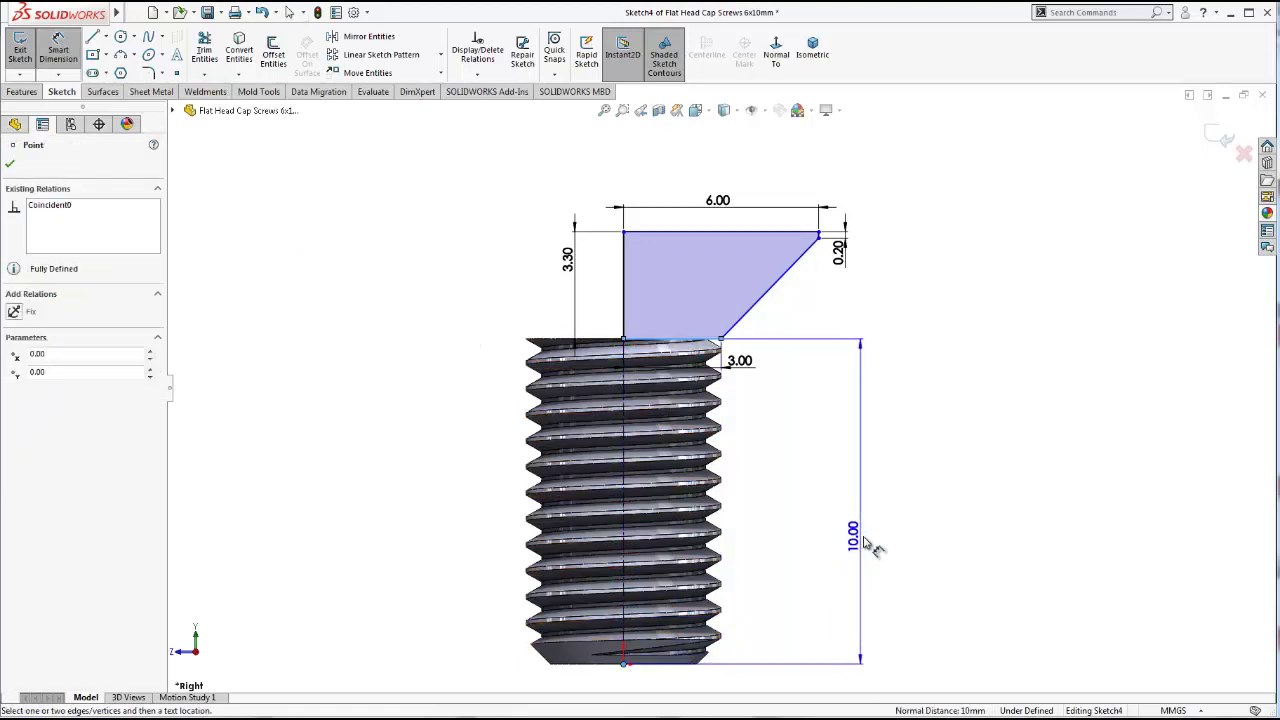
pyautogui.click(866, 543)
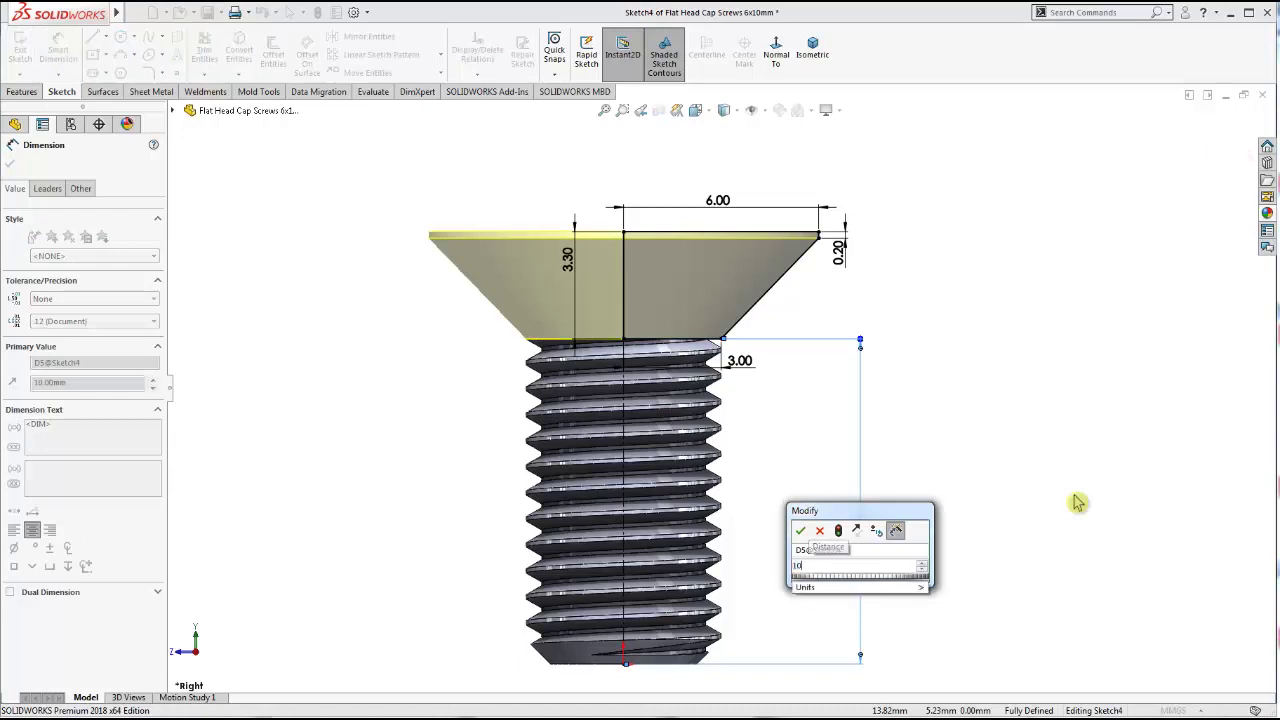
pyautogui.write('10')
pyautogui.write('3.3')
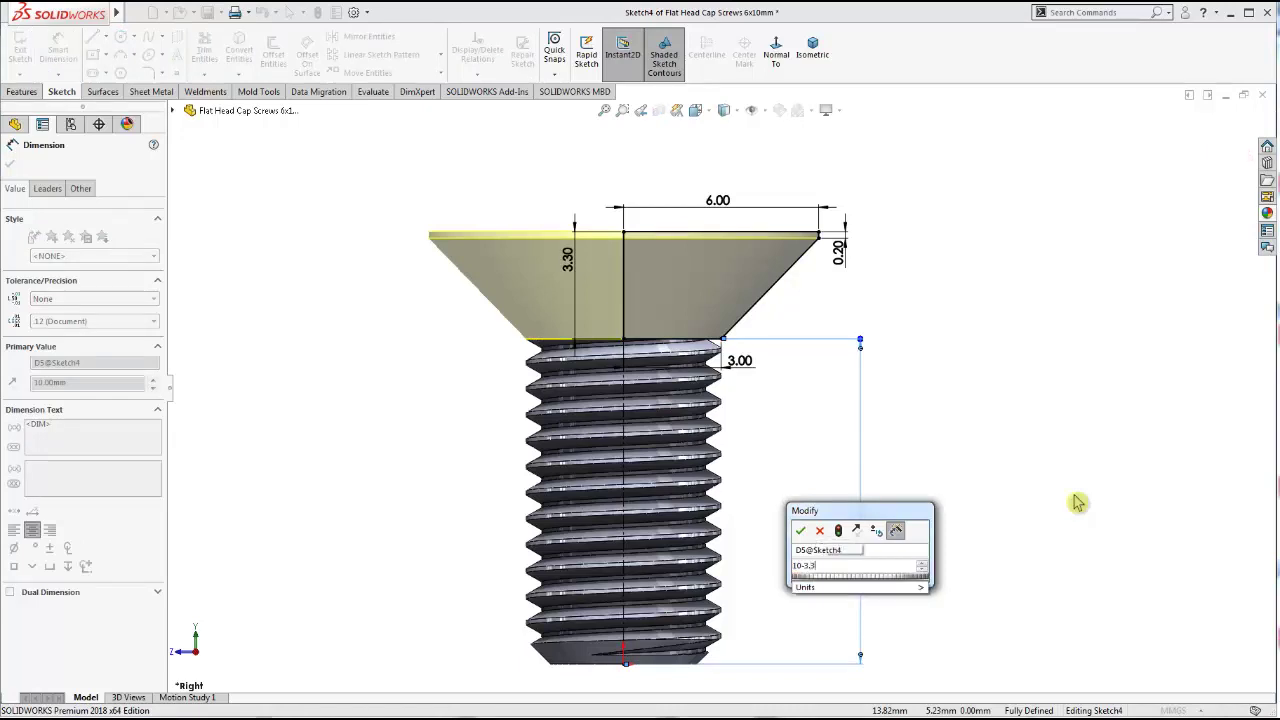
pyautogui.press('Return')
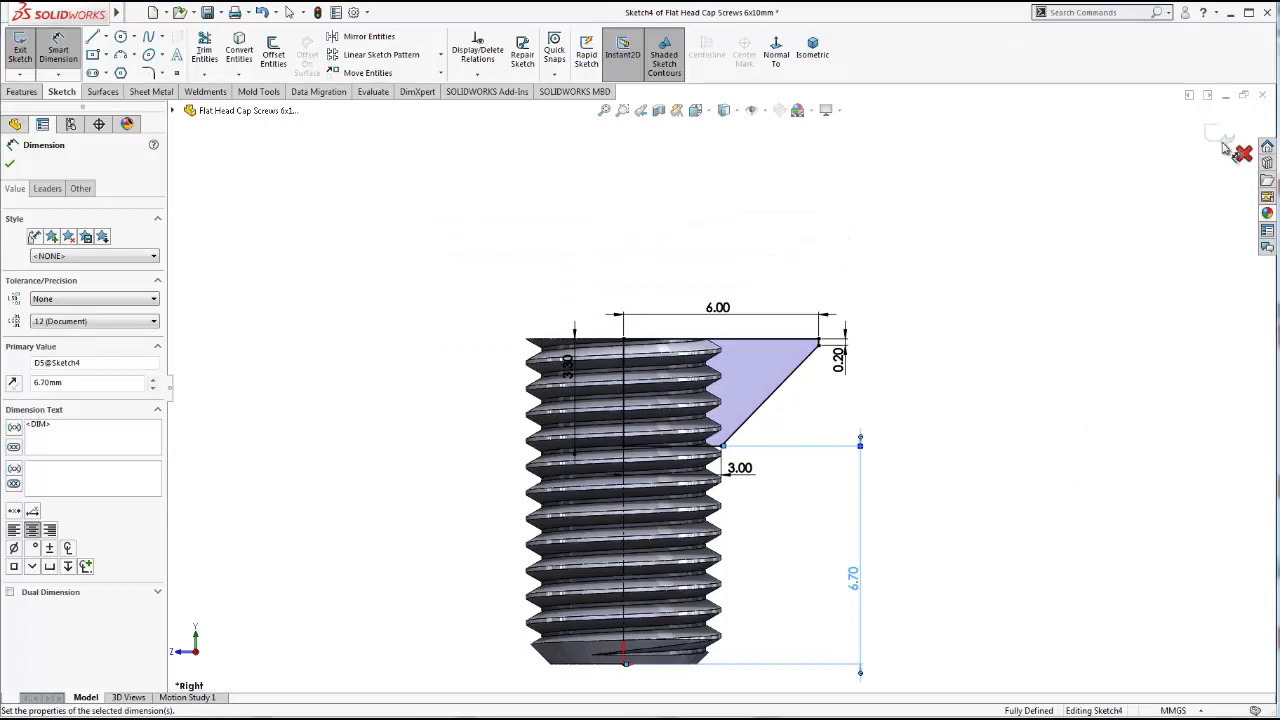
pyautogui.click(1222, 140)
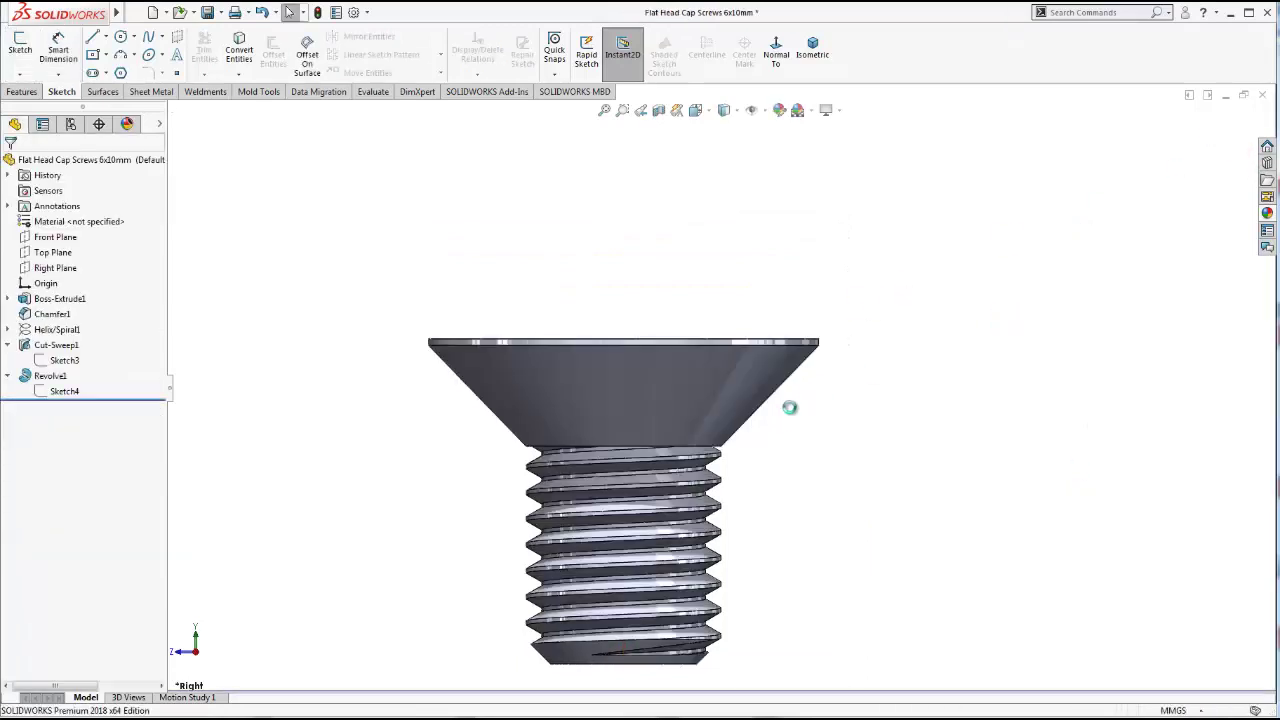
# Start a new sketch on the head's underside face and project its circular edge into it
pyautogui.moveTo(786, 406)
pyautogui.mouseDown(button='middle')
pyautogui.moveTo(953, 484)
pyautogui.moveTo(703, 405)
pyautogui.moveTo(727, 527)
pyautogui.moveTo(680, 434)
pyautogui.moveTo(788, 403)
pyautogui.moveTo(734, 540)
pyautogui.moveTo(746, 539)
pyautogui.mouseUp(button='middle')
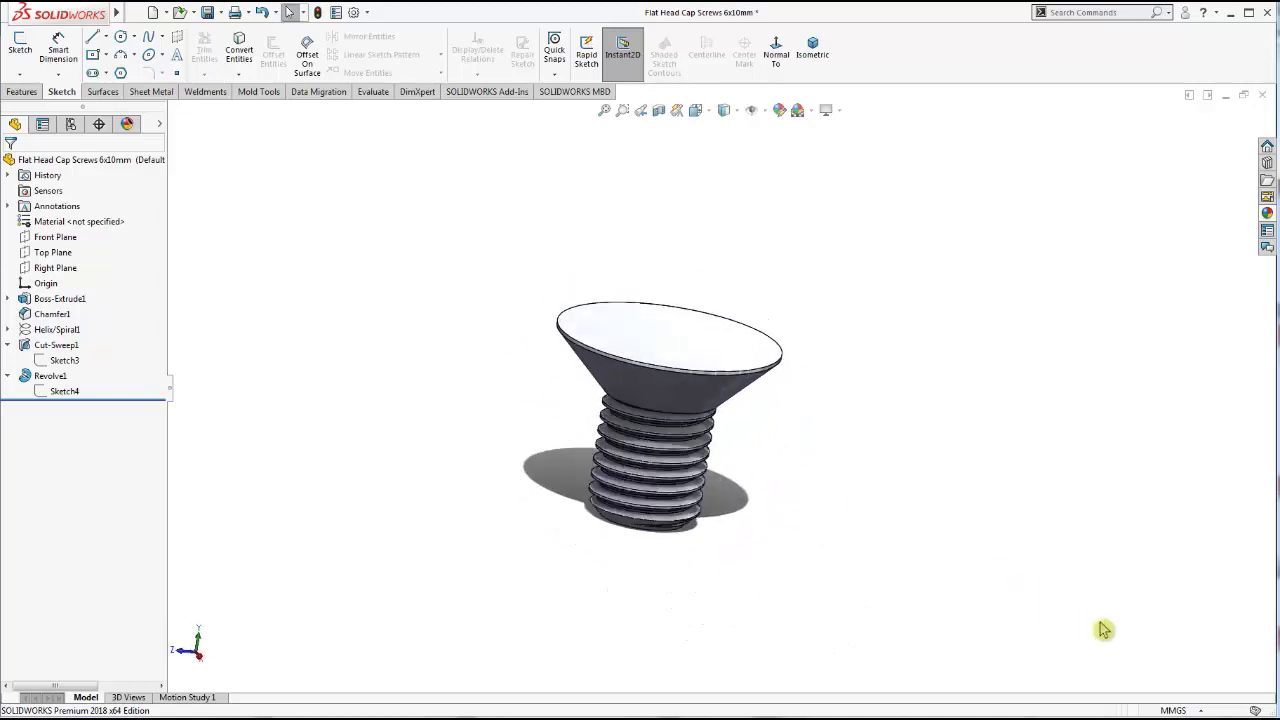
pyautogui.moveTo(975, 558); pyautogui.dragTo(871, 466, button='middle')
pyautogui.scroll(-2, 871, 466)
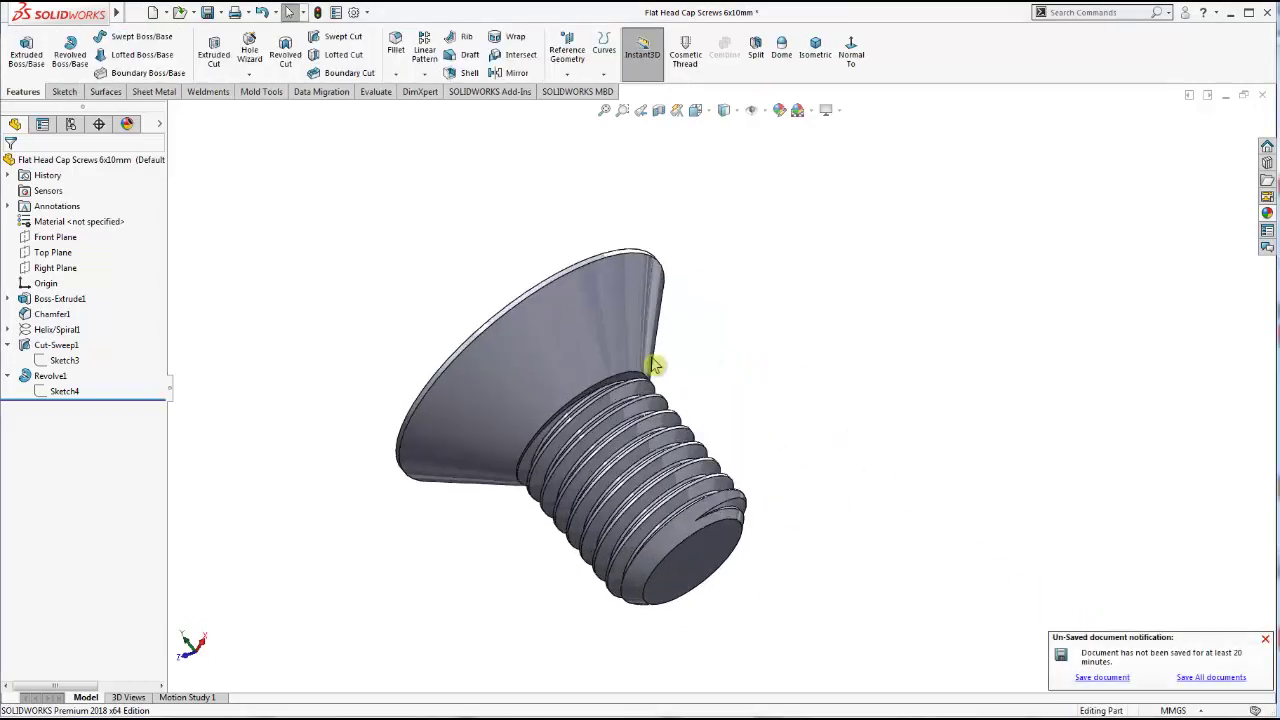
pyautogui.scroll(-4, 654, 363)
pyautogui.moveTo(584, 430); pyautogui.dragTo(686, 374, button='middle')
pyautogui.click(690, 386)
pyautogui.click(748, 343)
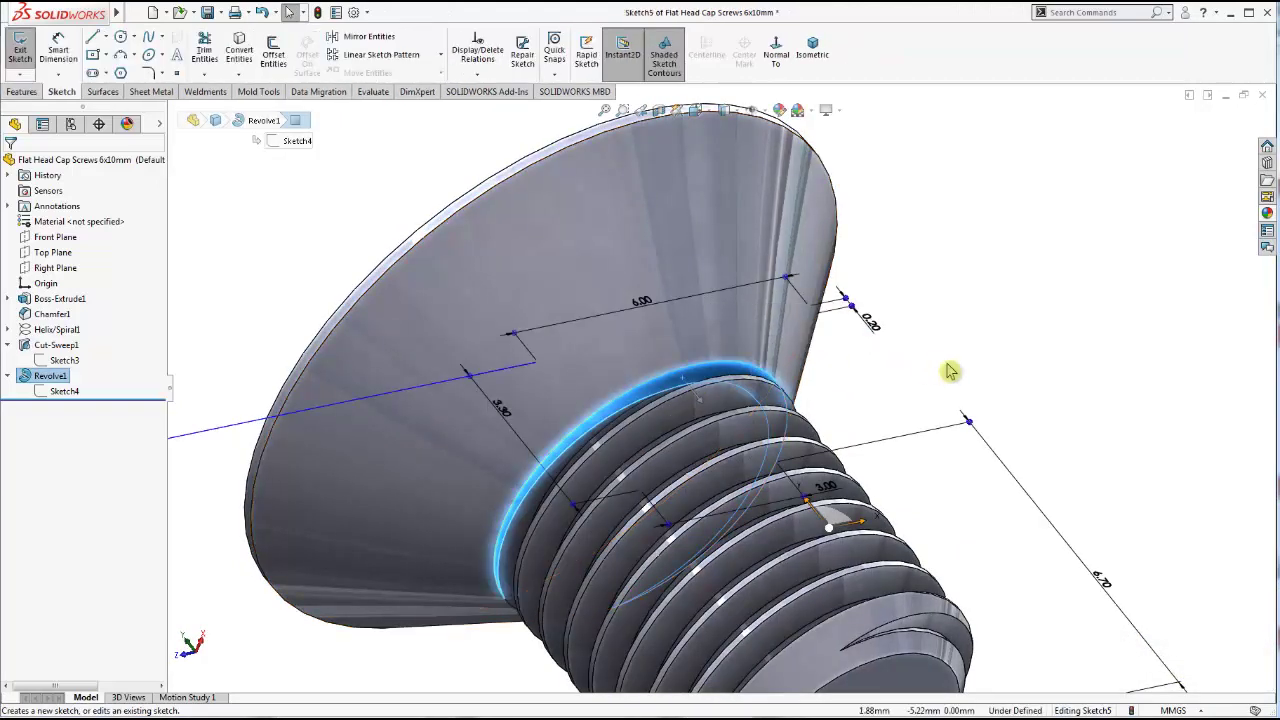
pyautogui.click(1012, 308)
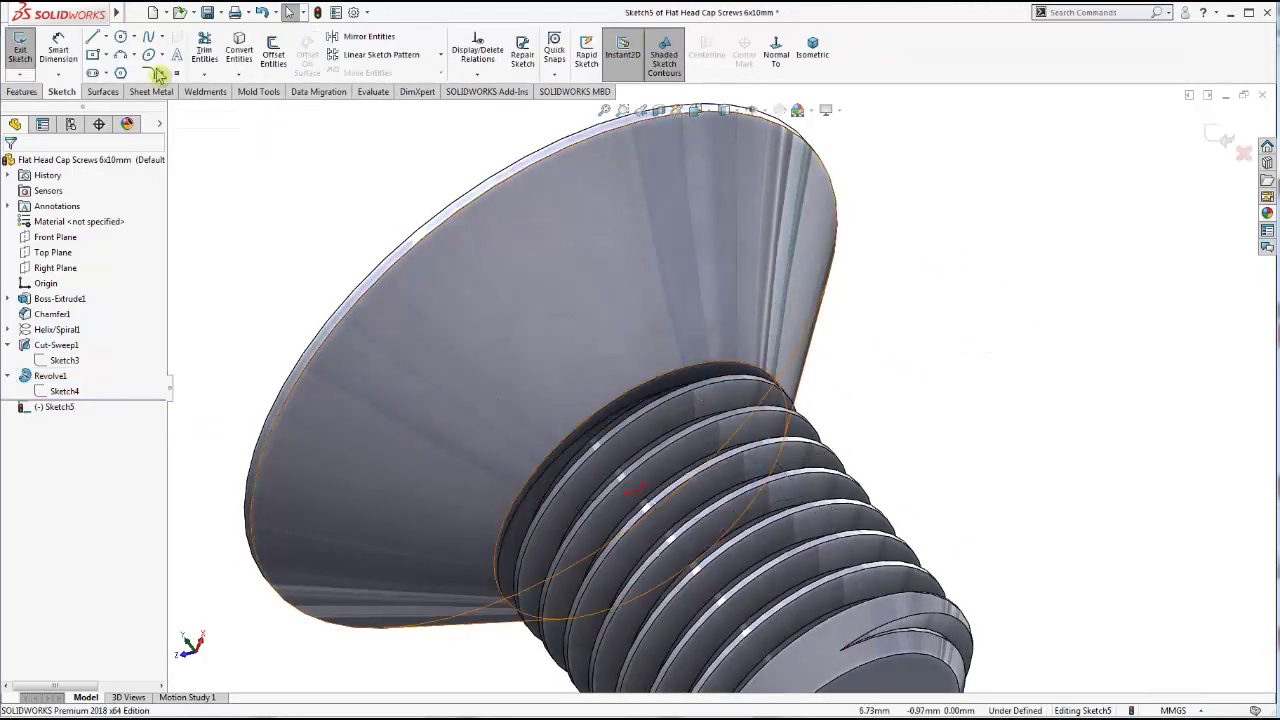
pyautogui.click(62, 52)
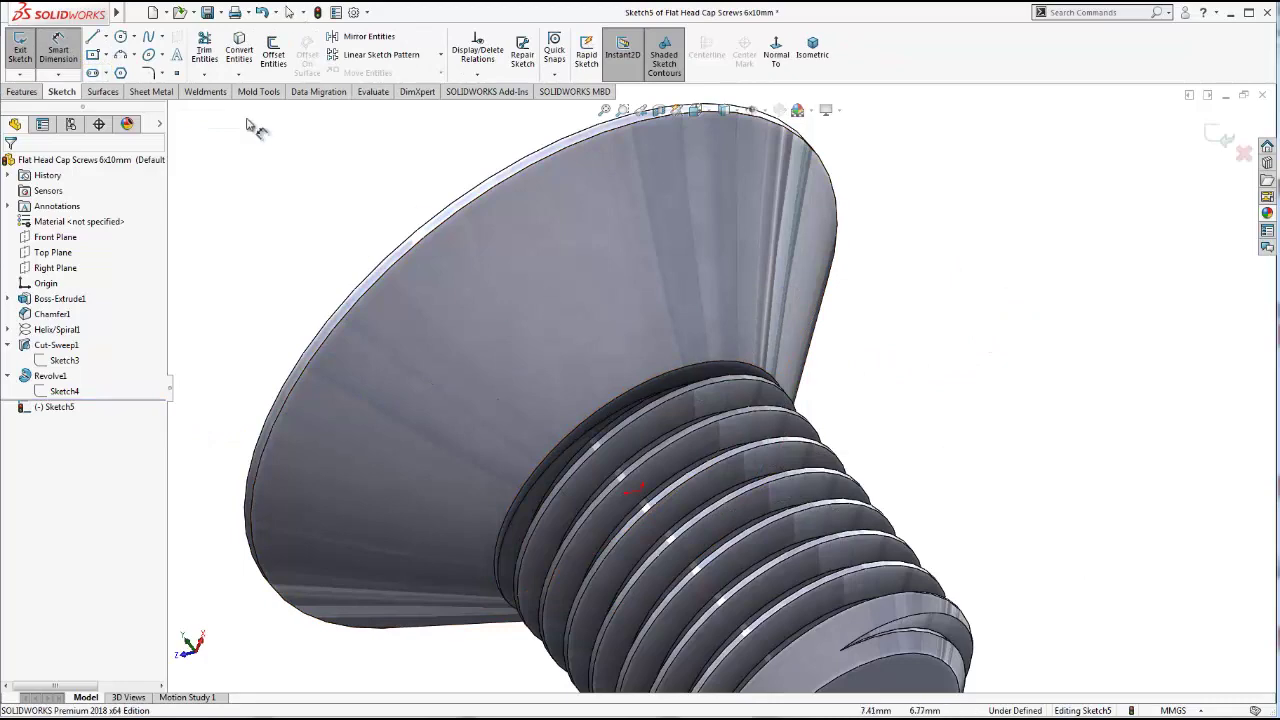
pyautogui.click(239, 50)
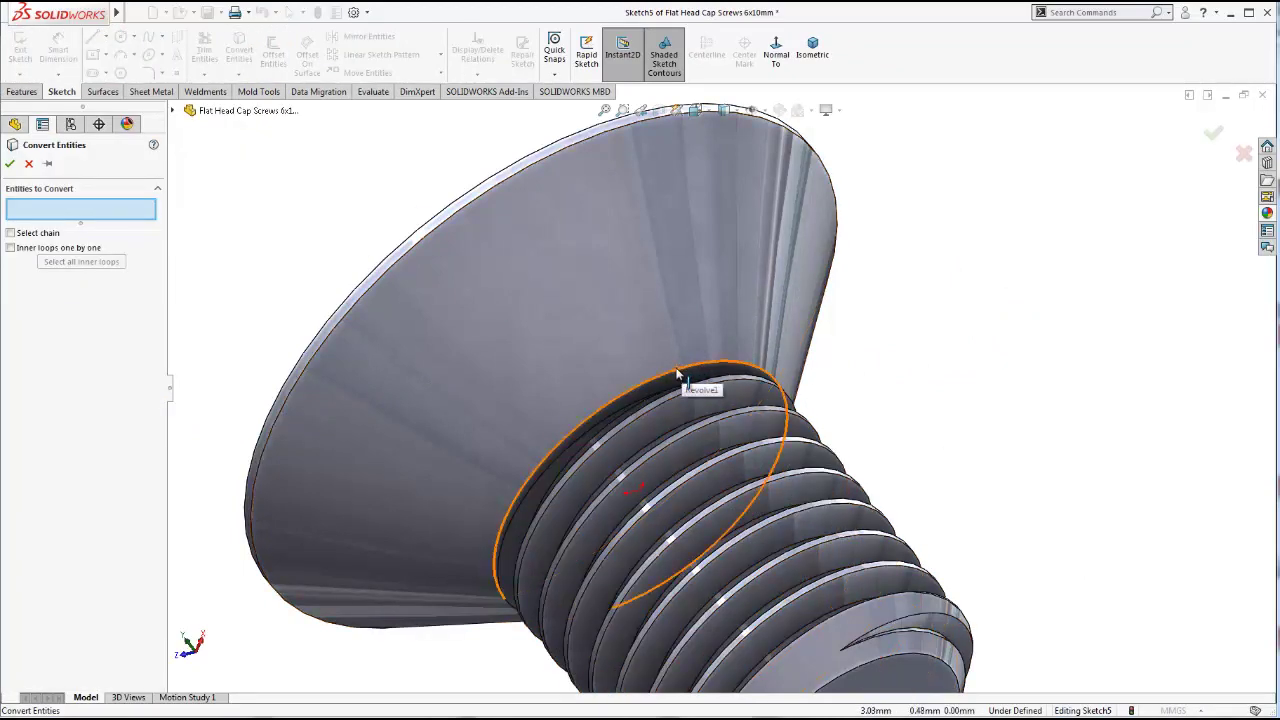
pyautogui.click(684, 370)
pyautogui.scroll(2, 636, 461)
pyautogui.moveTo(640, 462); pyautogui.dragTo(700, 363, button='middle')
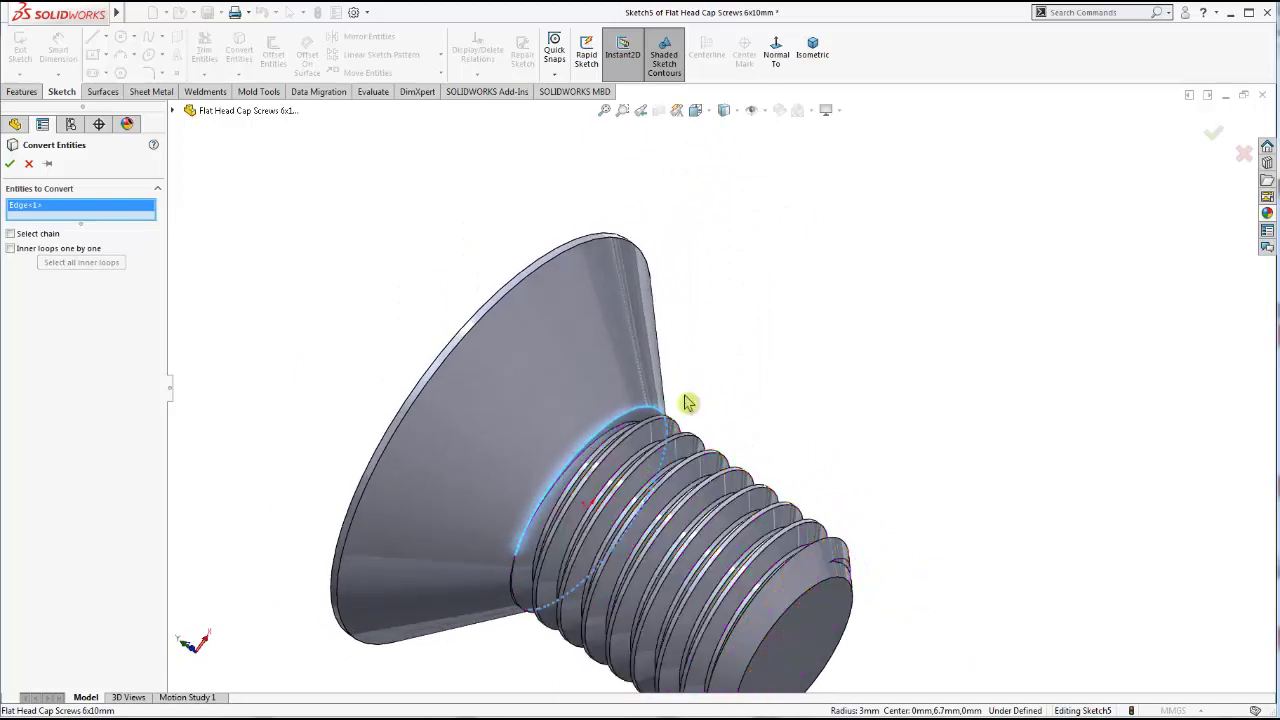
pyautogui.press('Return')
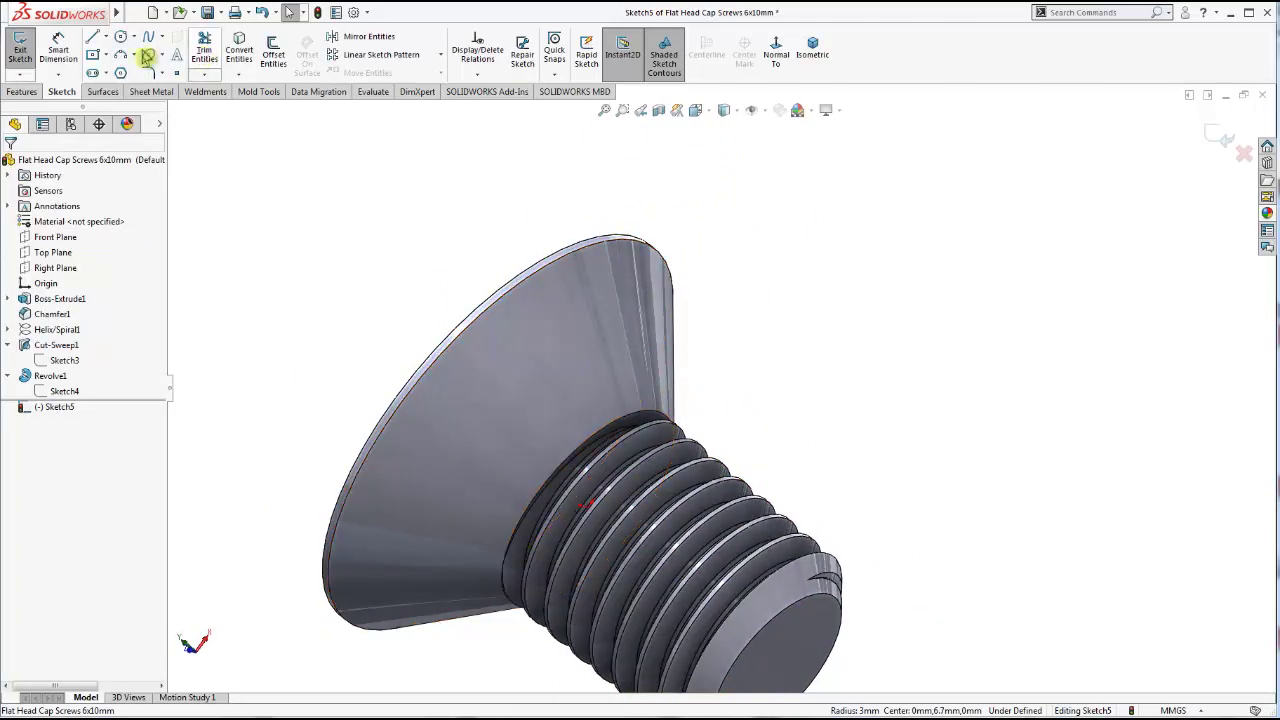
# Draw a 3 mm radius circle centred on the origin
pyautogui.click(57, 410)
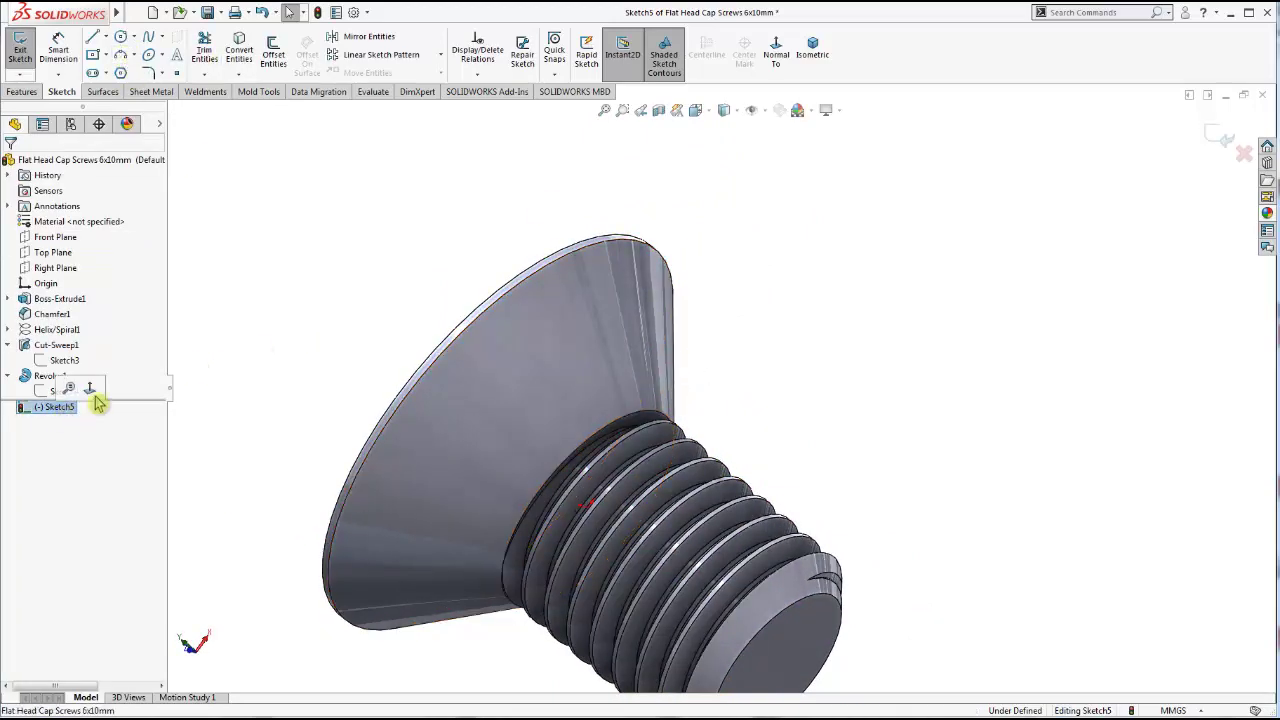
pyautogui.click(103, 398)
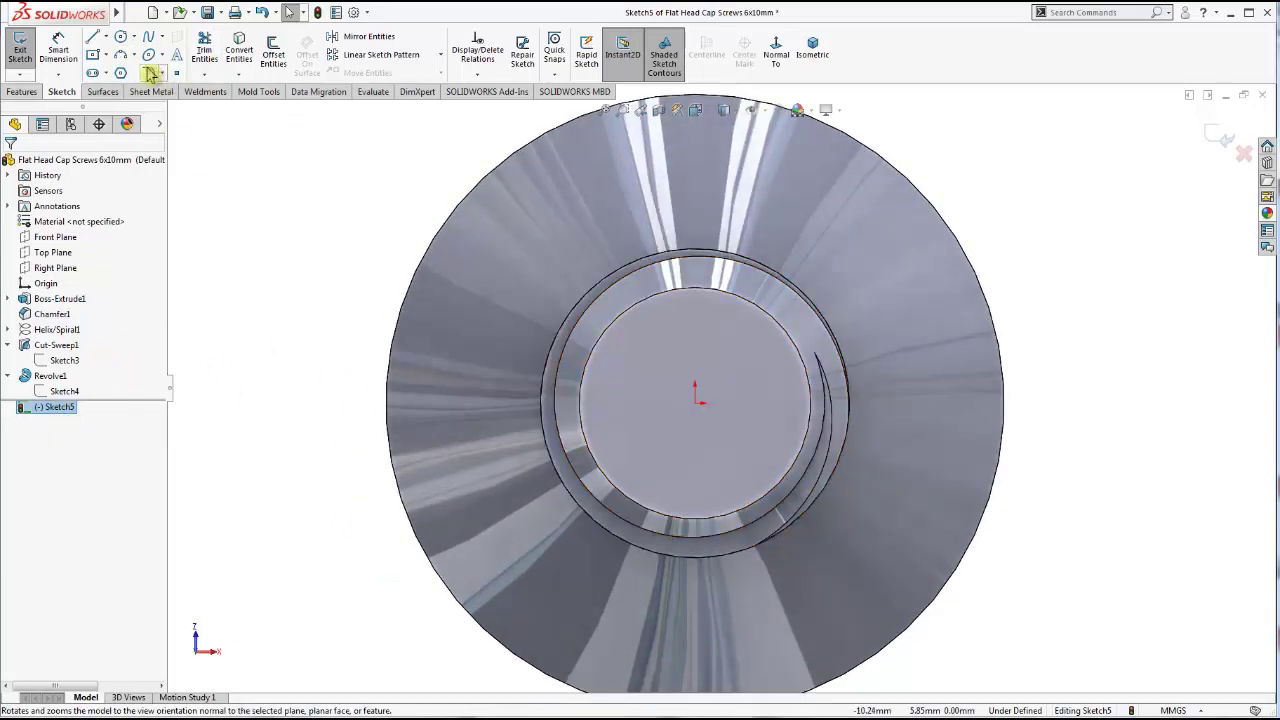
pyautogui.click(121, 37)
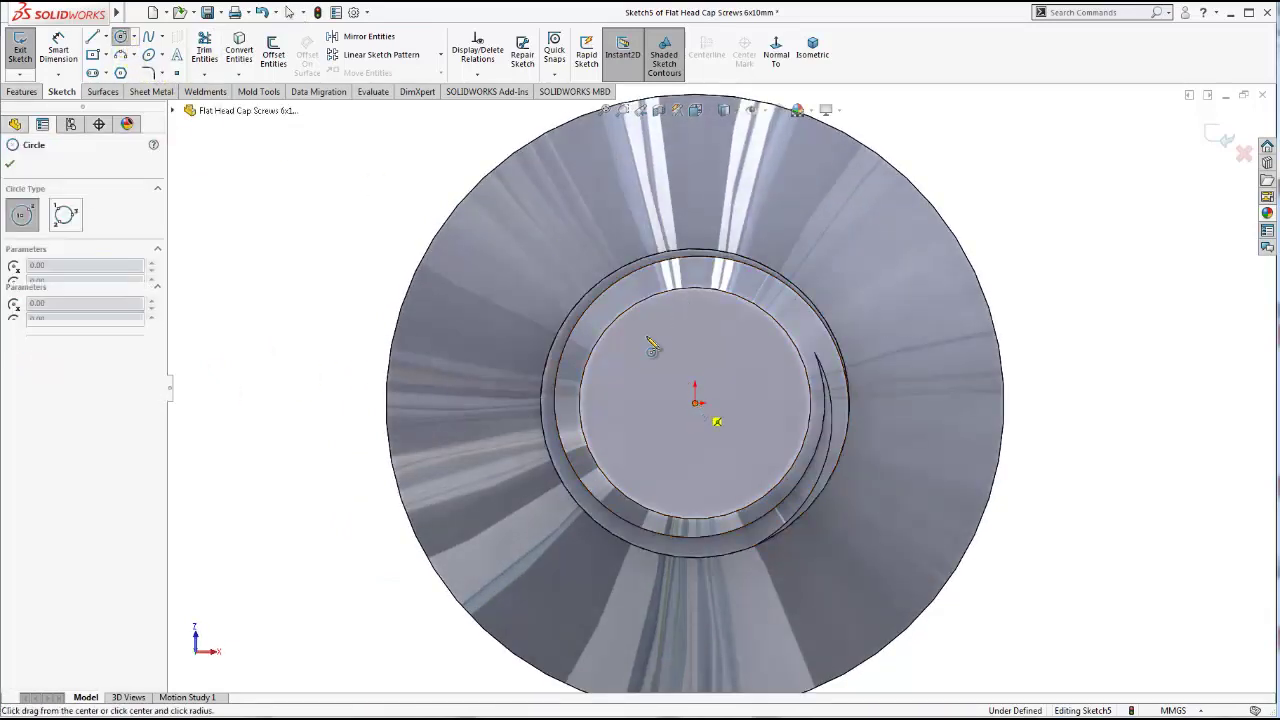
pyautogui.click(698, 403)
pyautogui.click(598, 312)
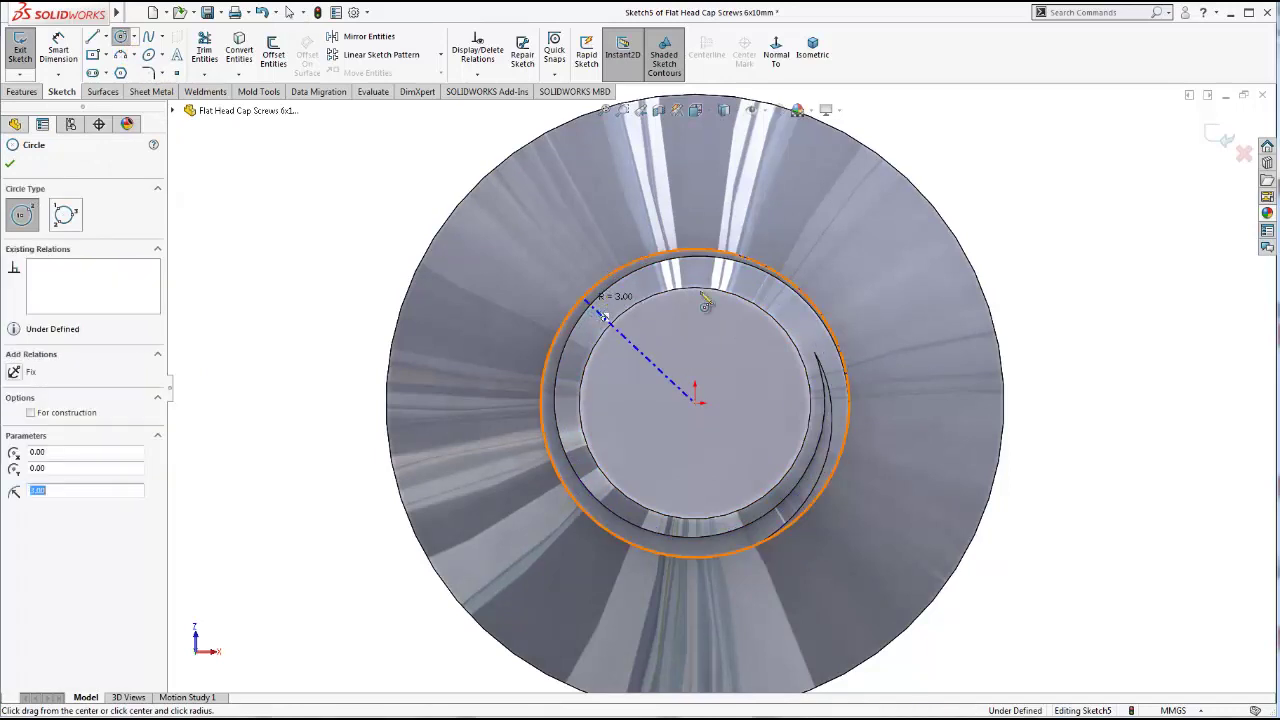
pyautogui.press('Escape')
pyautogui.press('z')
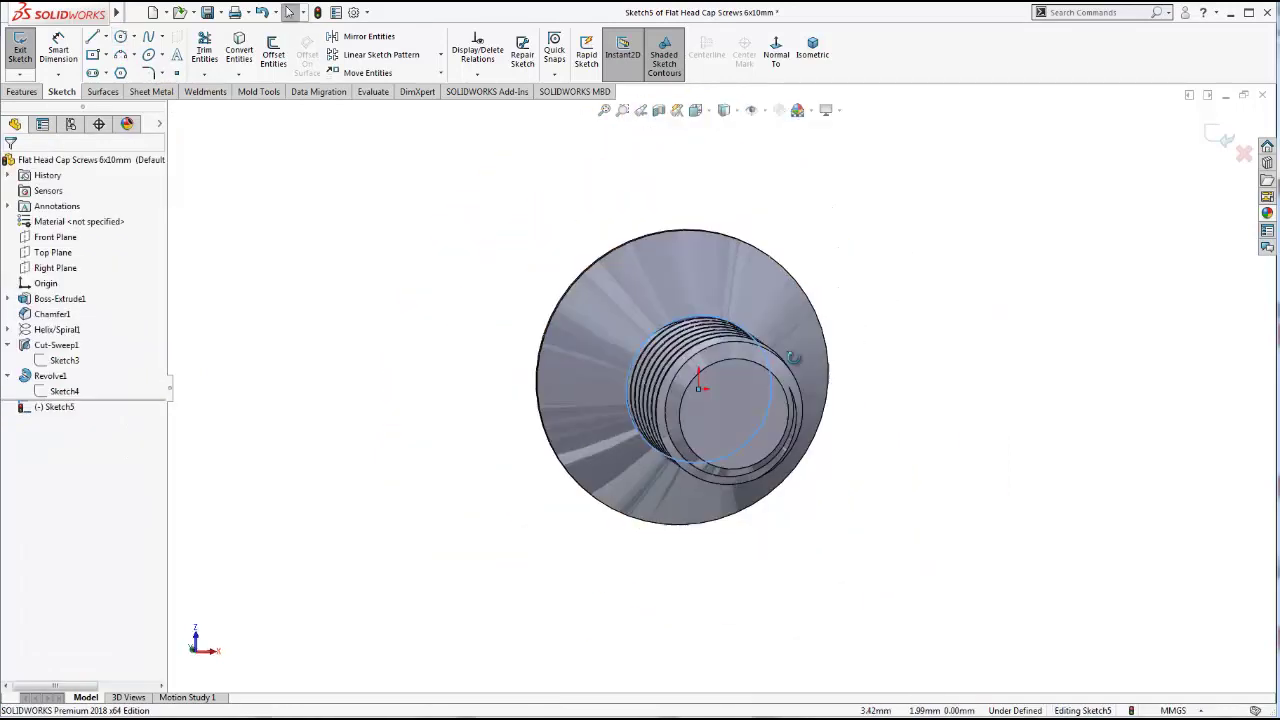
pyautogui.moveTo(812, 312); pyautogui.dragTo(833, 377, button='middle')
# Extrude the circle 10 mm blind with a 45° draft
pyautogui.click(27, 90)
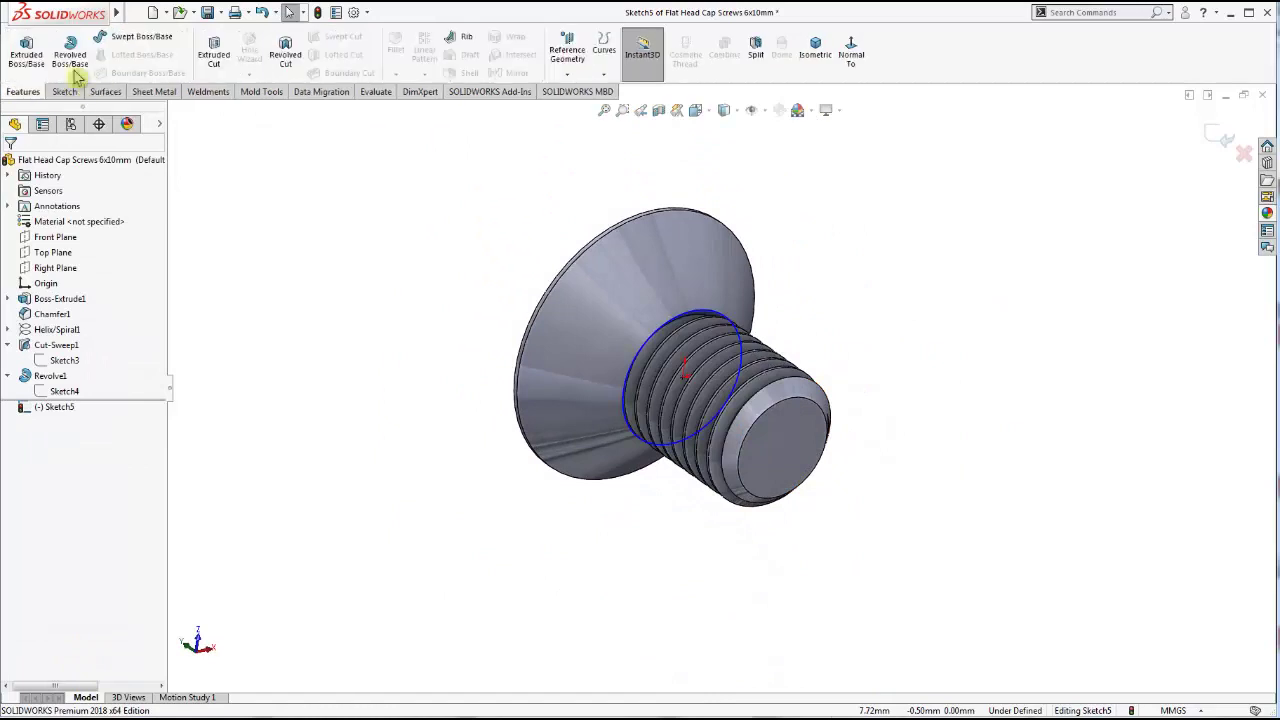
pyautogui.click(37, 57)
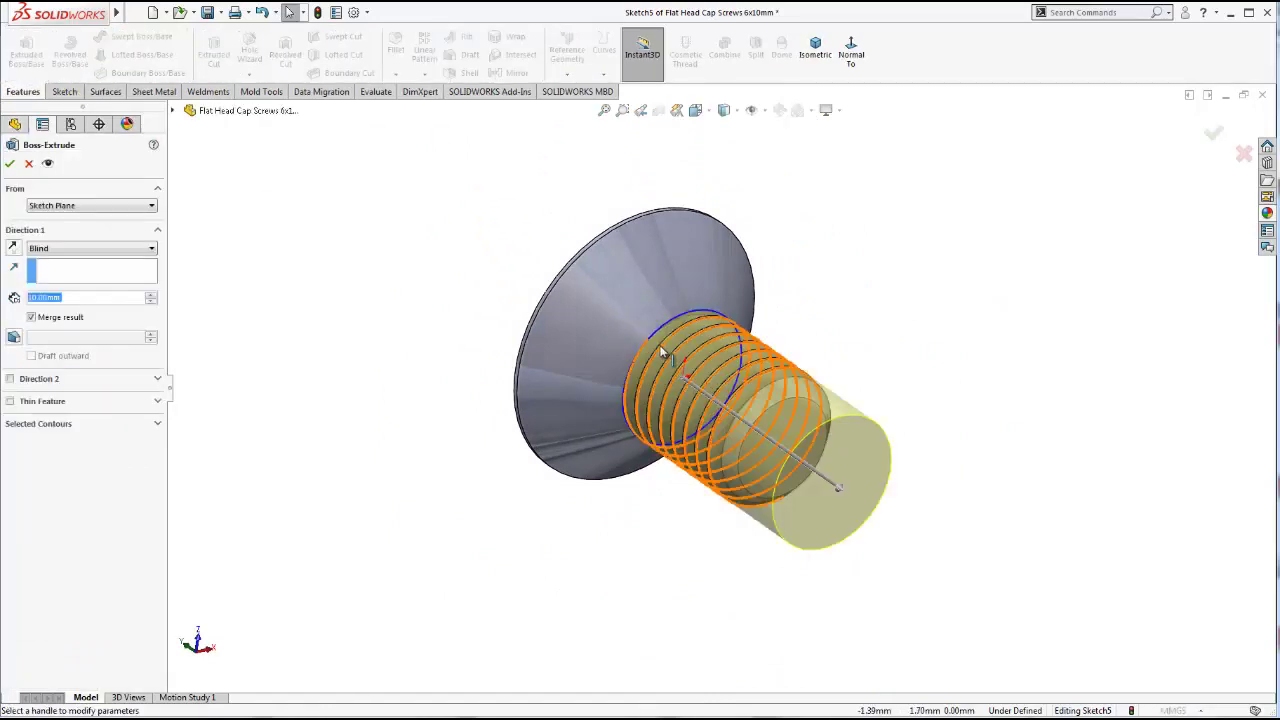
pyautogui.click(14, 337)
pyautogui.write('45')
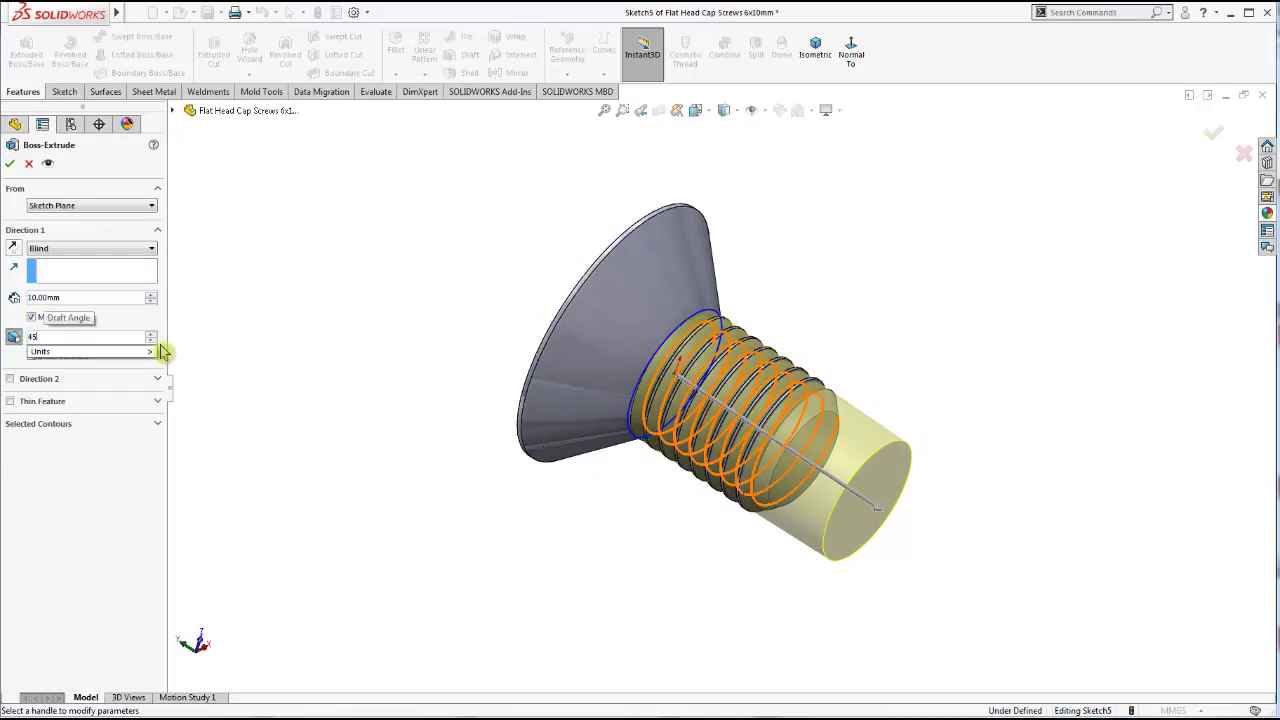
pyautogui.press('Return')
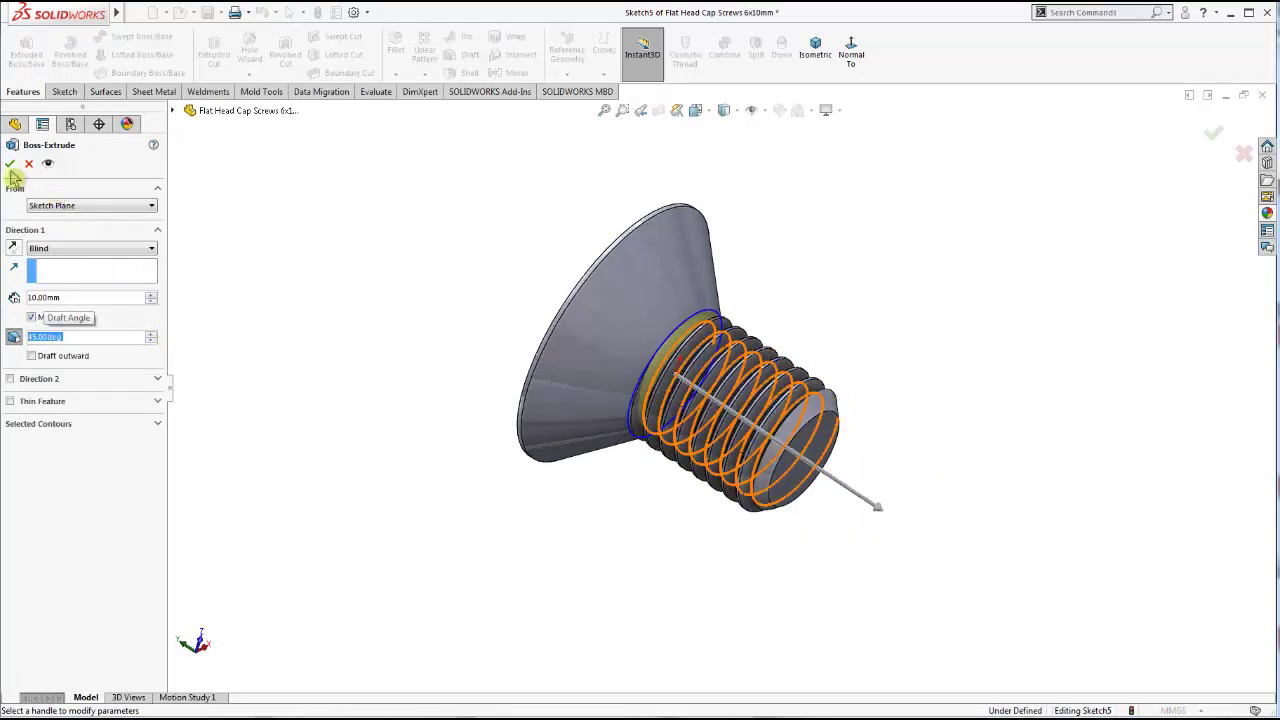
pyautogui.click(10, 166)
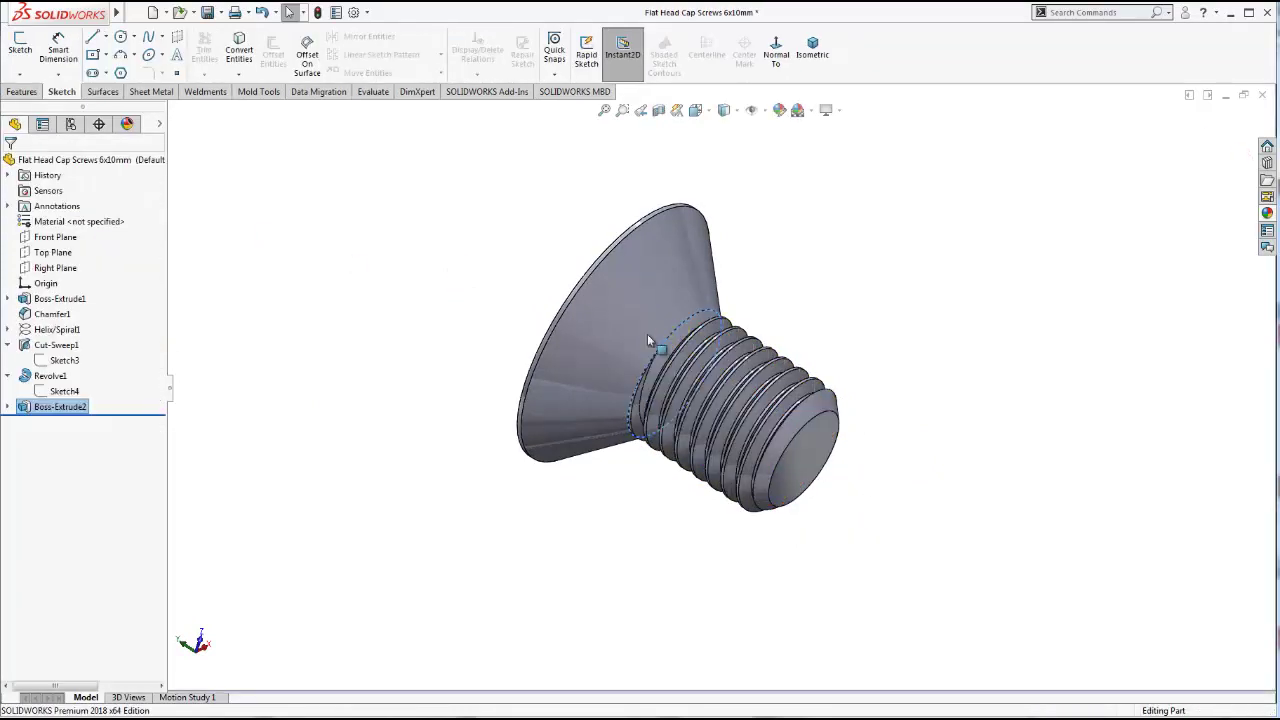
# Zoom and orbit the model to inspect the thread near the head
pyautogui.scroll(-2, 670, 350)
pyautogui.scroll(-3, 690, 380)
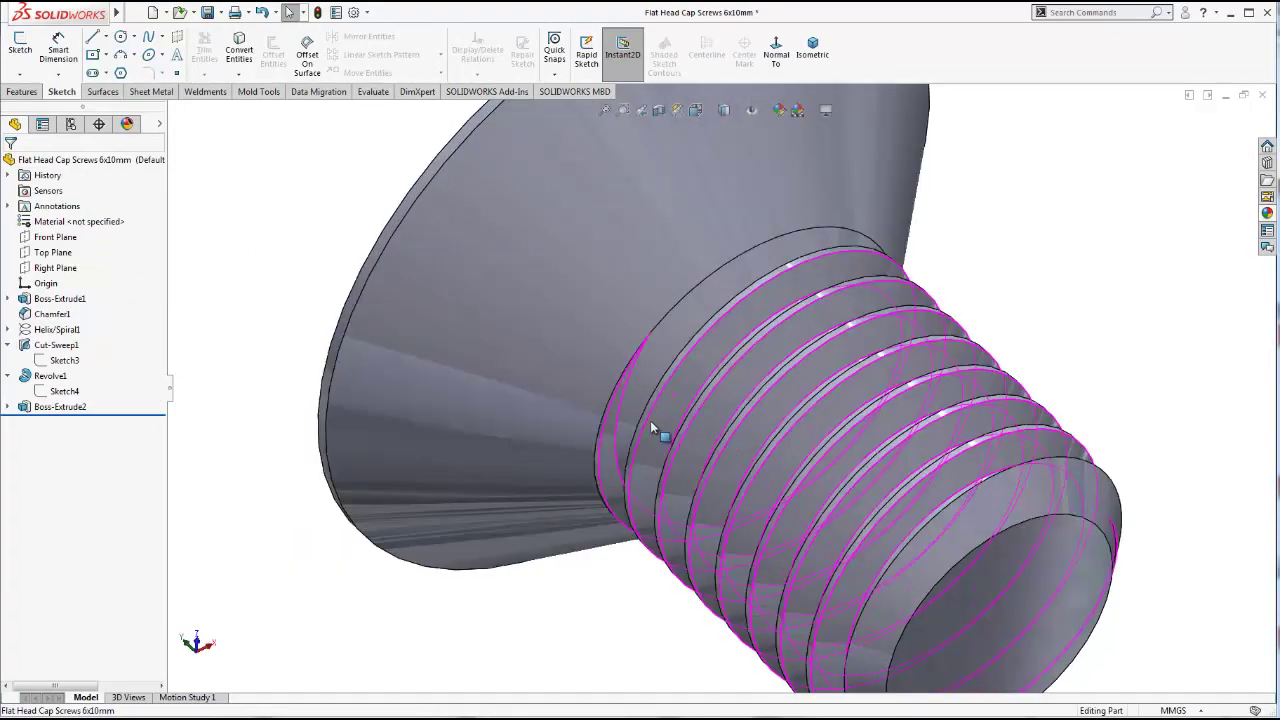
pyautogui.moveTo(650, 420); pyautogui.dragTo(540, 475, button='middle')
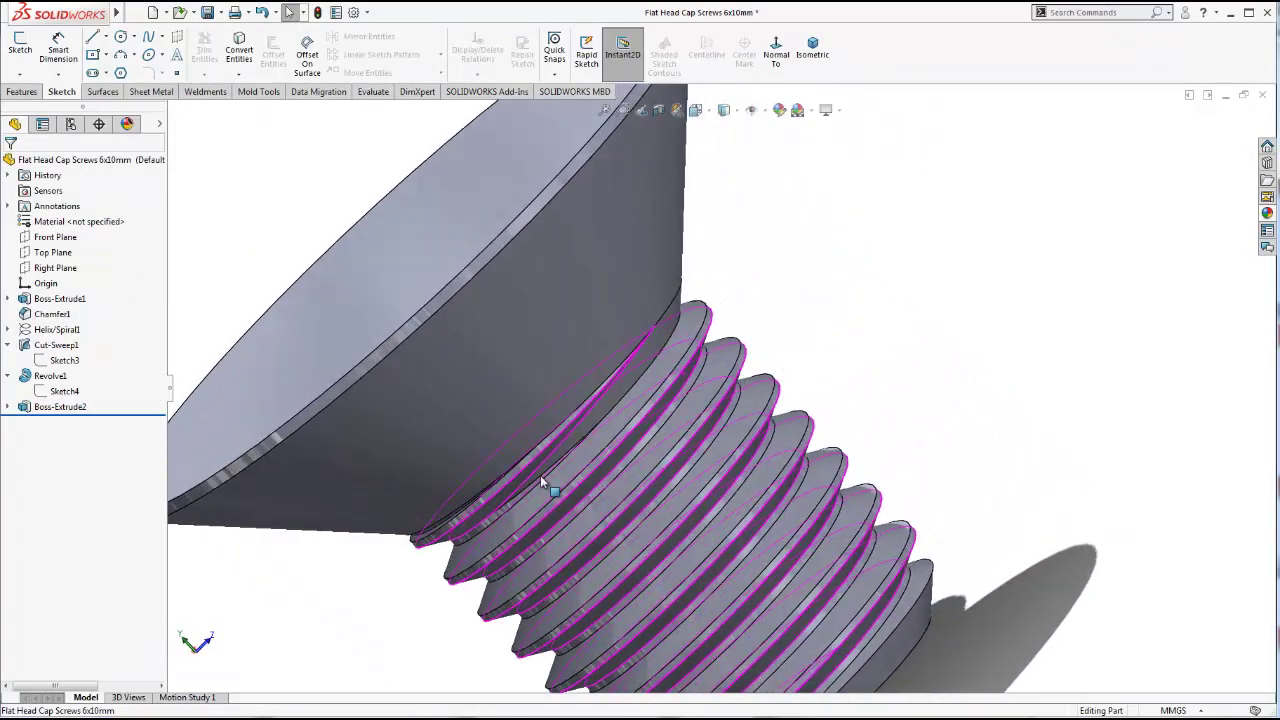
pyautogui.scroll(-2, 561, 477)
pyautogui.scroll(-2, 520, 485)
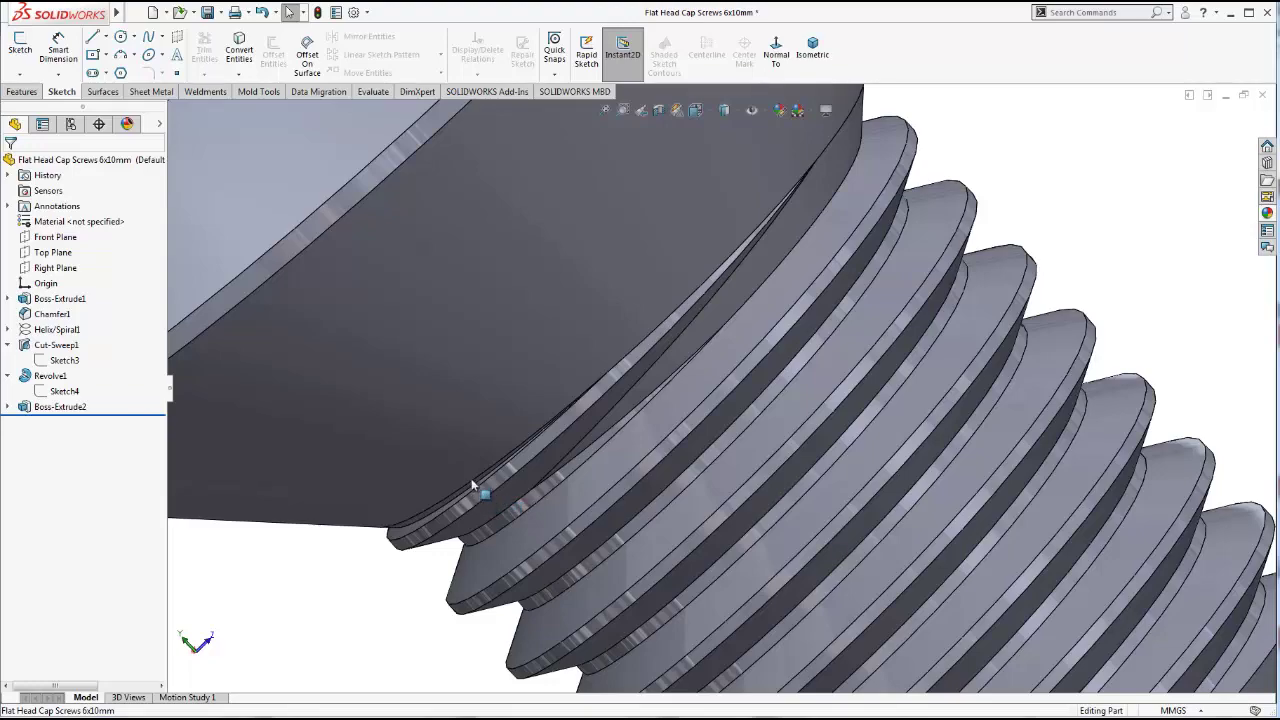
pyautogui.moveTo(471, 480); pyautogui.dragTo(420, 505, button='middle')
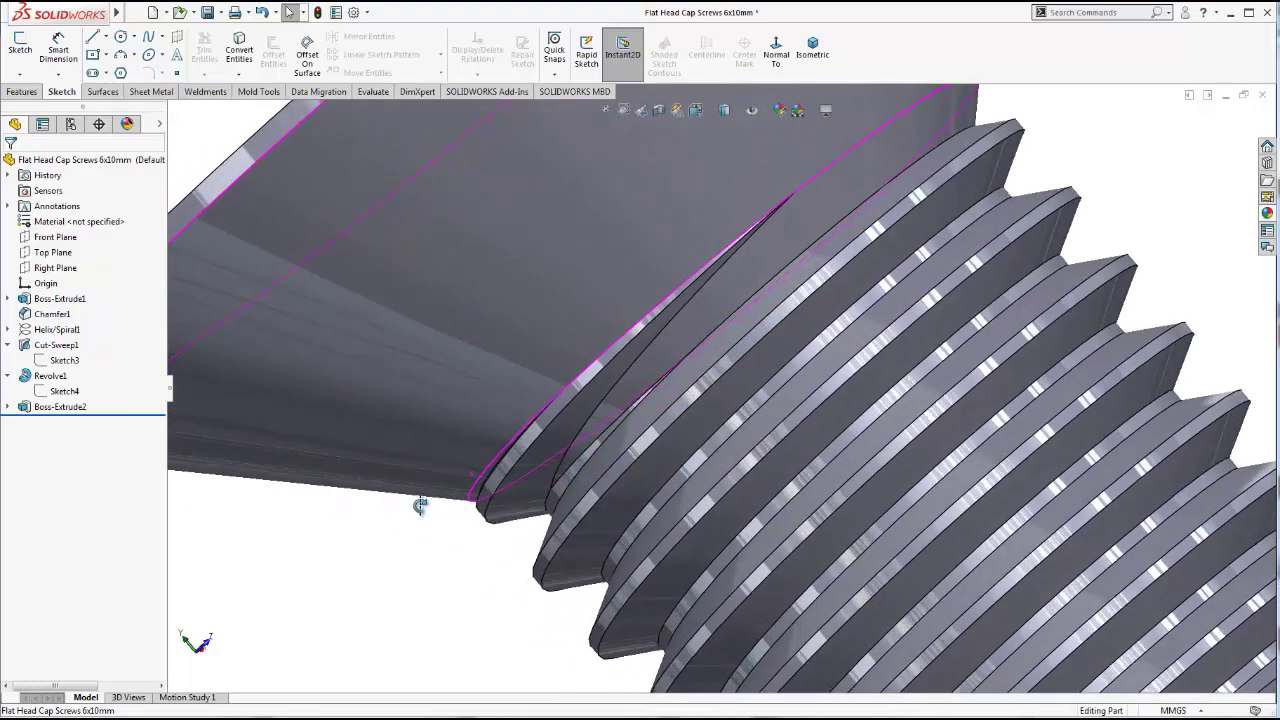
pyautogui.scroll(3, 680, 400)
pyautogui.scroll(3, 717, 394)
pyautogui.scroll(2, 717, 394)
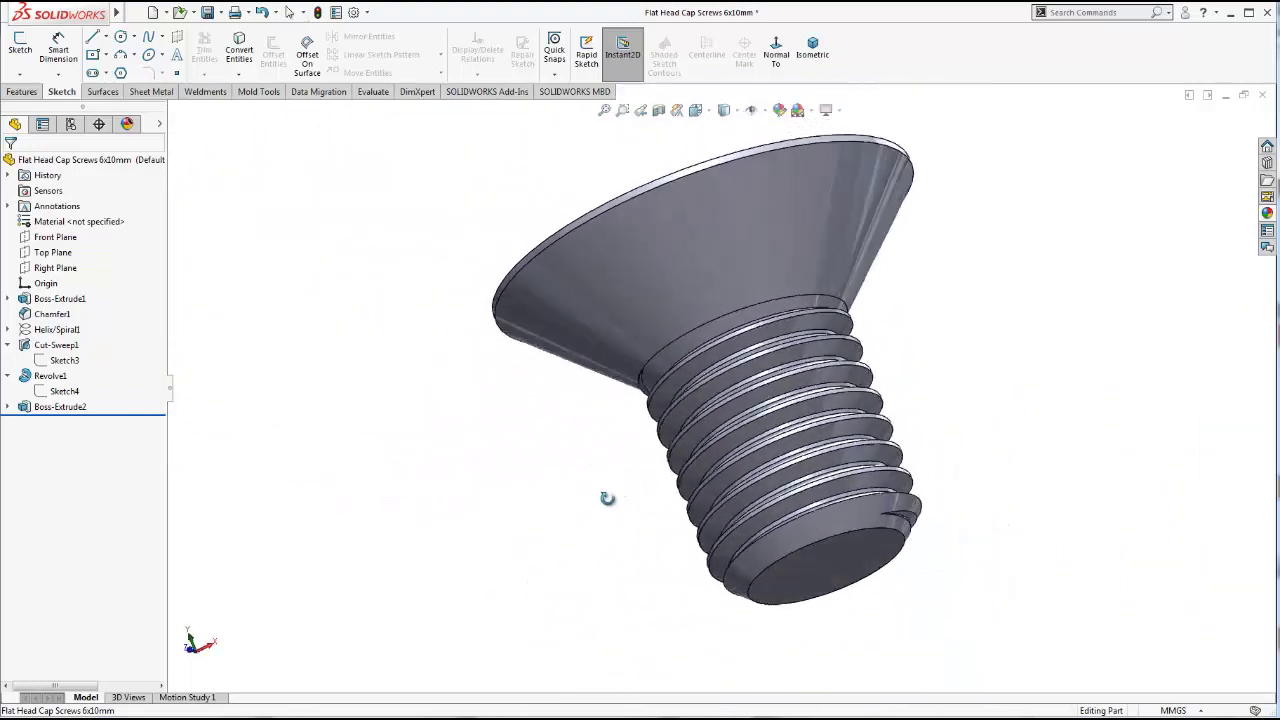
pyautogui.moveTo(607, 498)
pyautogui.mouseDown(button='middle')
pyautogui.moveTo(634, 434)
pyautogui.moveTo(543, 451)
pyautogui.moveTo(712, 363)
pyautogui.moveTo(537, 397)
pyautogui.moveTo(831, 360)
pyautogui.moveTo(1248, 157)
pyautogui.mouseUp(button='middle')
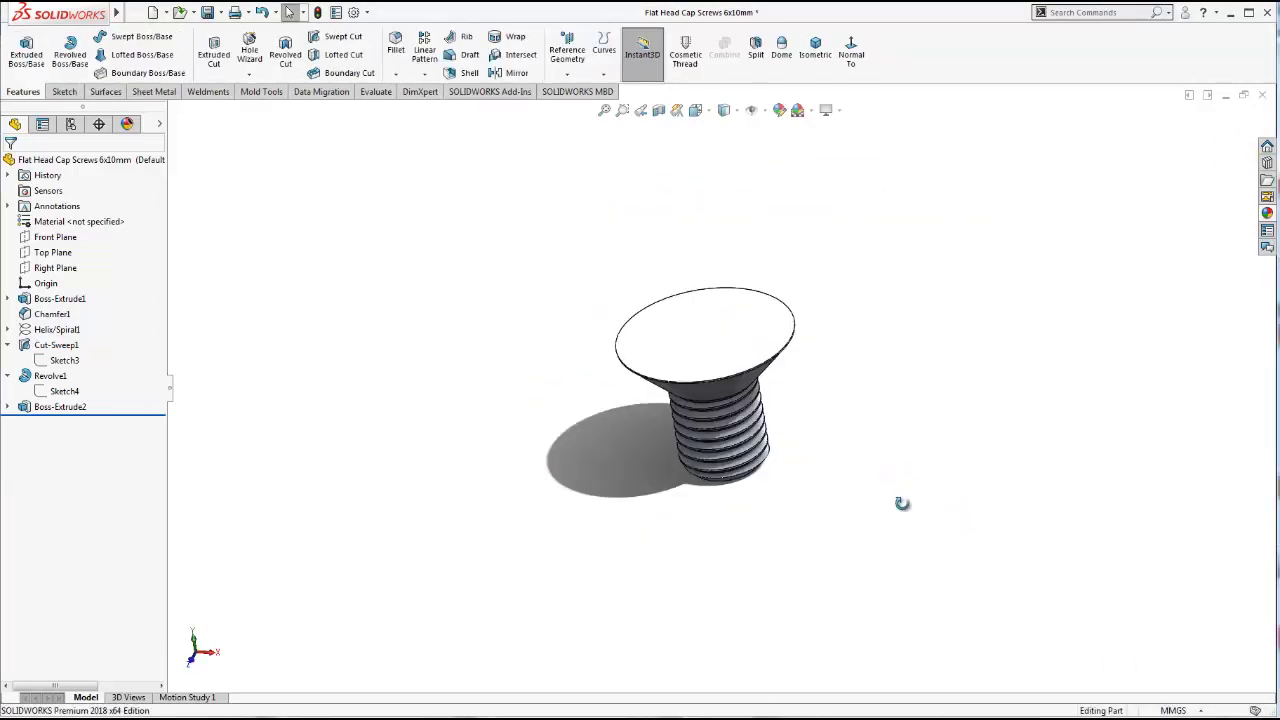
# Start a sketch on the head's top face and draw a hexagon centred on the origin
pyautogui.click(737, 374)
pyautogui.click(851, 323)
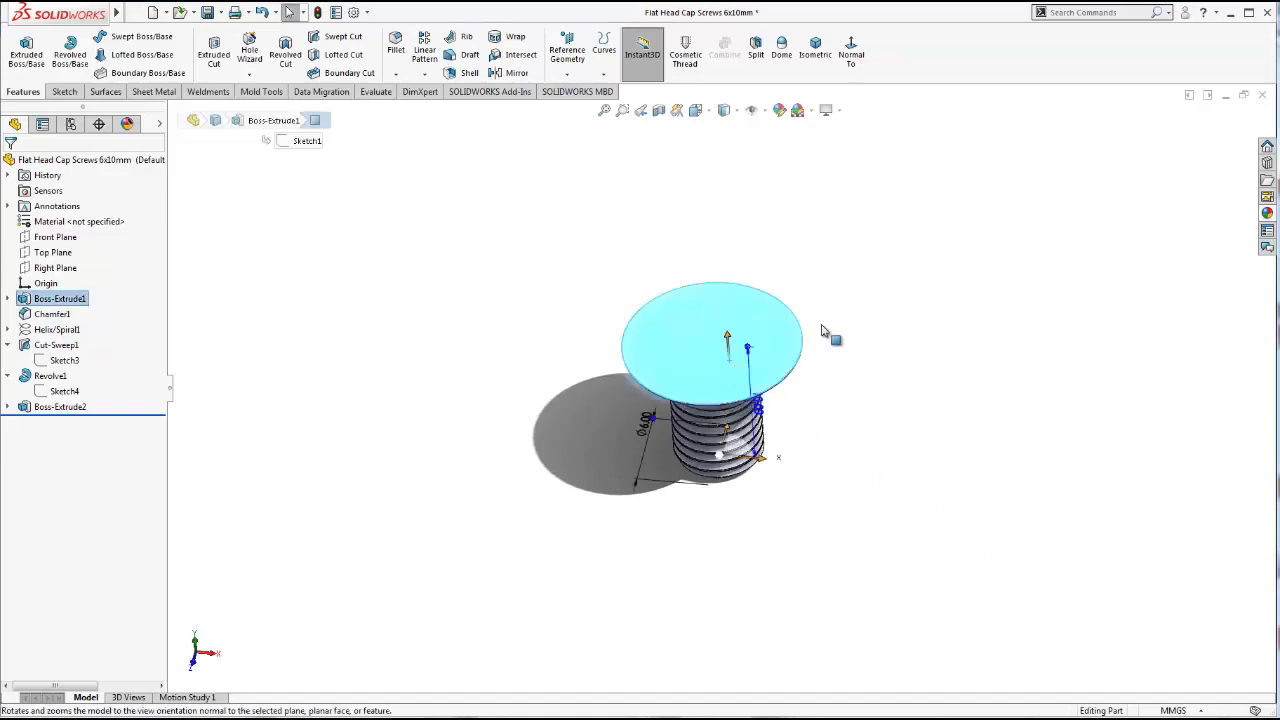
pyautogui.click(660, 333)
pyautogui.click(800, 277)
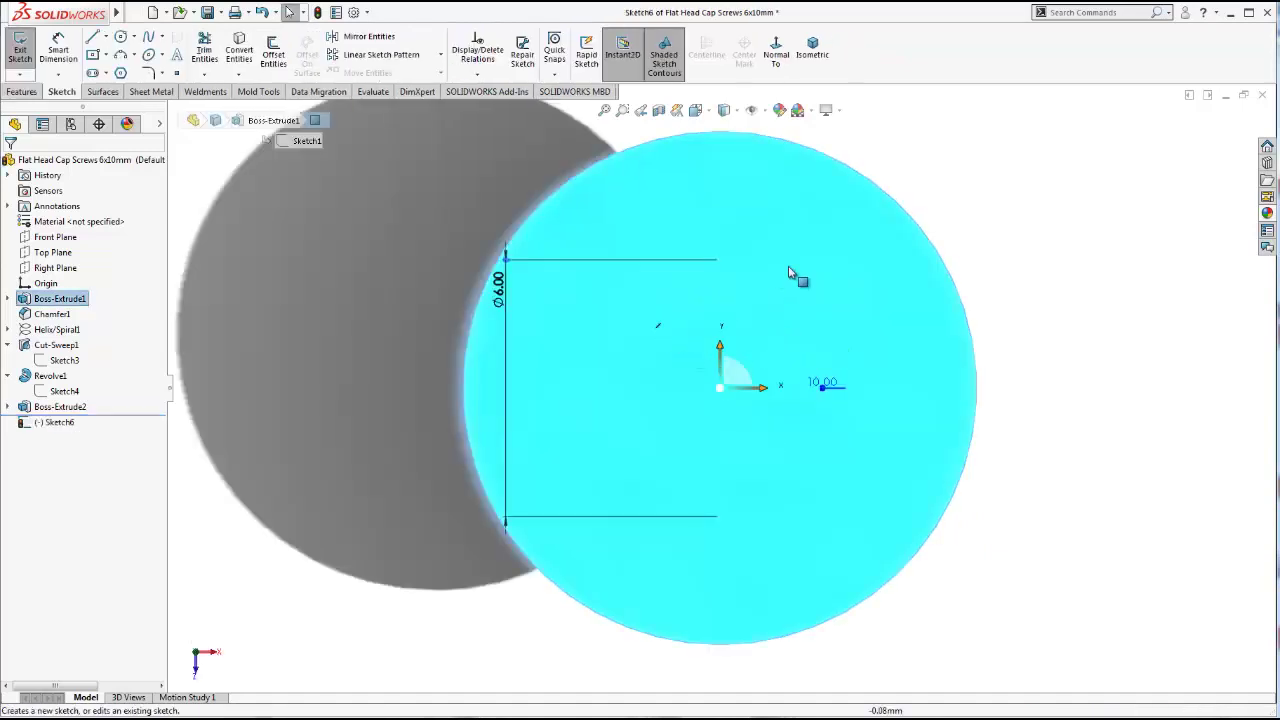
pyautogui.click(121, 73)
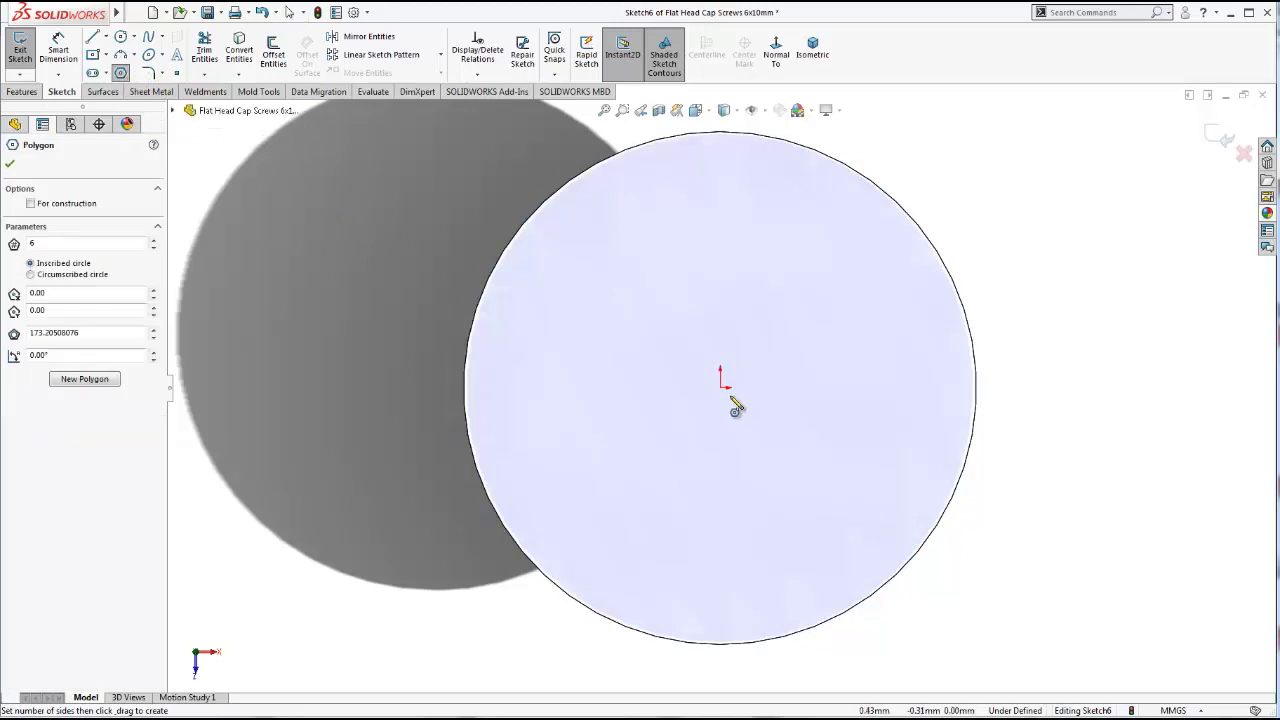
pyautogui.moveTo(722, 390)
pyautogui.mouseDown()
pyautogui.moveTo(733, 316)
pyautogui.moveTo(721, 280)
pyautogui.mouseUp()
pyautogui.press('Escape')
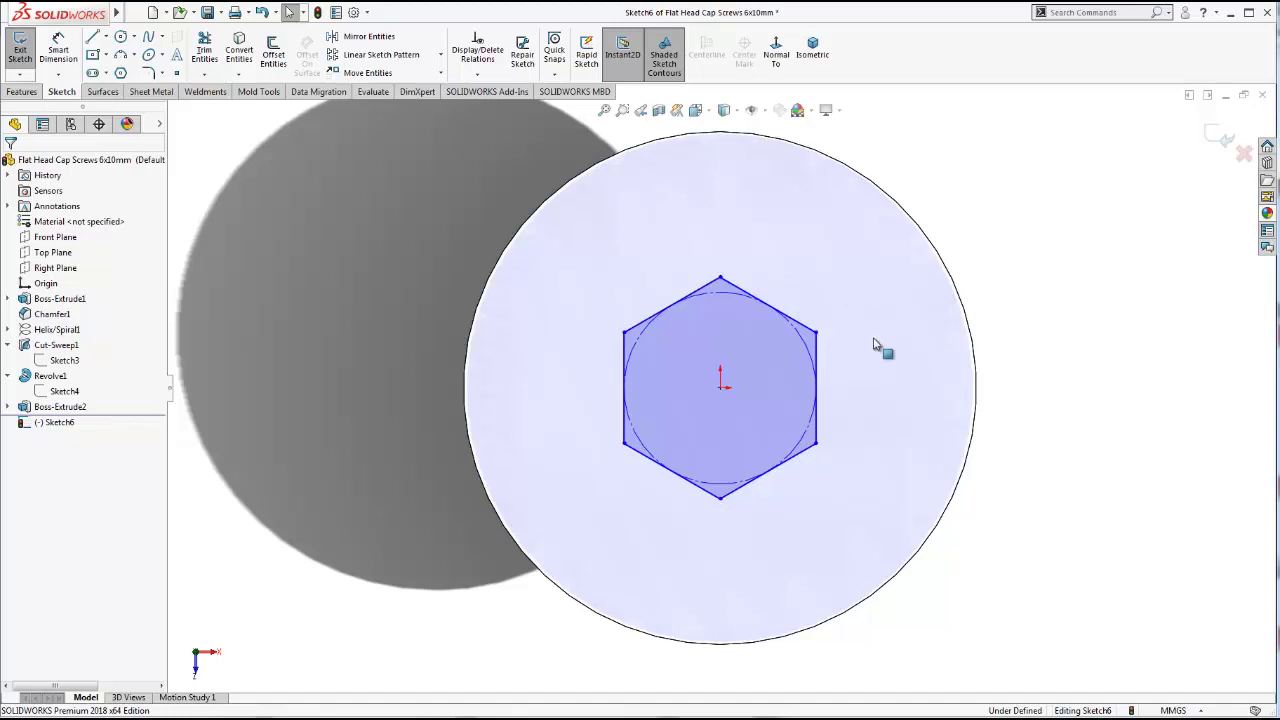
# Dimension the hexagon's inscribed construction circle to 4 mm diameter
pyautogui.click(22, 91)
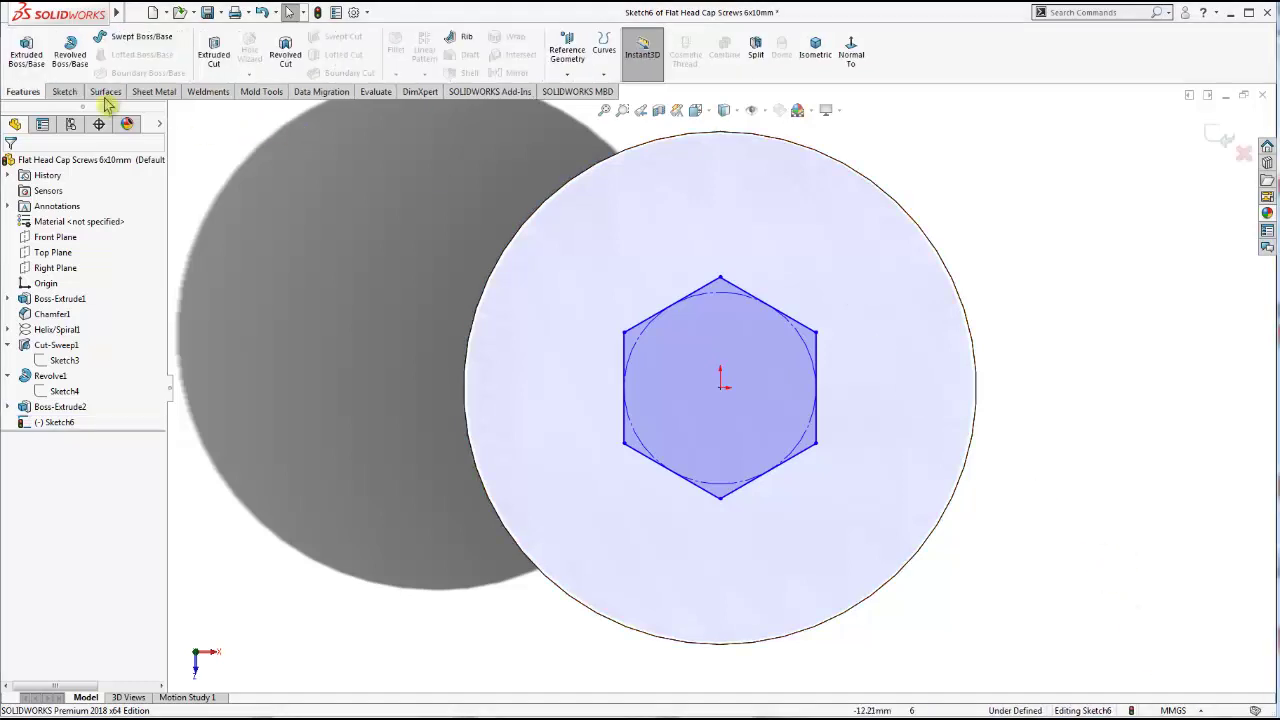
pyautogui.click(63, 93)
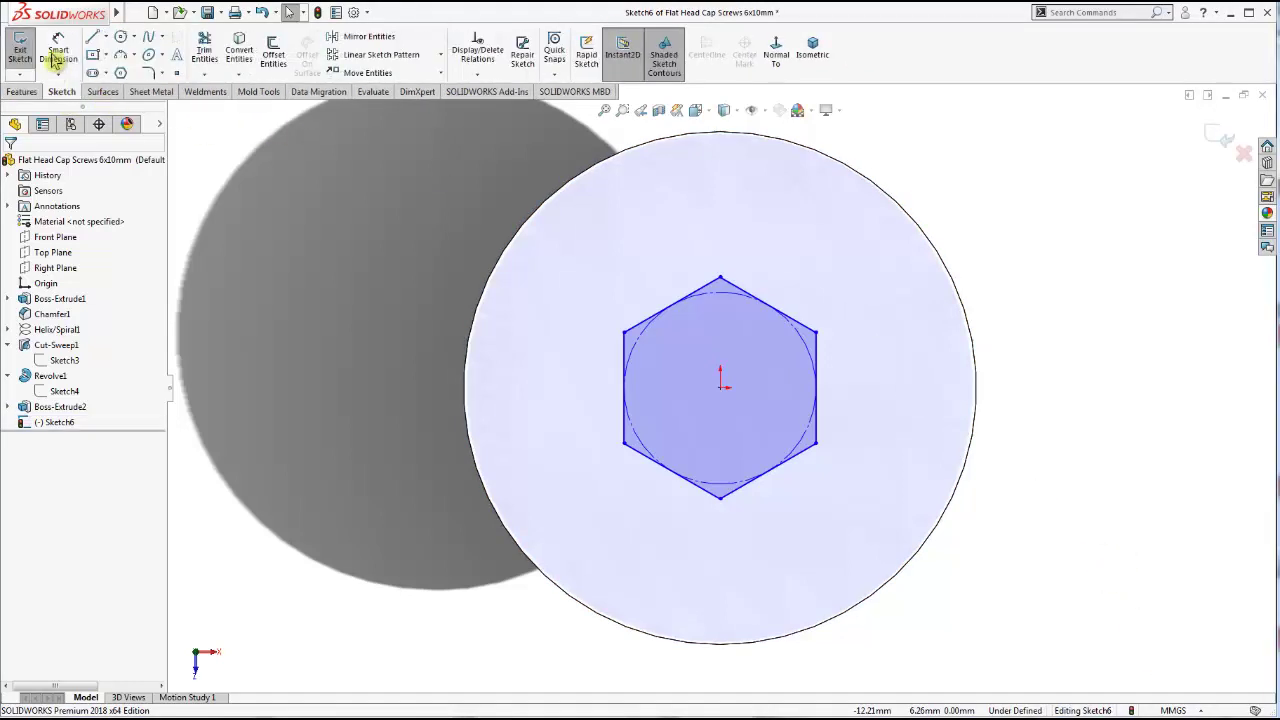
pyautogui.click(633, 350)
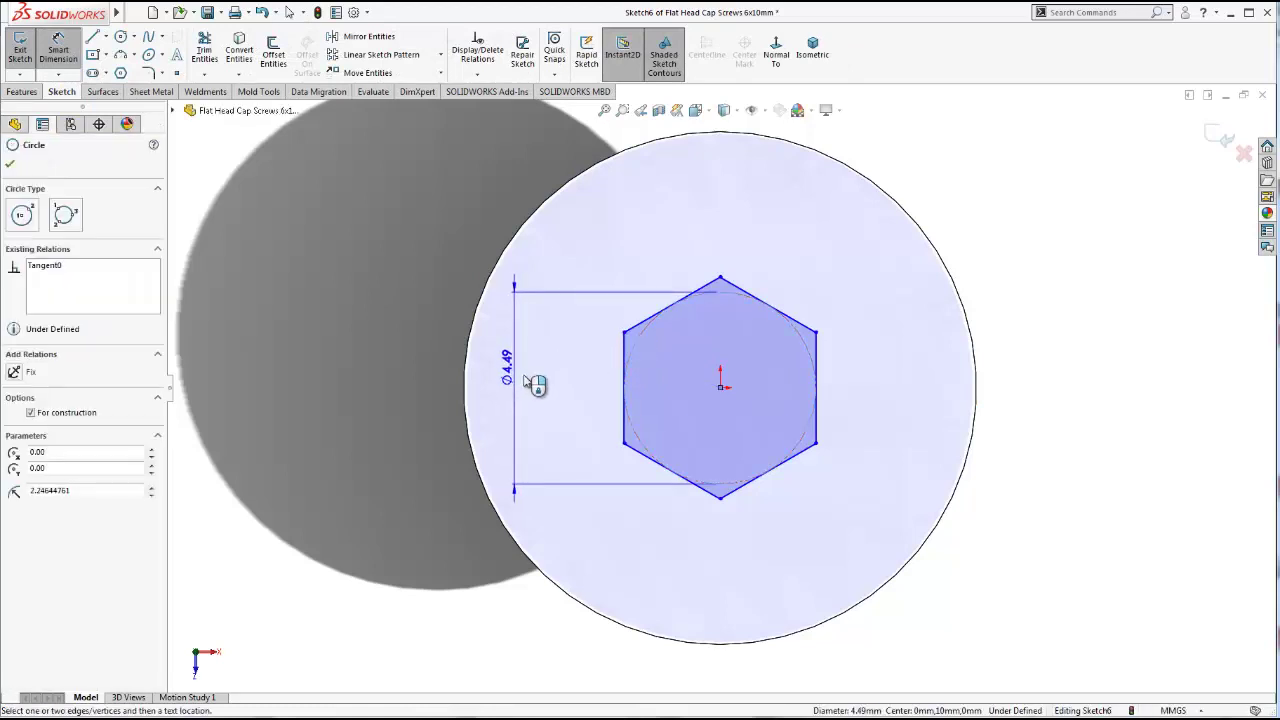
pyautogui.click(537, 386)
pyautogui.write('4')
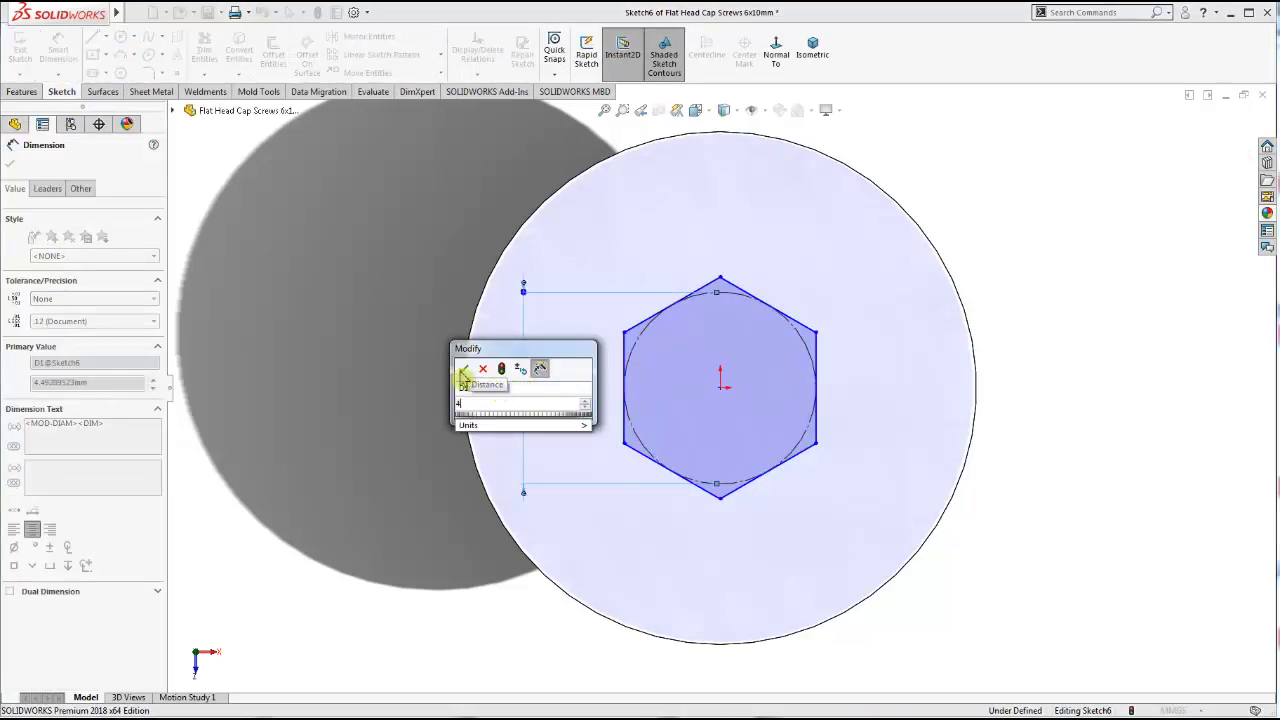
pyautogui.click(463, 372)
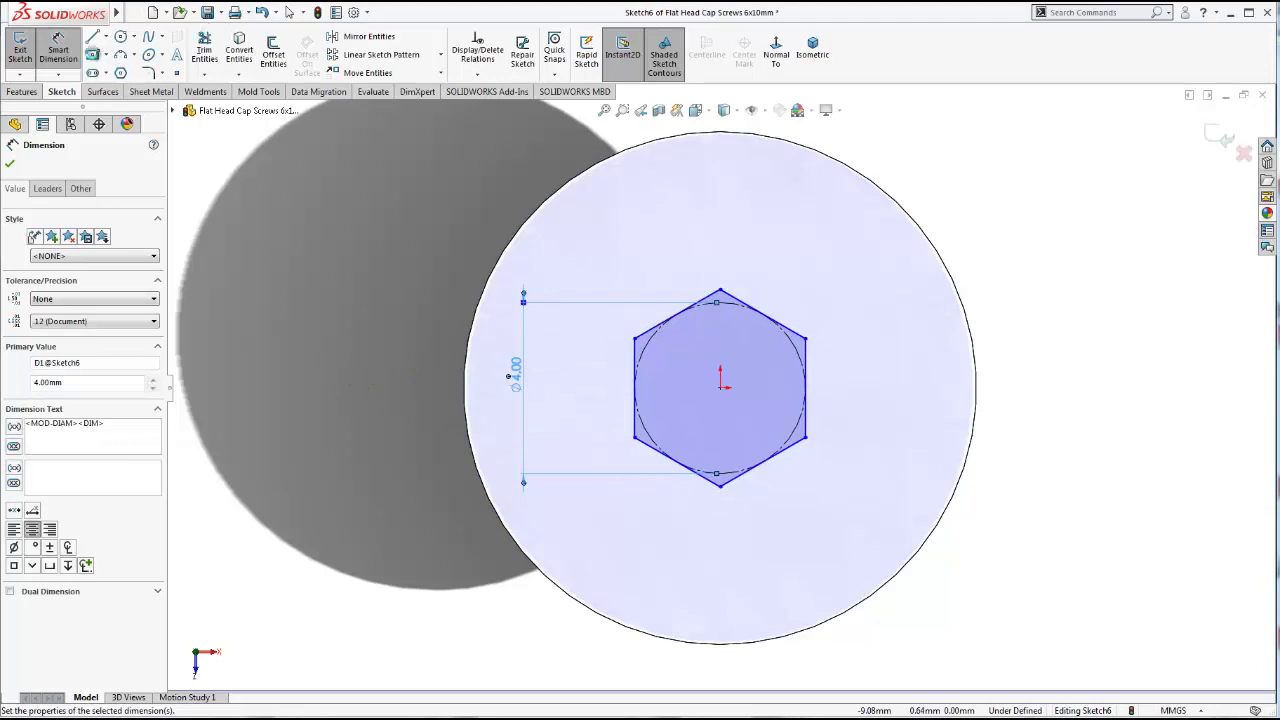
pyautogui.press('Escape')
# Add a centerline from the origin to the hexagon's right vertex to fully define it
pyautogui.click(104, 36)
pyautogui.click(122, 77)
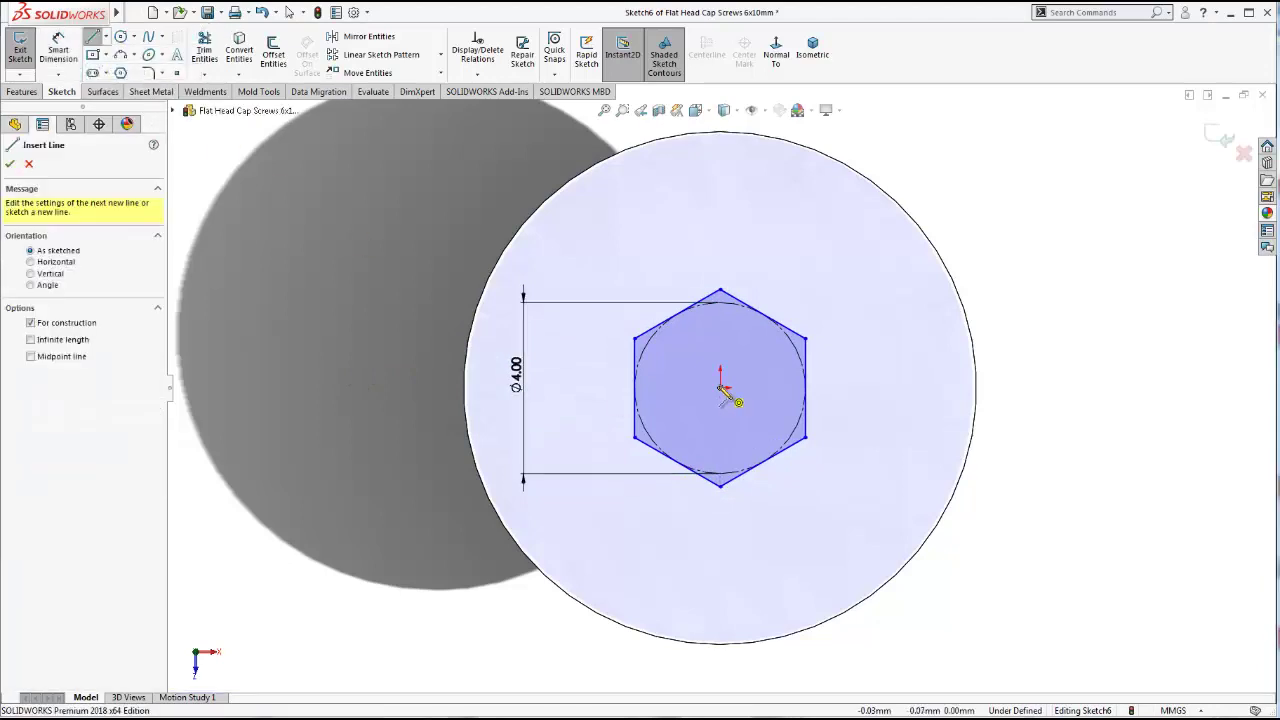
pyautogui.click(720, 387)
pyautogui.click(805, 387)
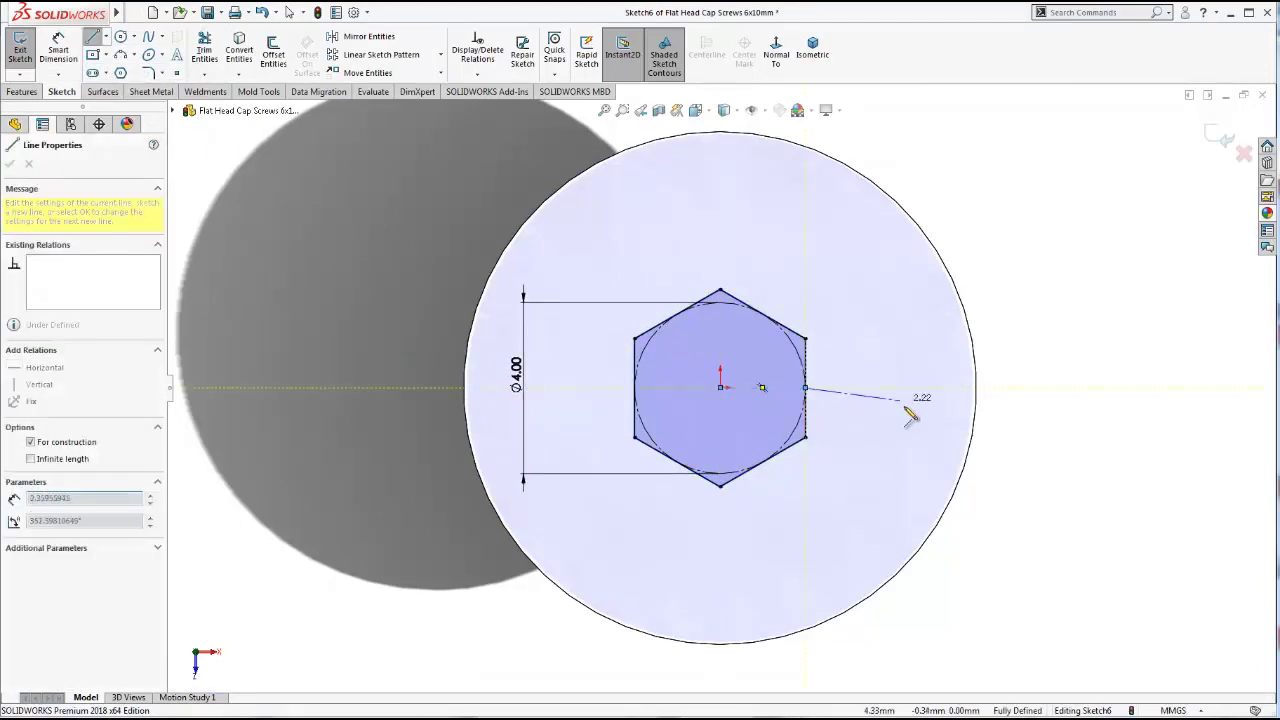
pyautogui.press('Escape')
pyautogui.scroll(-4, 900, 409)
pyautogui.moveTo(760, 414); pyautogui.dragTo(722, 328, button='middle')
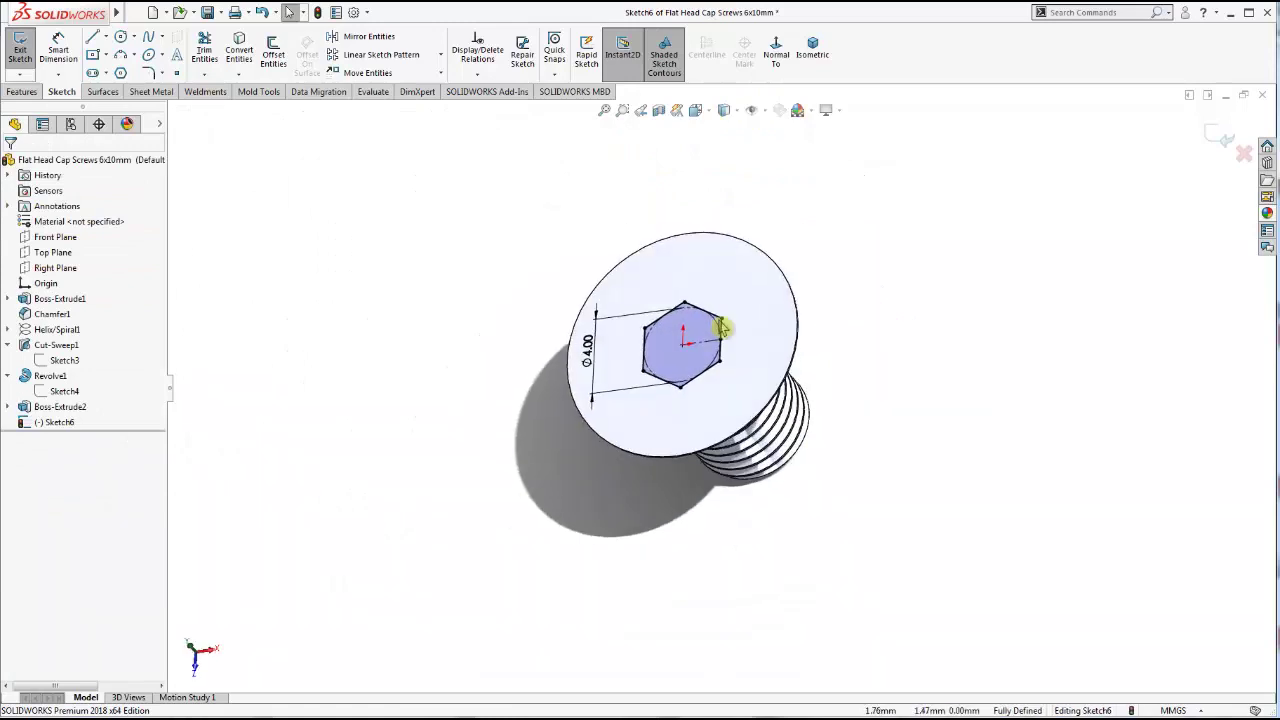
pyautogui.click(22, 92)
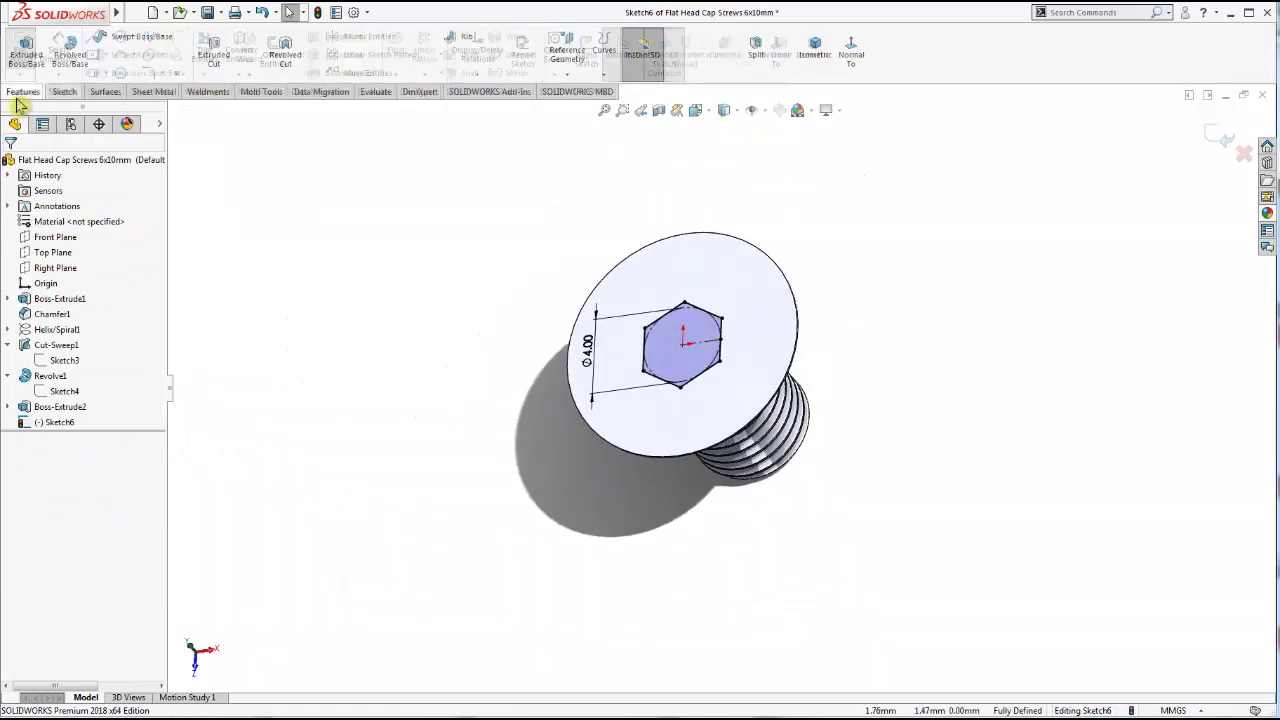
# Extrude-cut the hexagon 2.30 mm into the head, then turn the head to face the viewer
pyautogui.click(210, 62)
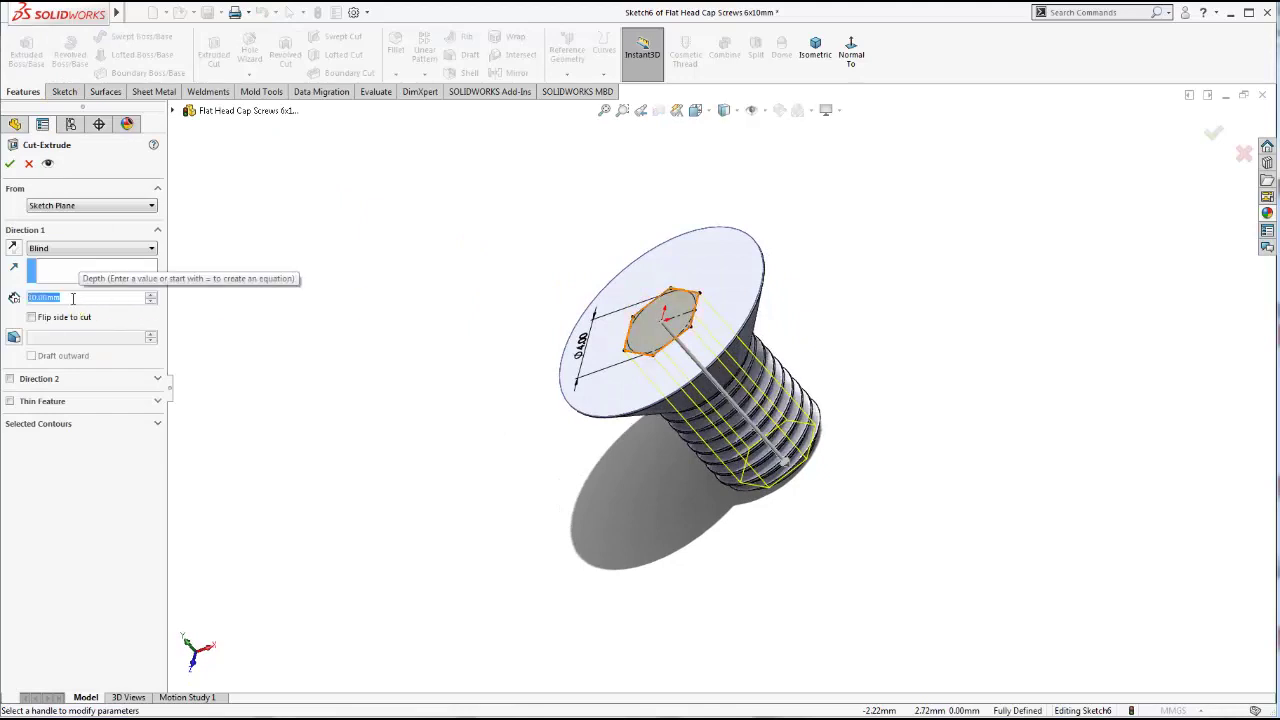
pyautogui.write('2.3')
pyautogui.press('Return')
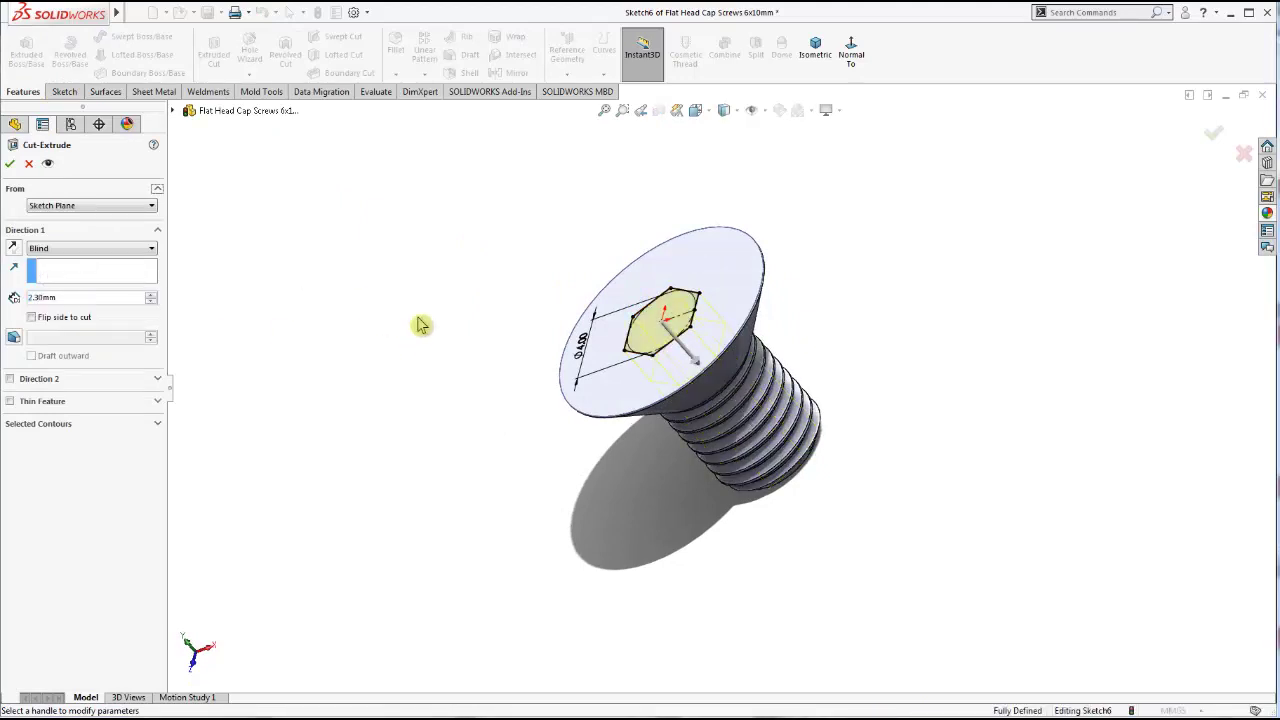
pyautogui.click(11, 165)
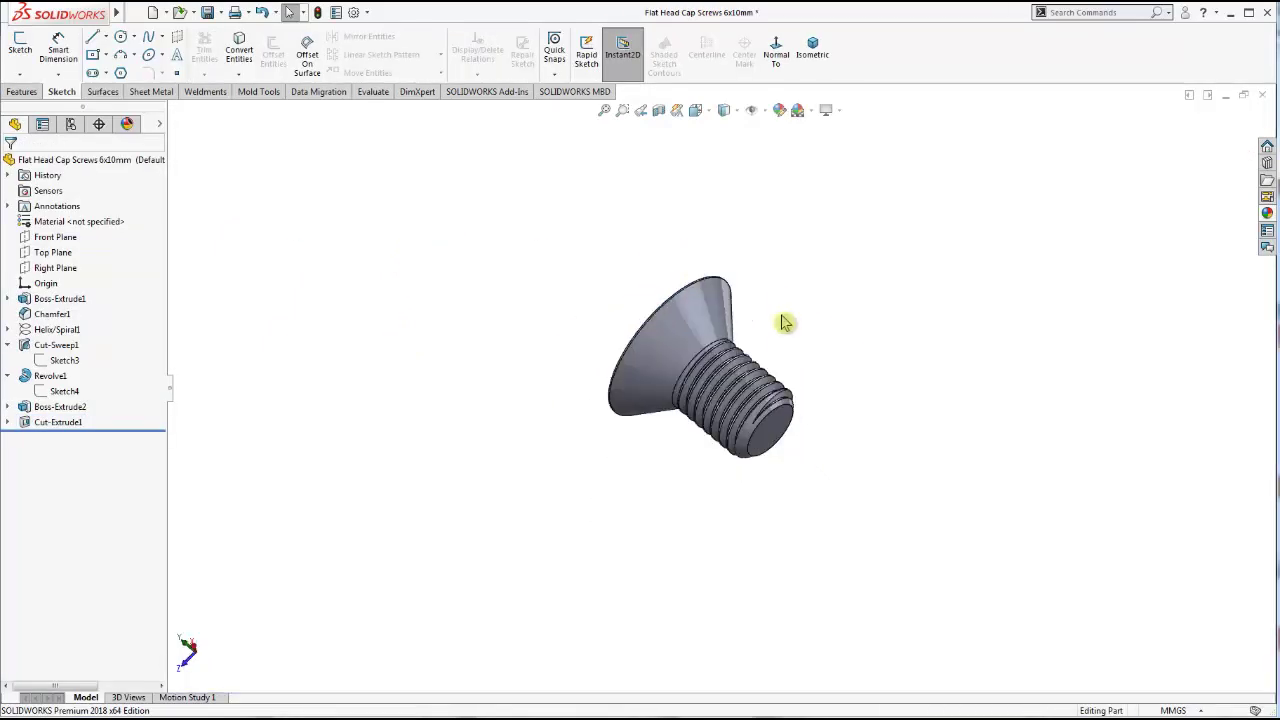
pyautogui.moveTo(669, 260)
pyautogui.mouseDown(button='middle')
pyautogui.moveTo(780, 323)
pyautogui.moveTo(806, 501)
pyautogui.moveTo(1014, 353)
pyautogui.mouseUp(button='middle')
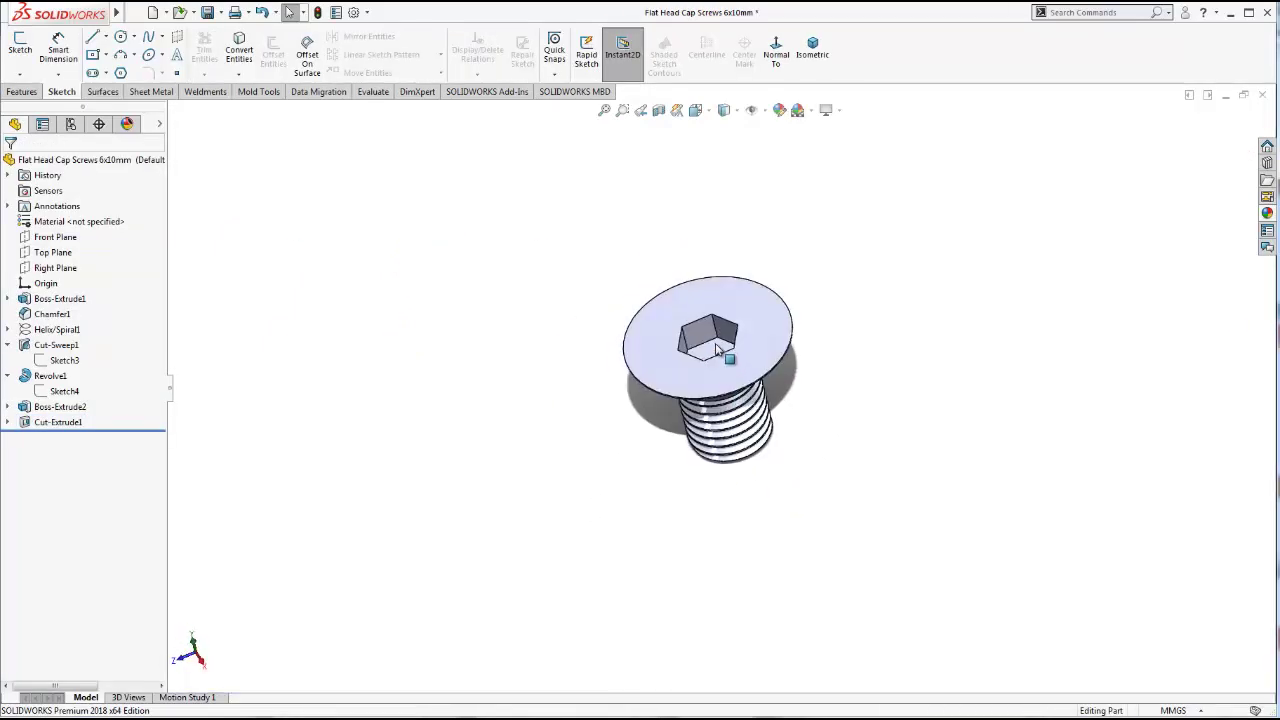
pyautogui.press('f')
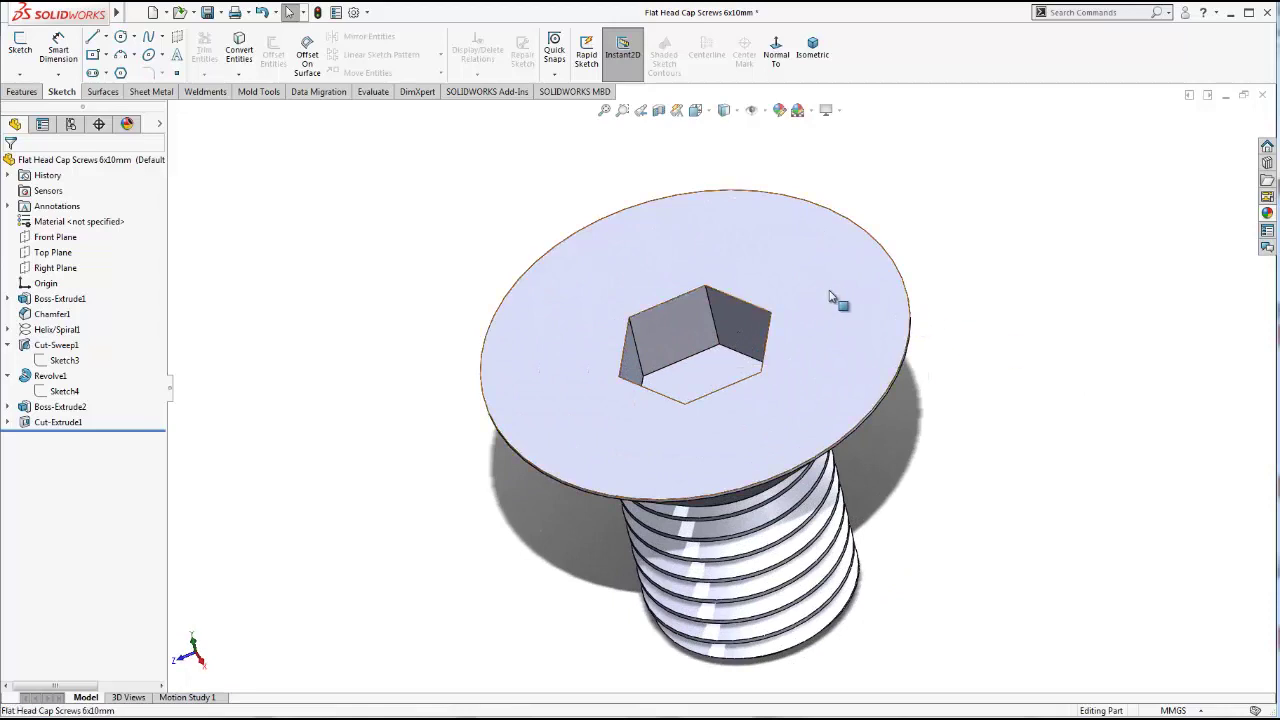
# On the head face, sketch a circle from the origin to a hex socket corner
pyautogui.click(881, 283)
pyautogui.click(943, 249)
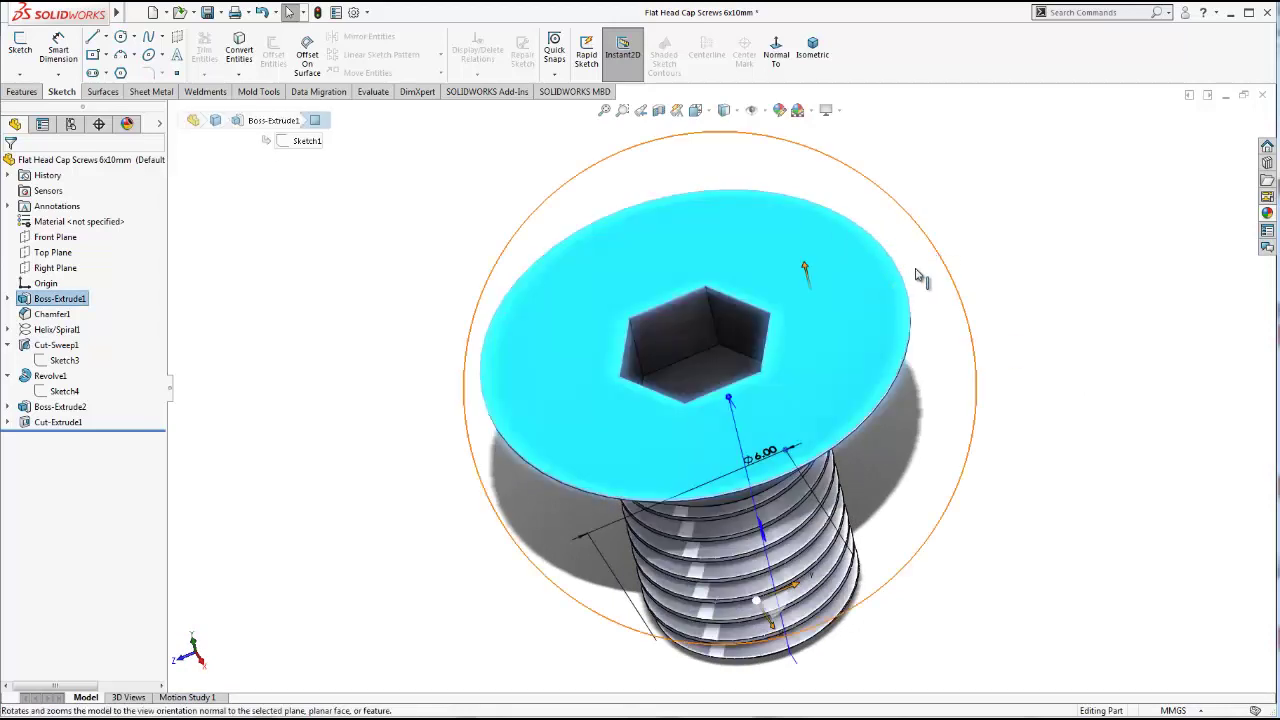
pyautogui.click(866, 244)
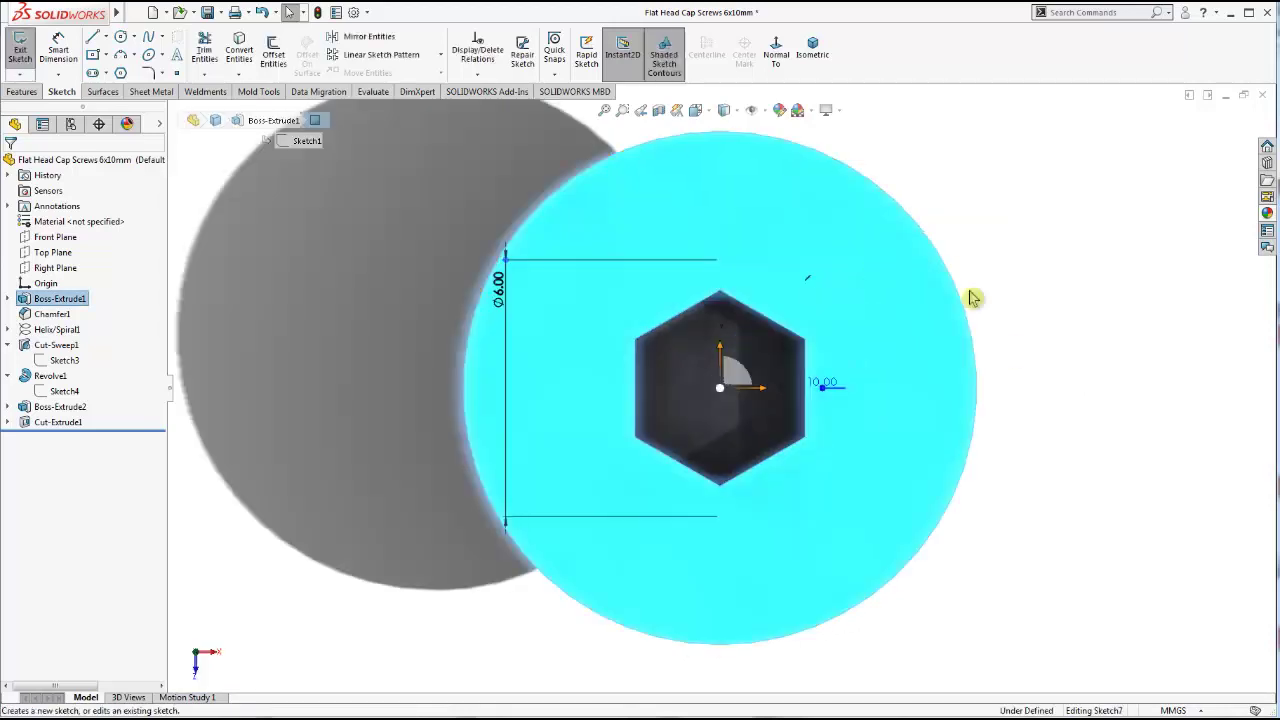
pyautogui.click(119, 40)
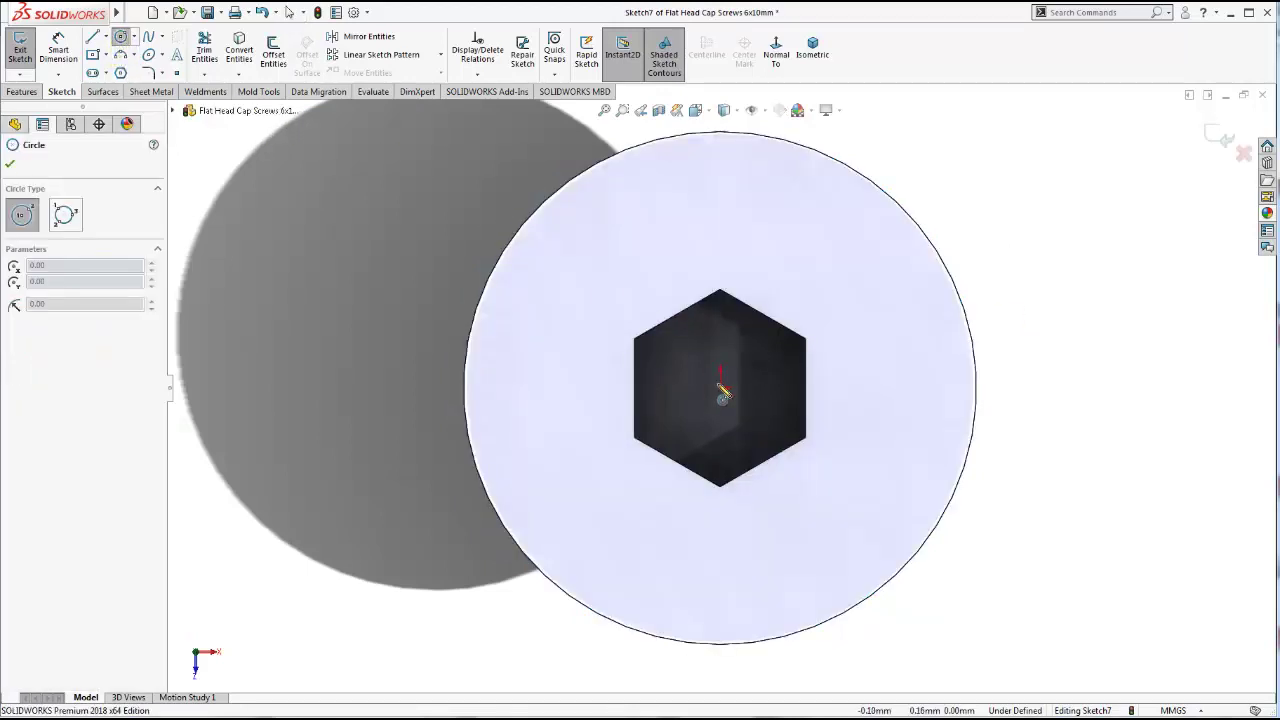
pyautogui.click(721, 386)
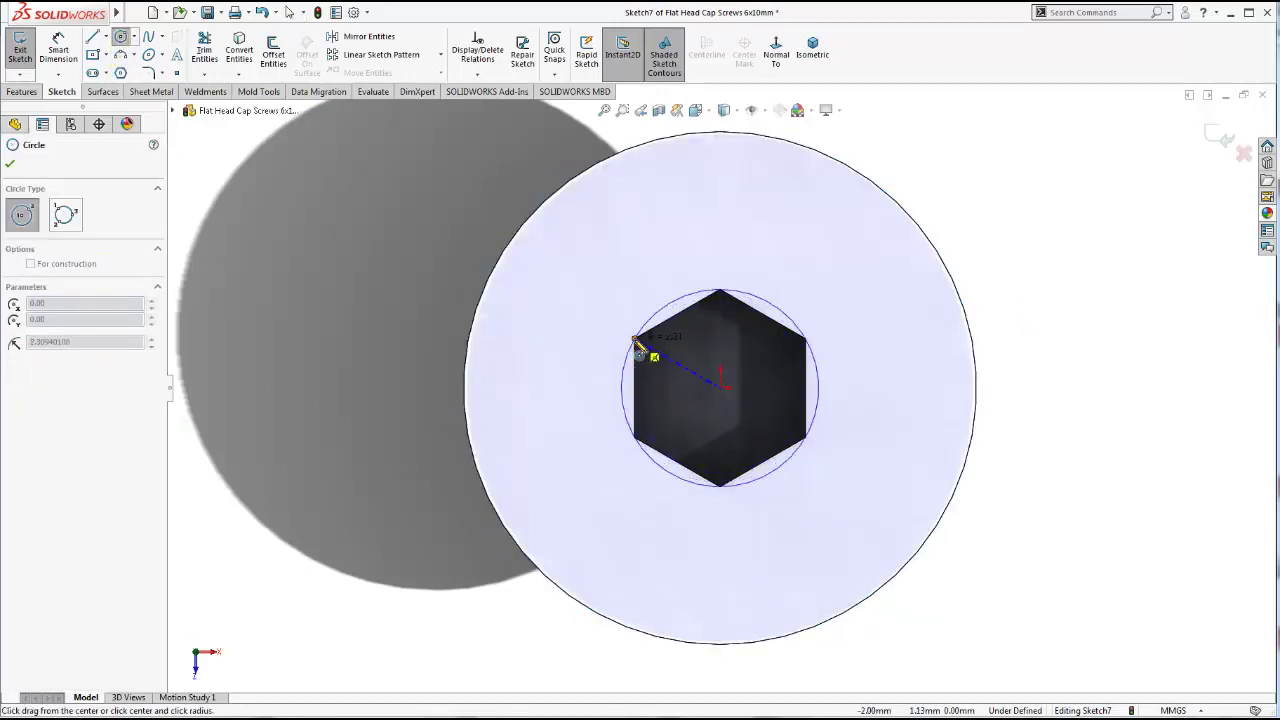
pyautogui.click(636, 340)
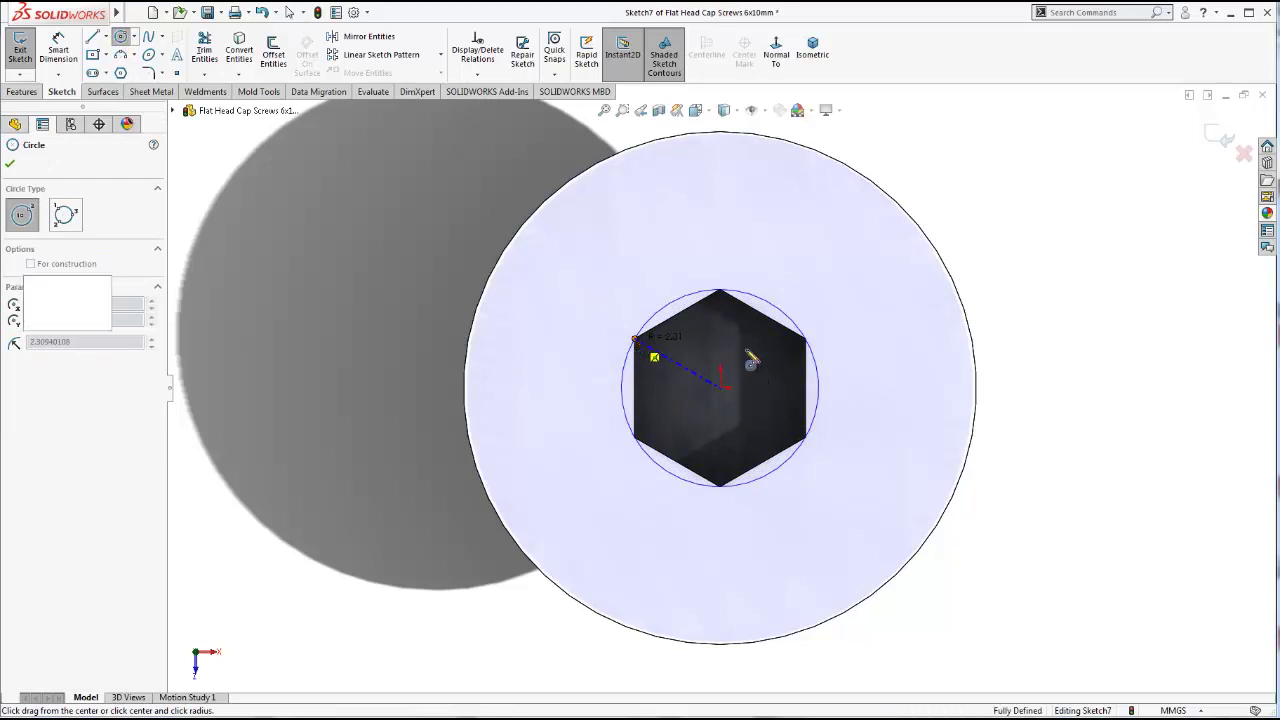
pyautogui.press('Escape')
pyautogui.click(20, 93)
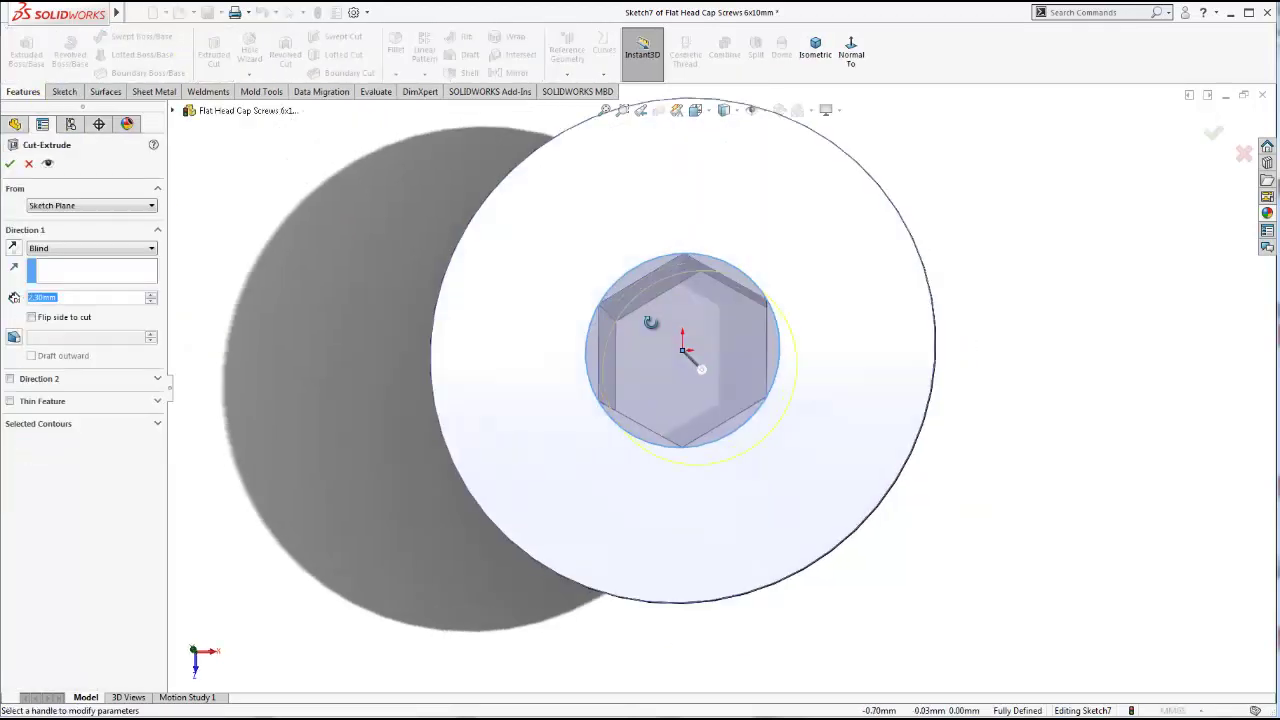
# Cut the circle Through All with a 45° draft, bevelling the socket entry
pyautogui.click(15, 336)
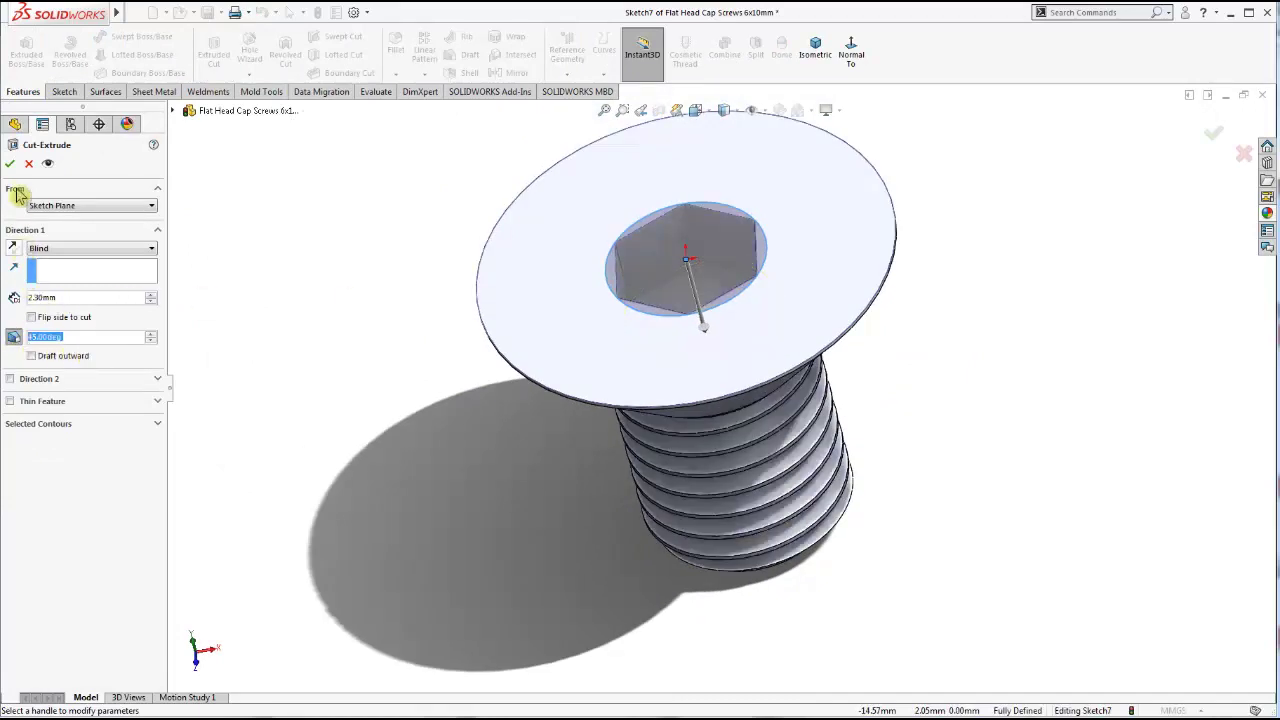
pyautogui.click(55, 250)
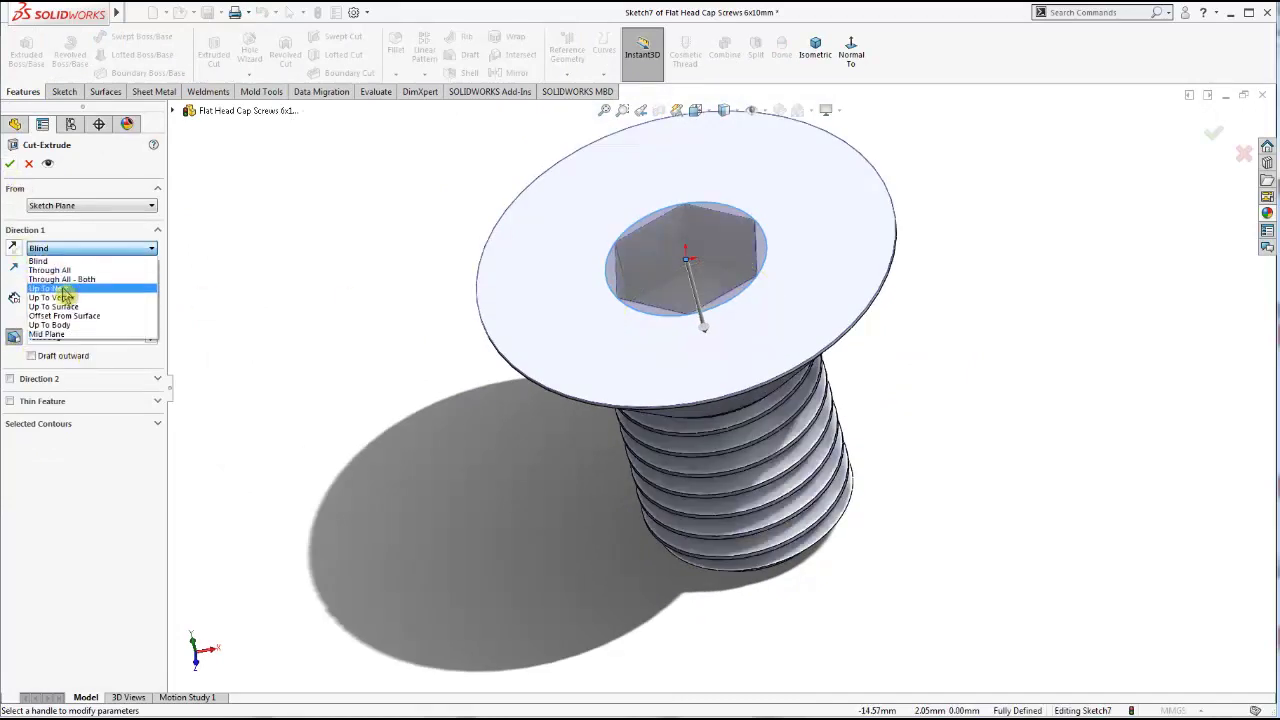
pyautogui.click(50, 272)
pyautogui.click(10, 164)
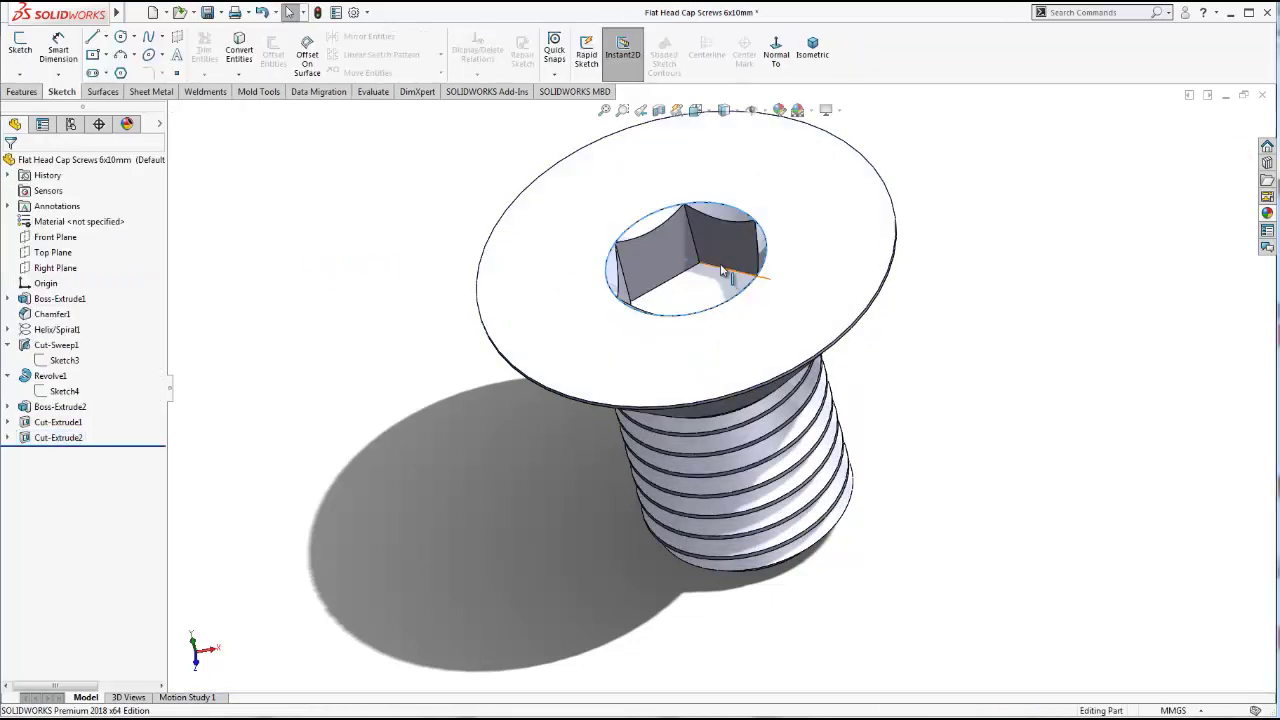
pyautogui.moveTo(738, 299)
pyautogui.mouseDown(button='middle')
pyautogui.moveTo(652, 407)
pyautogui.moveTo(731, 302)
pyautogui.mouseUp(button='middle')
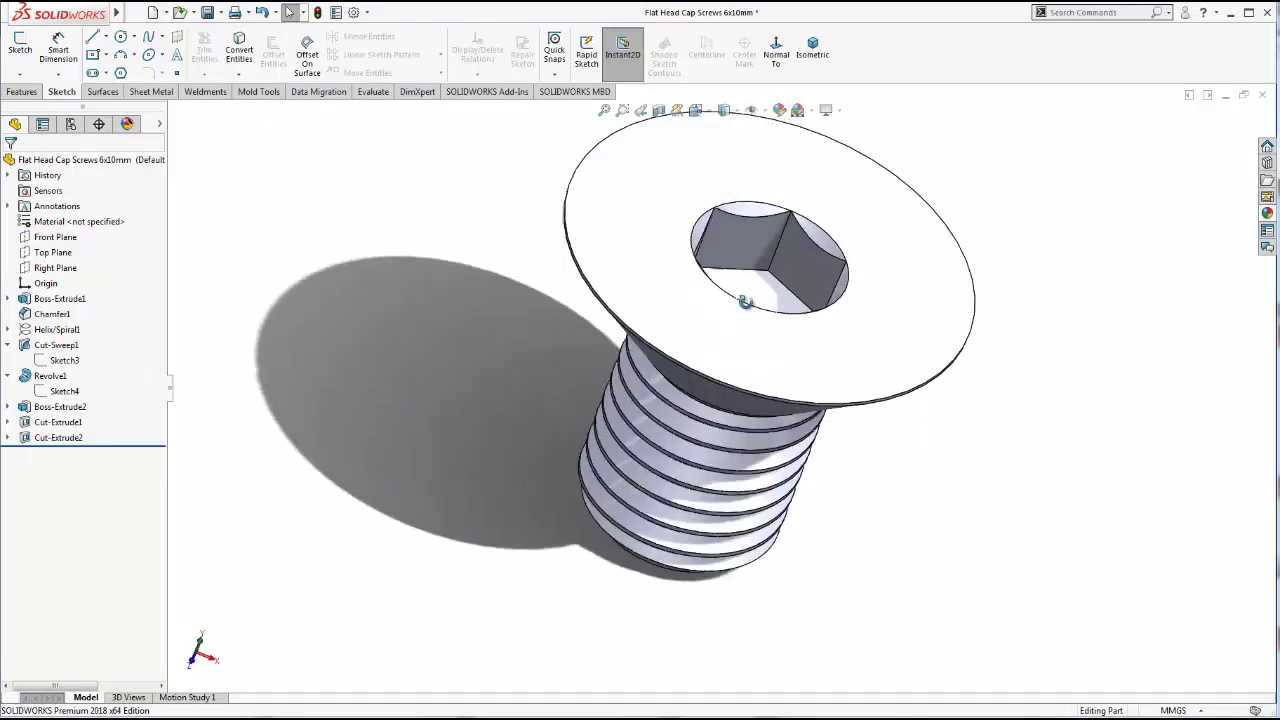
# Try chromium plate and then wrought iron appearances on the screw
pyautogui.click(1268, 214)
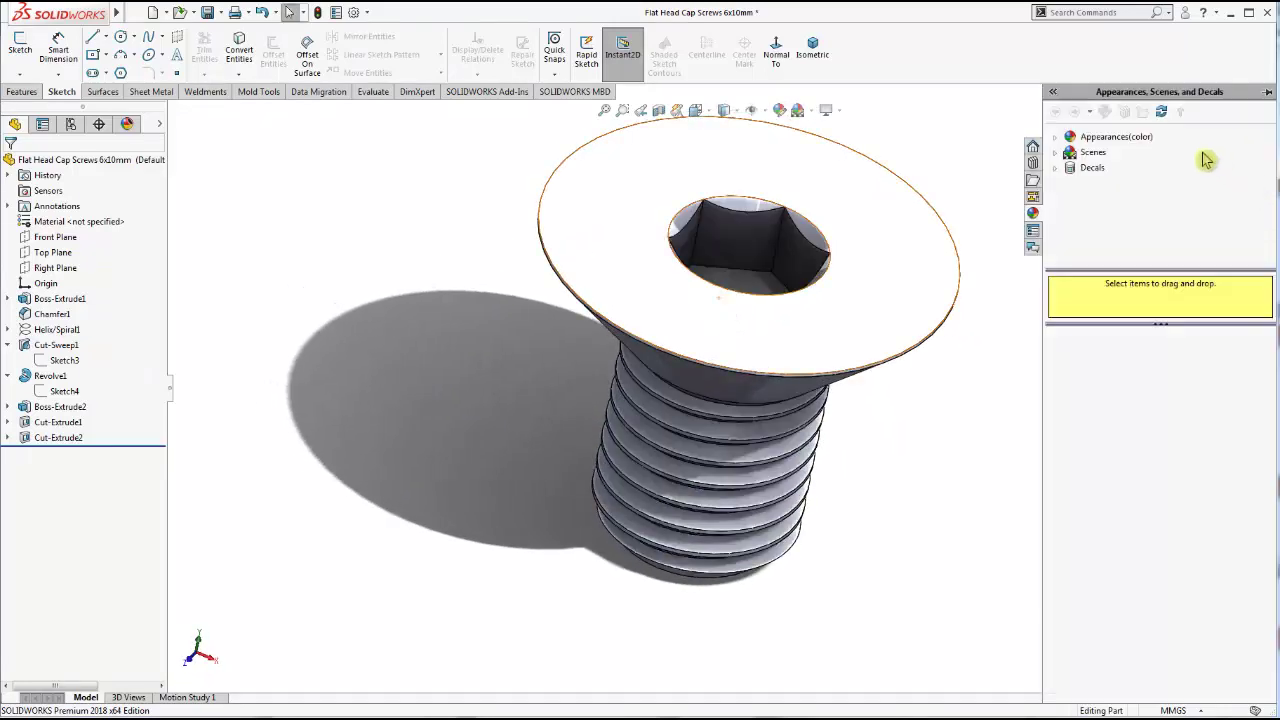
pyautogui.click(1058, 141)
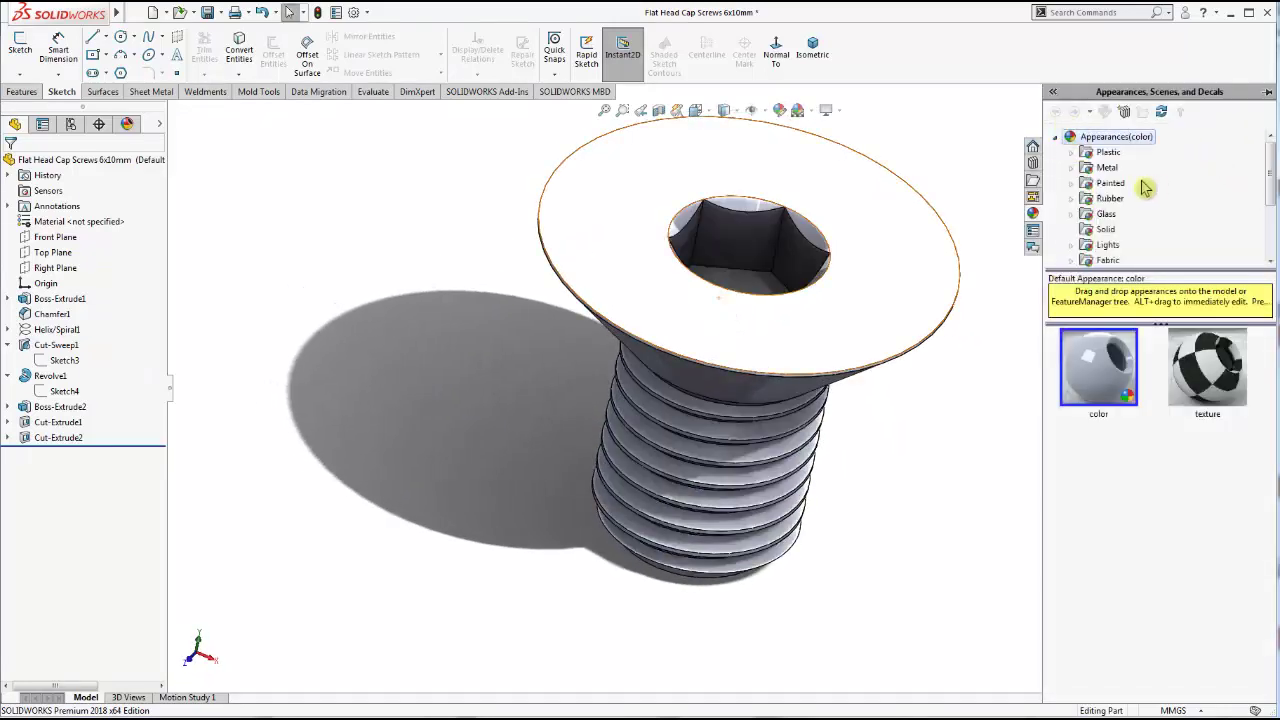
pyautogui.click(1105, 167)
pyautogui.moveTo(1200, 356); pyautogui.dragTo(950, 377)
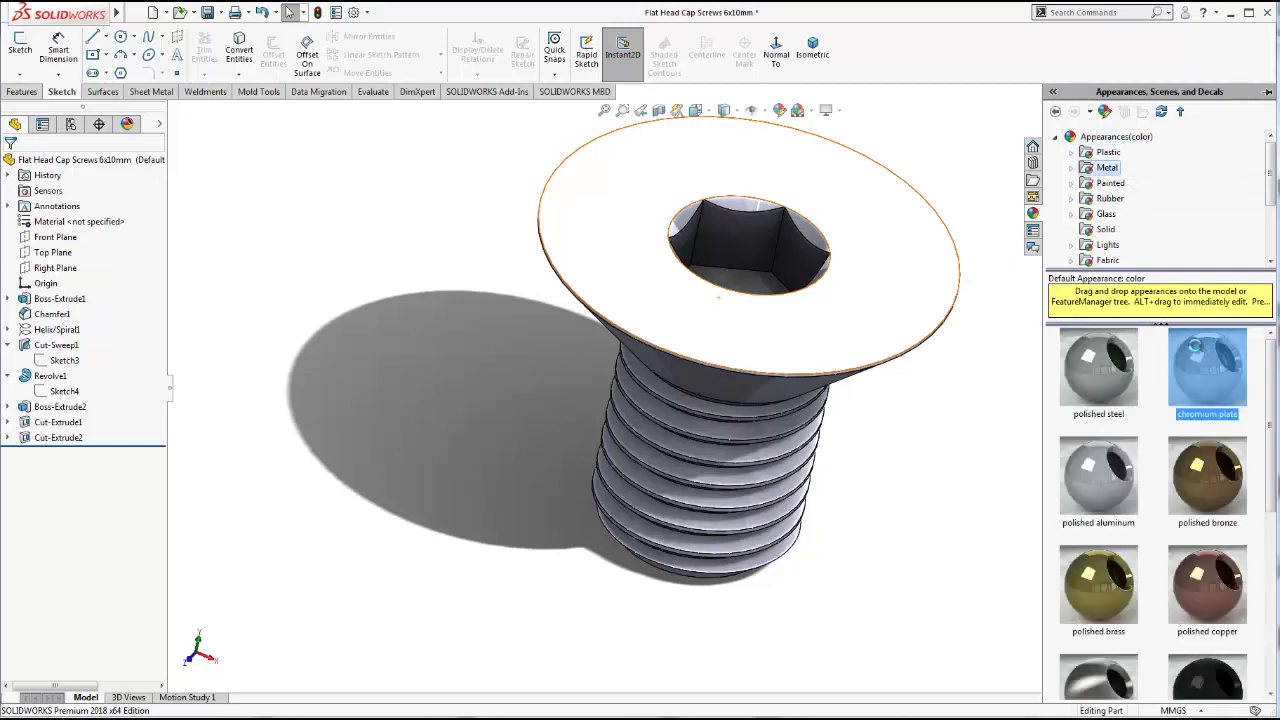
pyautogui.scroll(-2, 1055, 347)
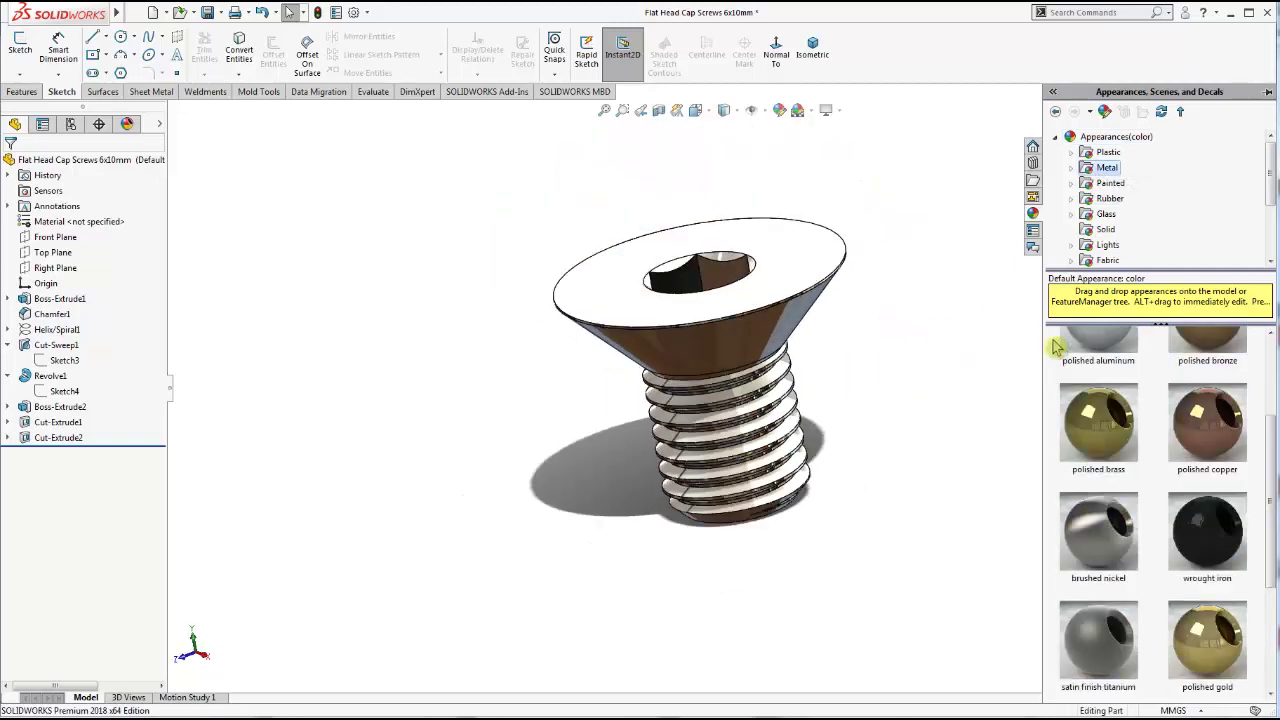
pyautogui.moveTo(1200, 550); pyautogui.dragTo(875, 400)
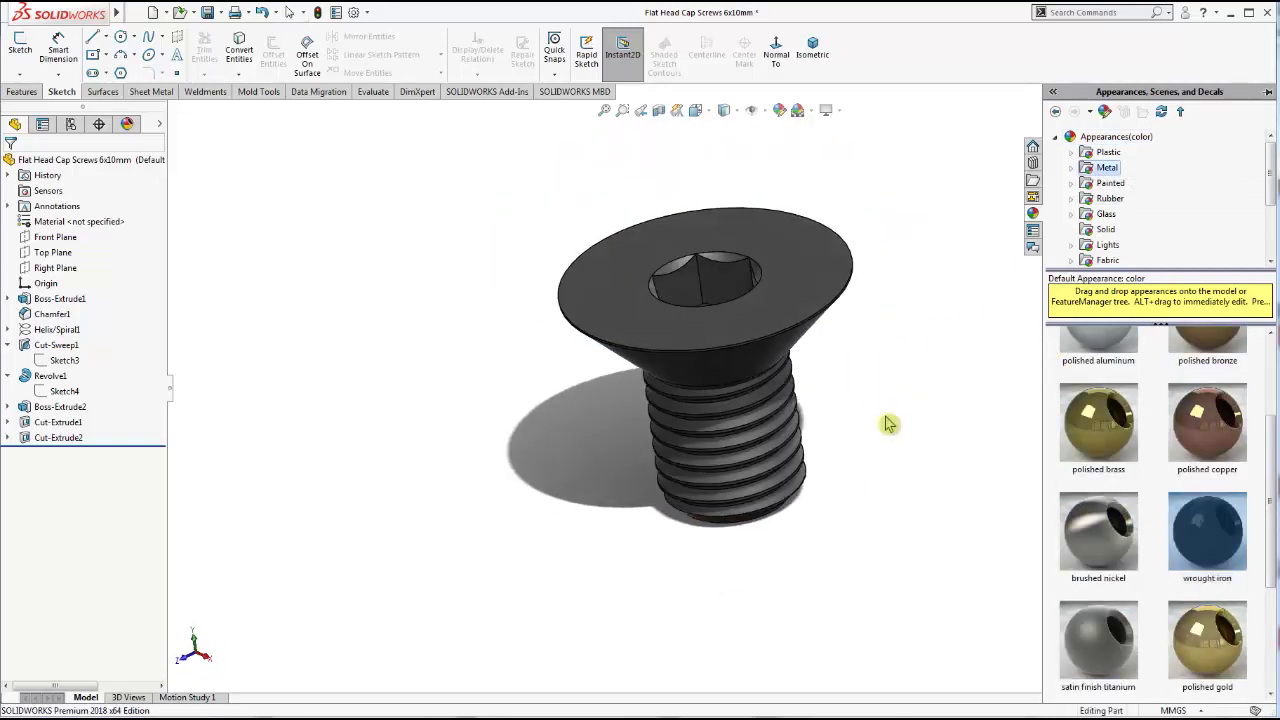
# Apply black high gloss plastic and return to the isometric view
pyautogui.click(1071, 152)
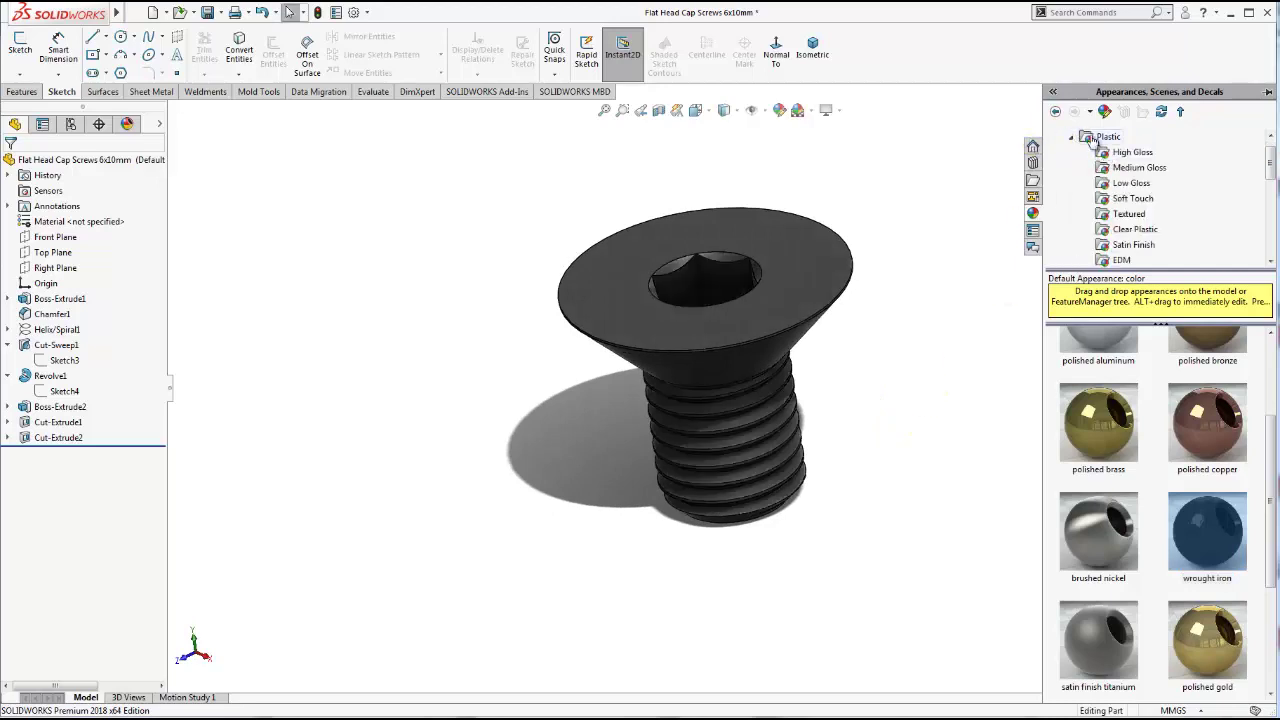
pyautogui.click(1092, 140)
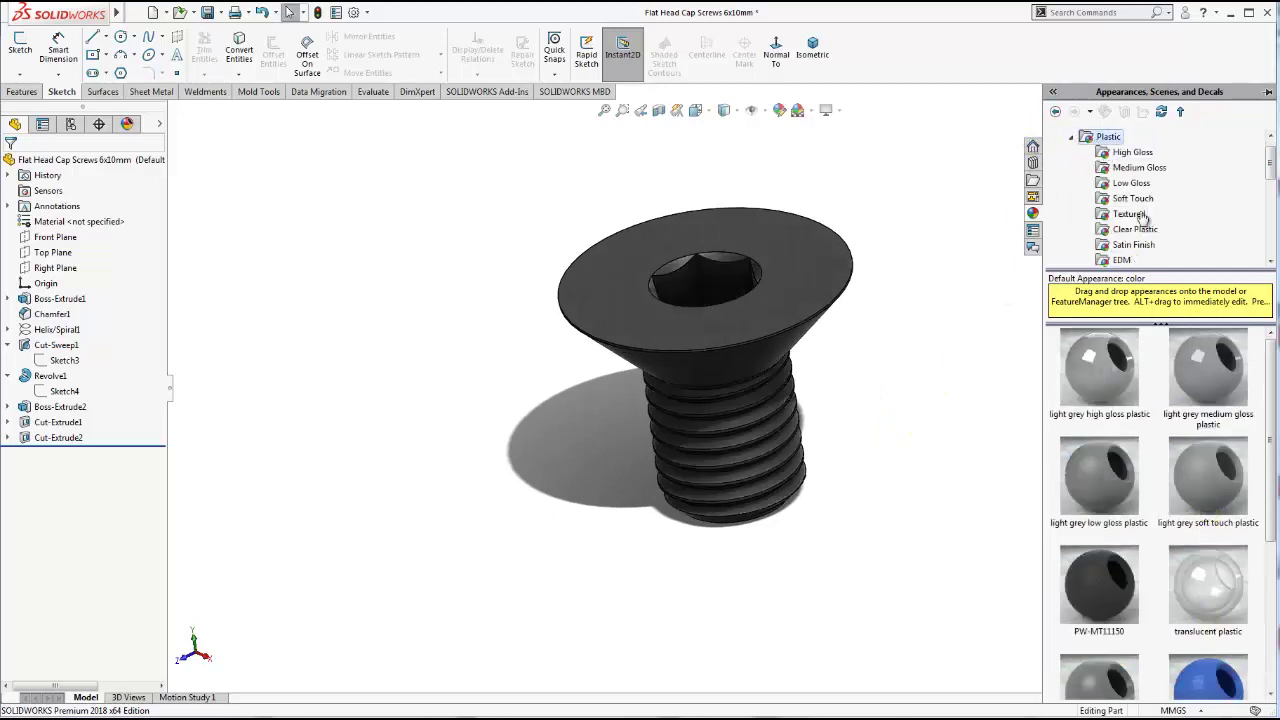
pyautogui.click(1132, 152)
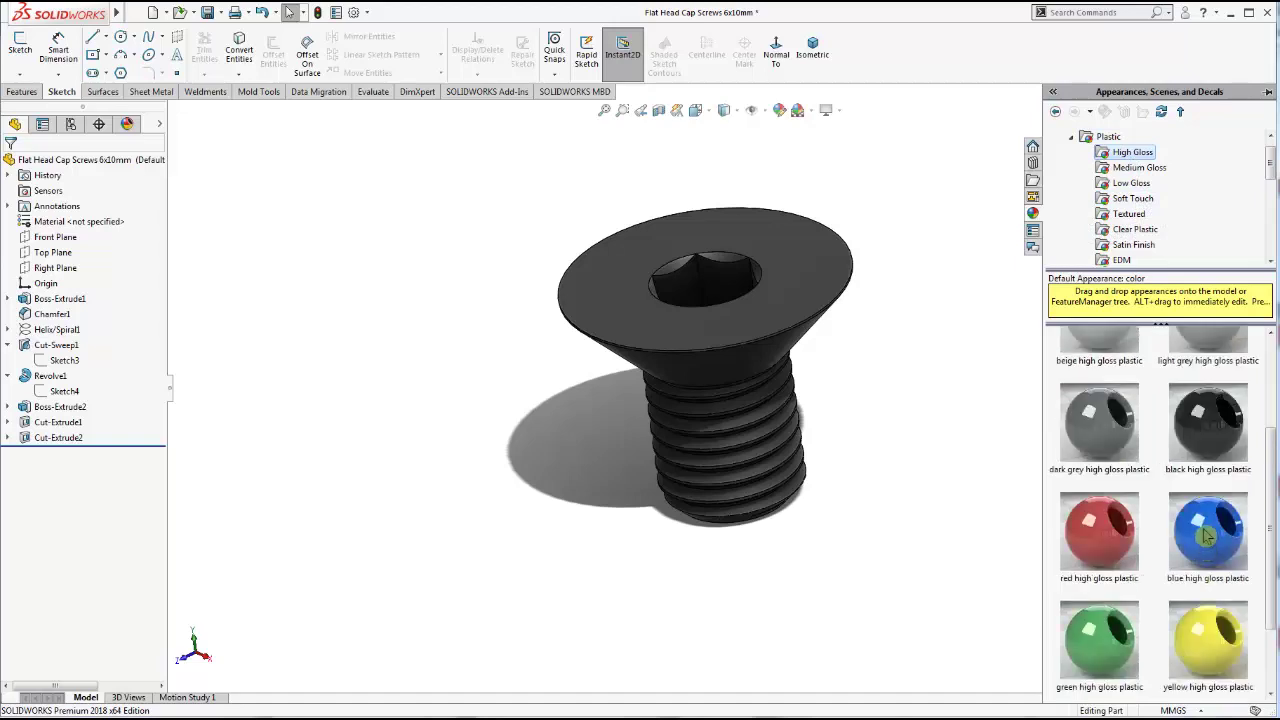
pyautogui.click(1210, 415)
pyautogui.moveTo(914, 406); pyautogui.dragTo(925, 427, button='middle')
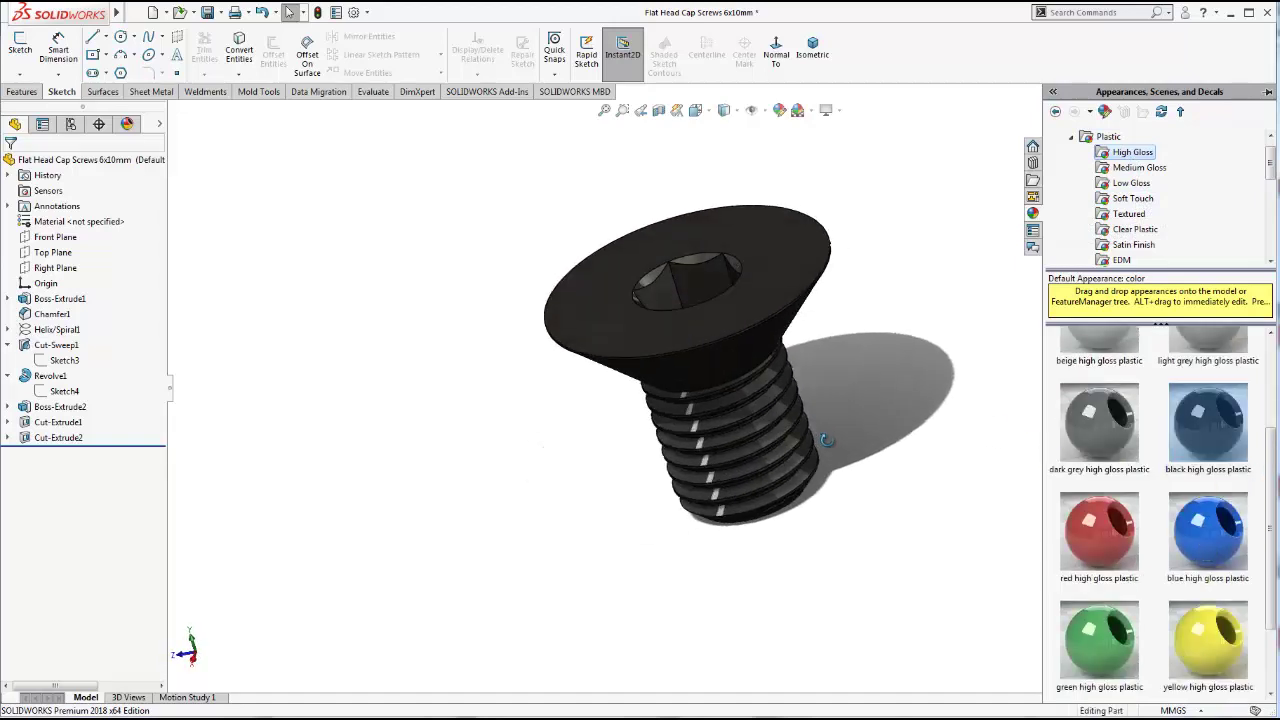
pyautogui.click(816, 52)
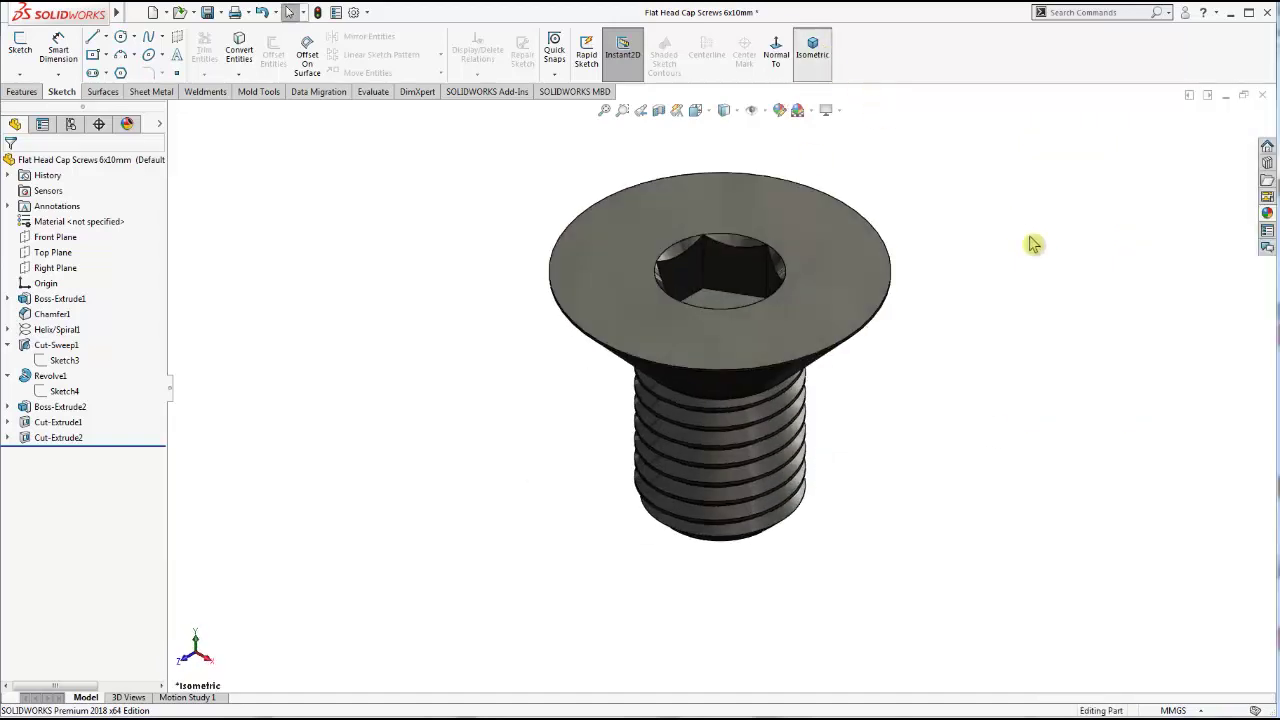
# Reorient the finished screw and dismiss the unsaved-document reminder
pyautogui.moveTo(1015, 343)
pyautogui.mouseDown(button='middle')
pyautogui.moveTo(814, 243)
pyautogui.moveTo(823, 323)
pyautogui.moveTo(782, 358)
pyautogui.mouseUp(button='middle')
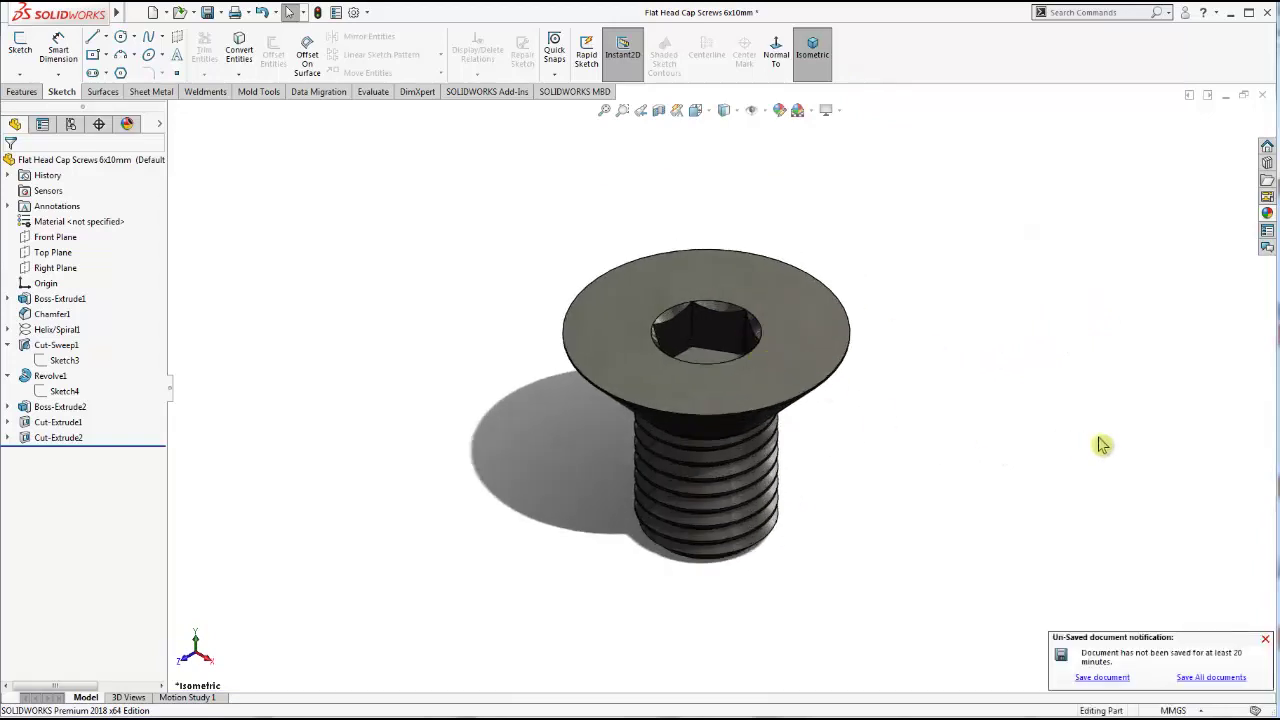
pyautogui.click(1264, 640)
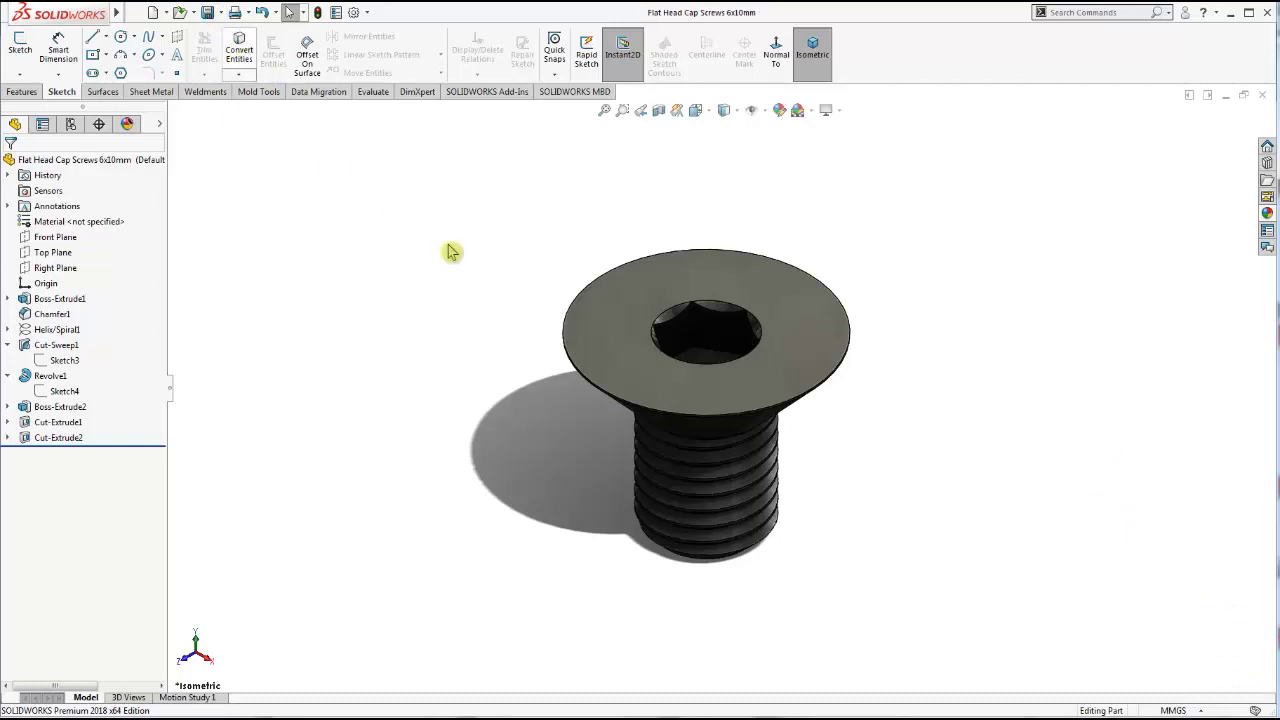